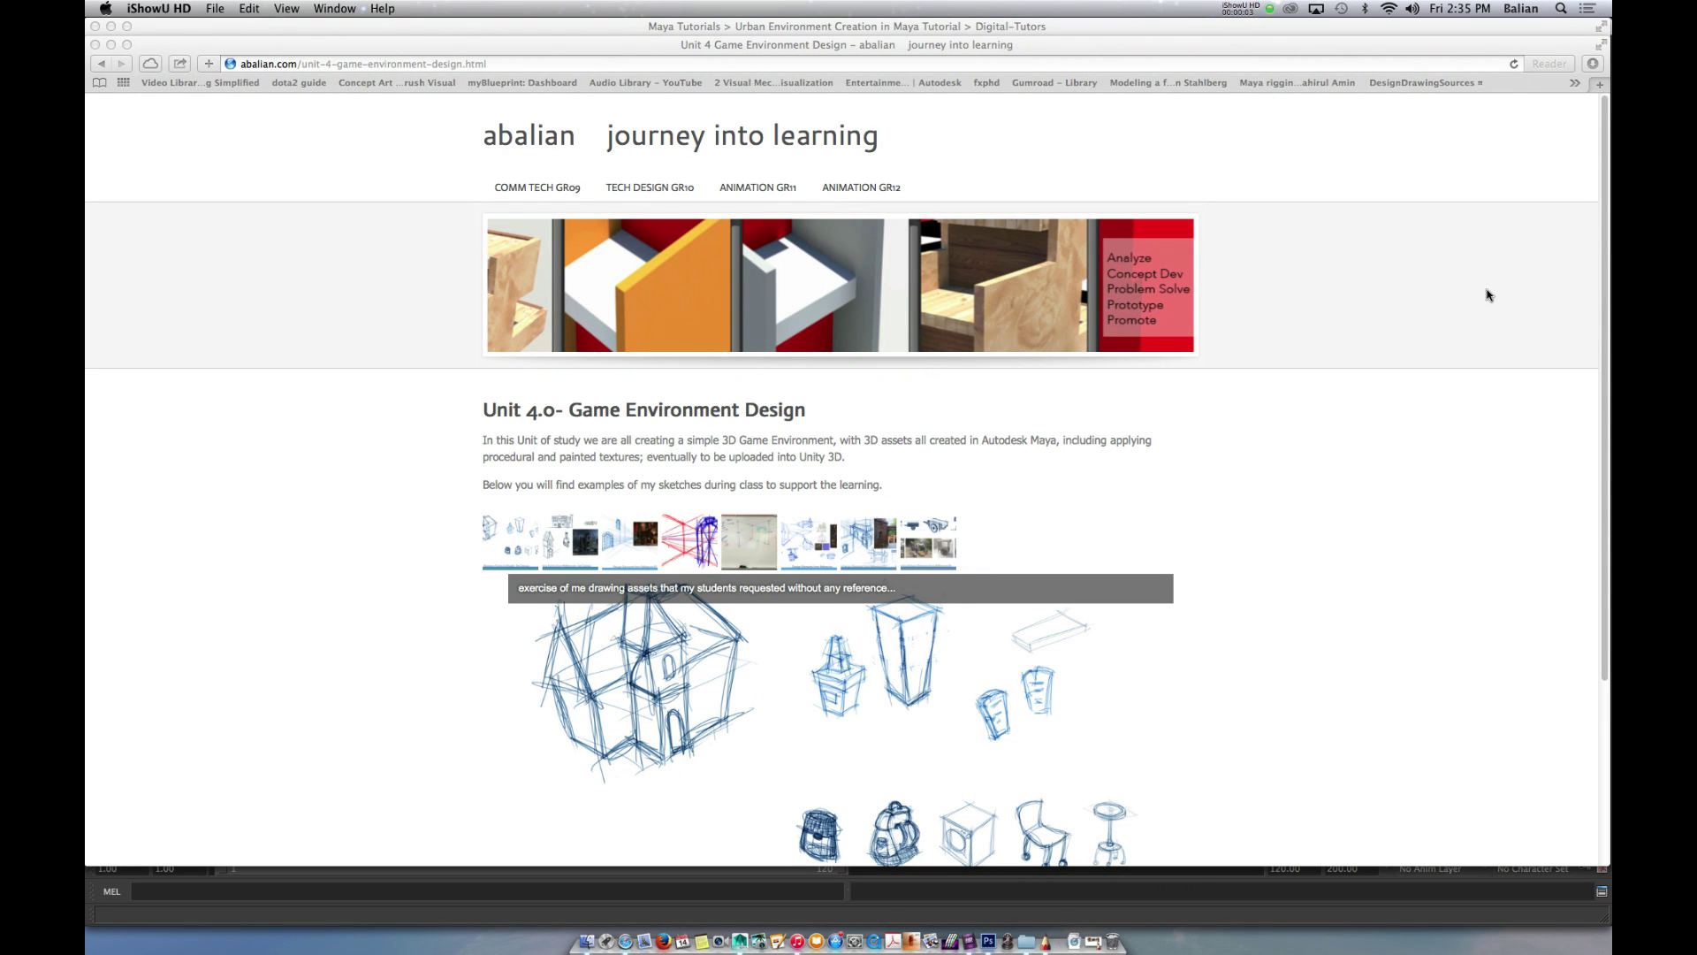
- Open the 4.1 Research Concept Sketches page and browse the Water Fountain and house sketch slides
{"action": "left_click", "coordinate": [888, 192]}
{"action": "mouse_move", "coordinate": [888, 193]}
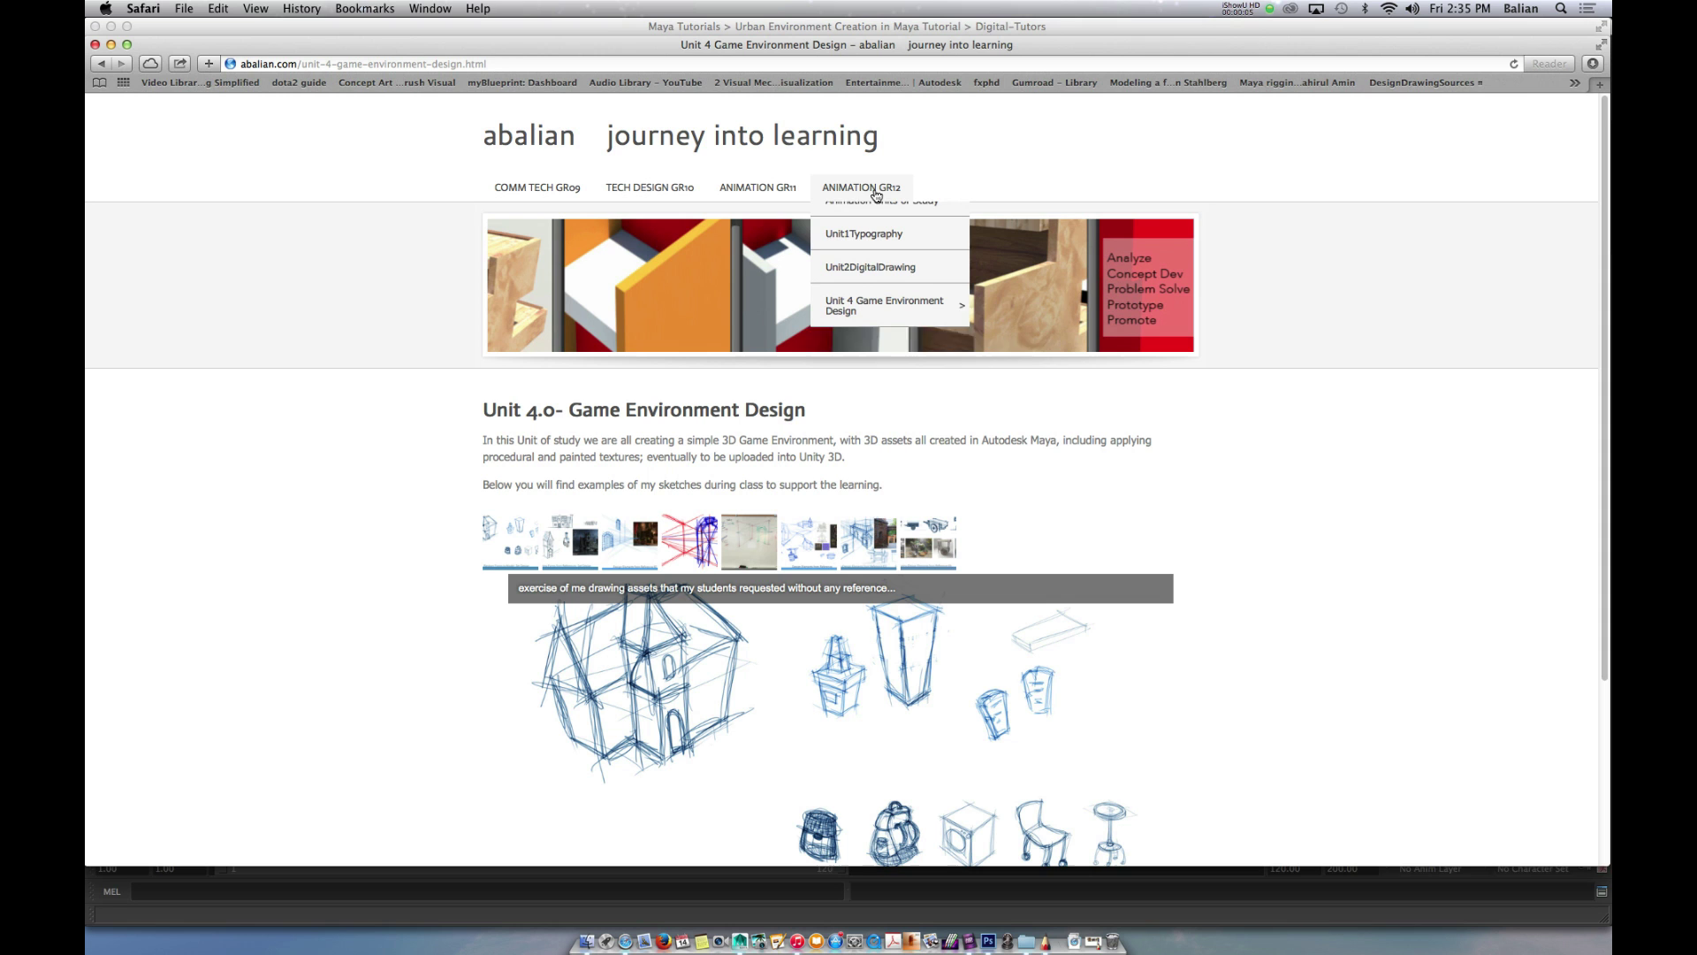
{"action": "mouse_move", "coordinate": [891, 329]}
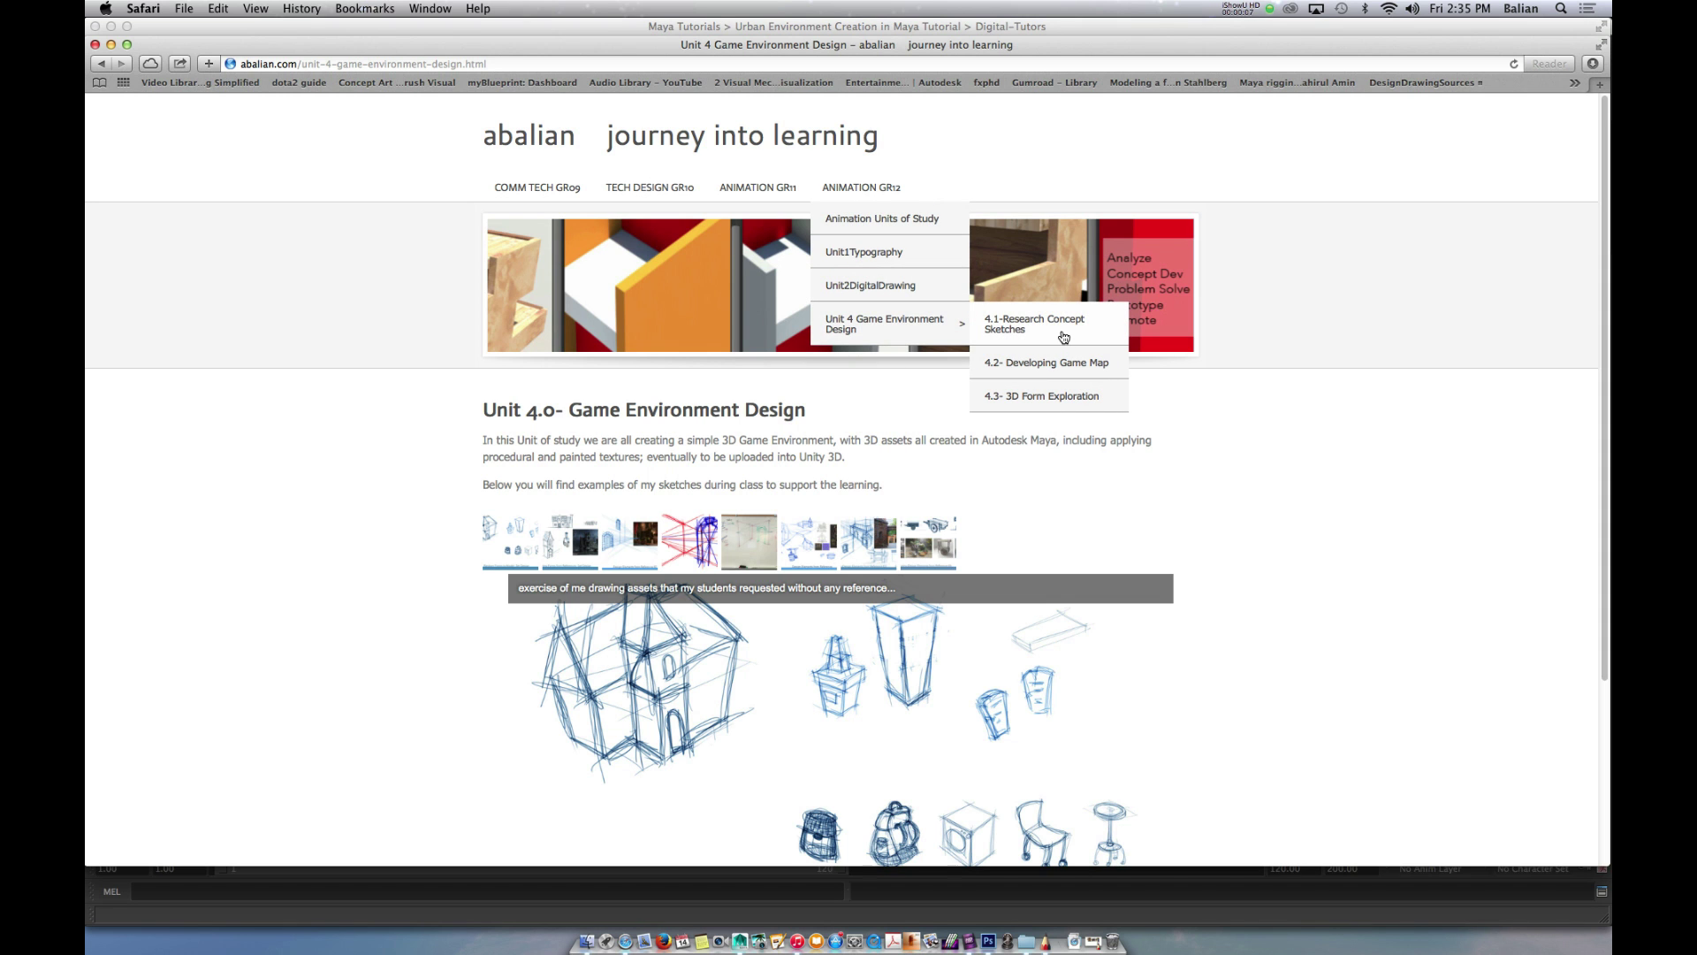
{"action": "left_click", "coordinate": [1064, 337]}
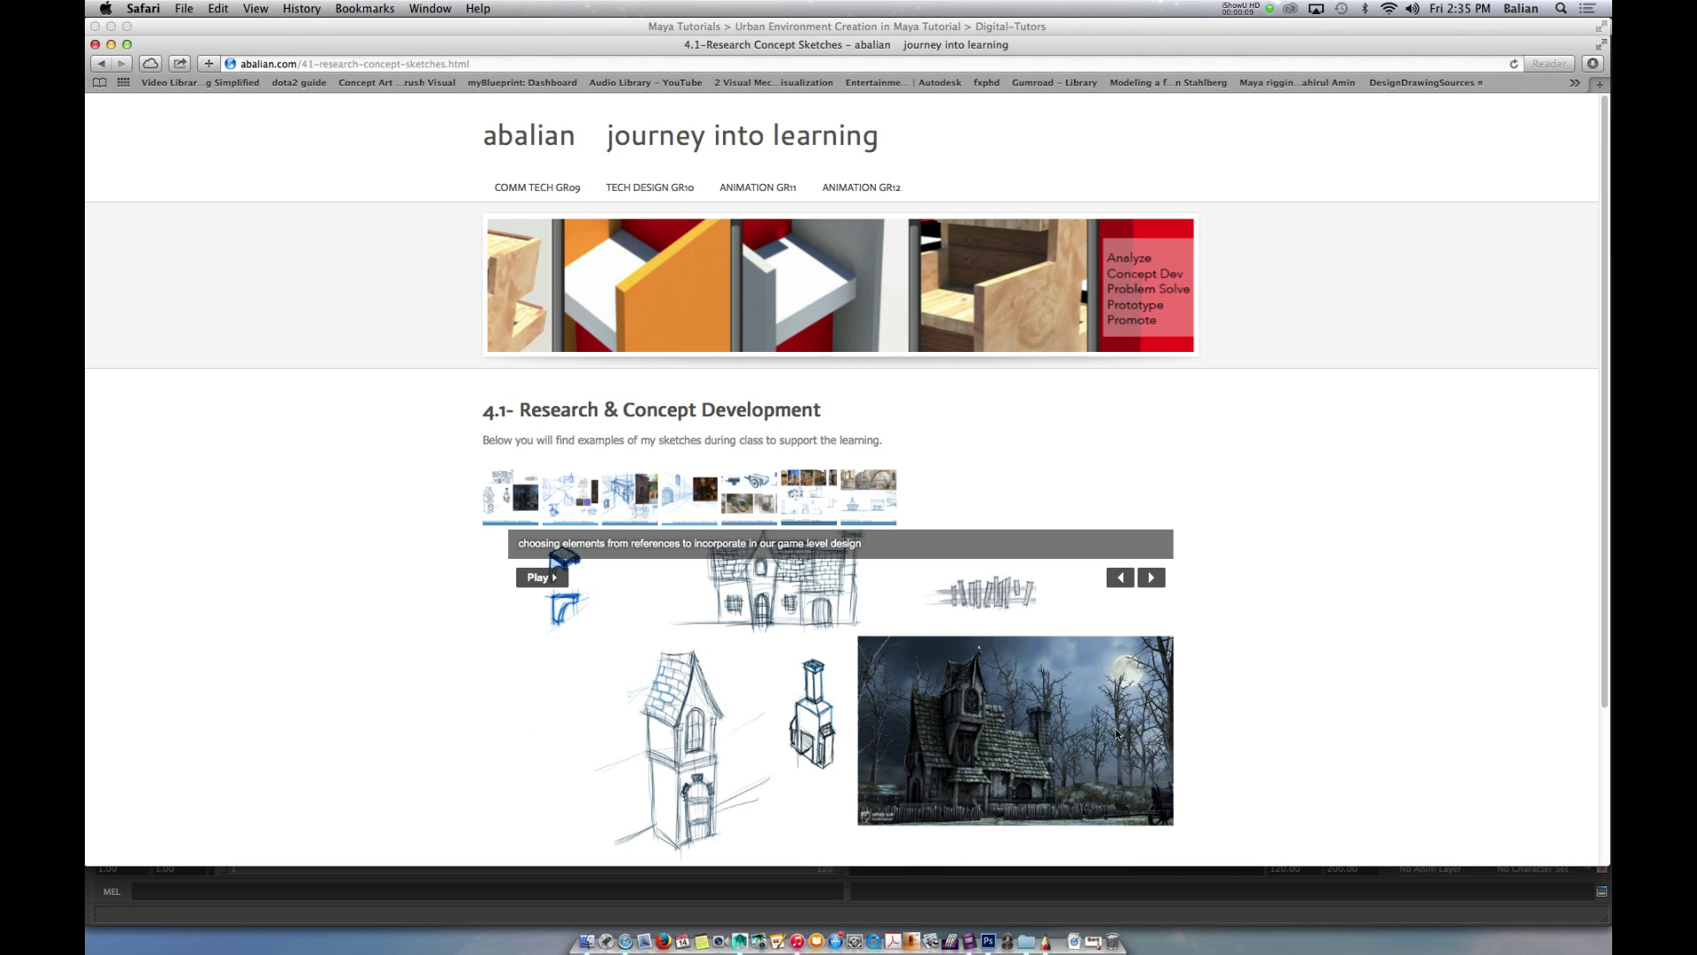
{"action": "scroll", "coordinate": [884, 424], "scroll_direction": "down", "scroll_amount": 2}
{"action": "left_click", "coordinate": [882, 430]}
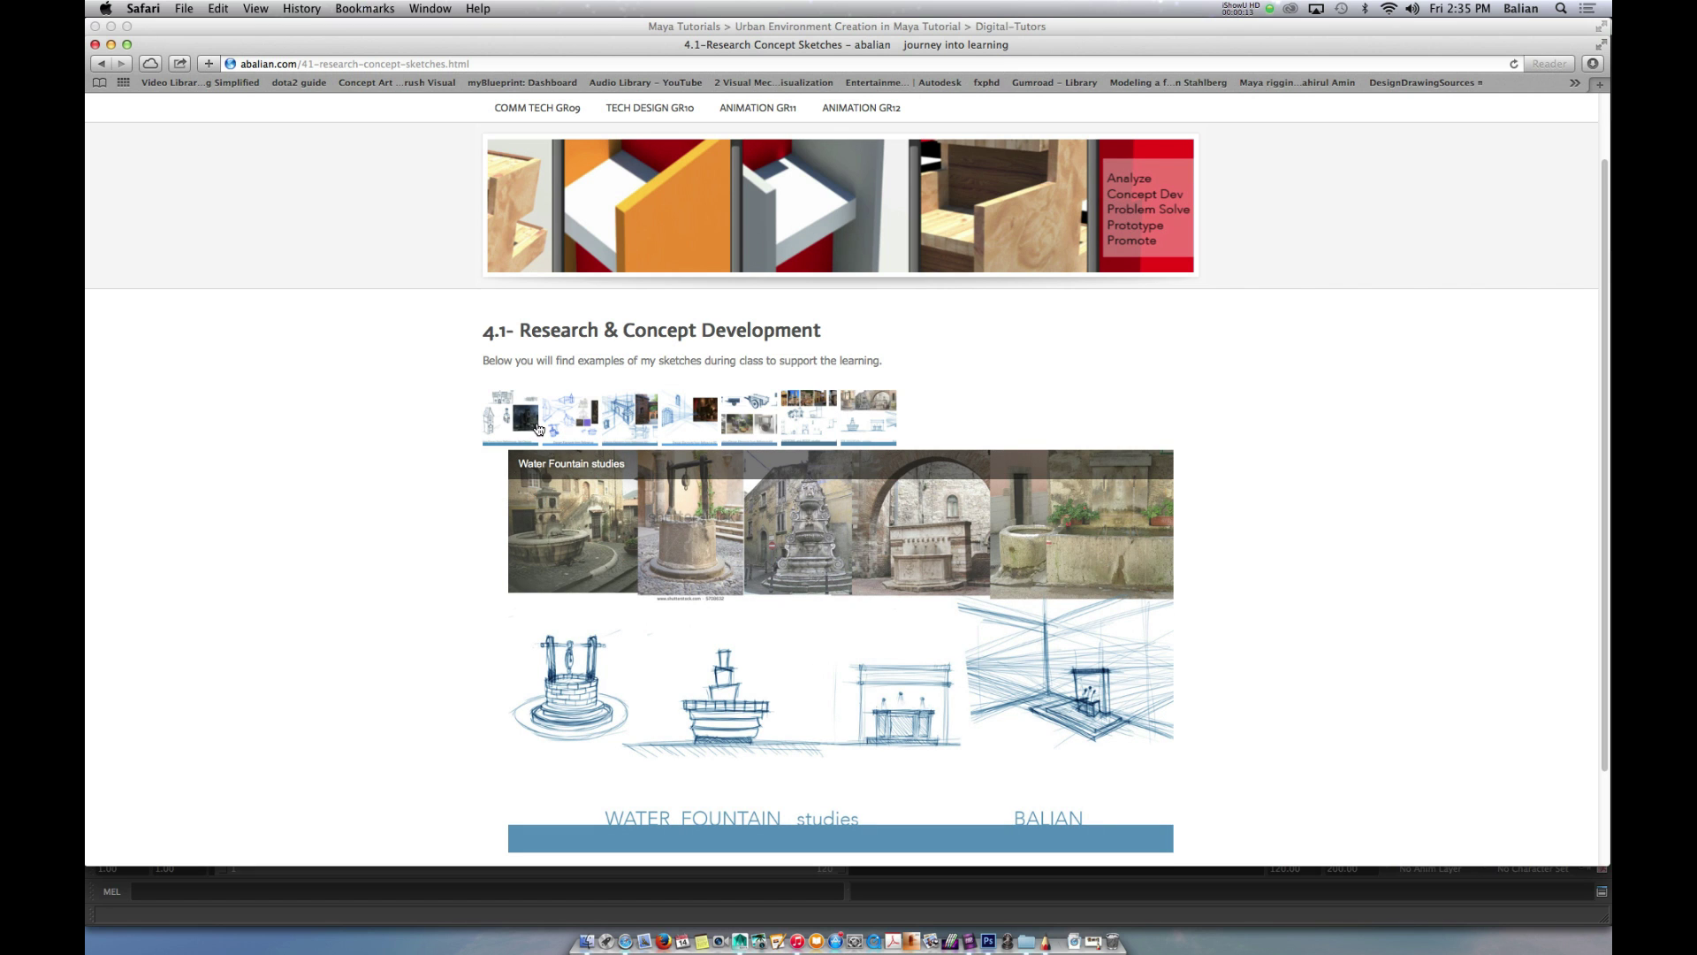
{"action": "left_click", "coordinate": [616, 428]}
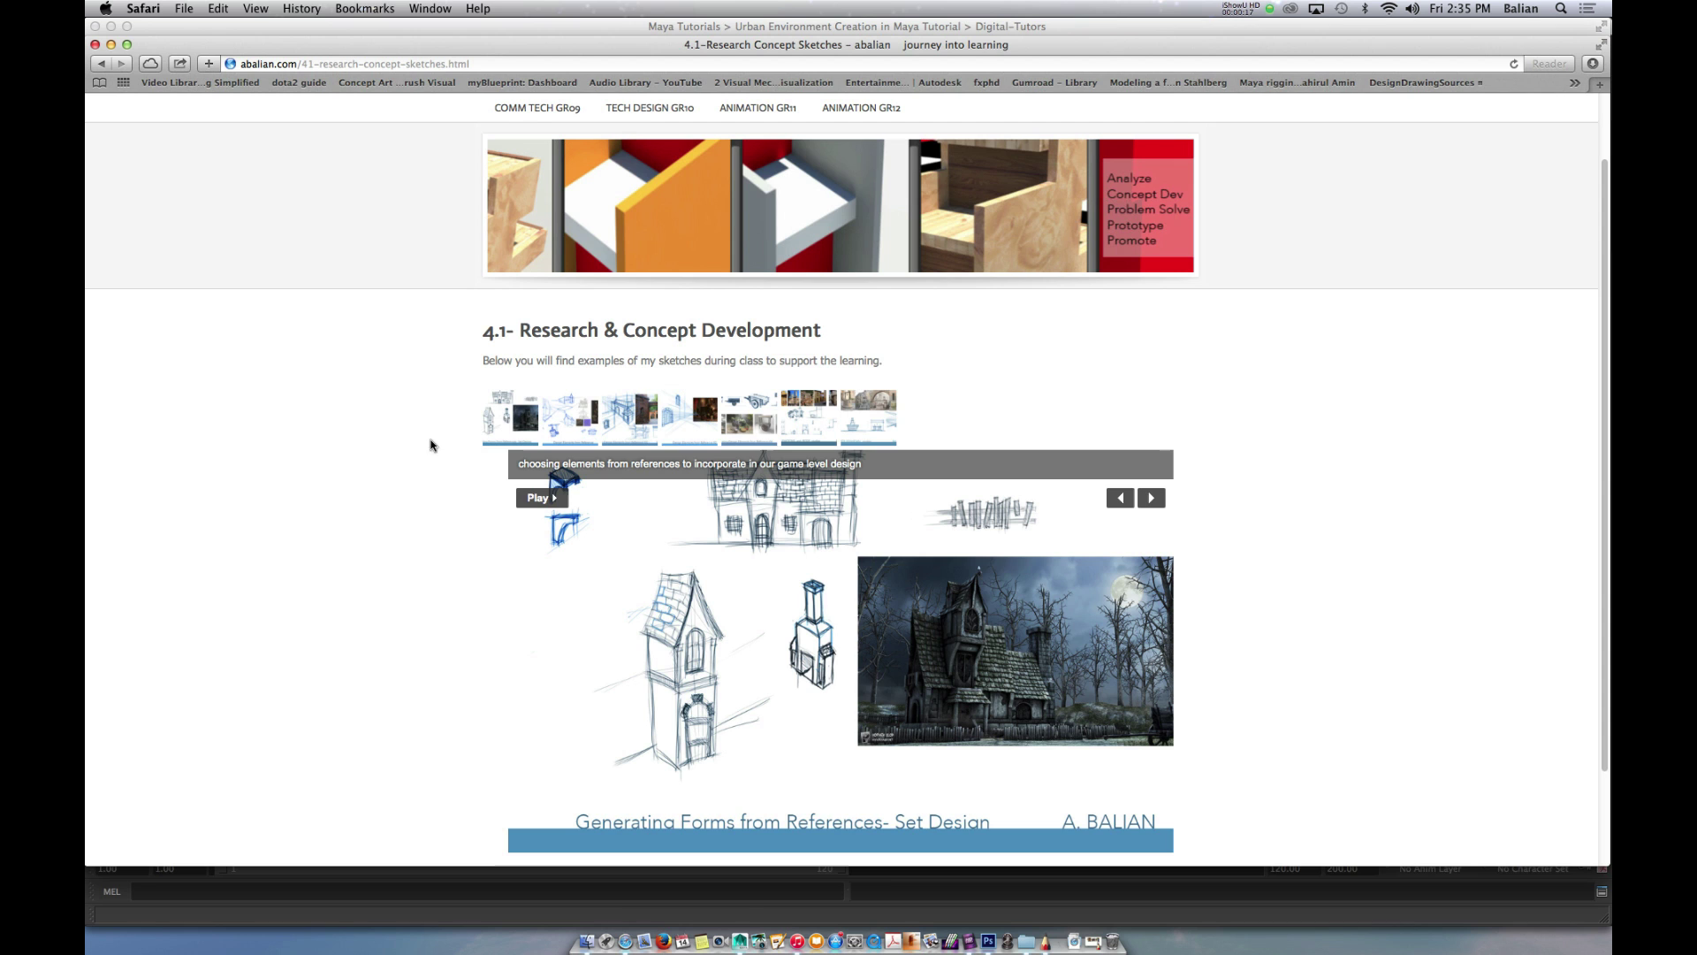
- Glance at the Maya scene, then view the Elevation and Roof studies slide on the 4.1 page
{"action": "left_click", "coordinate": [739, 942]}
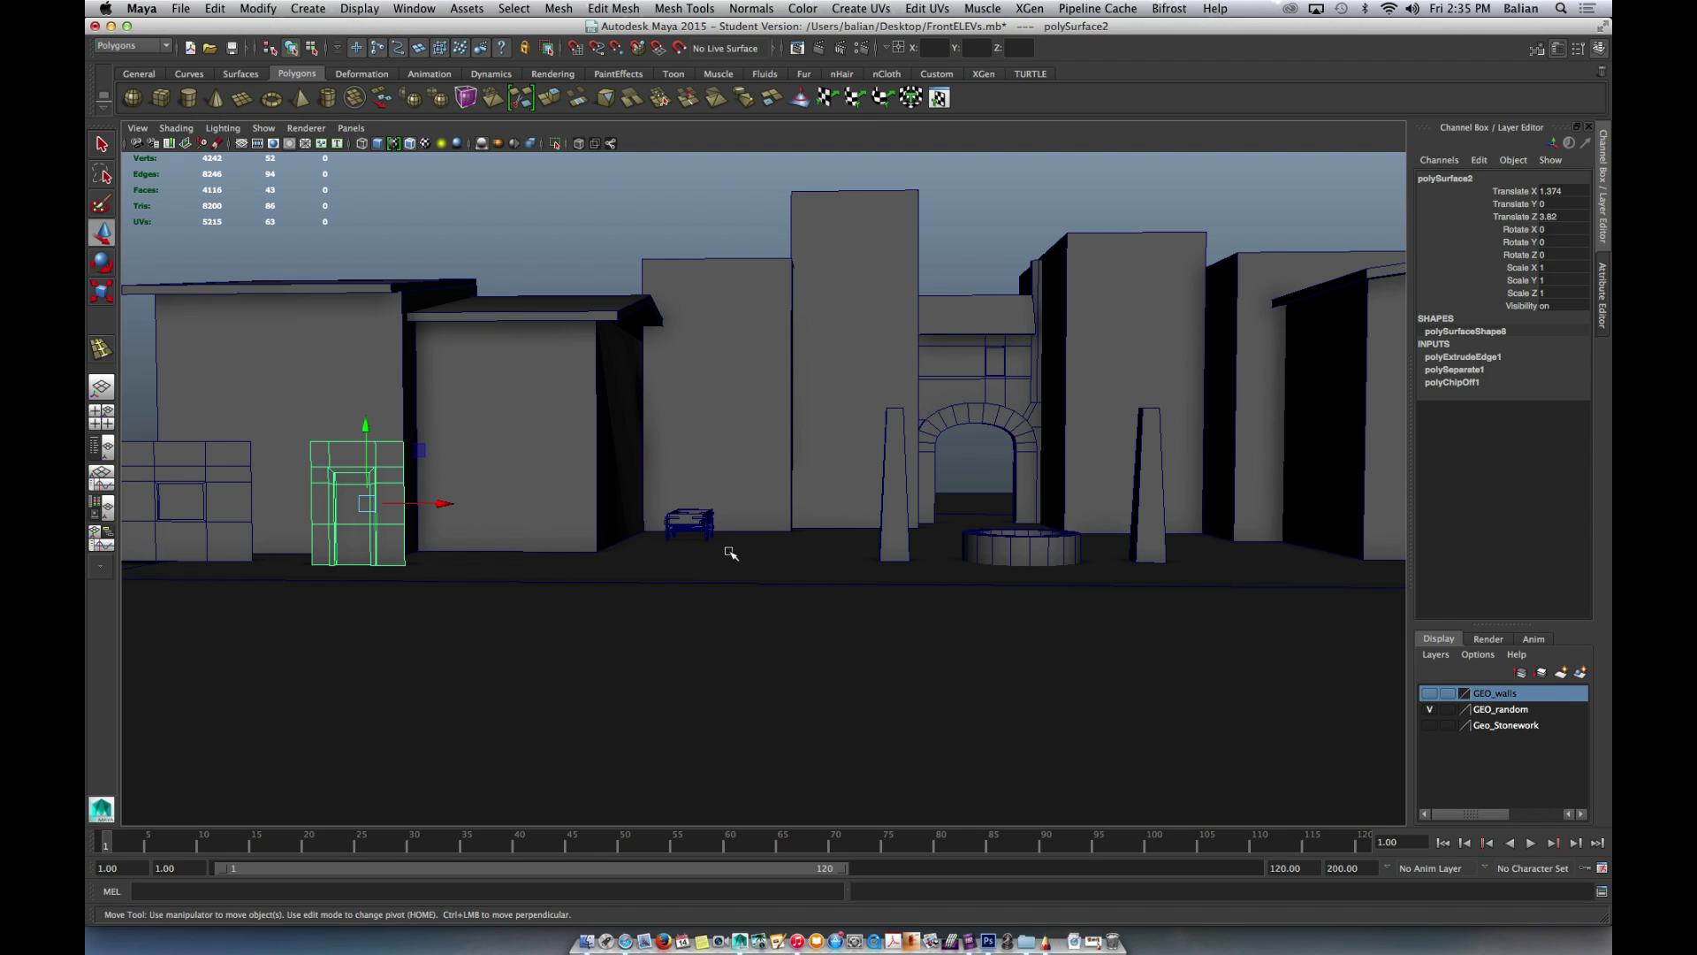
{"action": "left_click_drag", "start_coordinate": [652, 580], "coordinate": [675, 595], "text": "alt"}
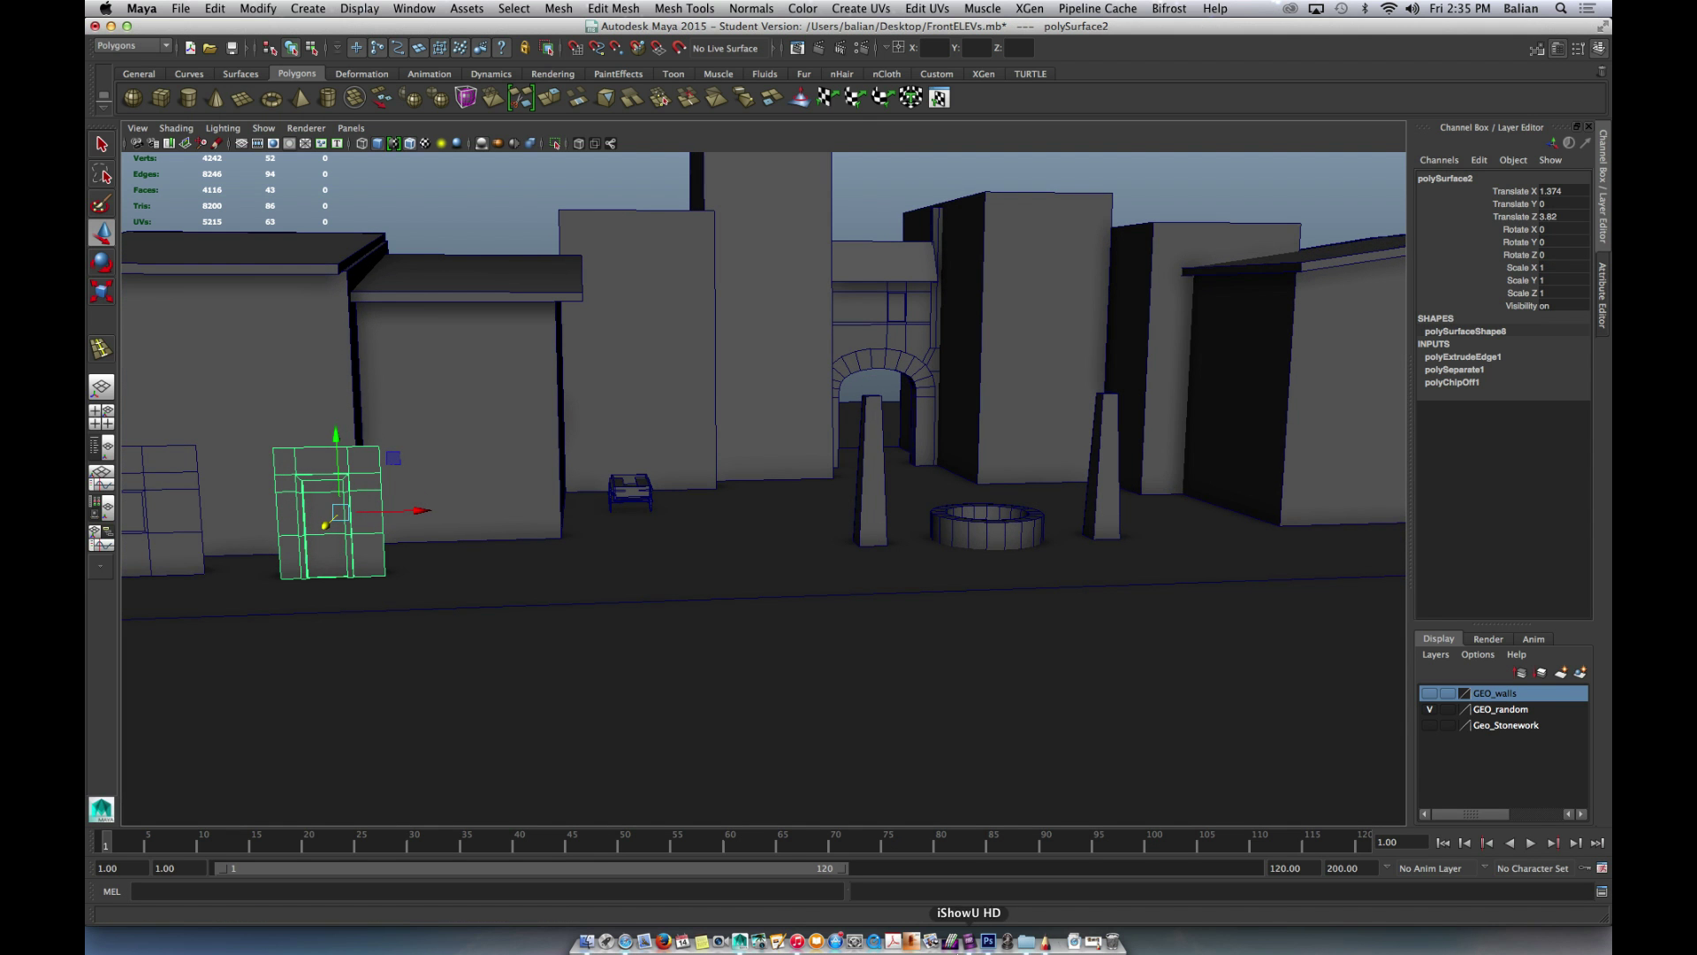
{"action": "left_click", "coordinate": [626, 942]}
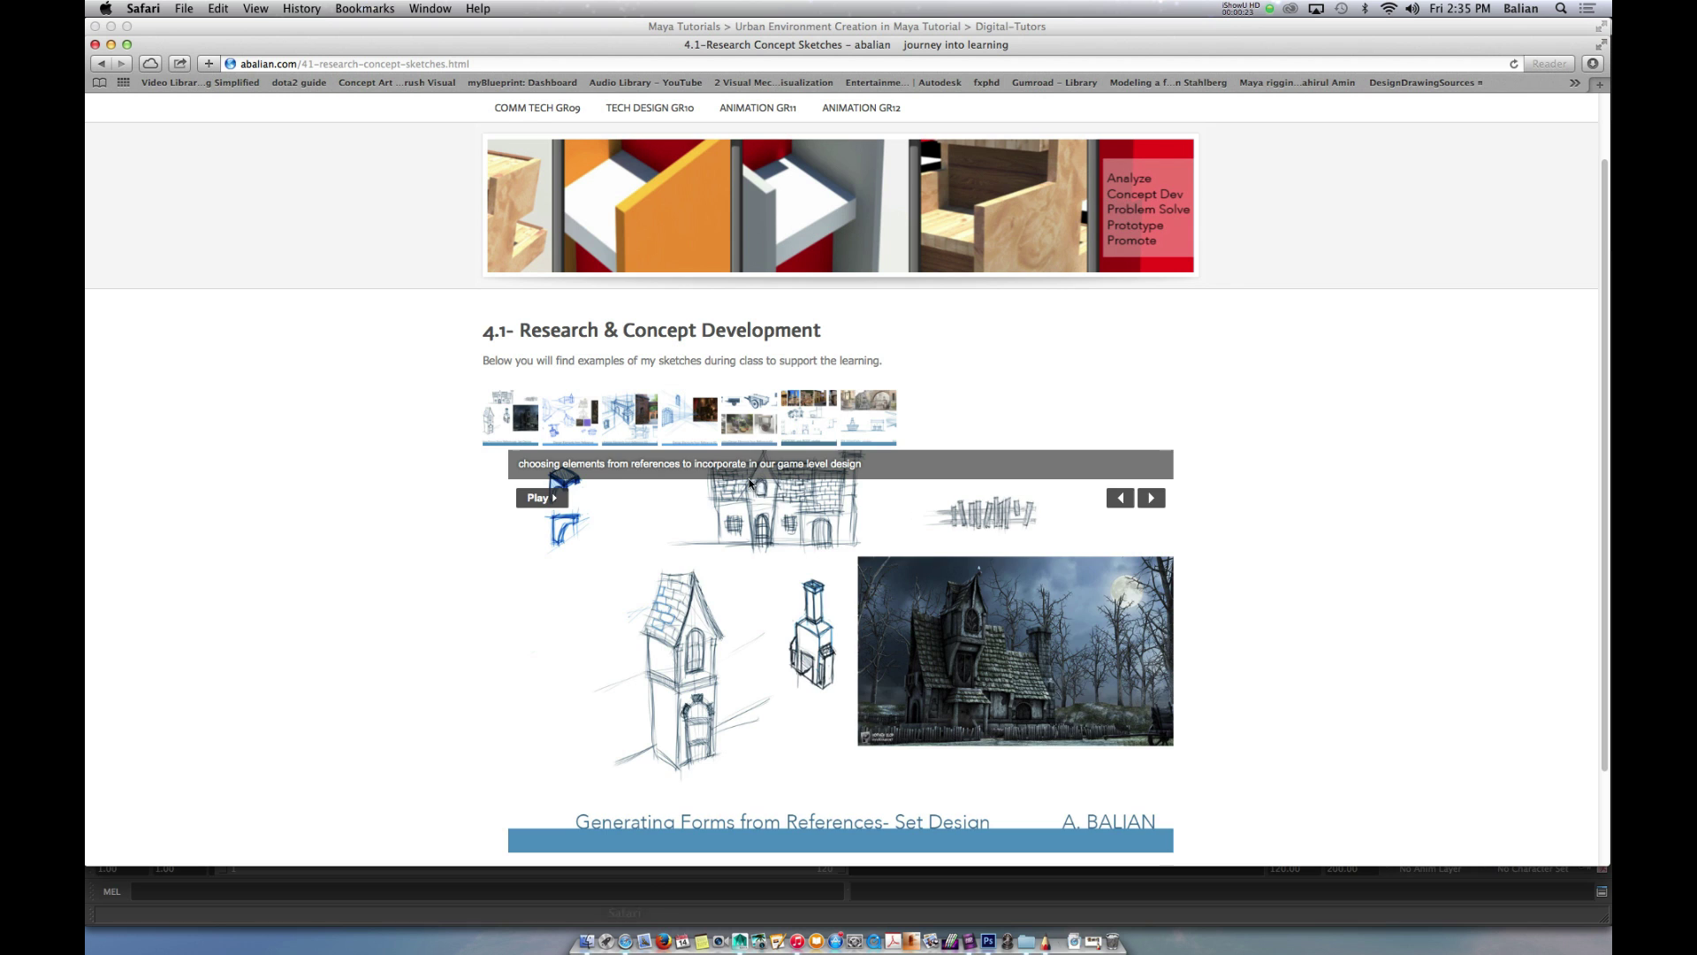
{"action": "left_click", "coordinate": [768, 428]}
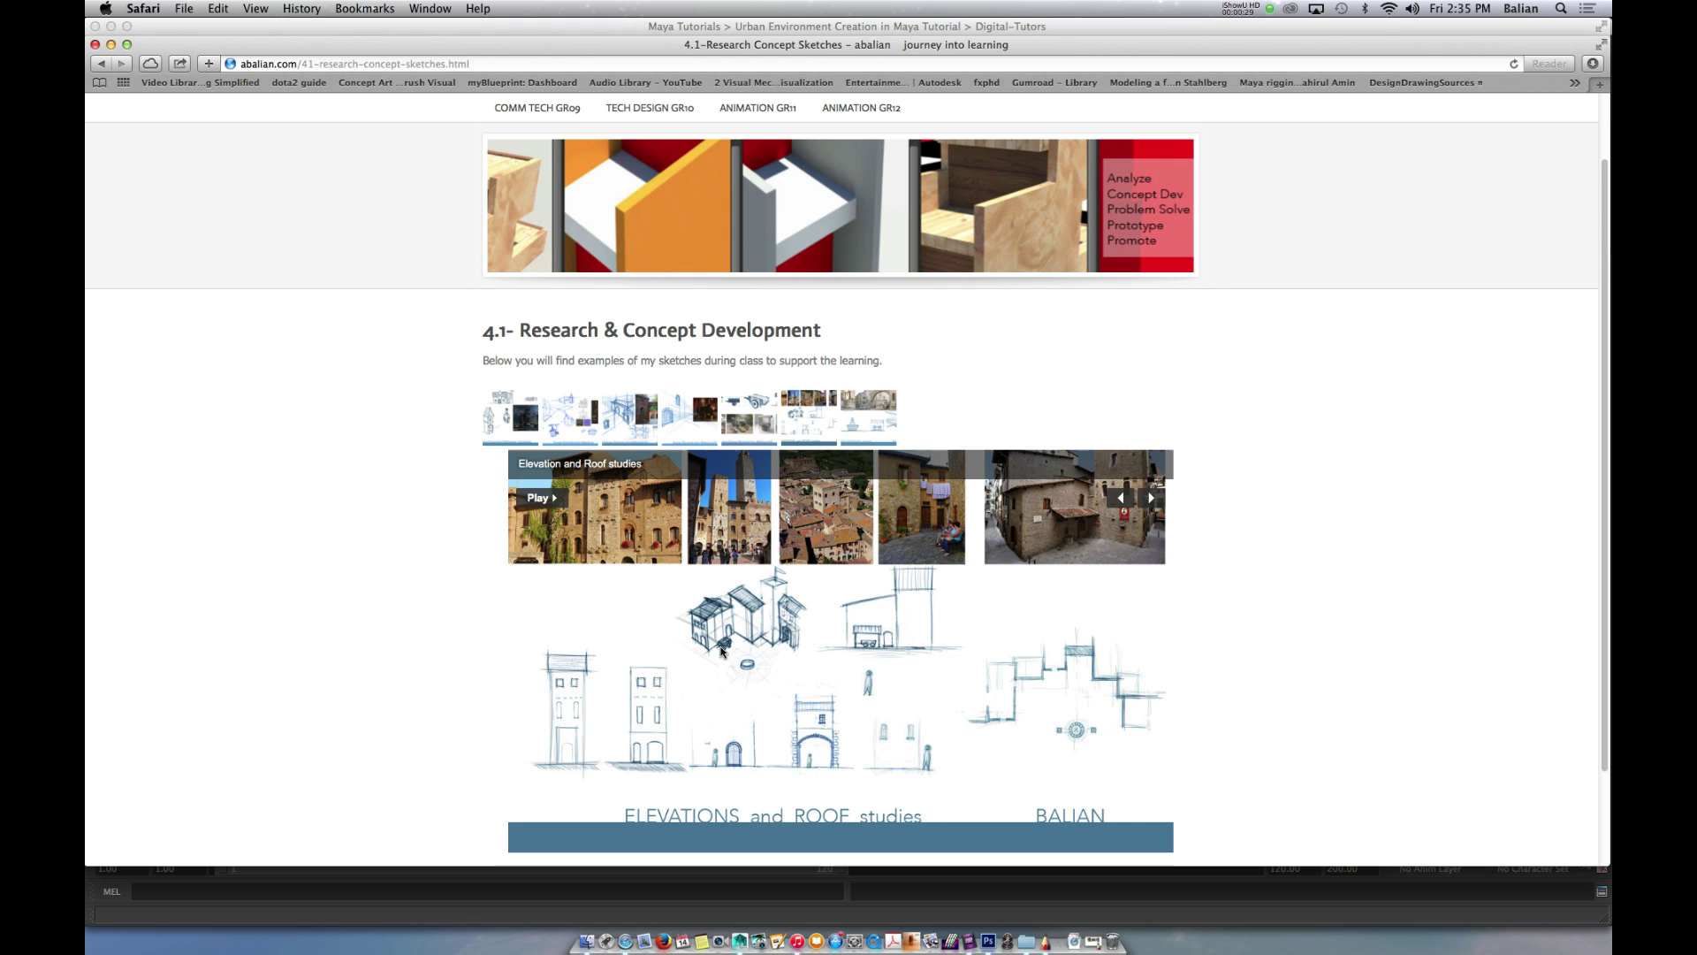
{"action": "scroll", "coordinate": [845, 635], "scroll_direction": "up", "scroll_amount": 1}
{"action": "scroll", "coordinate": [845, 635], "scroll_direction": "down", "scroll_amount": 4}
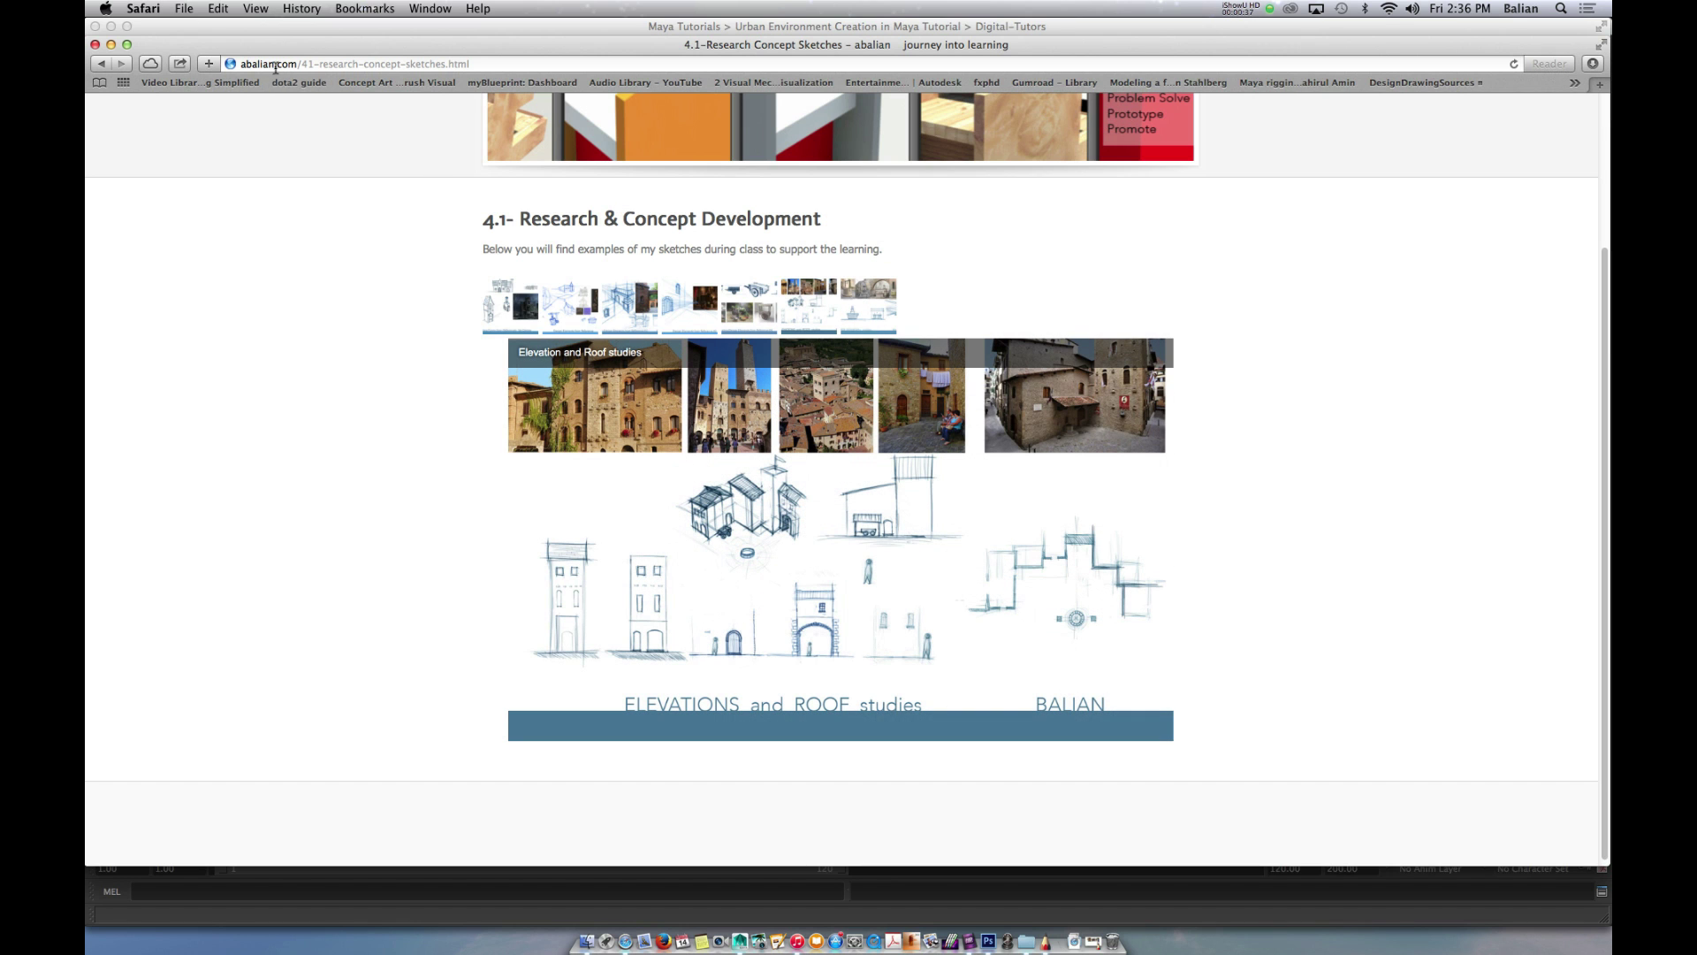
{"action": "scroll", "coordinate": [821, 224], "scroll_direction": "up", "scroll_amount": 1}
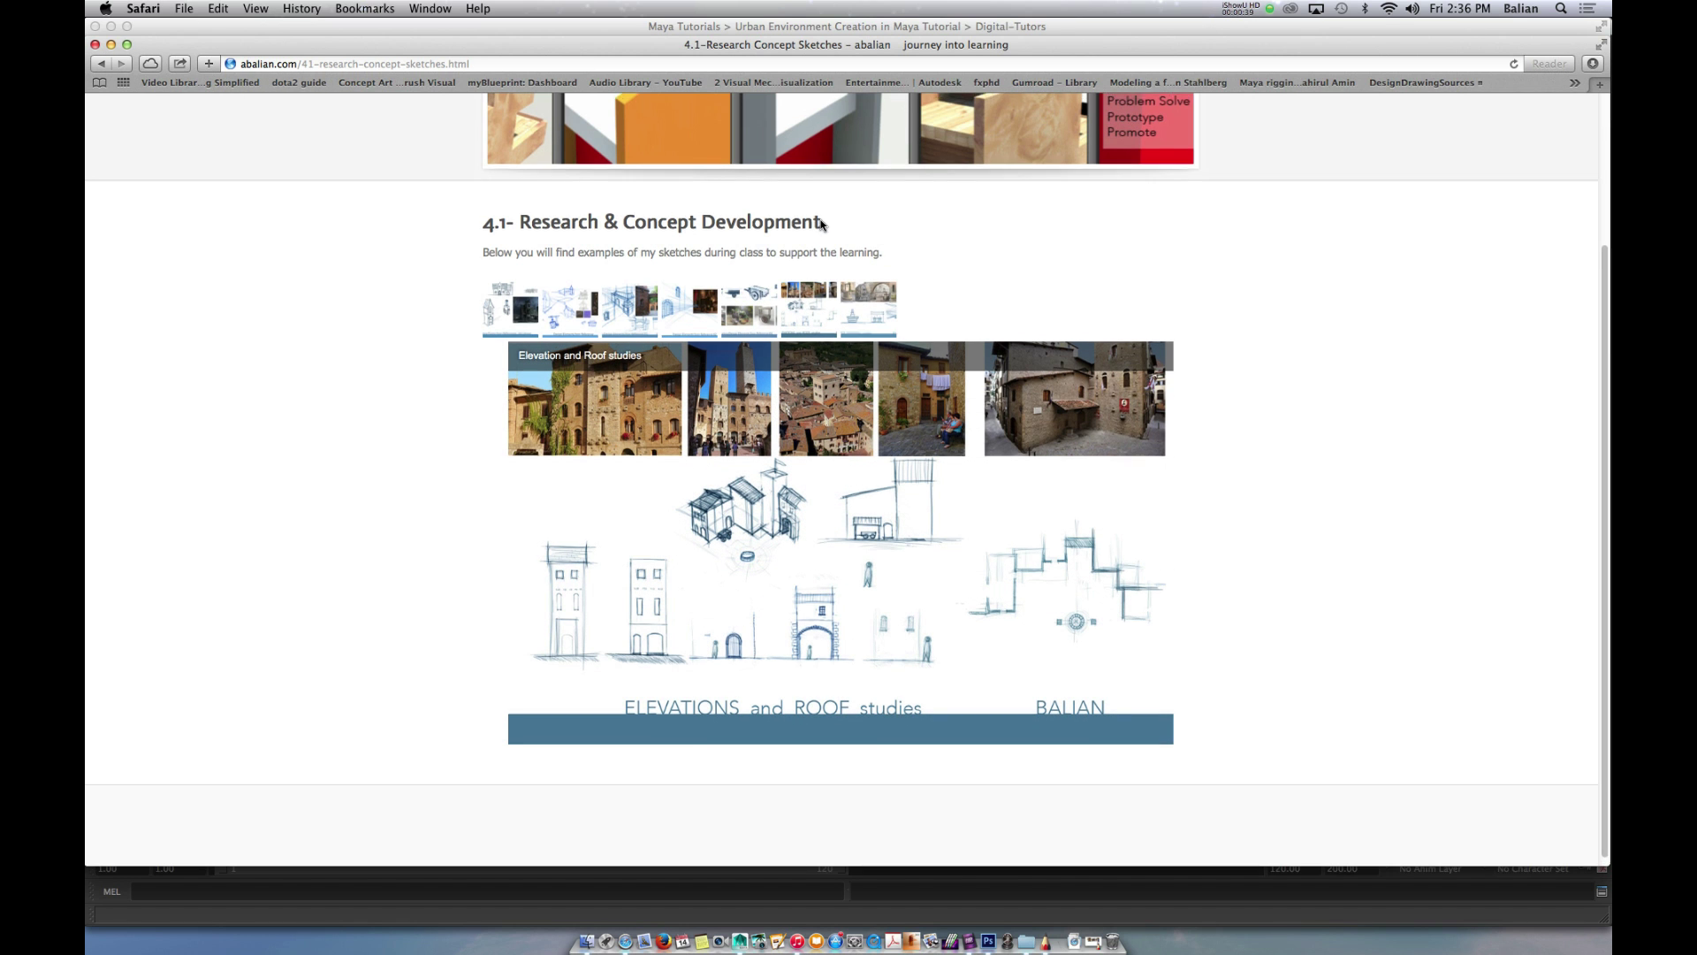
{"action": "scroll", "coordinate": [822, 223], "scroll_direction": "up", "scroll_amount": 4}
- Open the 4.2 Developing Game Map page, then the 4.3 3D Form Exploration page
{"action": "mouse_move", "coordinate": [860, 188]}
{"action": "mouse_move", "coordinate": [921, 329]}
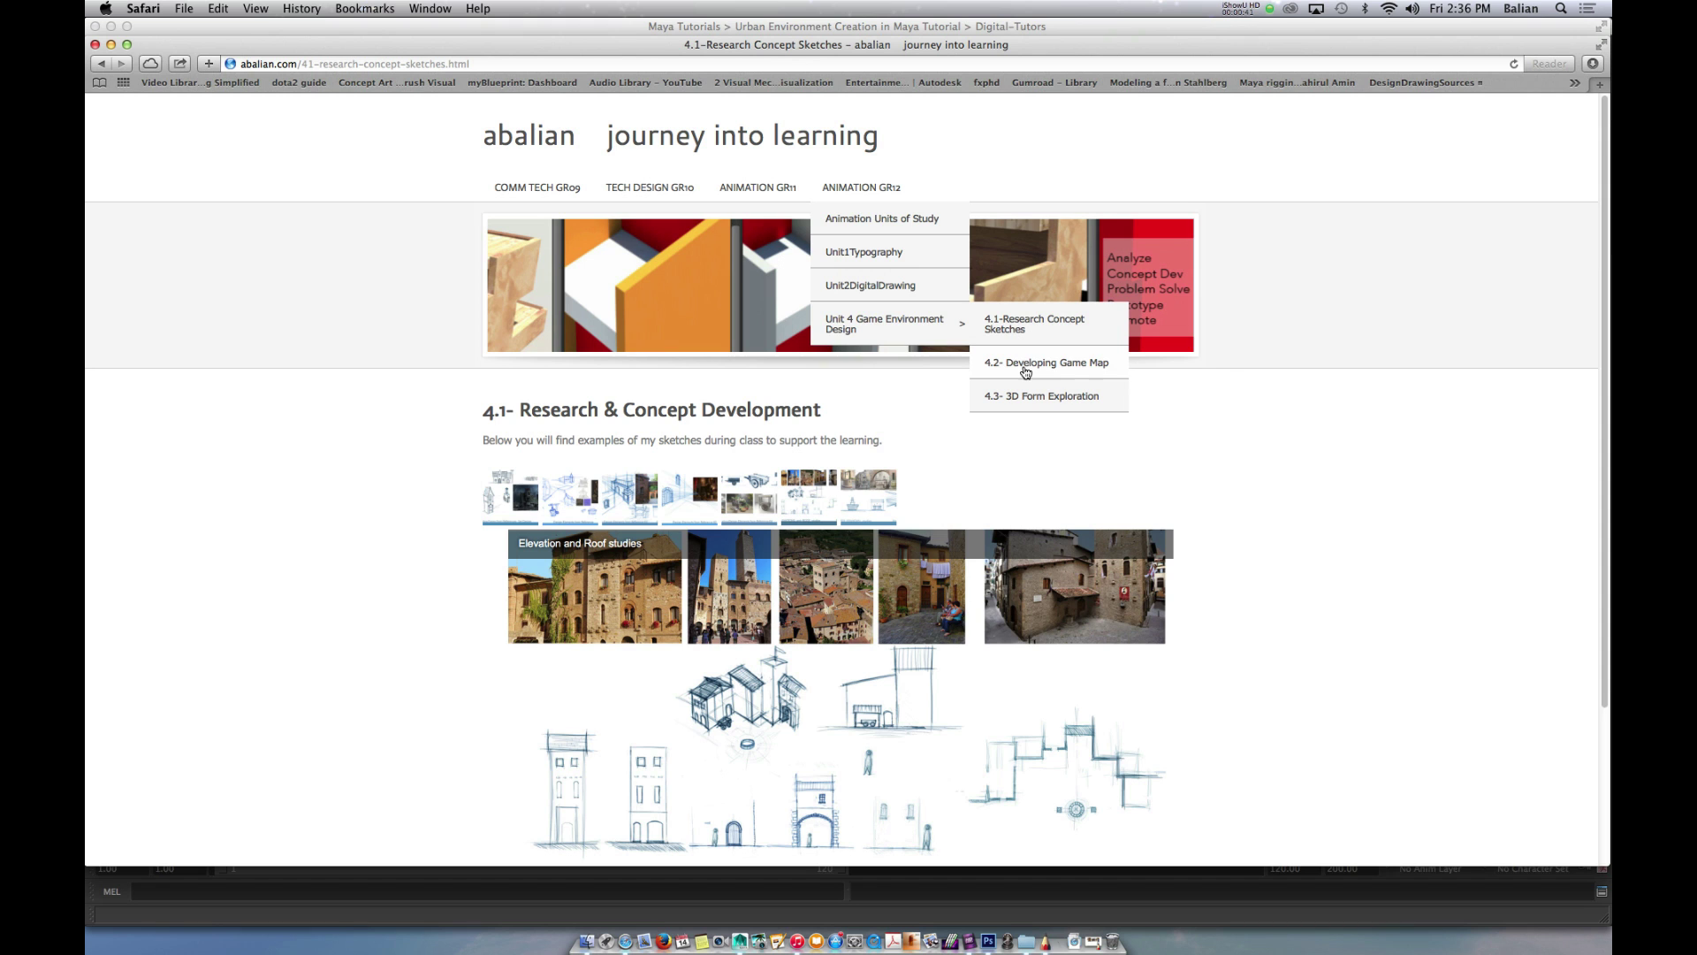
{"action": "left_click", "coordinate": [1100, 370]}
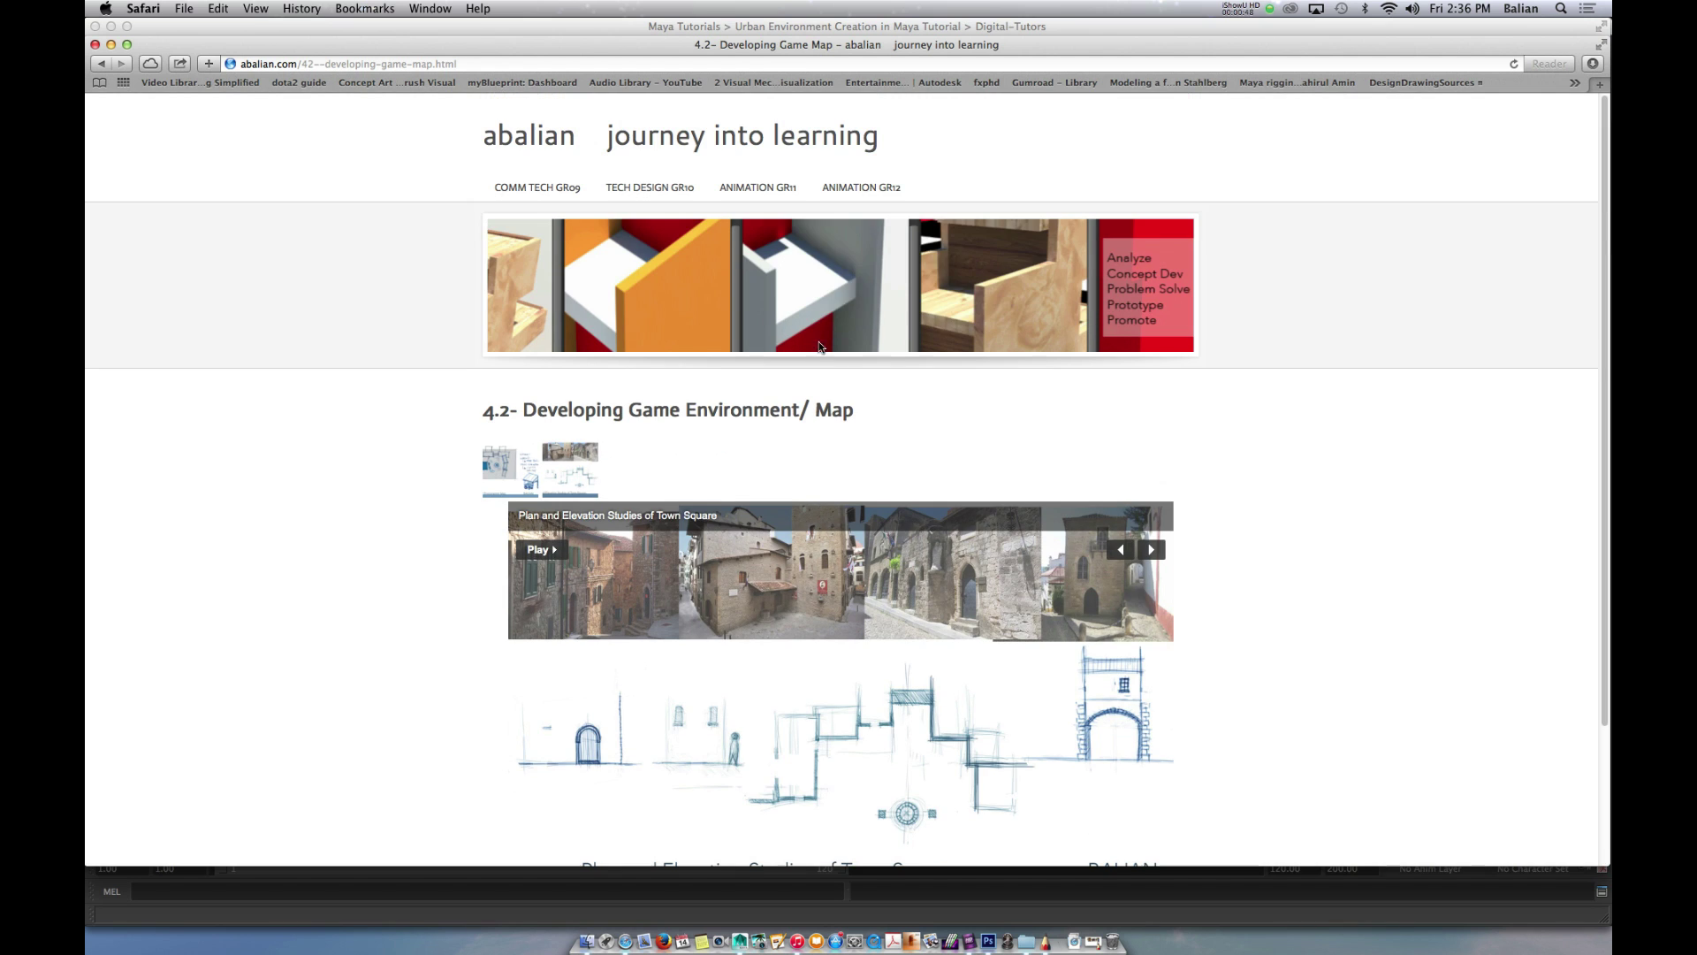
{"action": "mouse_move", "coordinate": [856, 187]}
{"action": "mouse_move", "coordinate": [889, 323]}
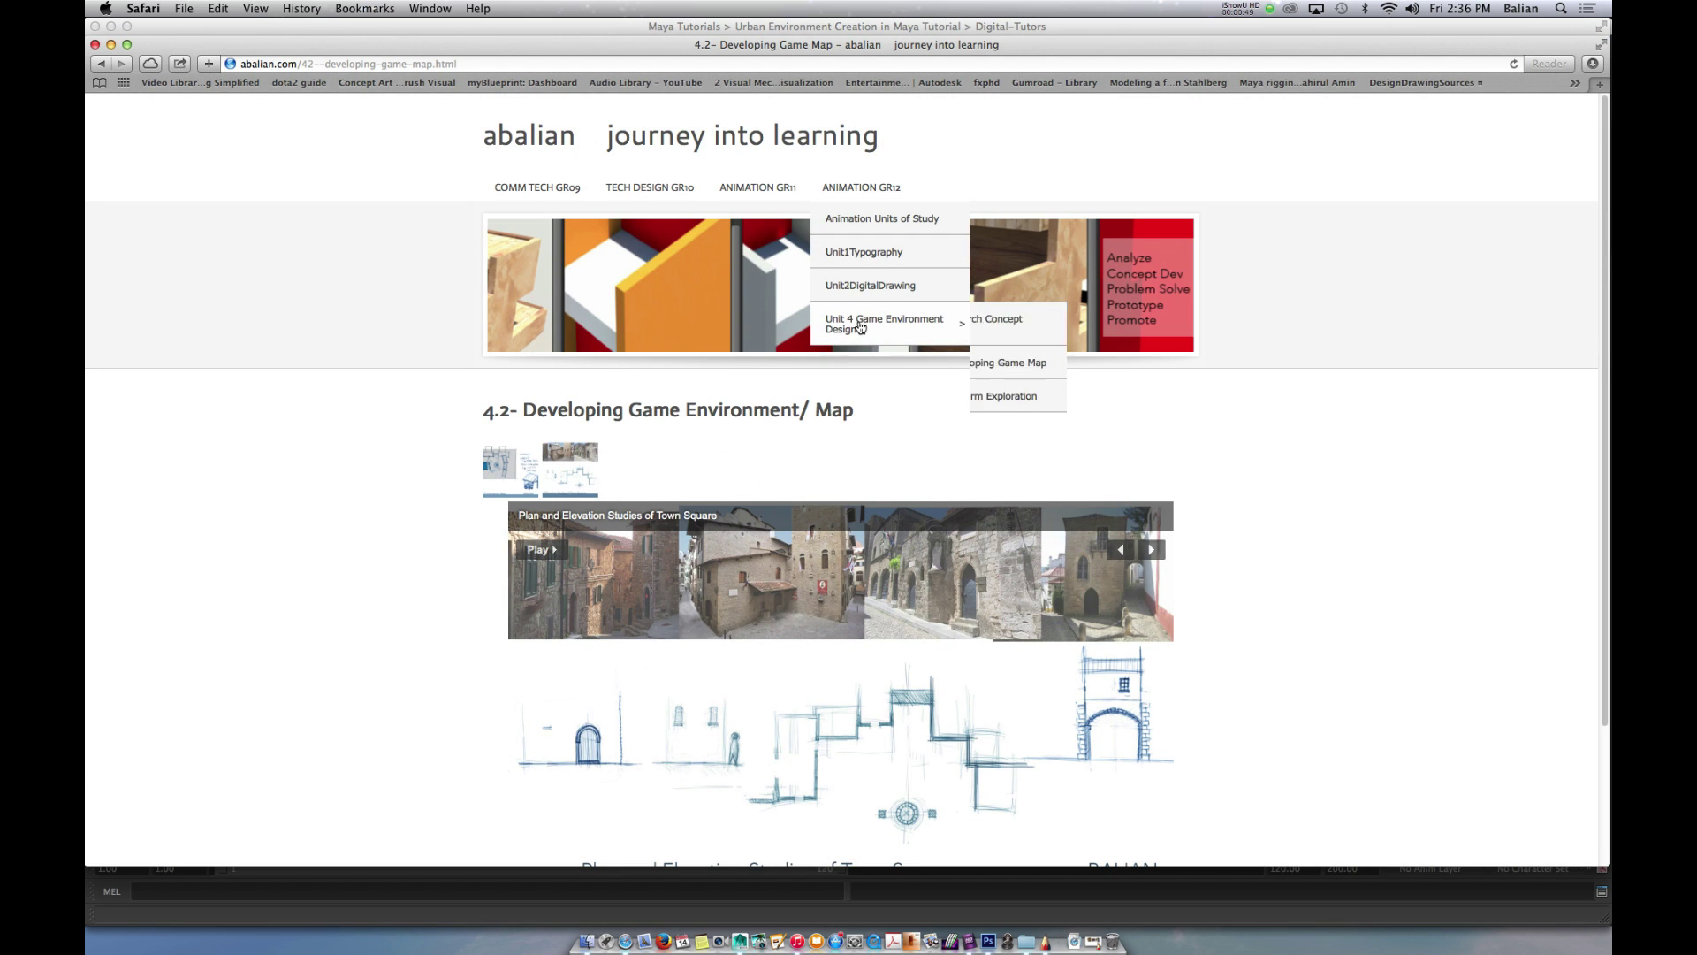
{"action": "left_click", "coordinate": [1052, 400]}
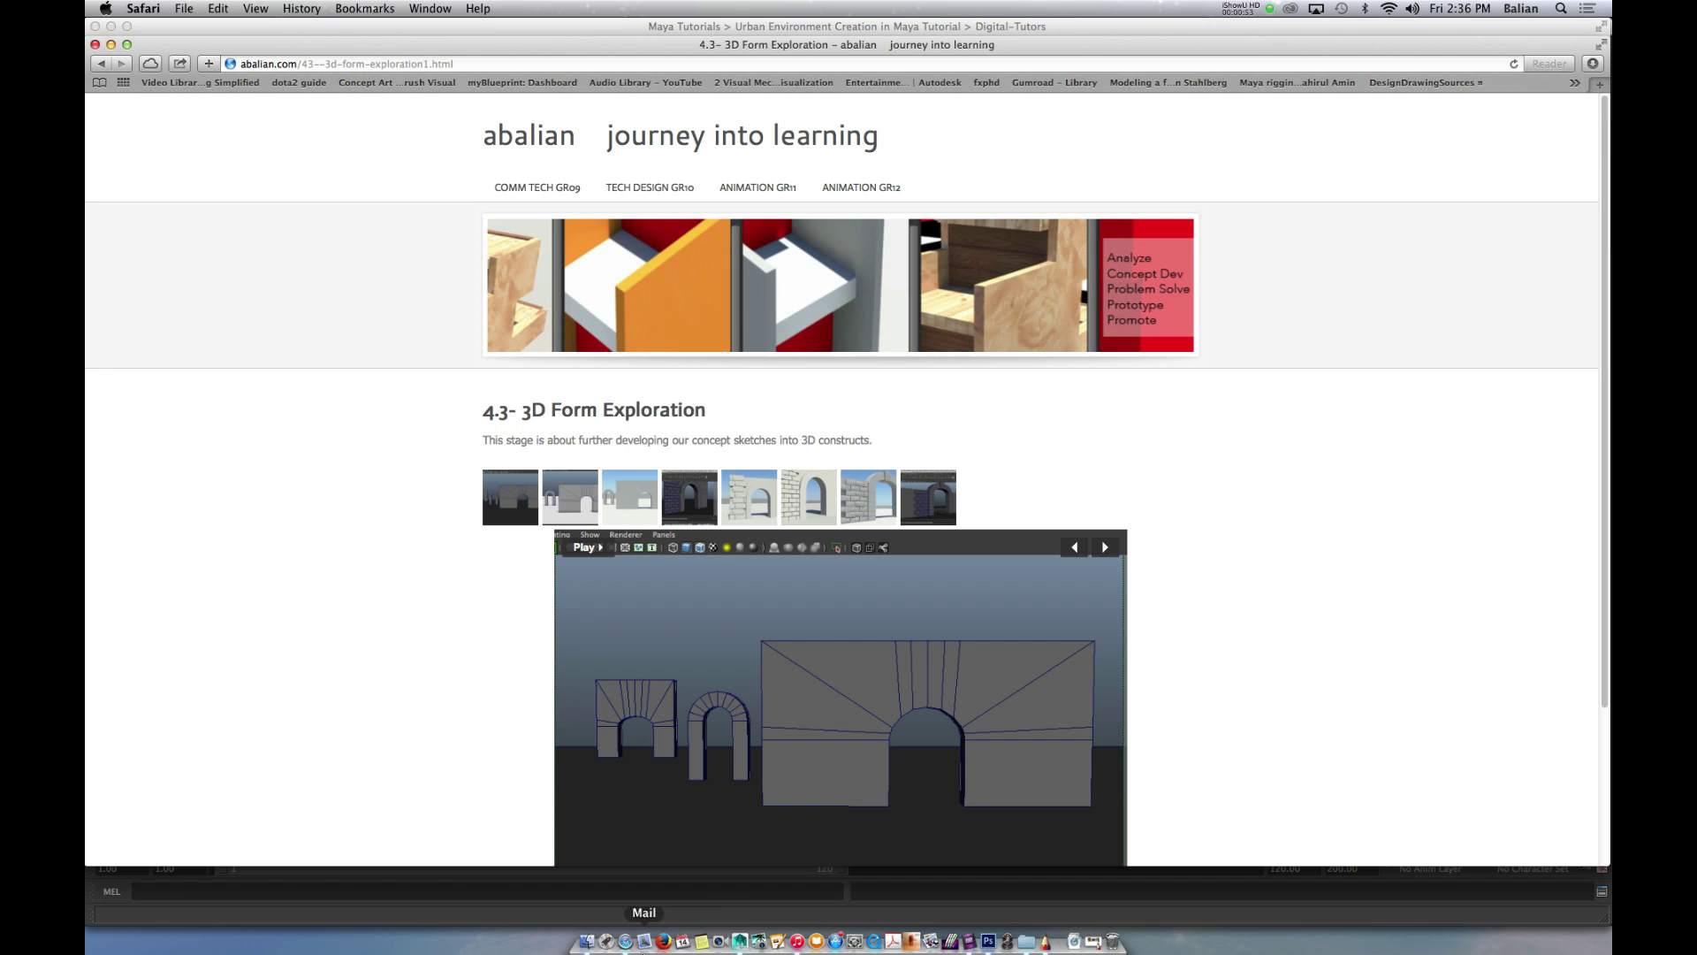
- In Maya, inspect wall piece pCube49, tall box pCube48 and the small window wall piece
{"action": "left_click", "coordinate": [741, 942]}
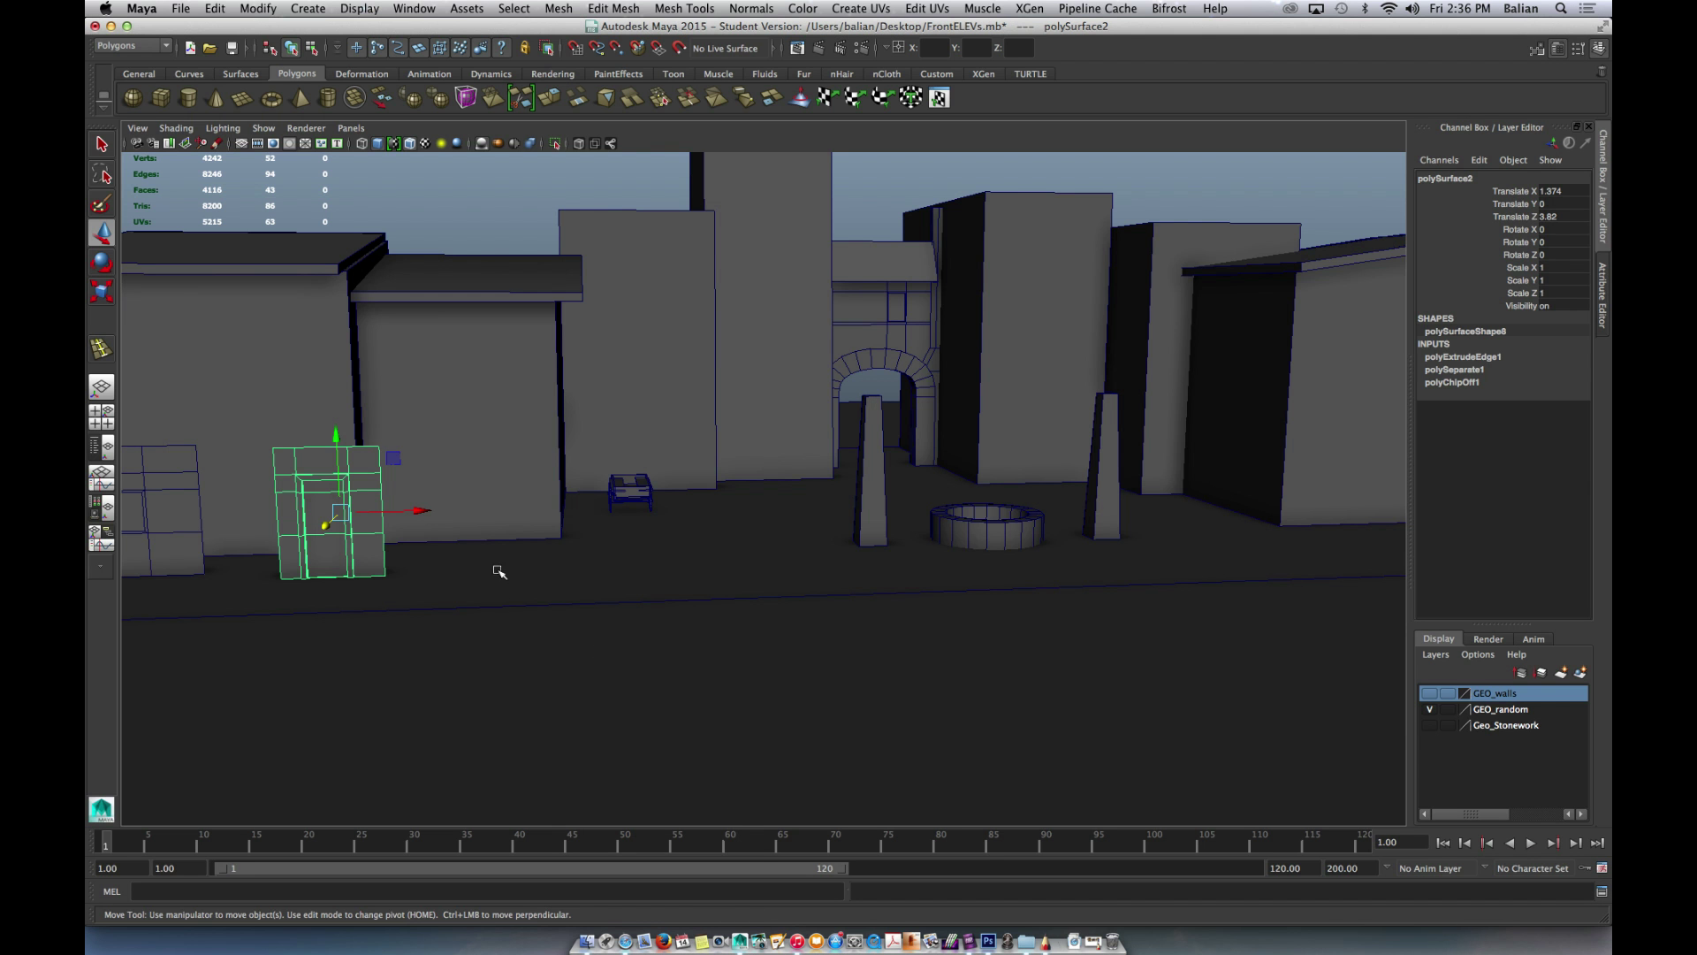
{"action": "left_click_drag", "start_coordinate": [496, 567], "coordinate": [633, 394], "text": "alt"}
{"action": "scroll", "coordinate": [527, 554], "scroll_direction": "down", "scroll_amount": 5}
{"action": "left_click", "coordinate": [637, 389]}
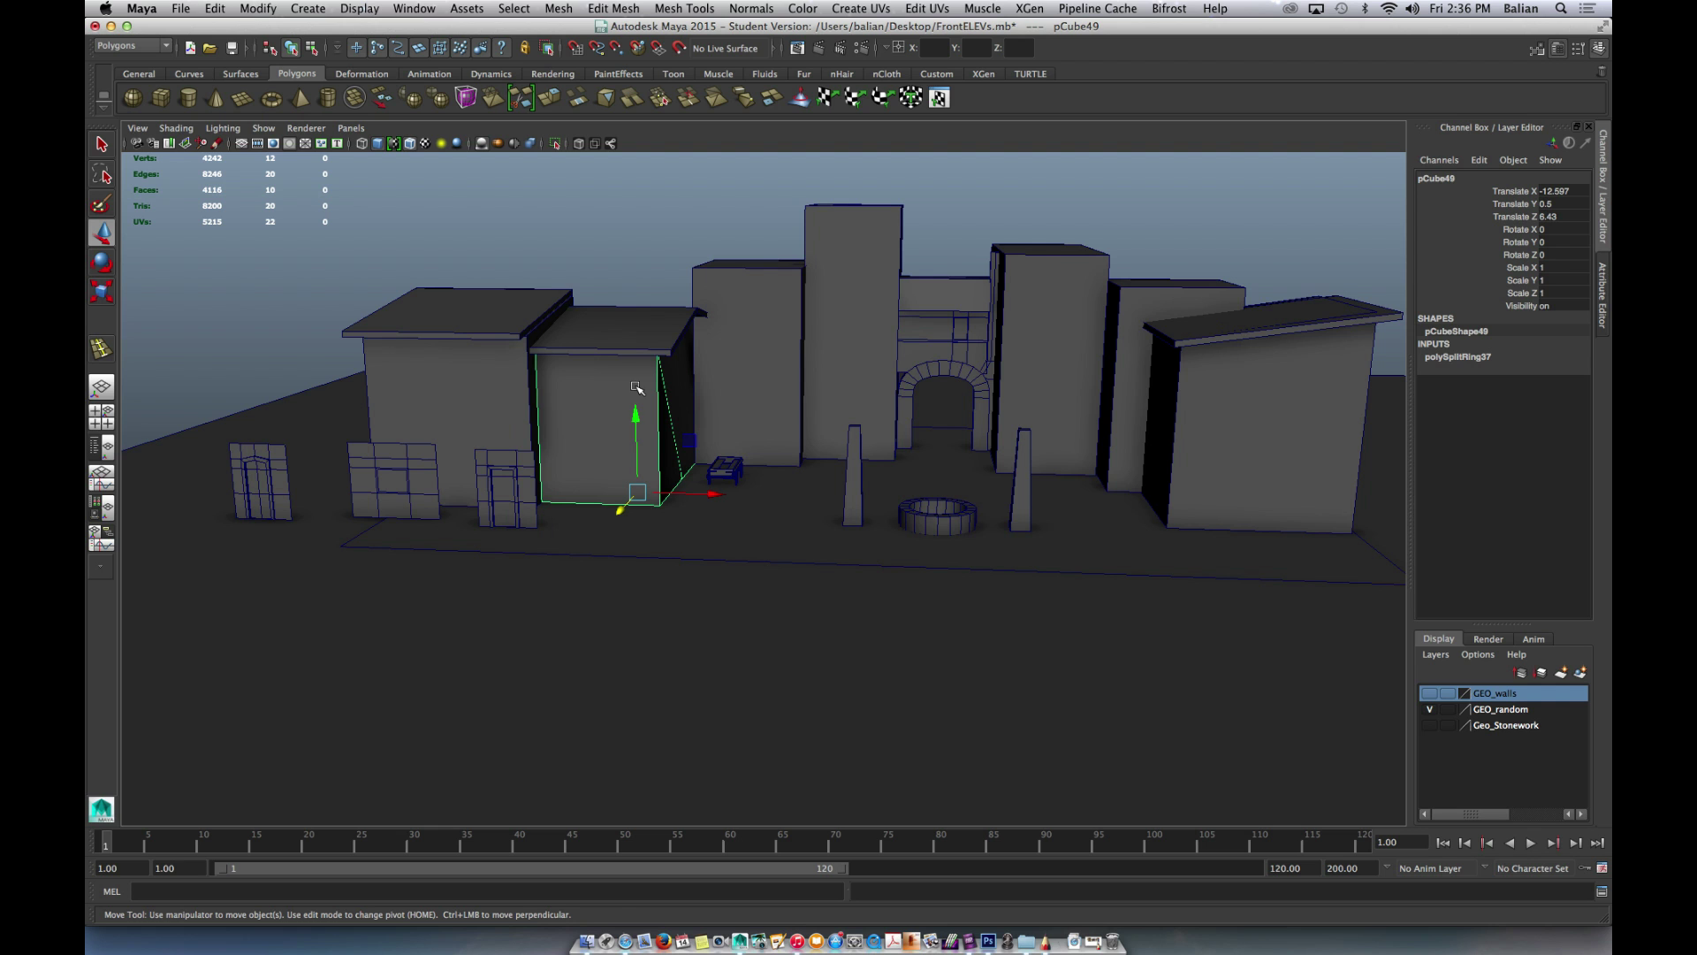
{"action": "left_click", "coordinate": [798, 353]}
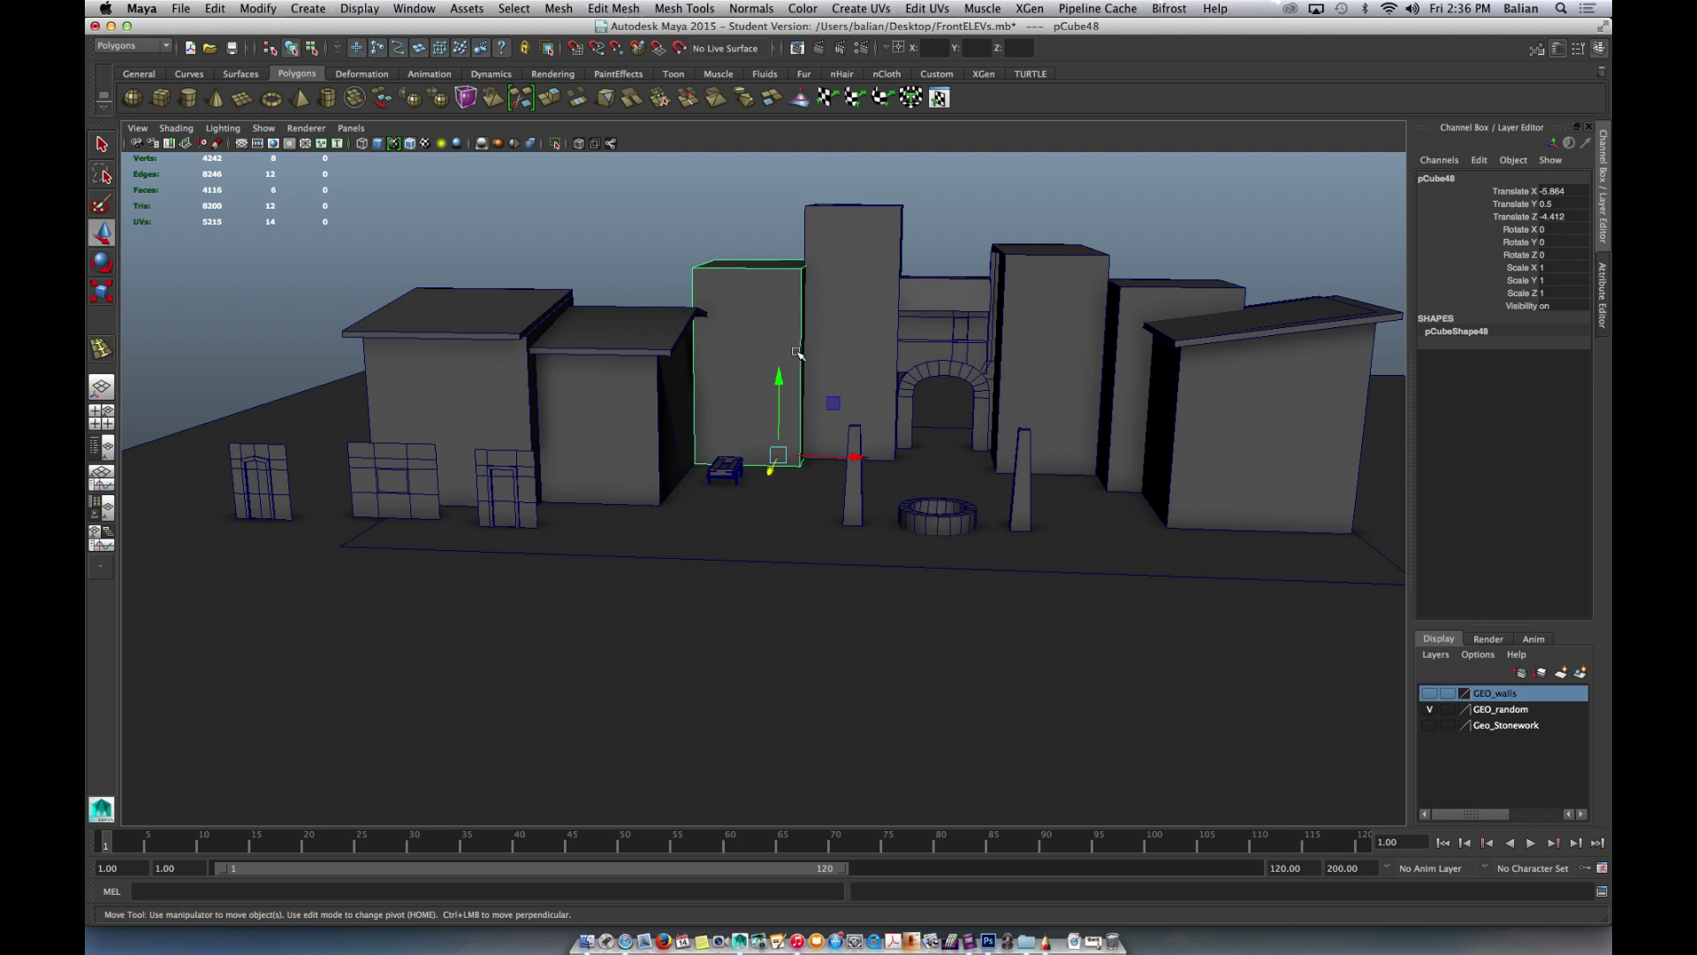
{"action": "left_click_drag", "start_coordinate": [795, 390], "coordinate": [968, 337], "text": "alt"}
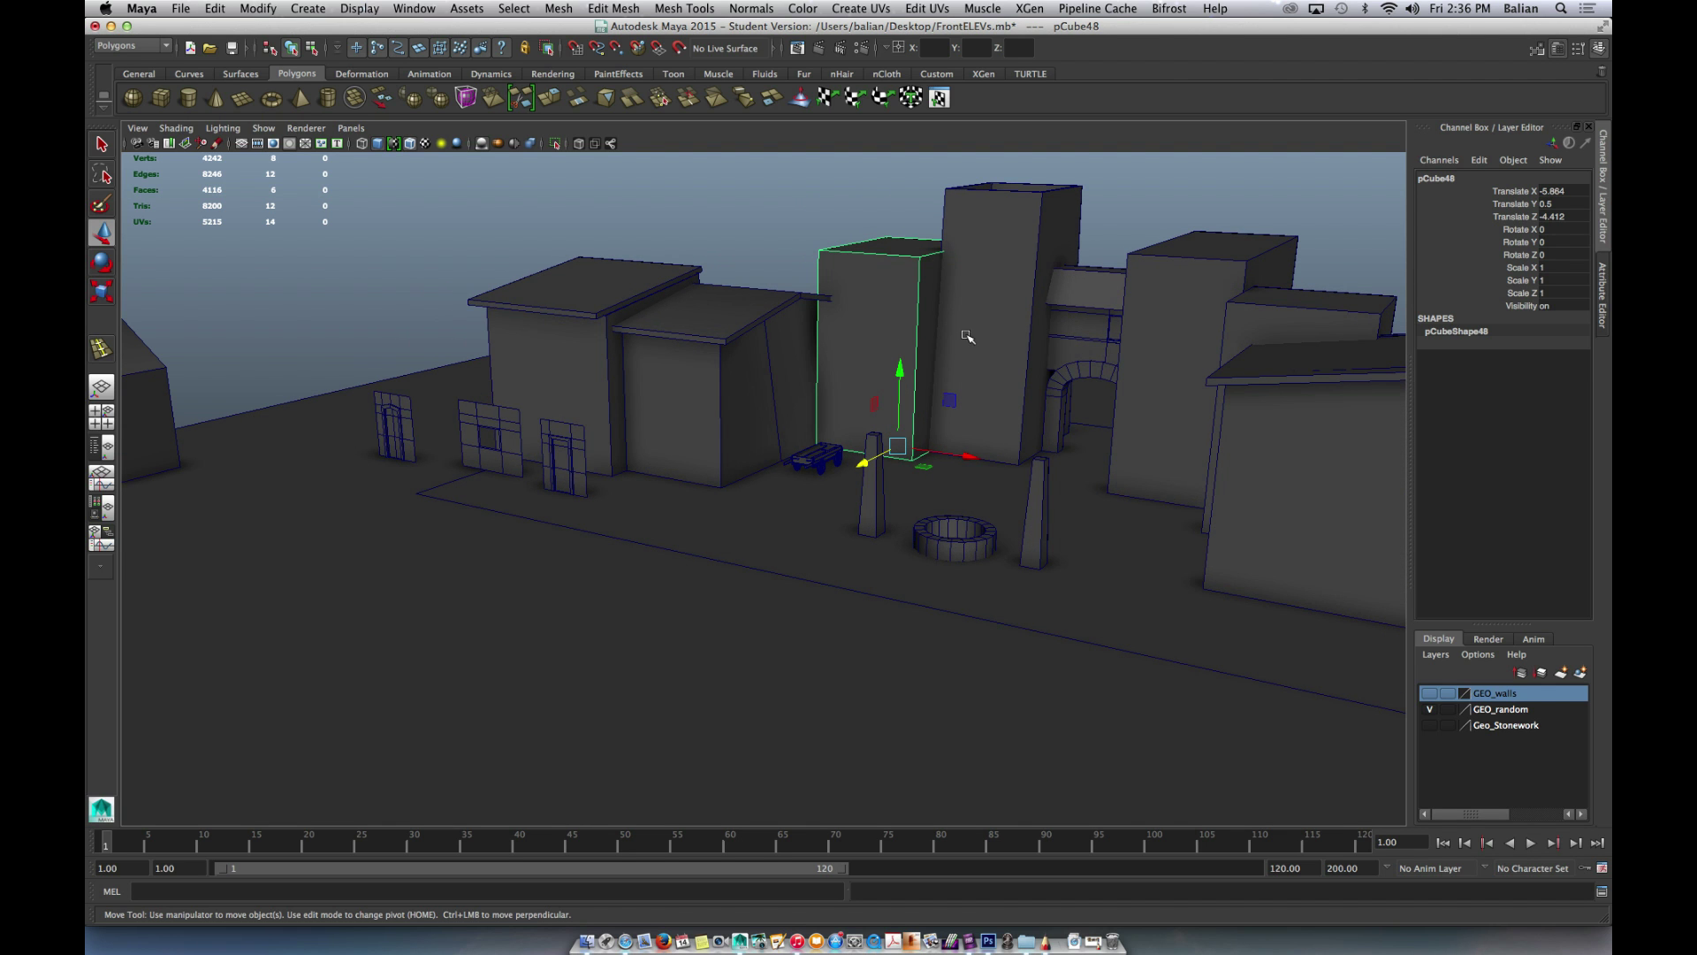
{"action": "left_click", "coordinate": [488, 433]}
- Select the wall behind the cart and the ground plane, then create polygon cube pCube70
{"action": "scroll", "coordinate": [676, 426], "scroll_direction": "up", "scroll_amount": 6}
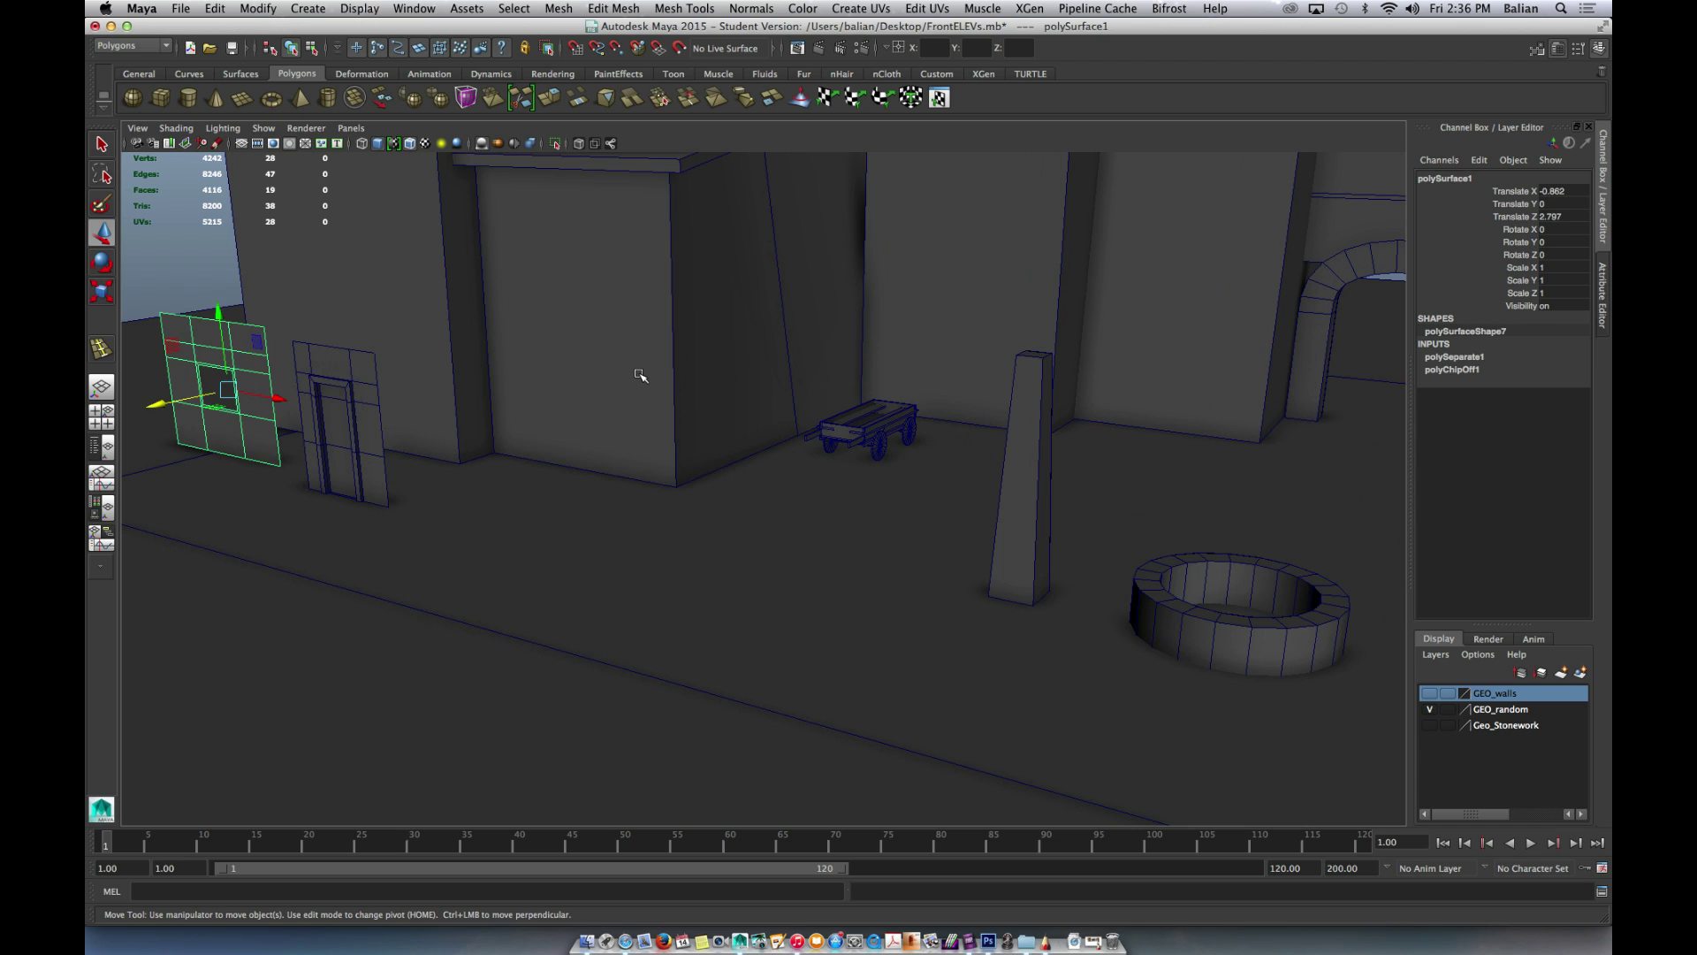
{"action": "left_click", "coordinate": [640, 375]}
{"action": "left_click", "coordinate": [670, 559]}
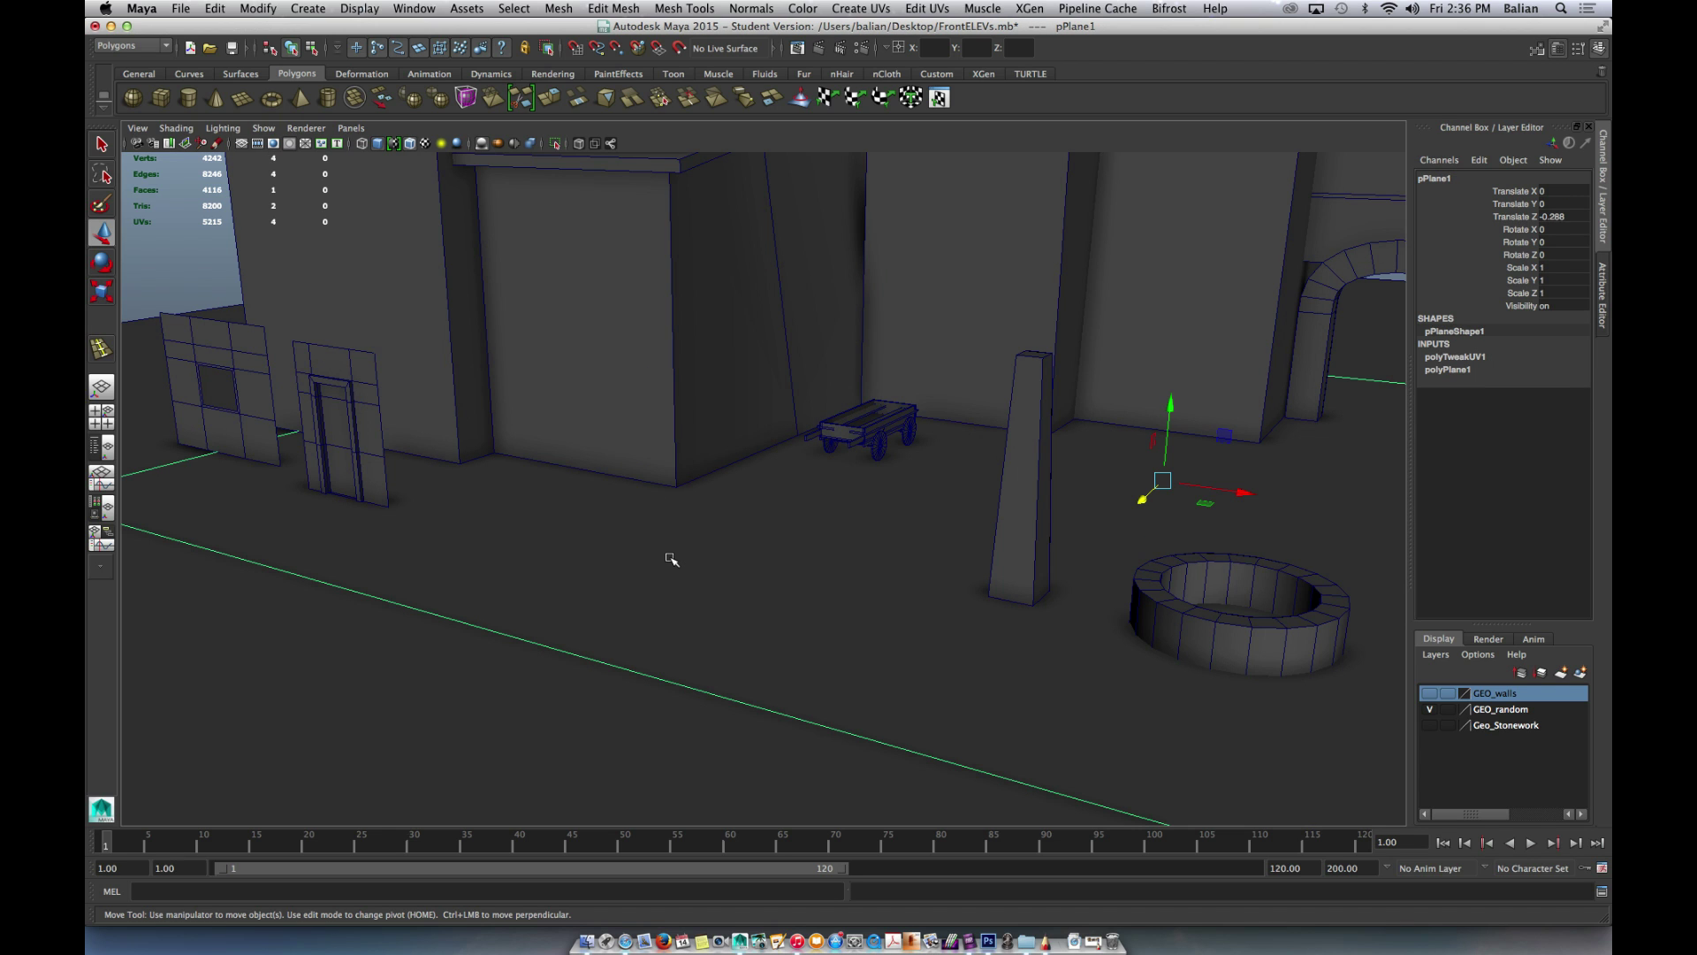
{"action": "left_click", "coordinate": [162, 98]}
- Set the cube's Translate Y to 0.5 and move it toward the camera along Z
{"action": "left_click", "coordinate": [1545, 203]}
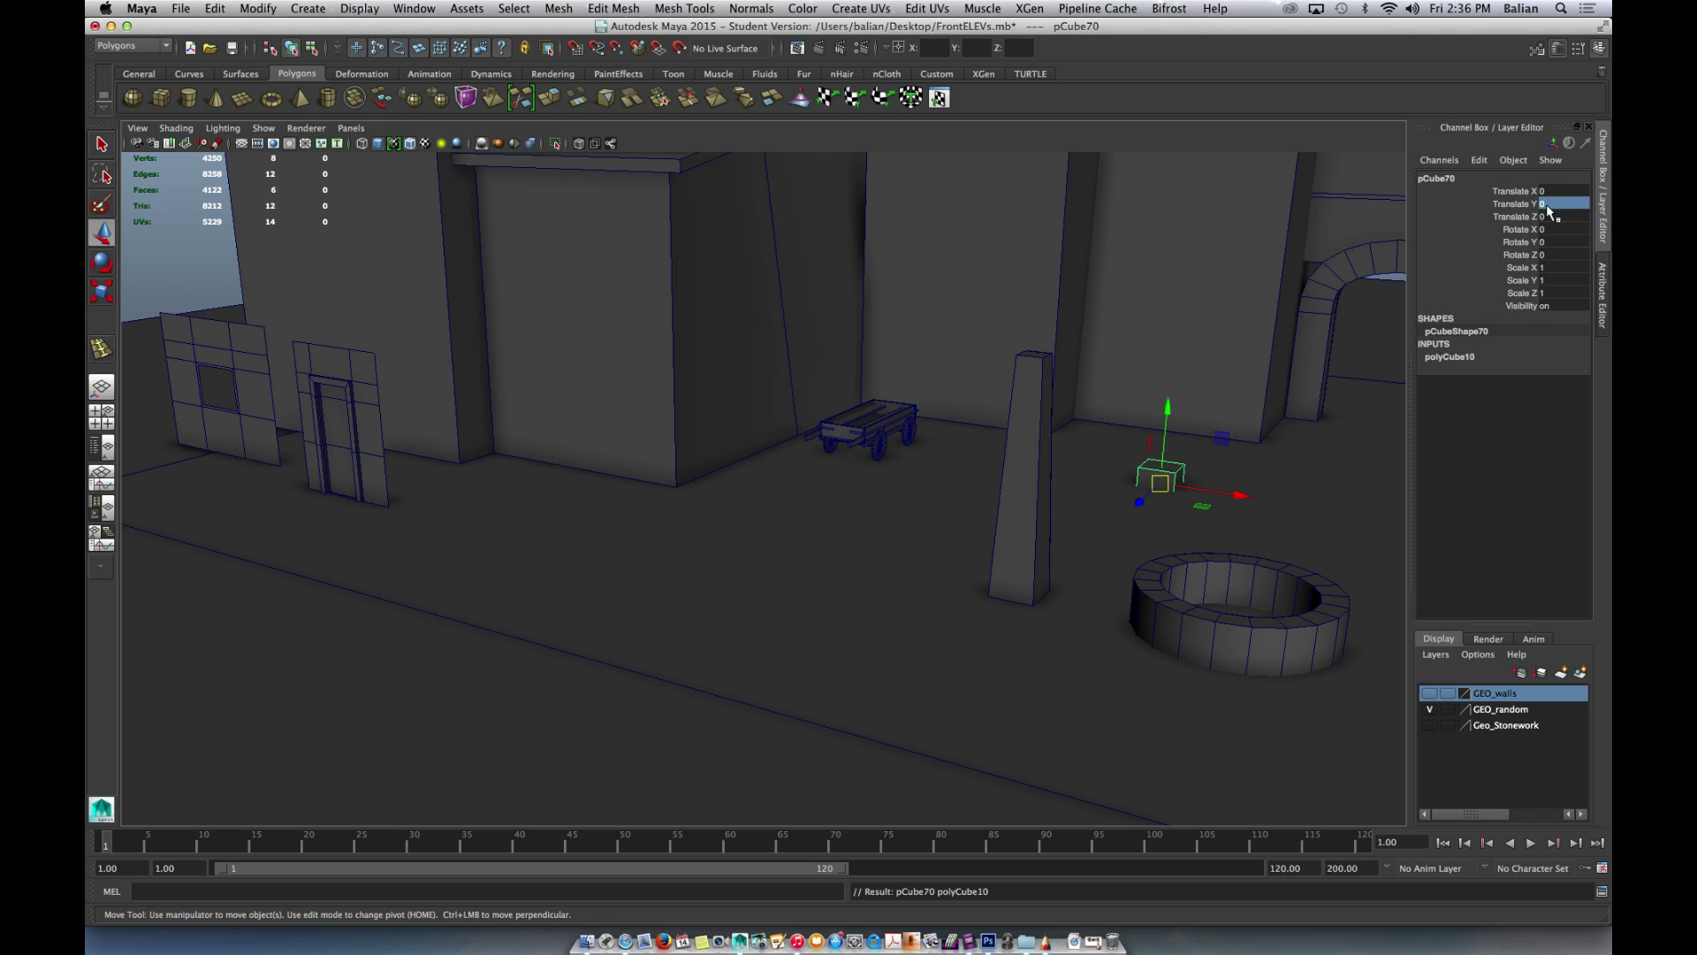
{"action": "type", "text": ".5"}
{"action": "key", "text": "Return"}
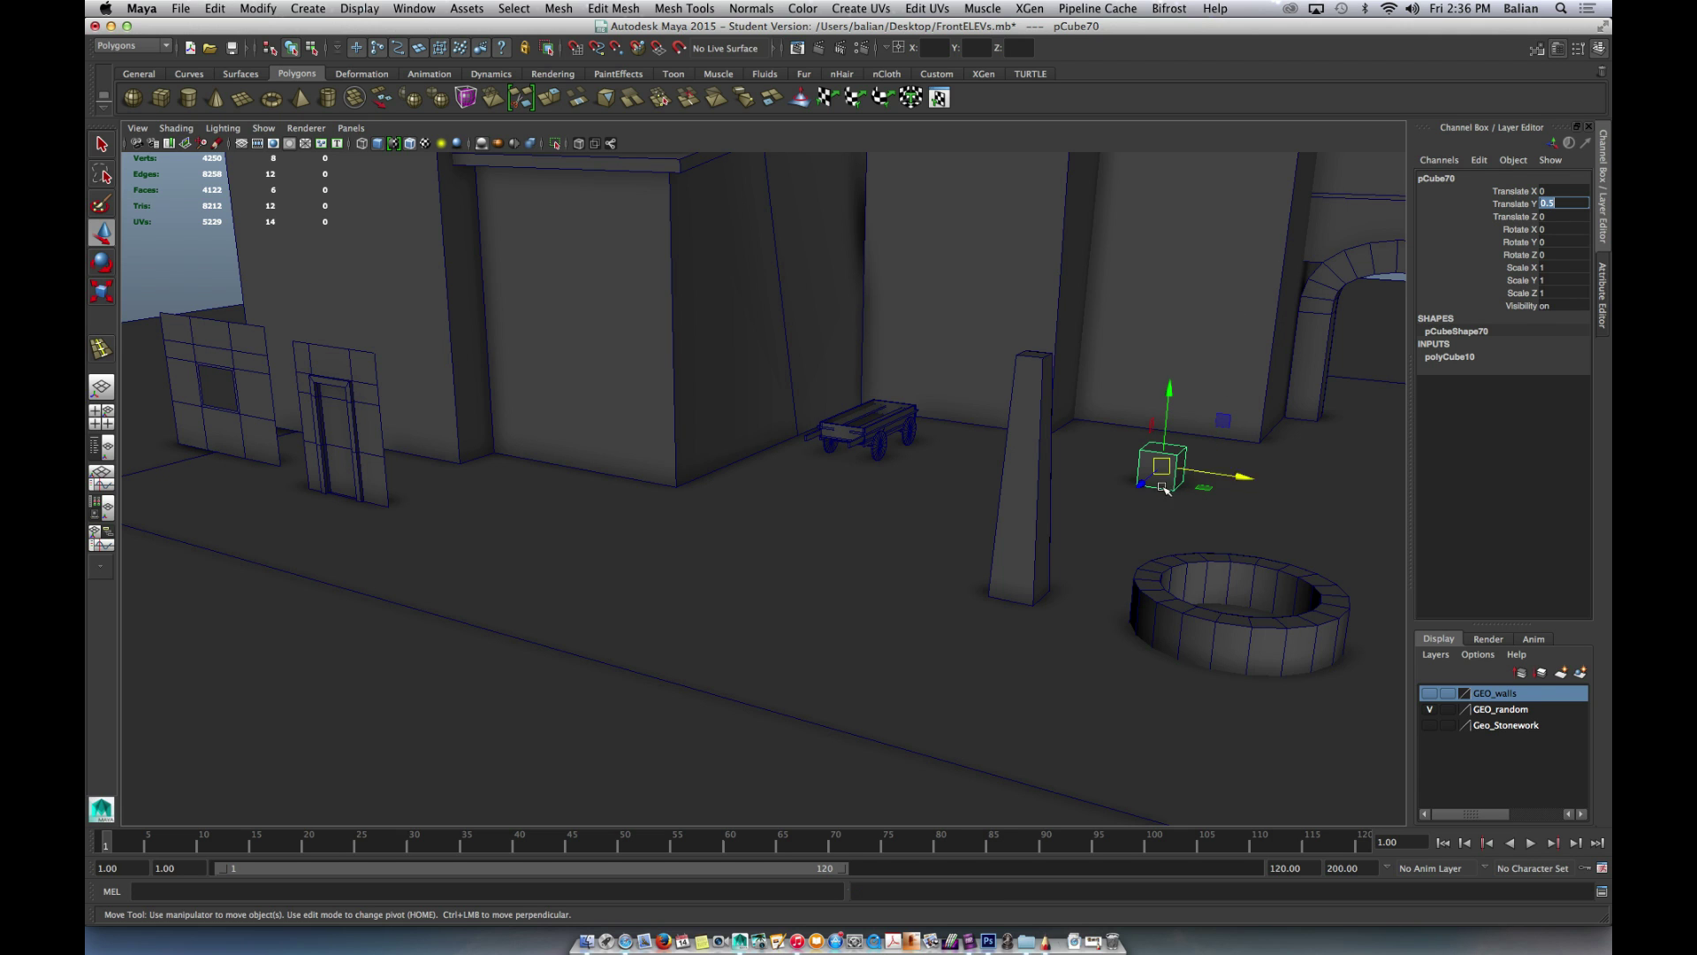
{"action": "left_click_drag", "start_coordinate": [1140, 500], "coordinate": [707, 594]}
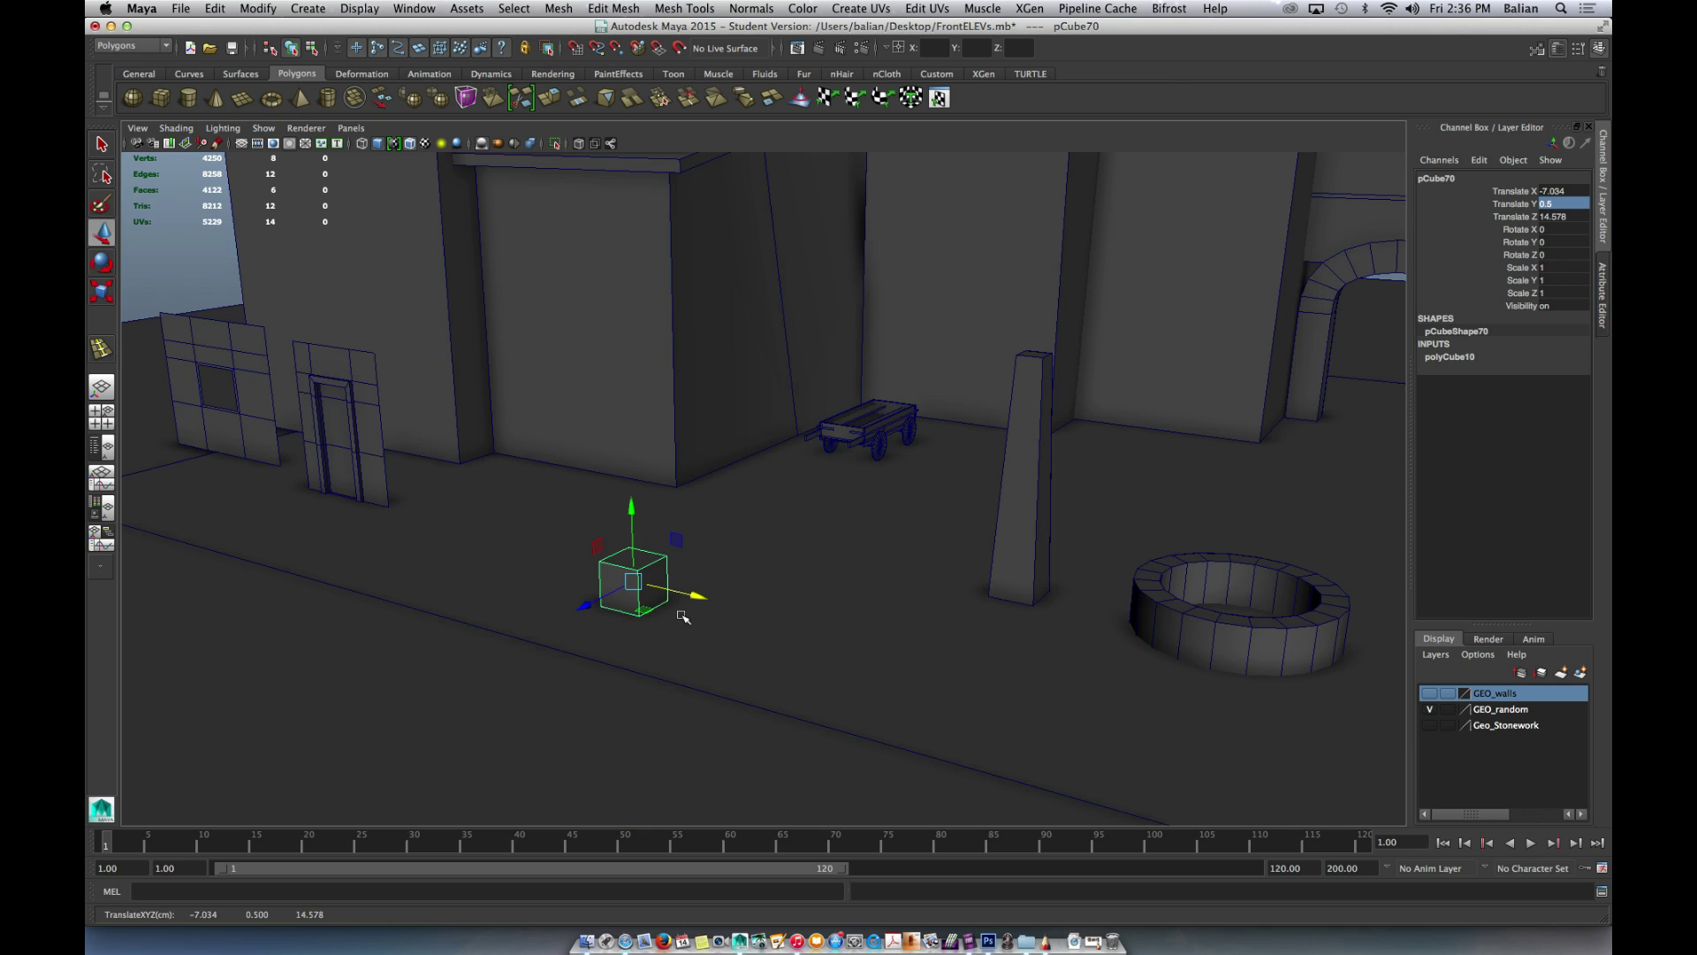
{"action": "scroll", "coordinate": [681, 618], "scroll_direction": "up", "scroll_amount": 6}
{"action": "scroll", "coordinate": [910, 467], "scroll_direction": "down", "scroll_amount": 8}
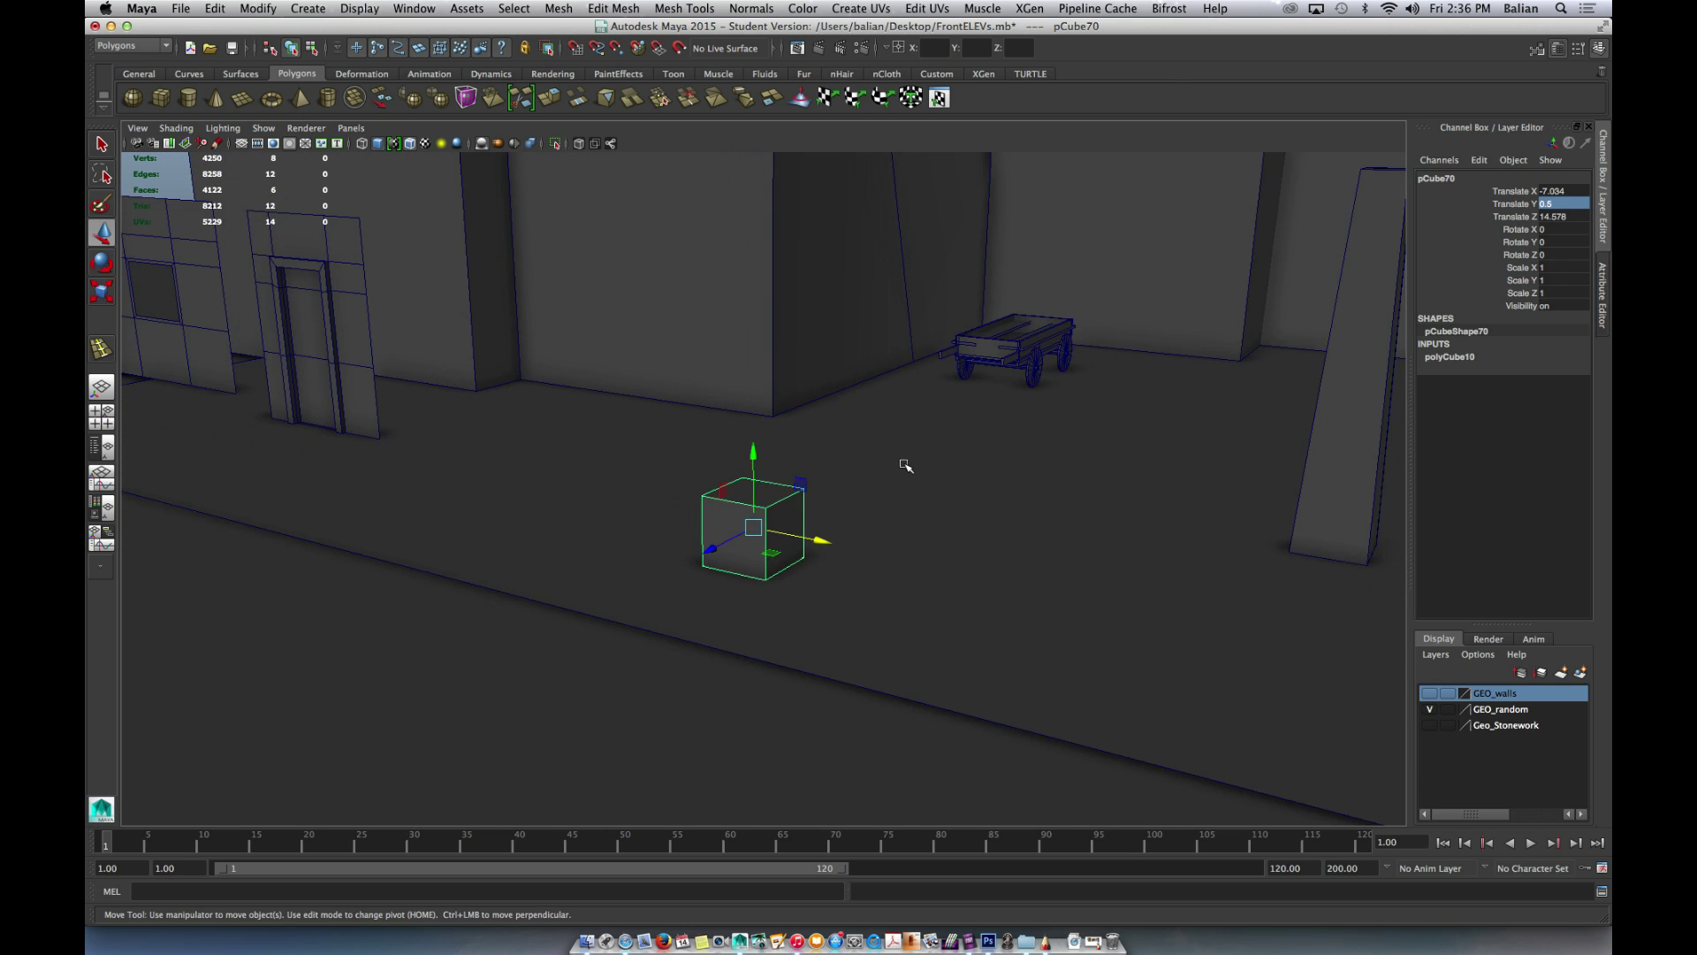
{"action": "scroll", "coordinate": [910, 467], "scroll_direction": "up", "scroll_amount": 4}
- In face mode, nudge the front face and raise the top face into a tall slab
{"action": "right_click", "coordinate": [742, 554]}
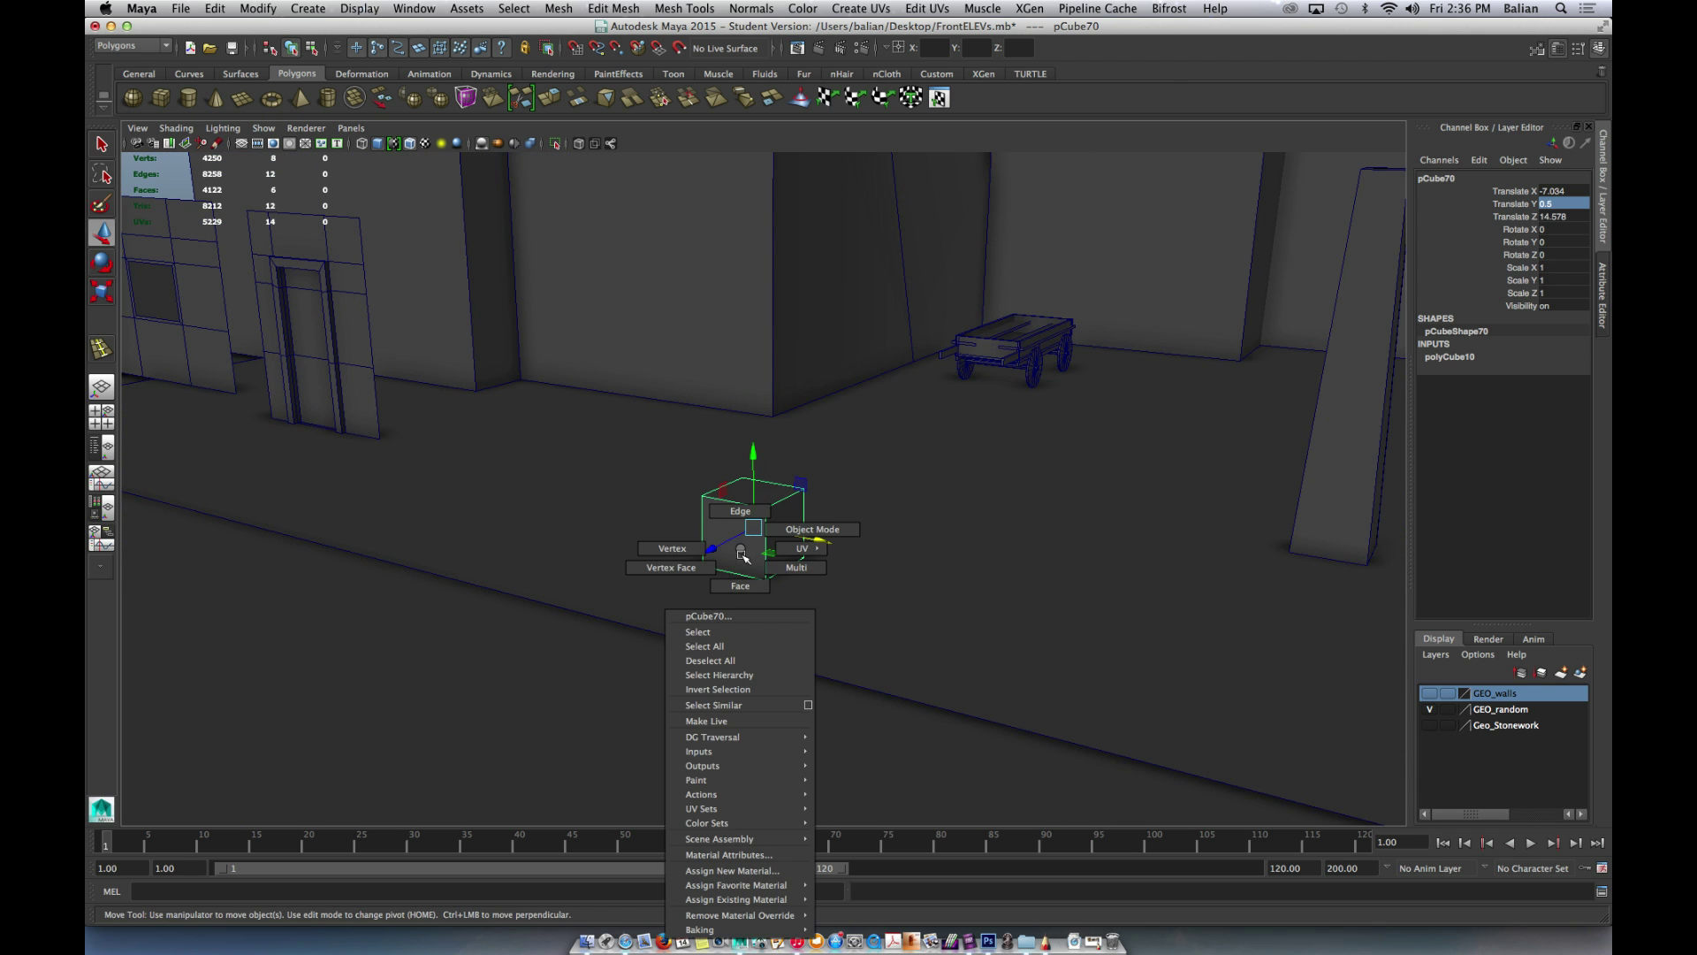
{"action": "left_click", "coordinate": [740, 586]}
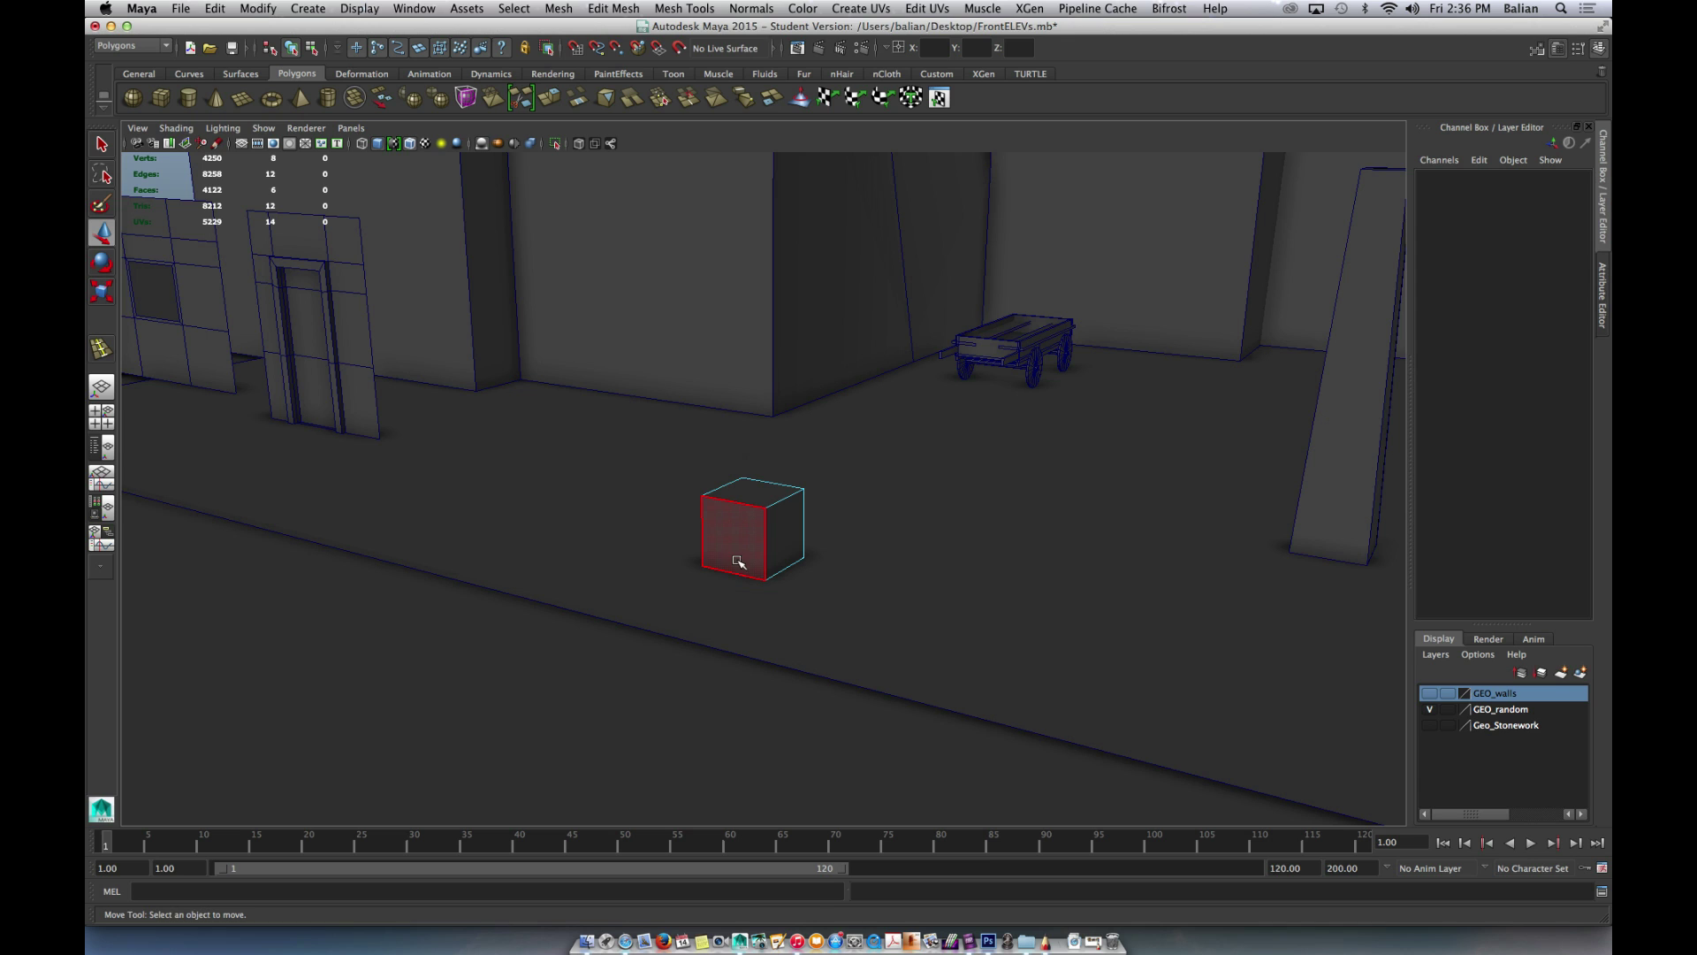
{"action": "left_click", "coordinate": [738, 558]}
{"action": "left_click_drag", "start_coordinate": [696, 564], "coordinate": [726, 548]}
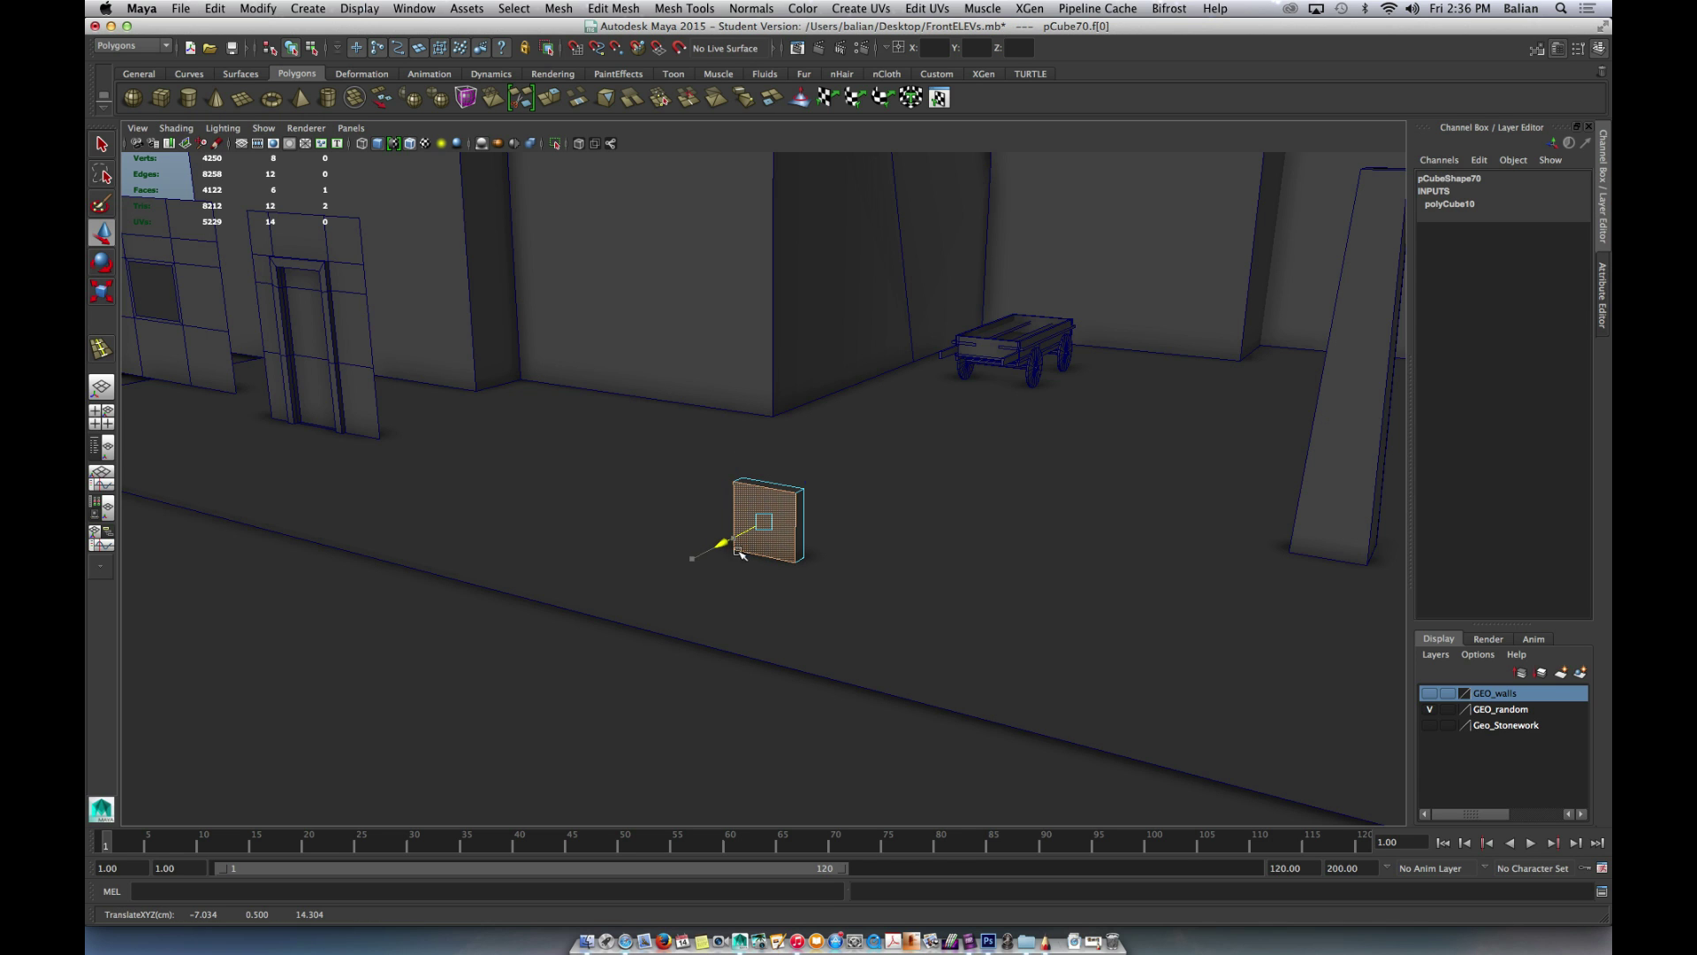
{"action": "left_click", "coordinate": [1455, 205]}
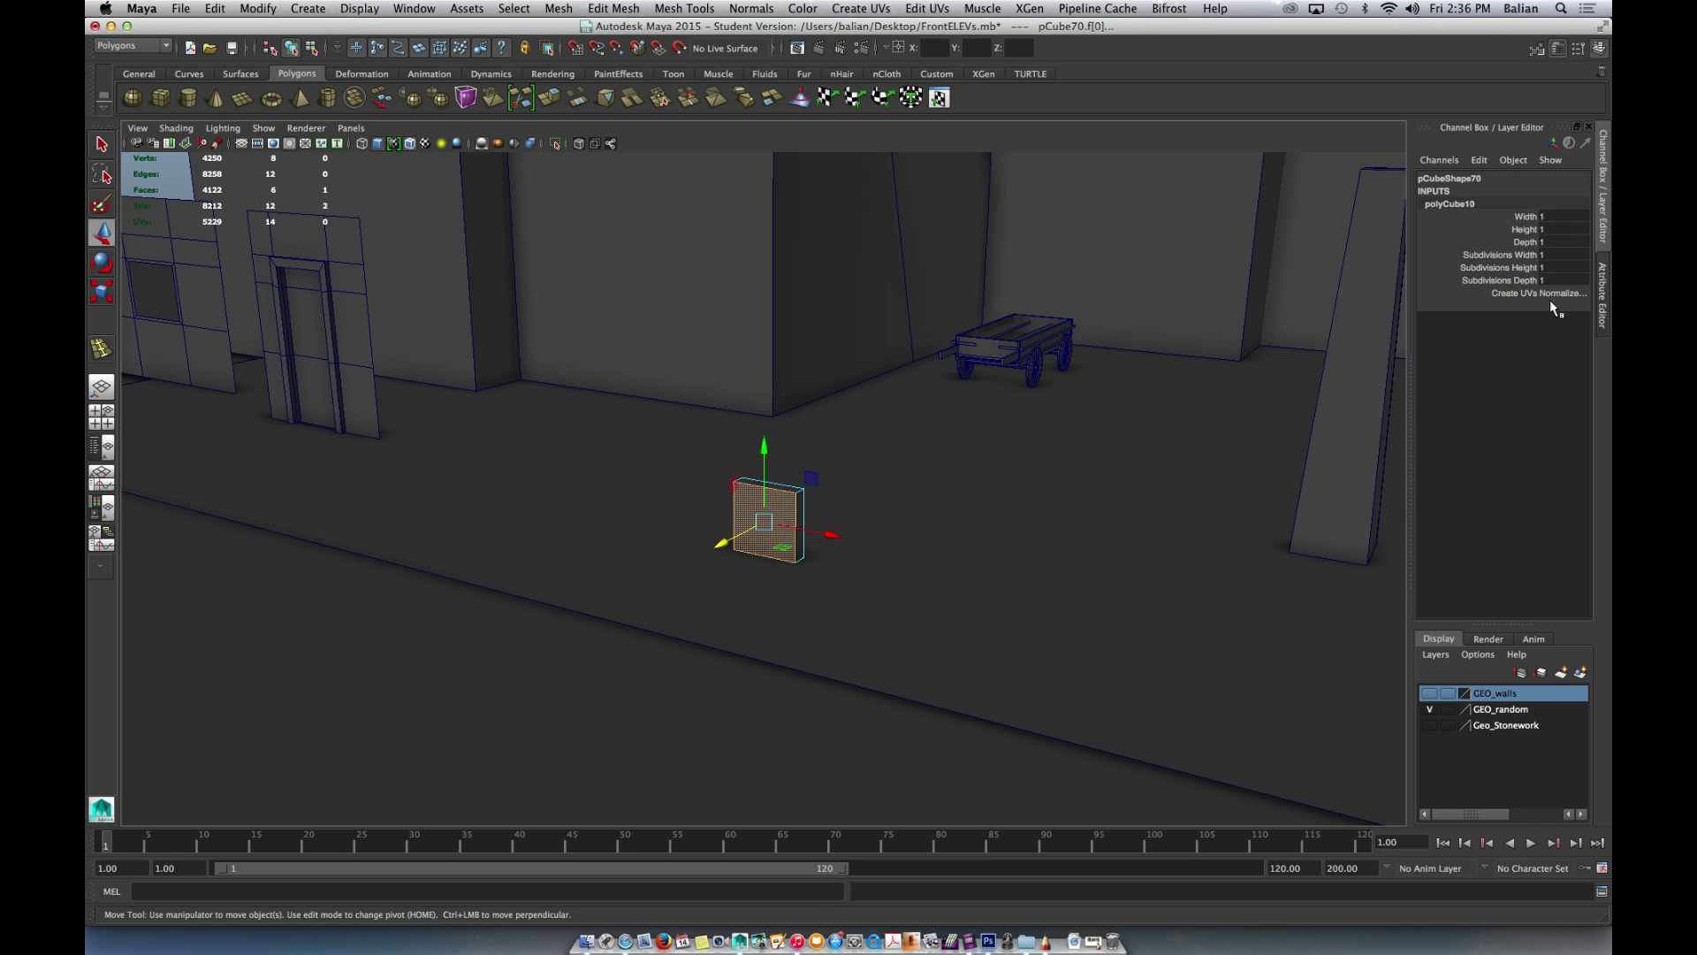
{"action": "scroll", "coordinate": [785, 515], "scroll_direction": "up", "scroll_amount": 5}
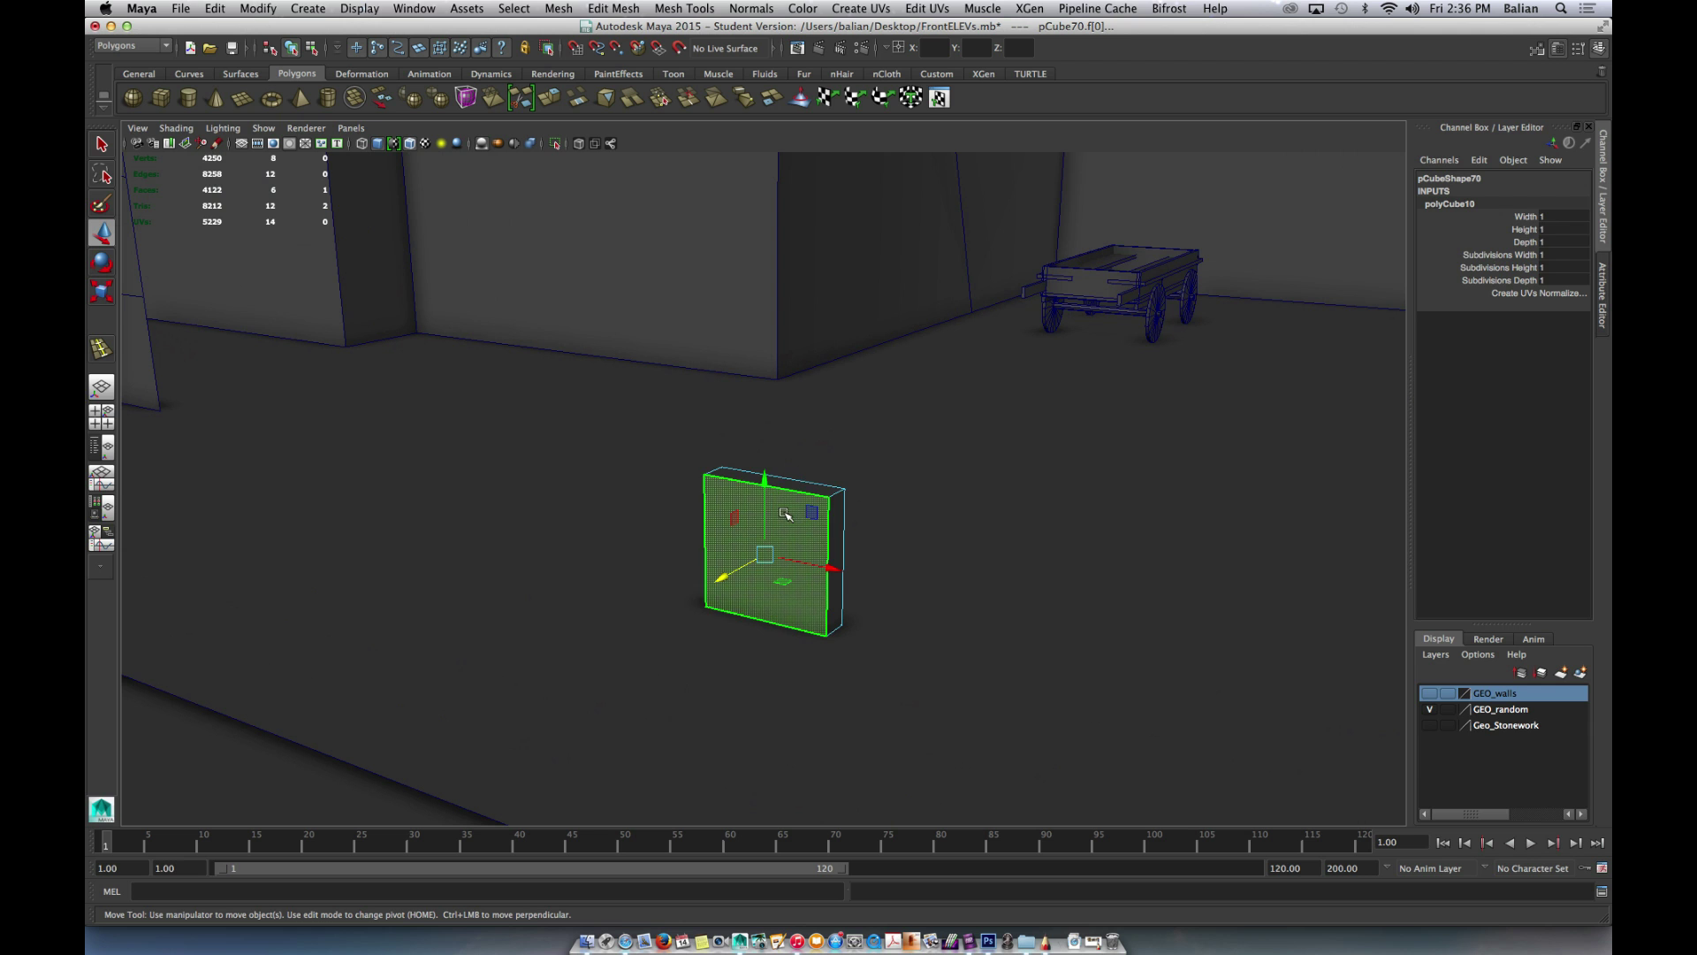
{"action": "left_click", "coordinate": [788, 482]}
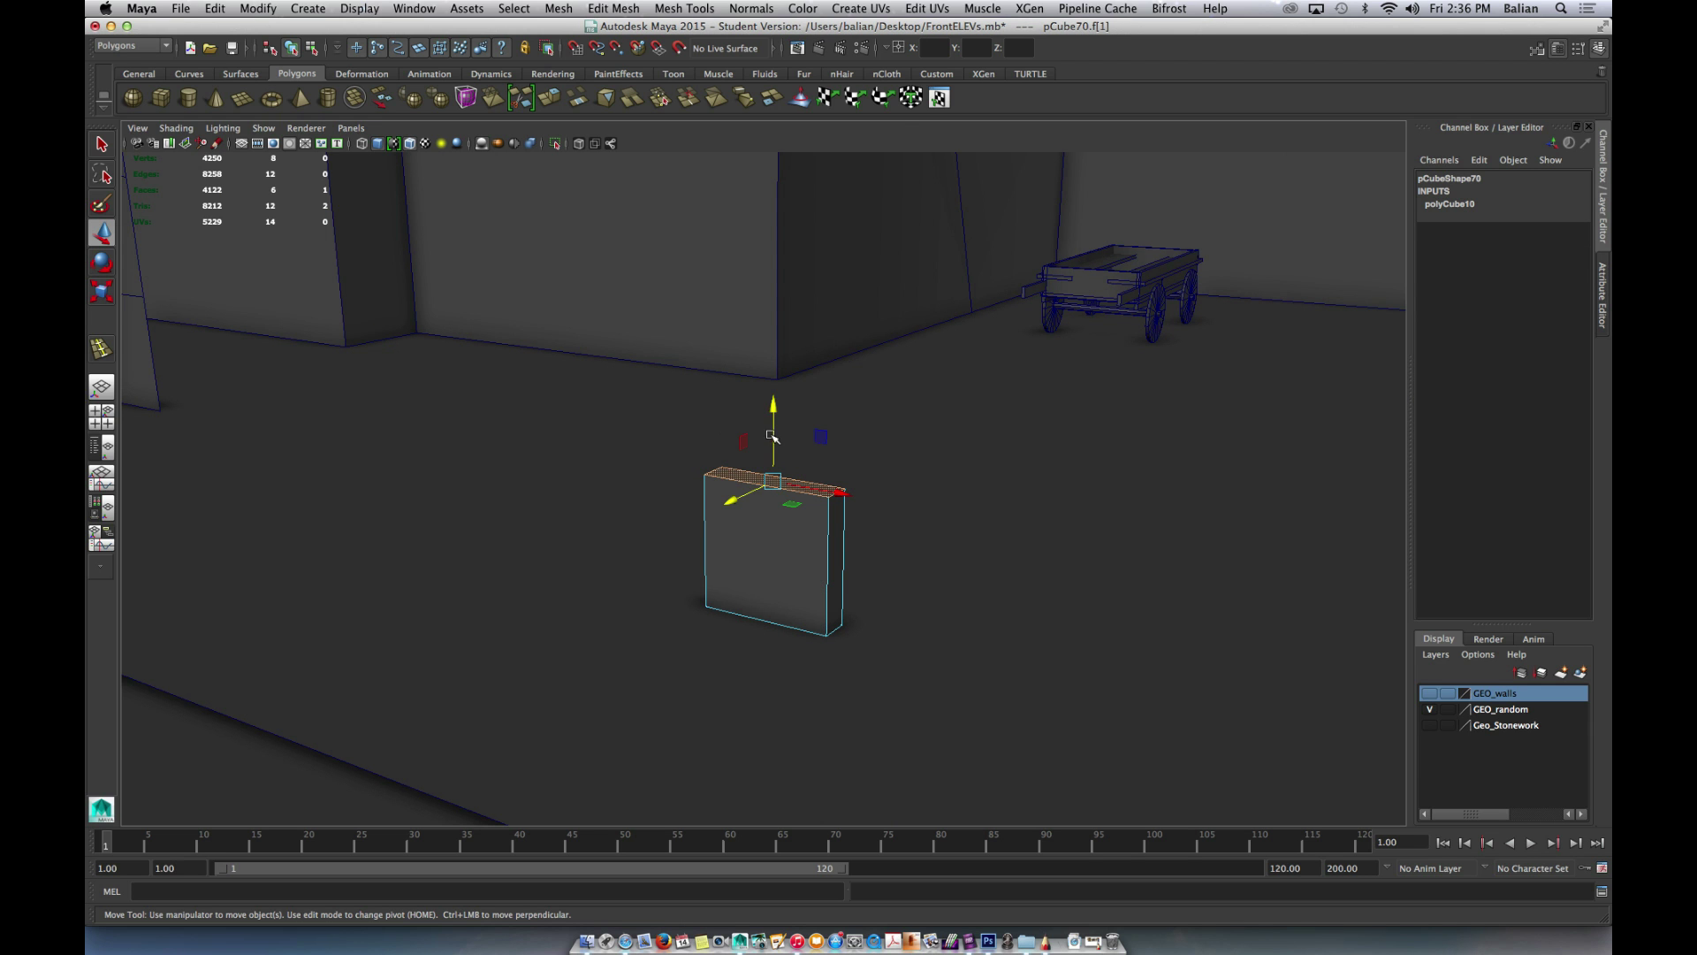
{"action": "left_click_drag", "start_coordinate": [776, 440], "coordinate": [769, 170]}
{"action": "left_click_drag", "start_coordinate": [779, 352], "coordinate": [455, 462], "text": "alt"}
- Stretch the narrow side face sideways into a long wall and return to Object Mode
{"action": "left_click", "coordinate": [642, 402]}
{"action": "scroll", "coordinate": [529, 493], "scroll_direction": "down", "scroll_amount": 5}
{"action": "left_click_drag", "start_coordinate": [557, 465], "coordinate": [525, 466]}
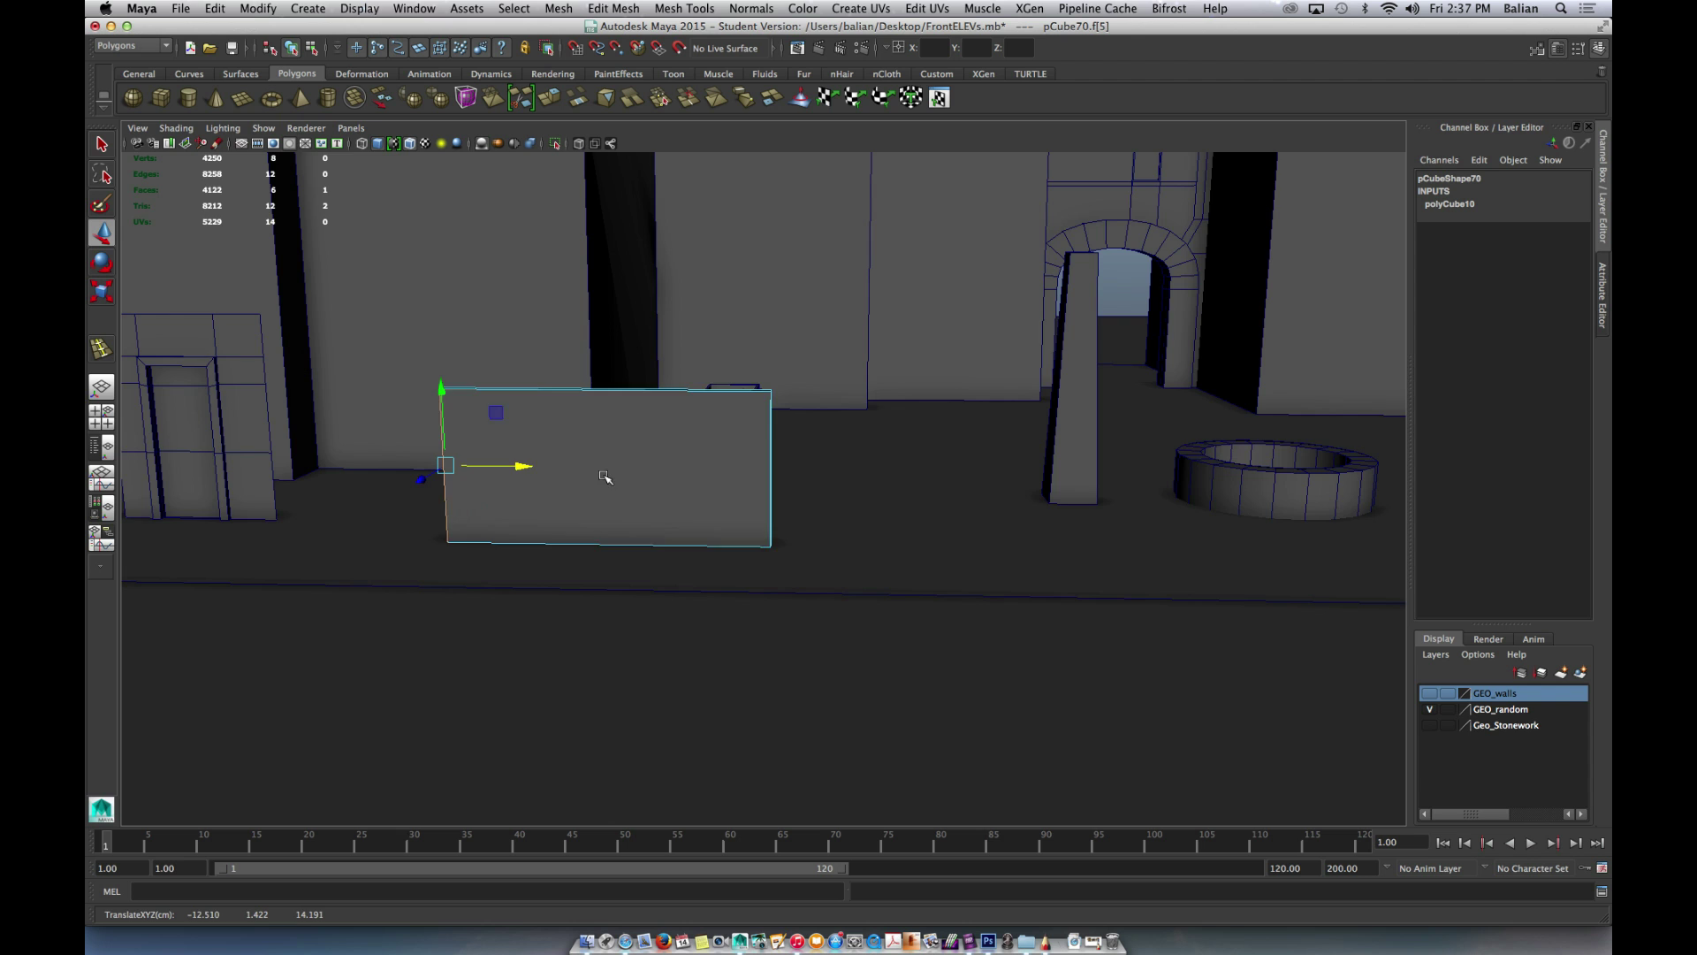
{"action": "left_click_drag", "start_coordinate": [653, 480], "coordinate": [693, 421], "text": "alt"}
{"action": "scroll", "coordinate": [694, 421], "scroll_direction": "up", "scroll_amount": 3}
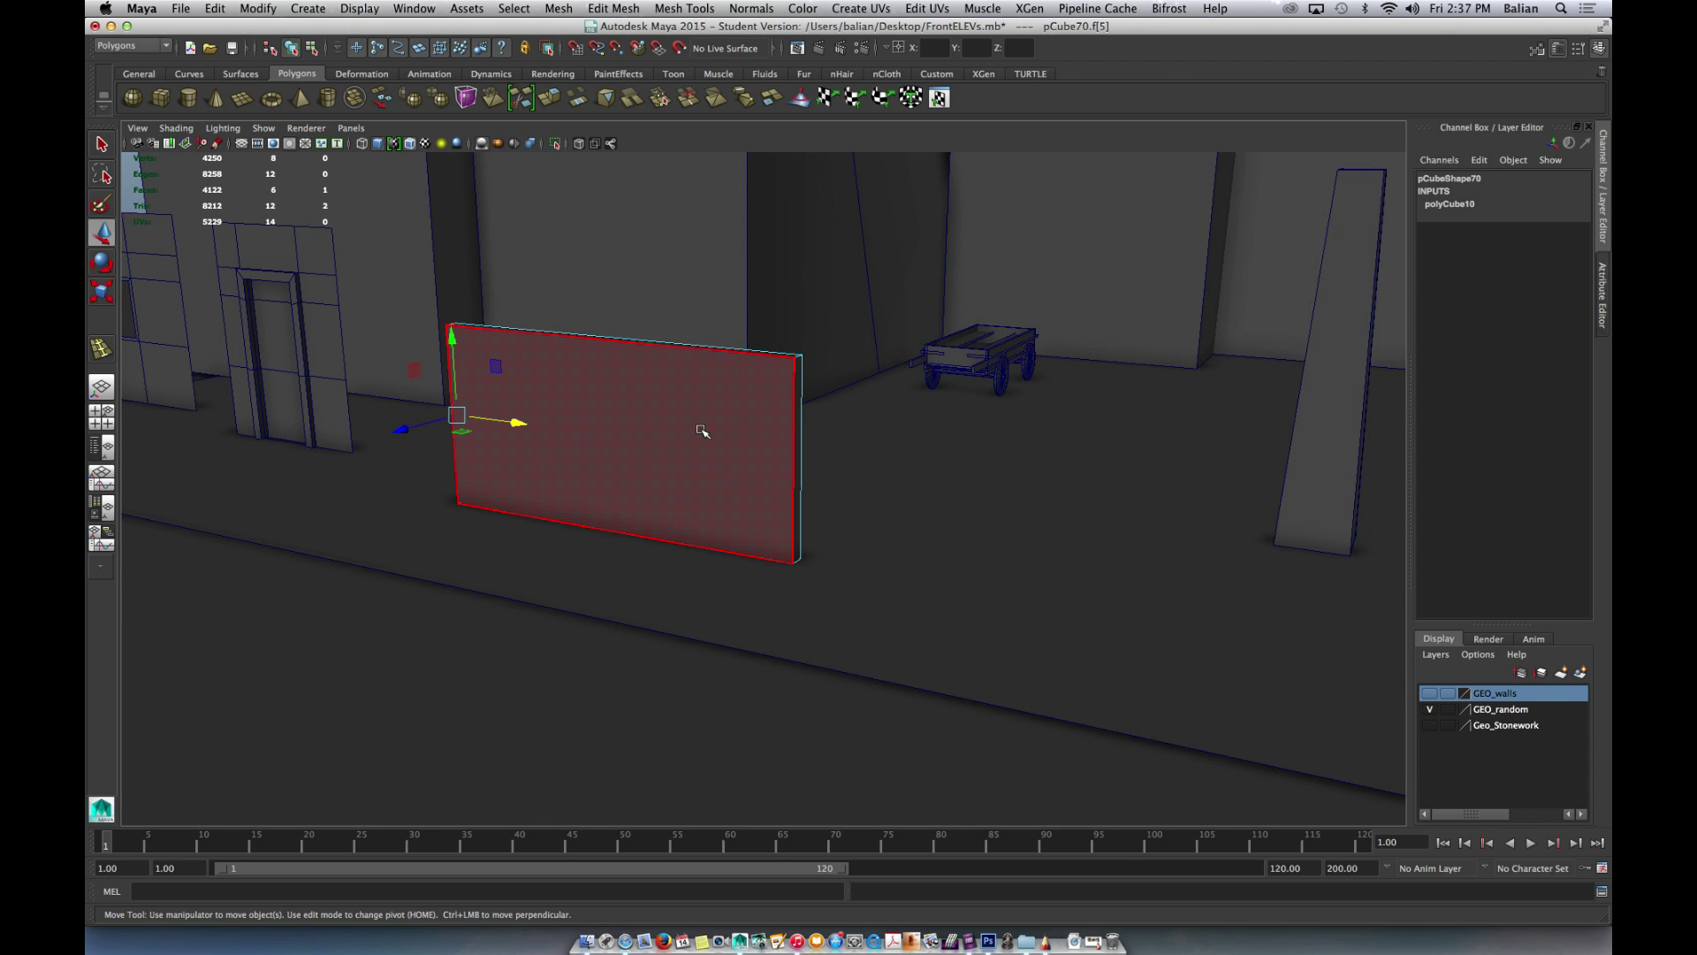
{"action": "right_click_drag", "start_coordinate": [703, 398], "coordinate": [732, 384]}
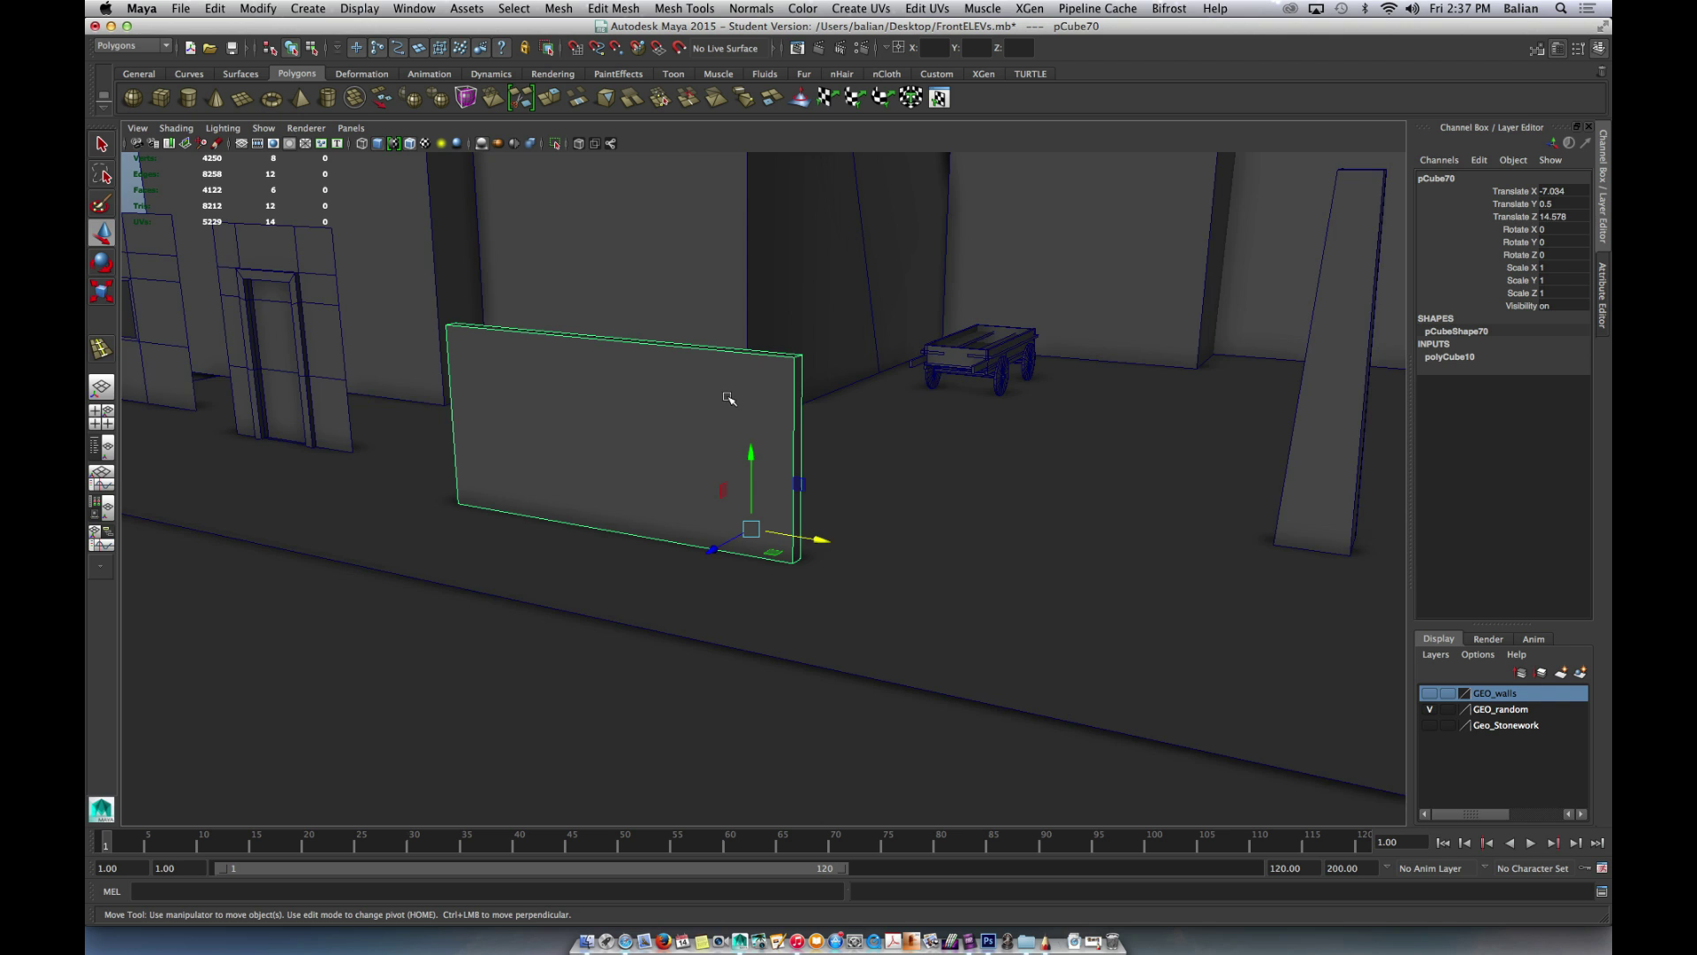
{"action": "scroll", "coordinate": [728, 399], "scroll_direction": "up", "scroll_amount": 5}
{"action": "scroll", "coordinate": [727, 399], "scroll_direction": "up", "scroll_amount": 3}
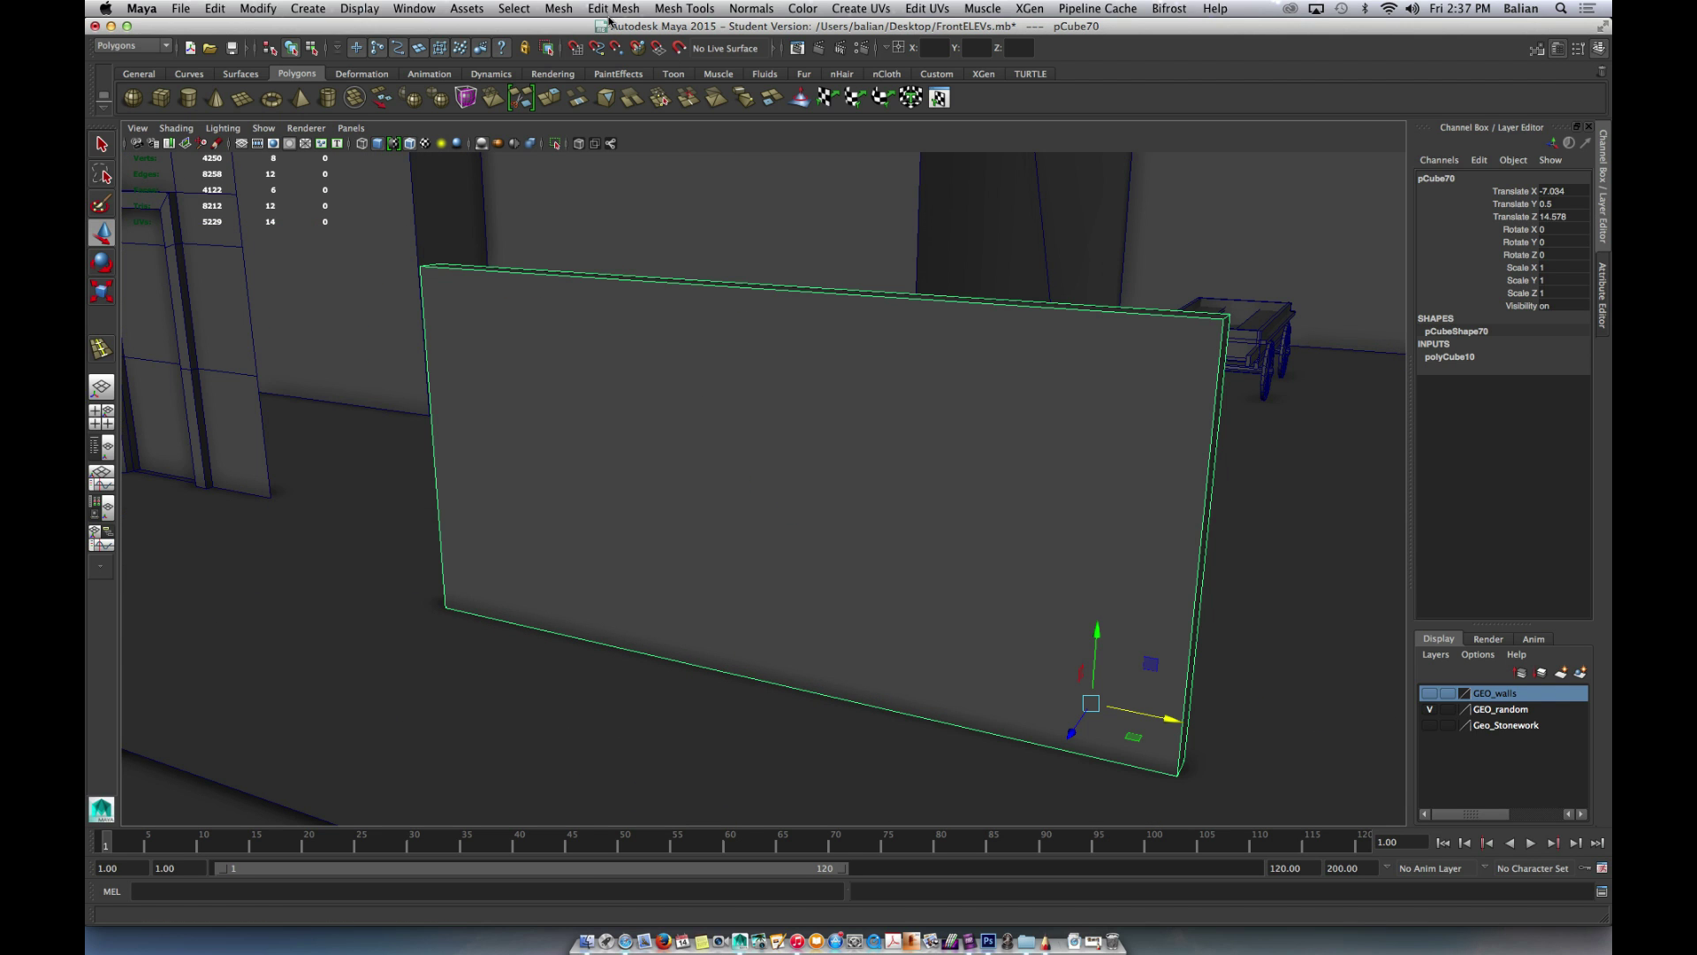
- Open the Insert Edge Loop Tool with multiple edge loops, trial-insert loops, and undo them
{"action": "left_click", "coordinate": [685, 9]}
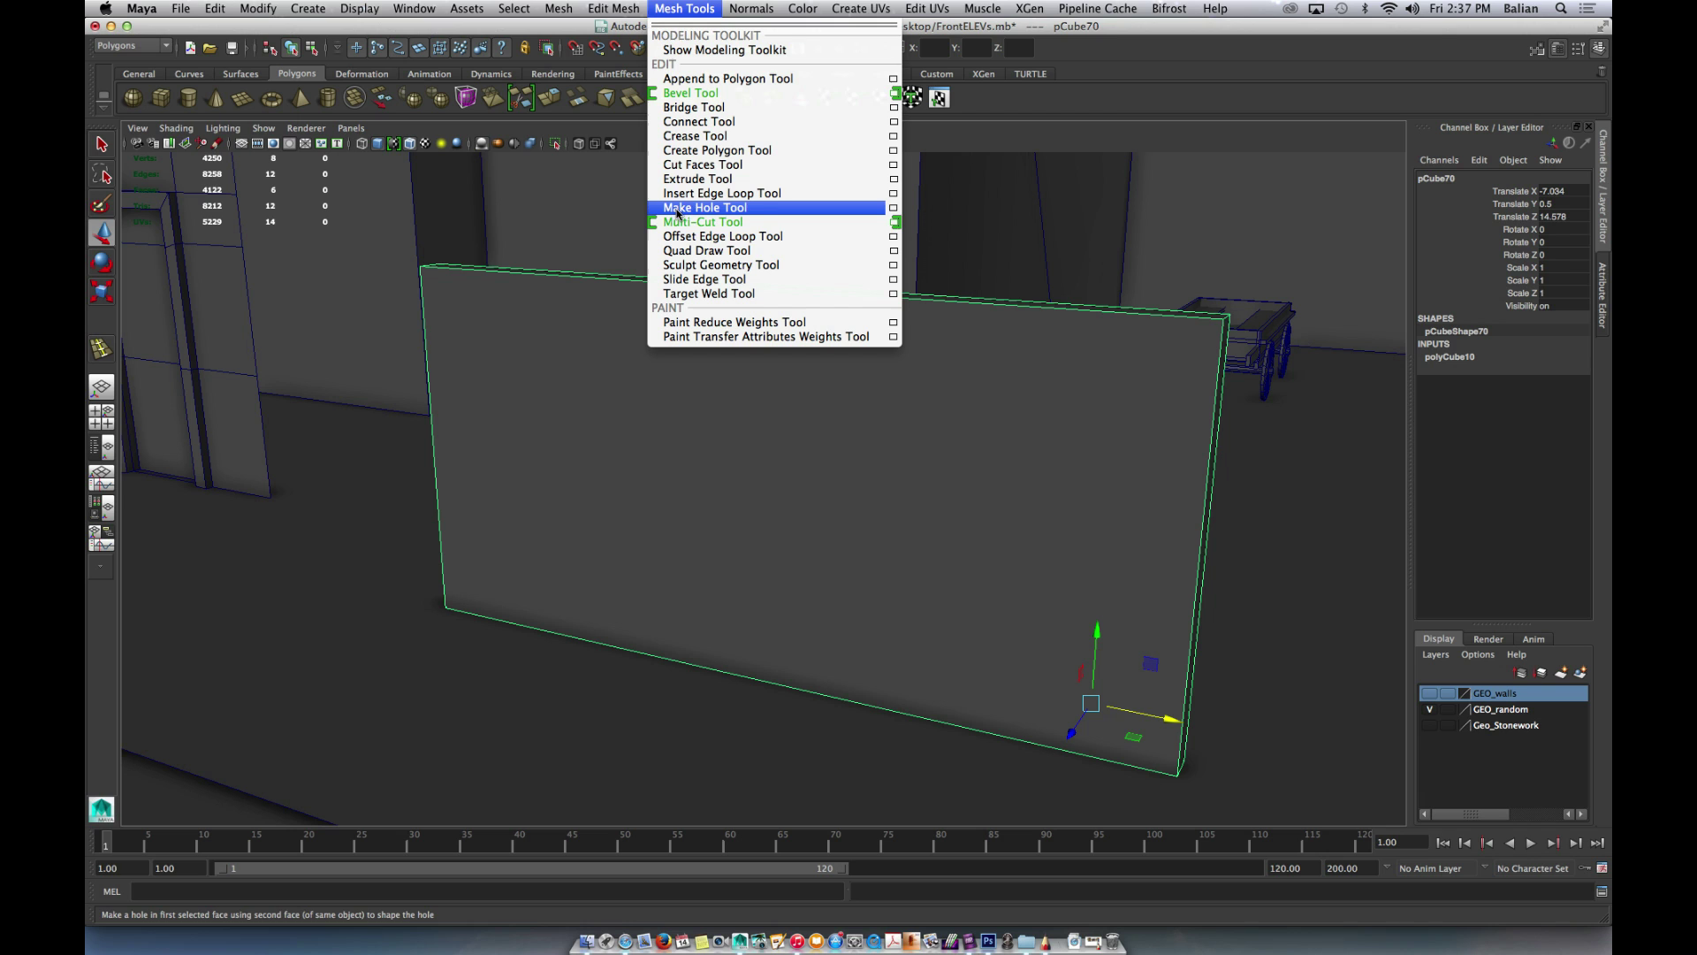
{"action": "left_click", "coordinate": [894, 194]}
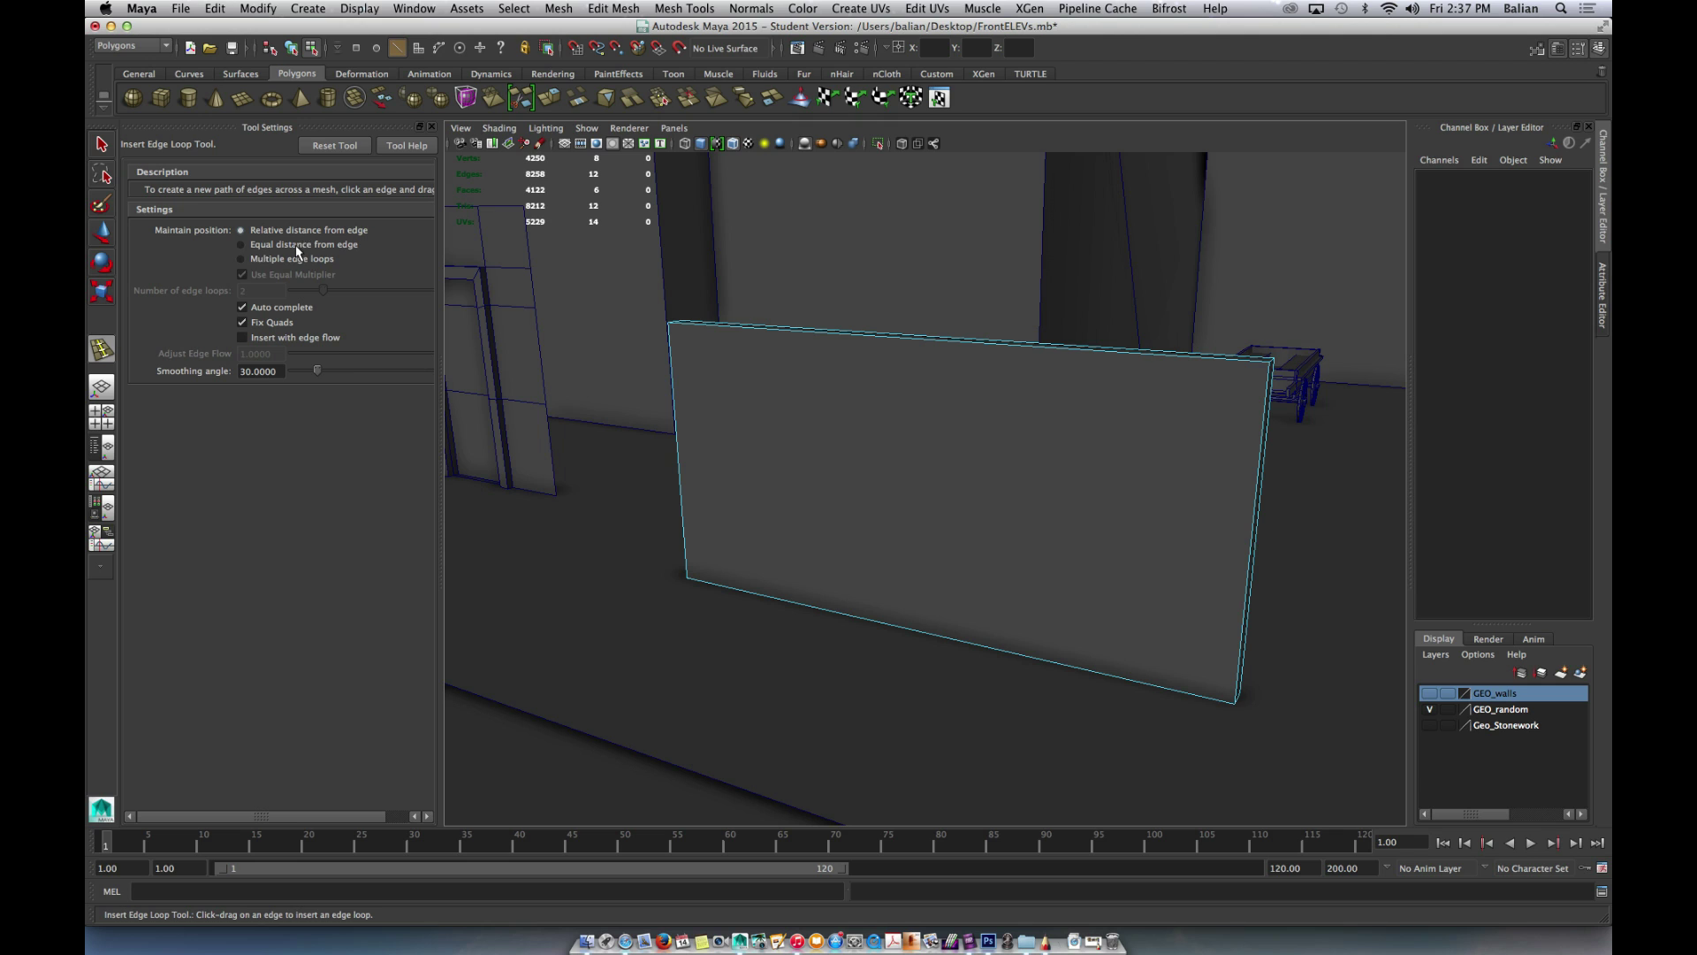
{"action": "left_click", "coordinate": [241, 258]}
{"action": "left_click", "coordinate": [267, 292]}
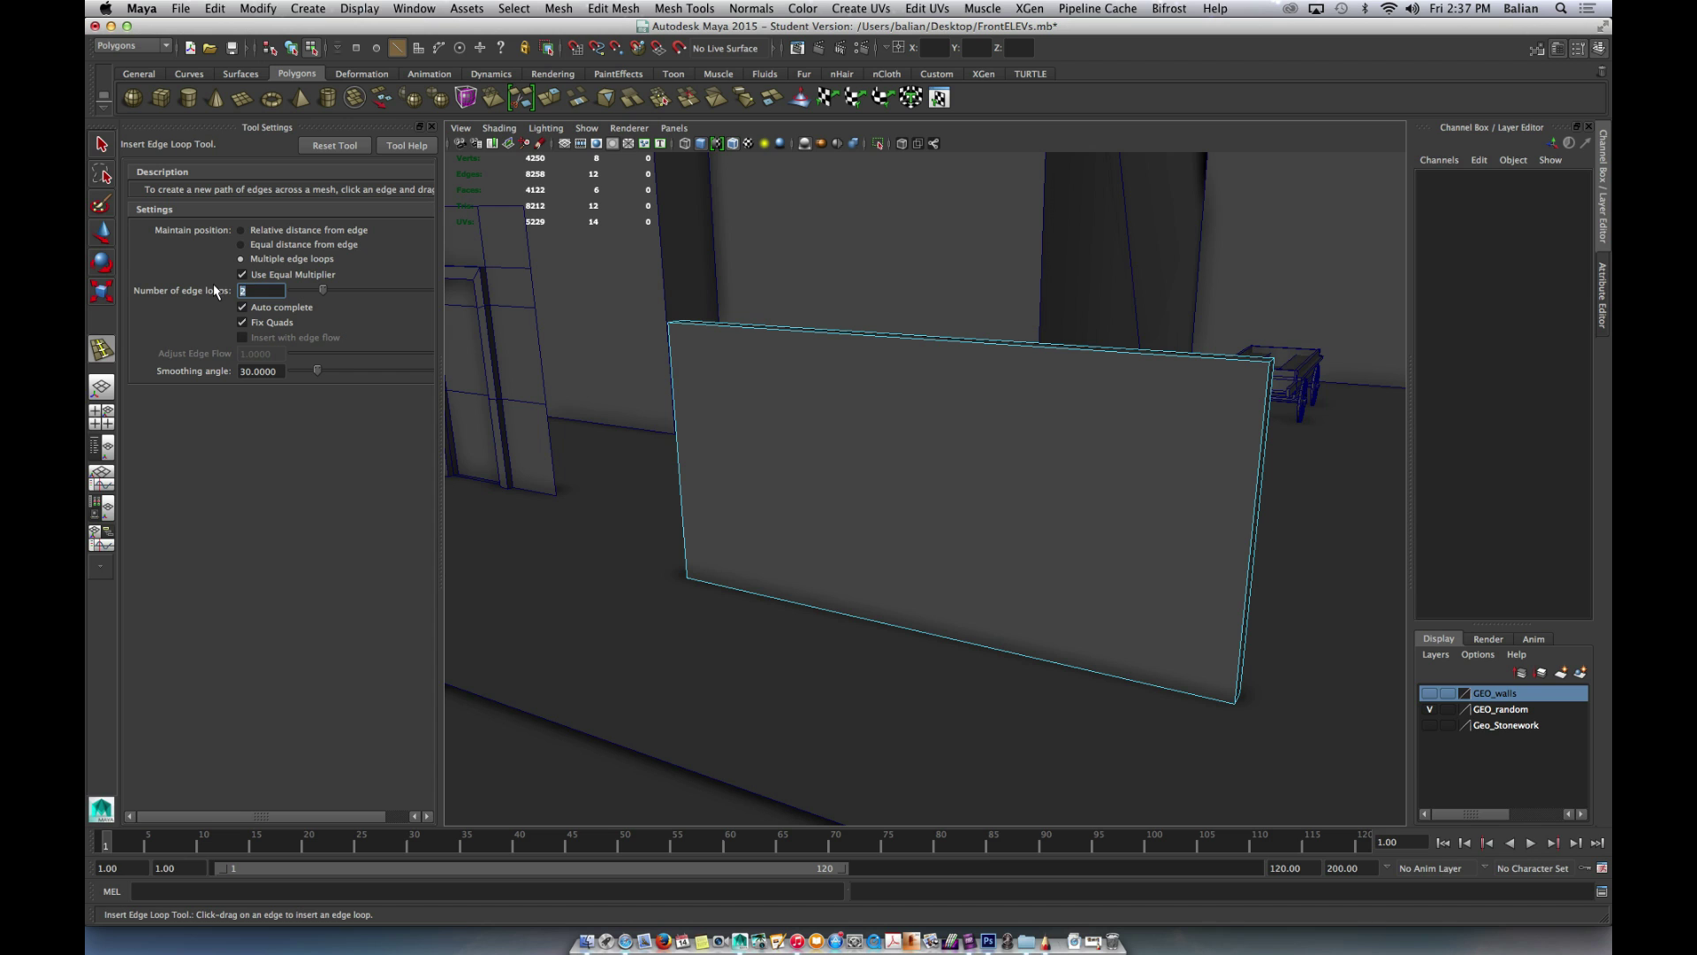
{"action": "left_click", "coordinate": [907, 341]}
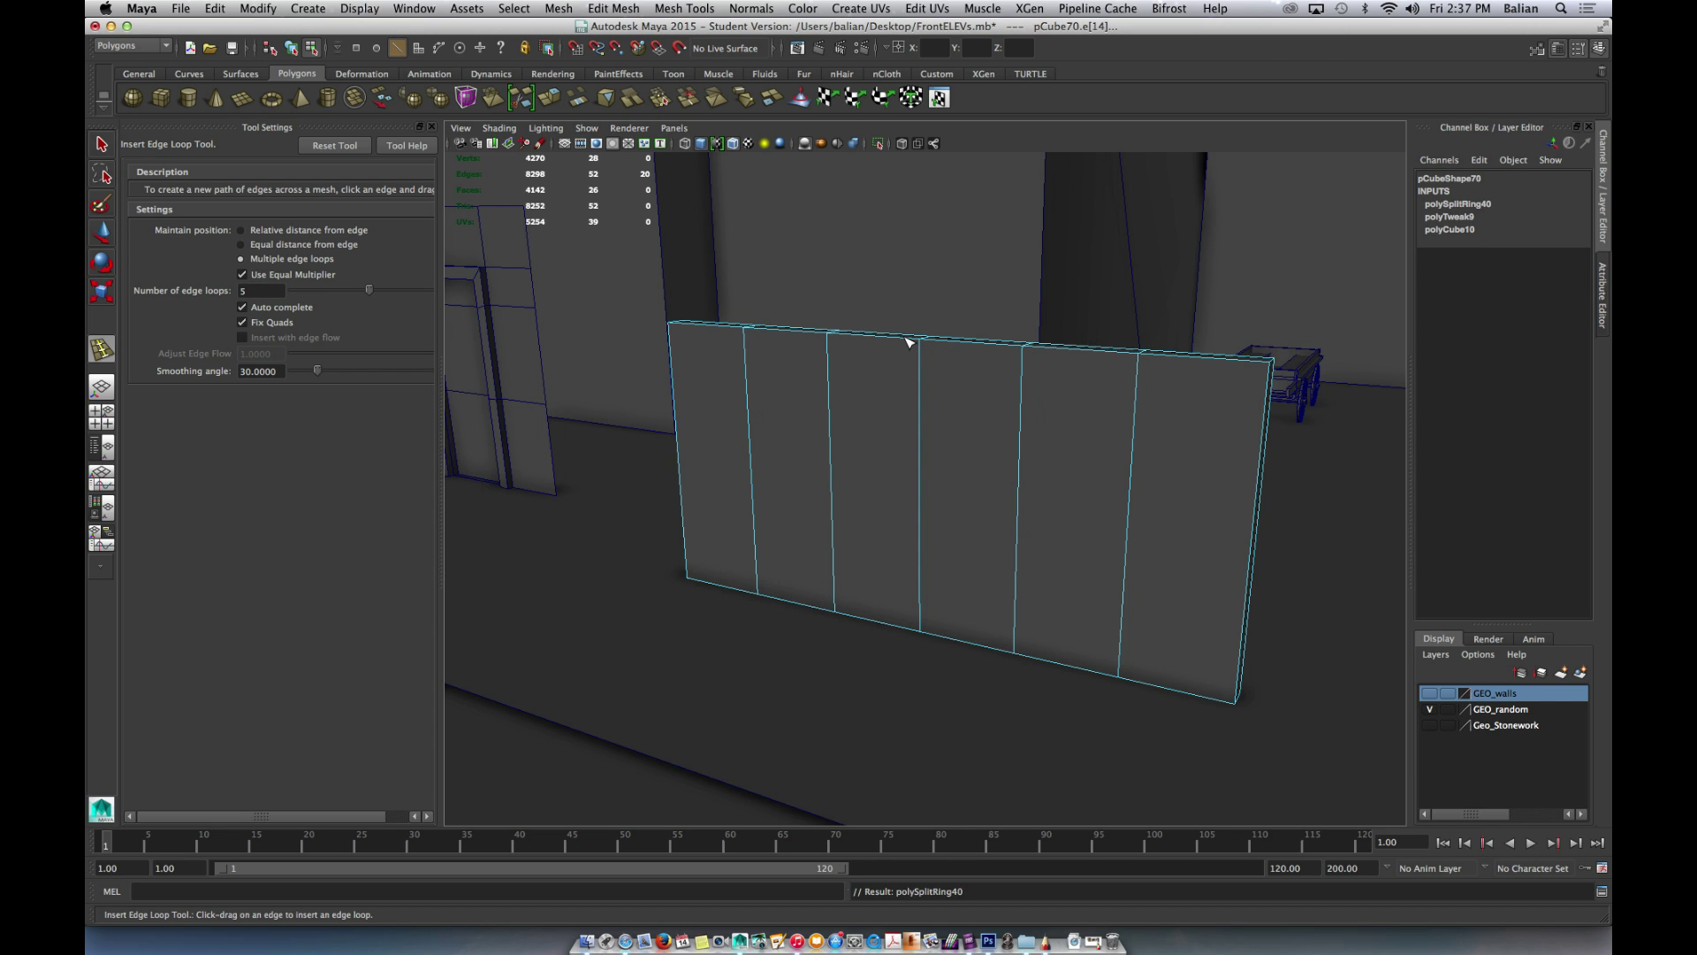
{"action": "key", "text": "ctrl+z"}
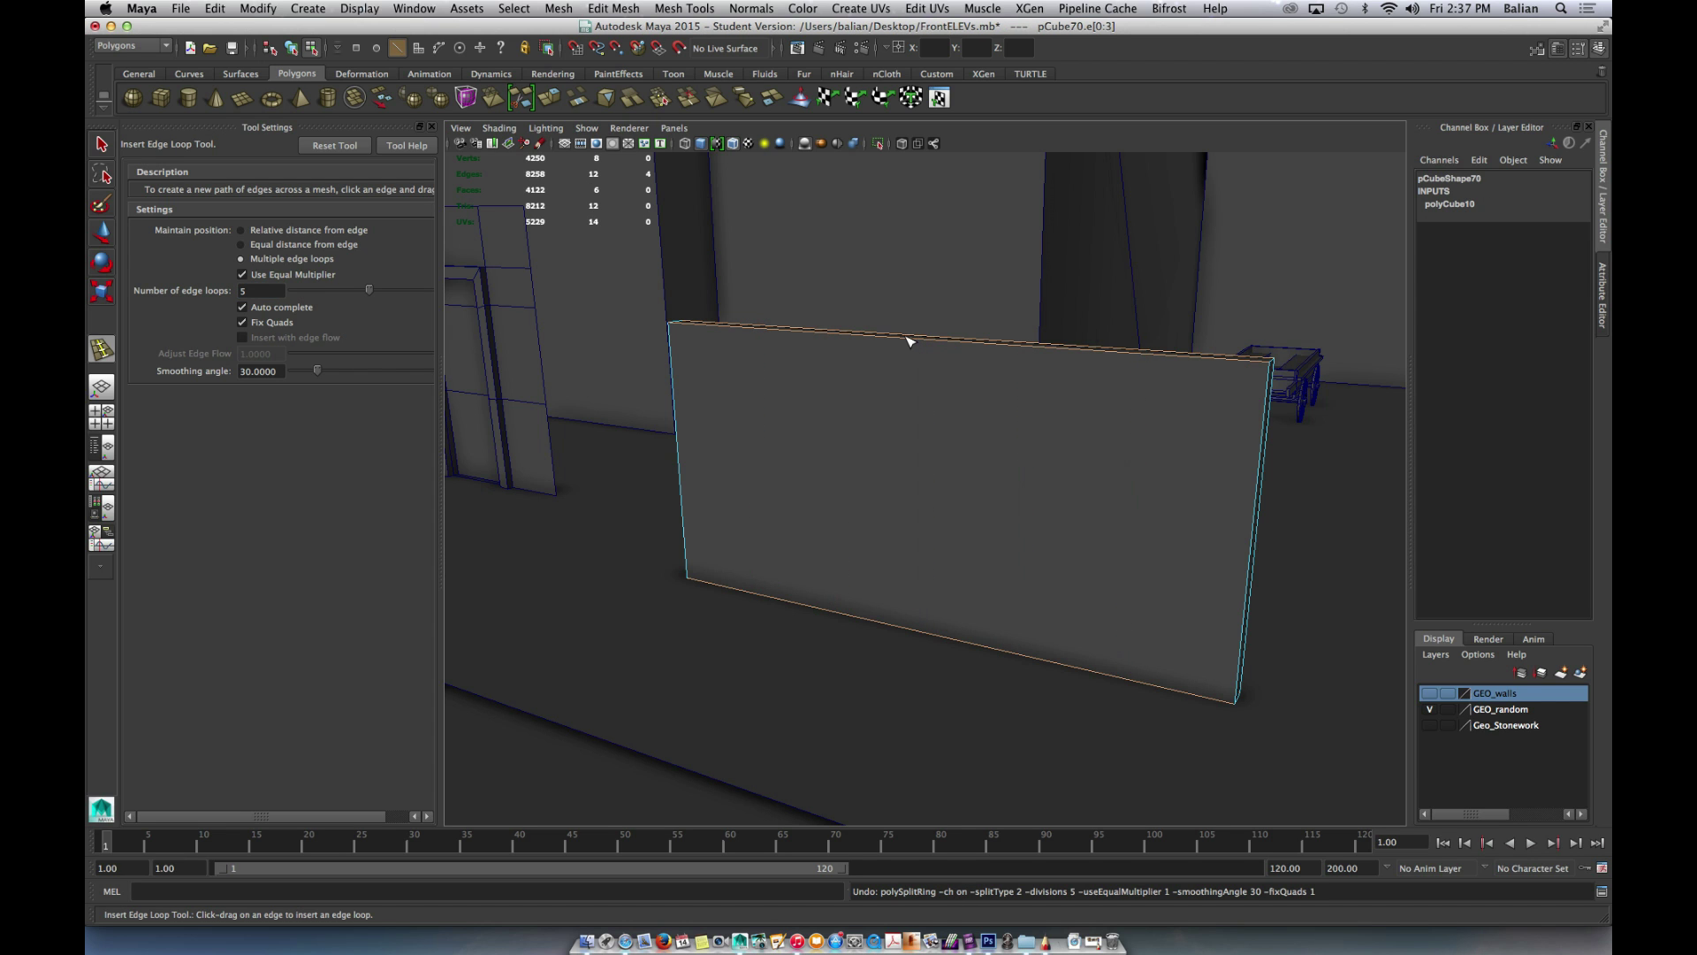
- Set the edge loop count to 4 and insert four vertical loops across the wall
{"action": "left_click", "coordinate": [261, 291]}
{"action": "type", "text": "4"}
{"action": "key", "text": "Return"}
{"action": "left_click", "coordinate": [758, 332]}
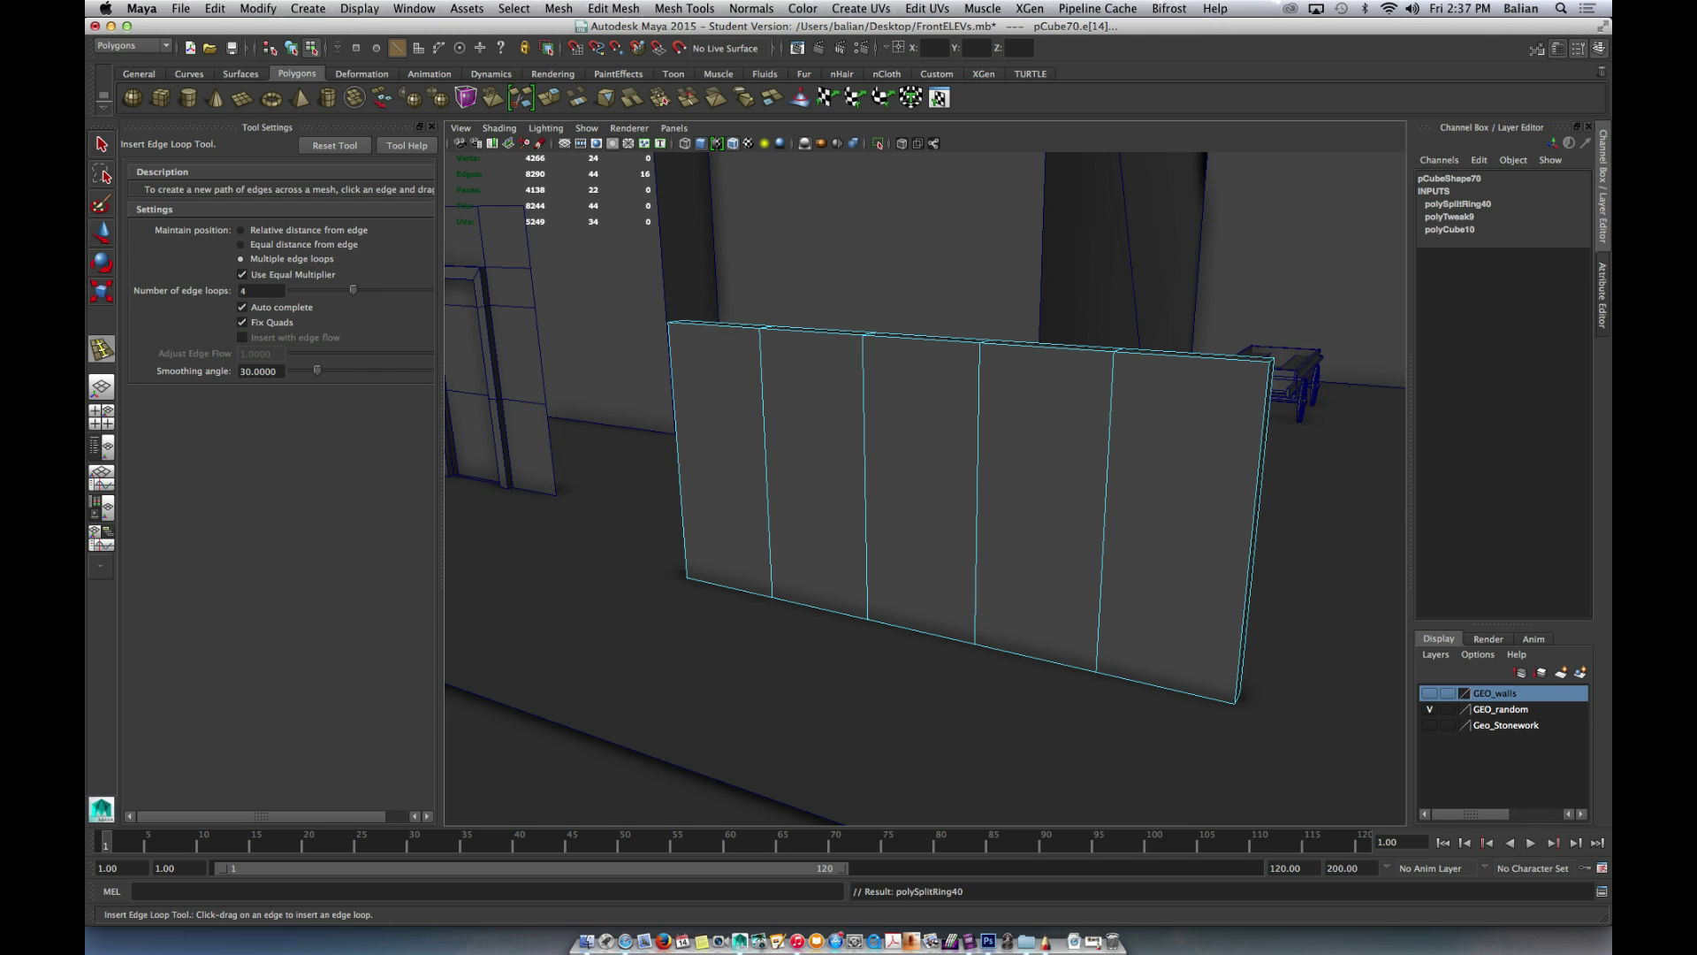
- Add horizontal edge loops, trying 3 and 4, and settle on three
{"action": "double_click", "coordinate": [252, 291]}
{"action": "type", "text": "3"}
{"action": "key", "text": "Return"}
{"action": "left_click_drag", "start_coordinate": [763, 373], "coordinate": [764, 380]}
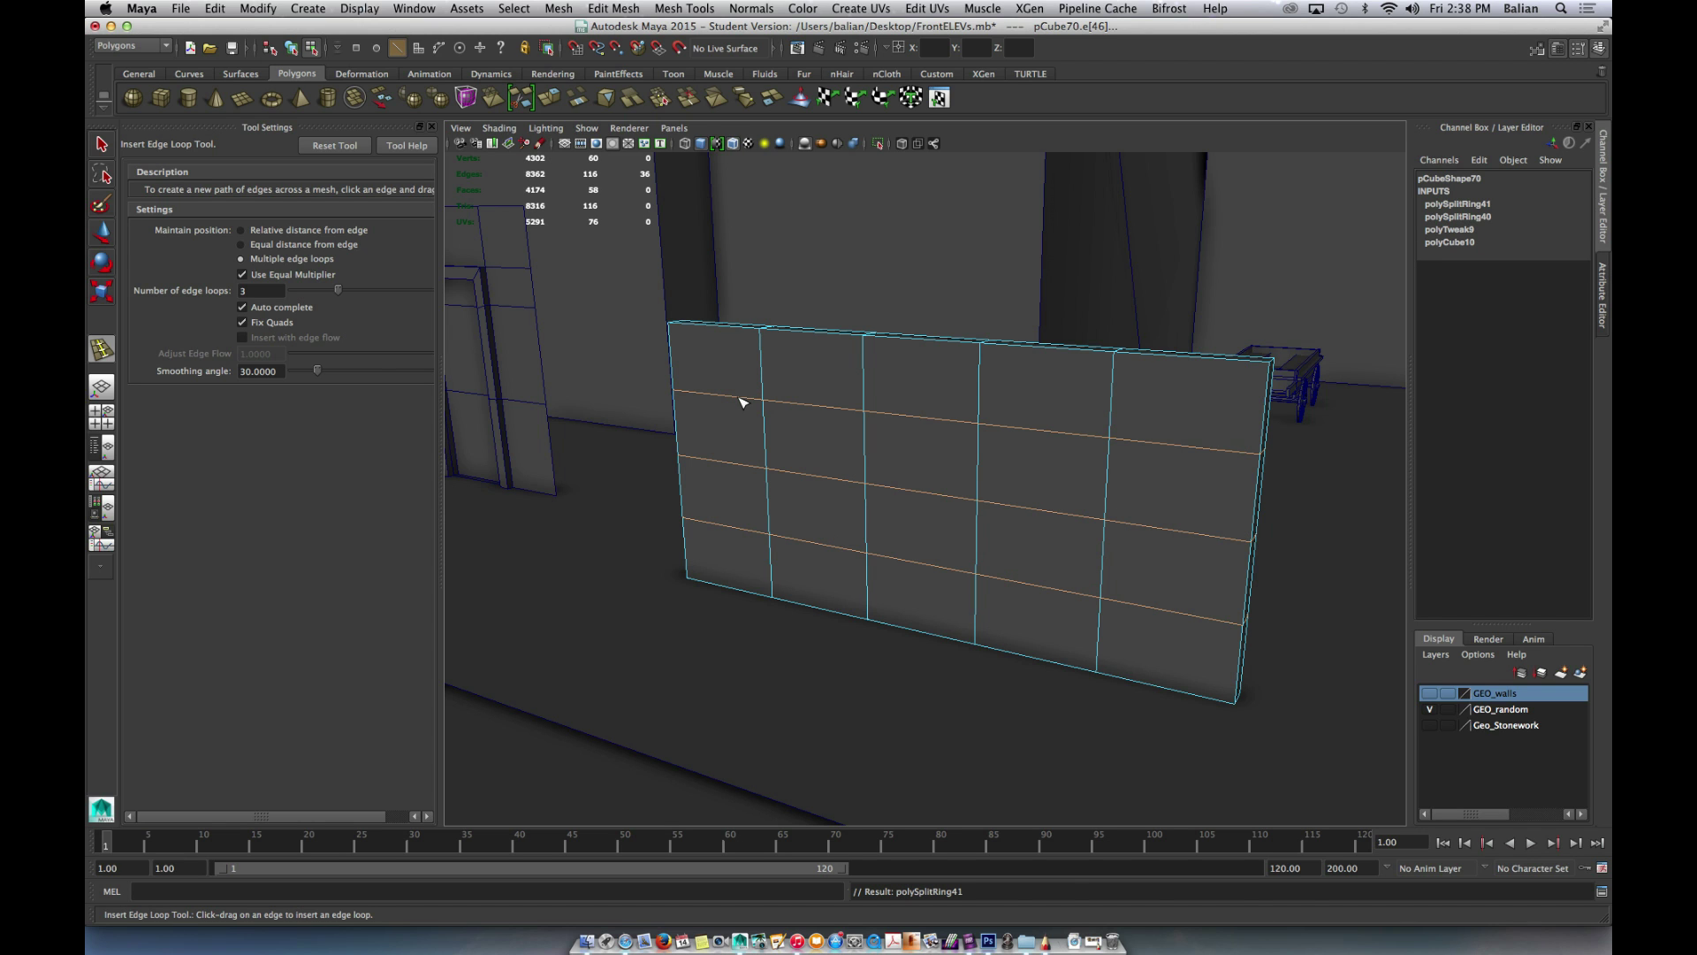
{"action": "key", "text": "ctrl+z"}
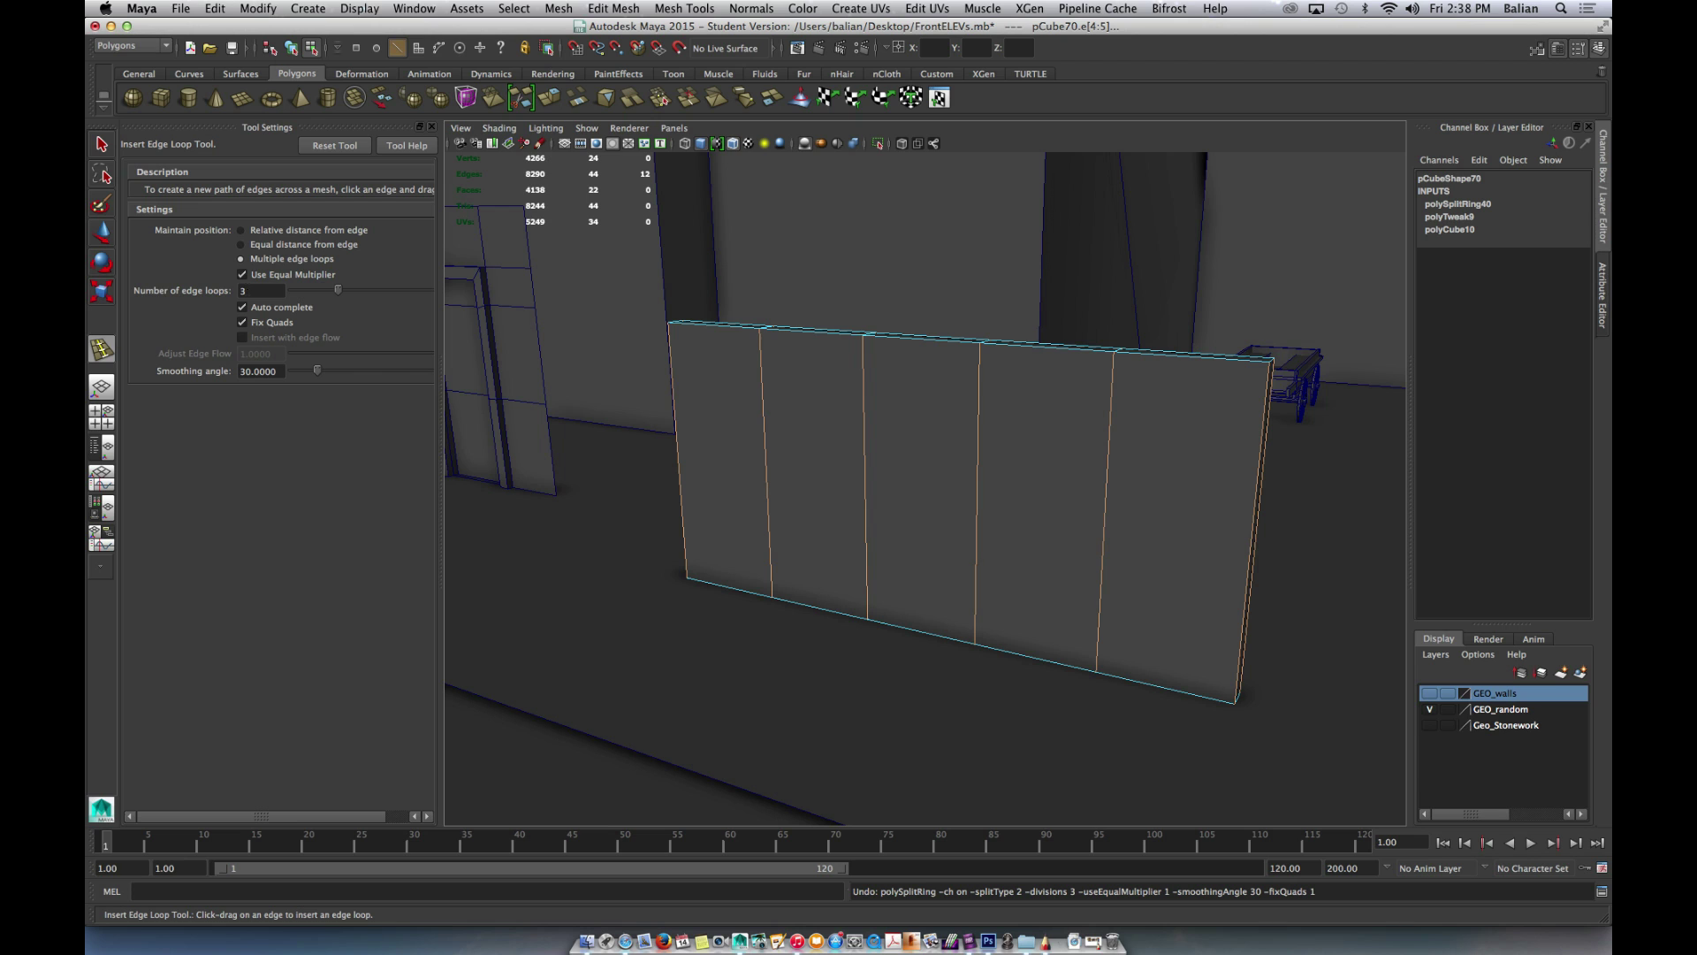
{"action": "left_click", "coordinate": [261, 290]}
{"action": "type", "text": "4"}
{"action": "key", "text": "Return"}
{"action": "left_click_drag", "start_coordinate": [766, 393], "coordinate": [769, 398]}
{"action": "key", "text": "ctrl+z"}
{"action": "type", "text": "3"}
{"action": "left_click_drag", "start_coordinate": [765, 425], "coordinate": [765, 424]}
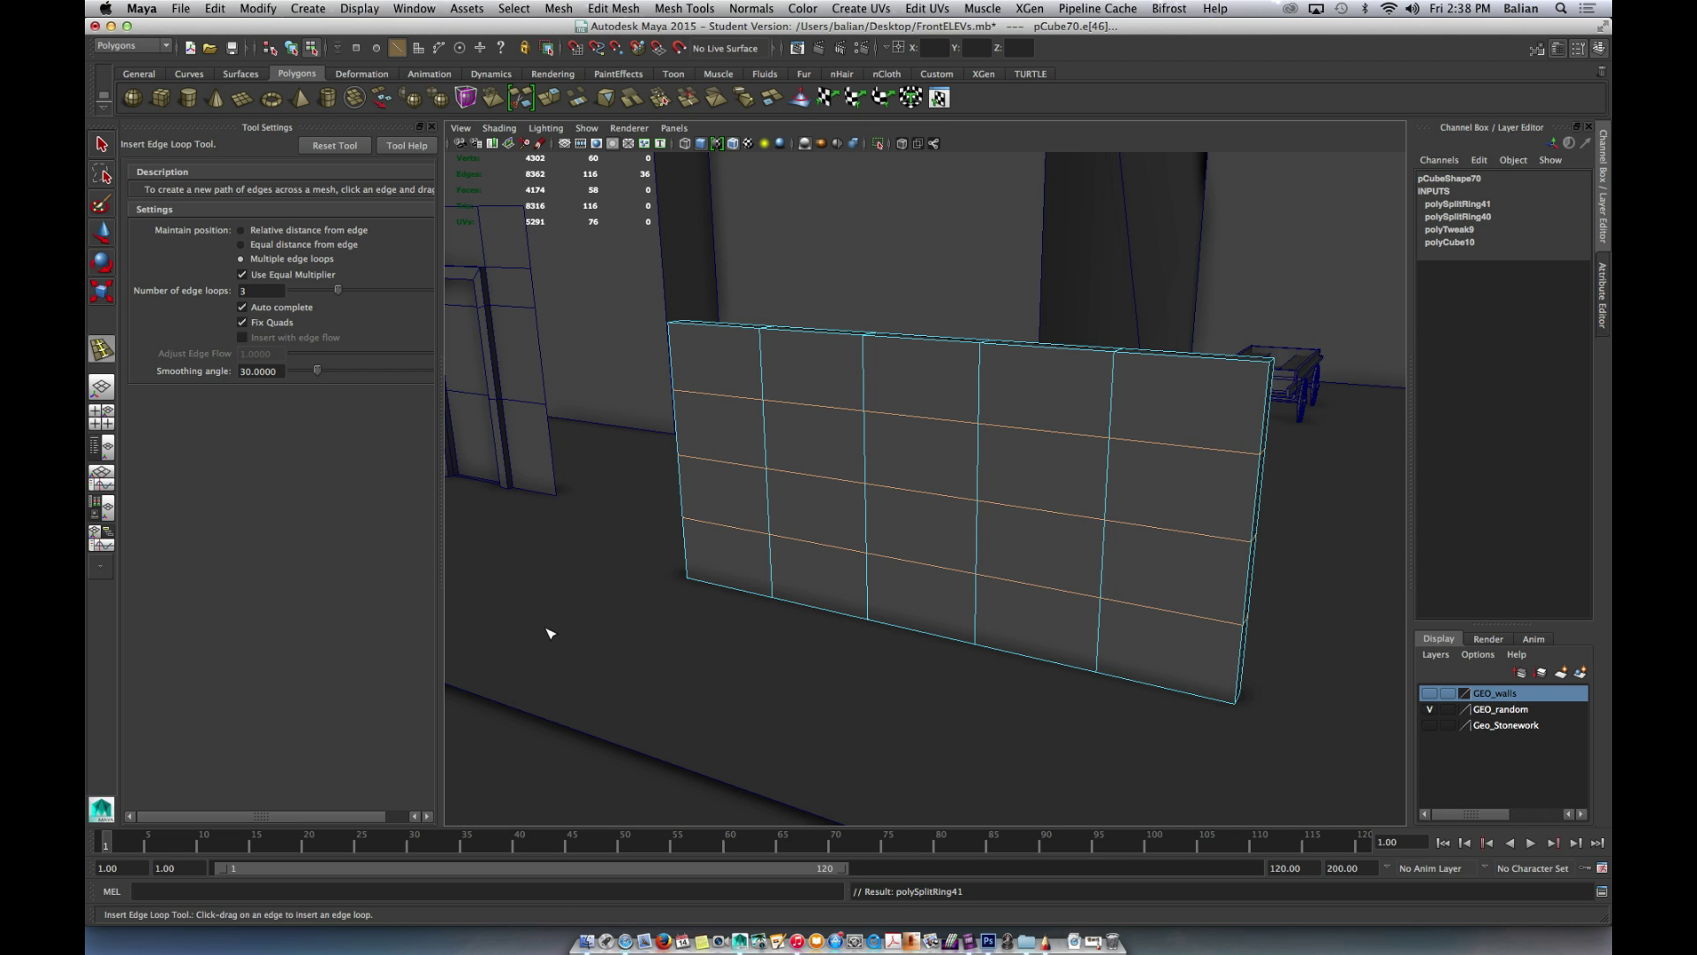
- Close the tool settings and switch to face selection on the wall
{"action": "key", "text": "w"}
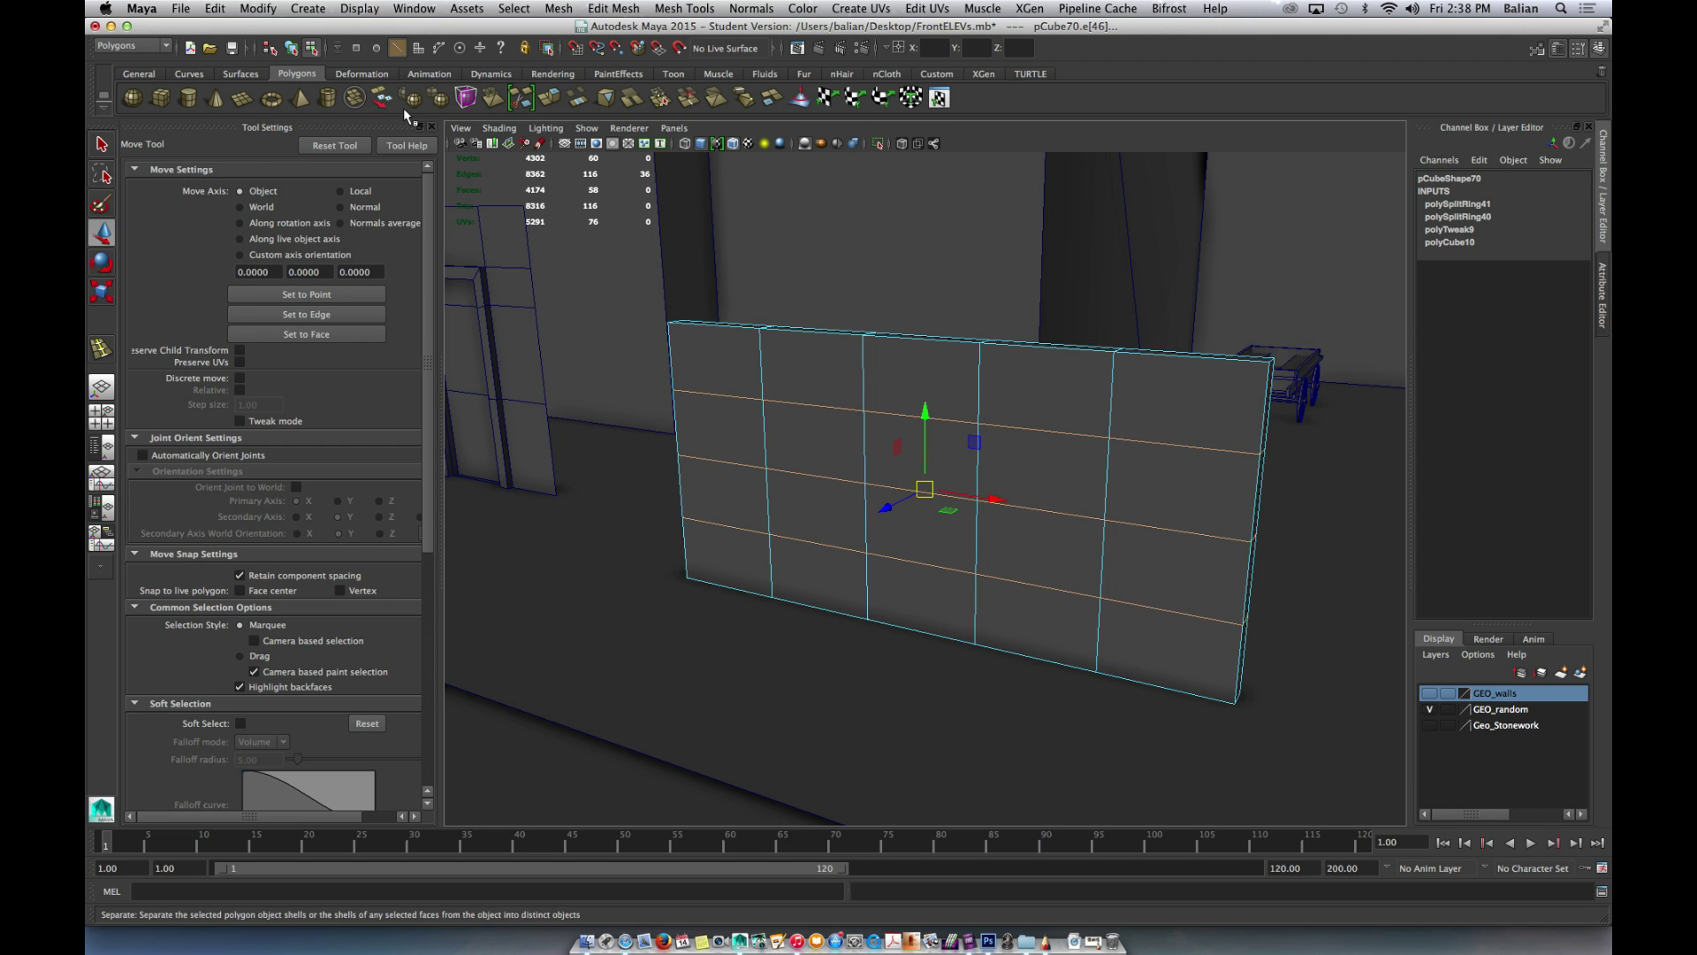
{"action": "left_click", "coordinate": [428, 126]}
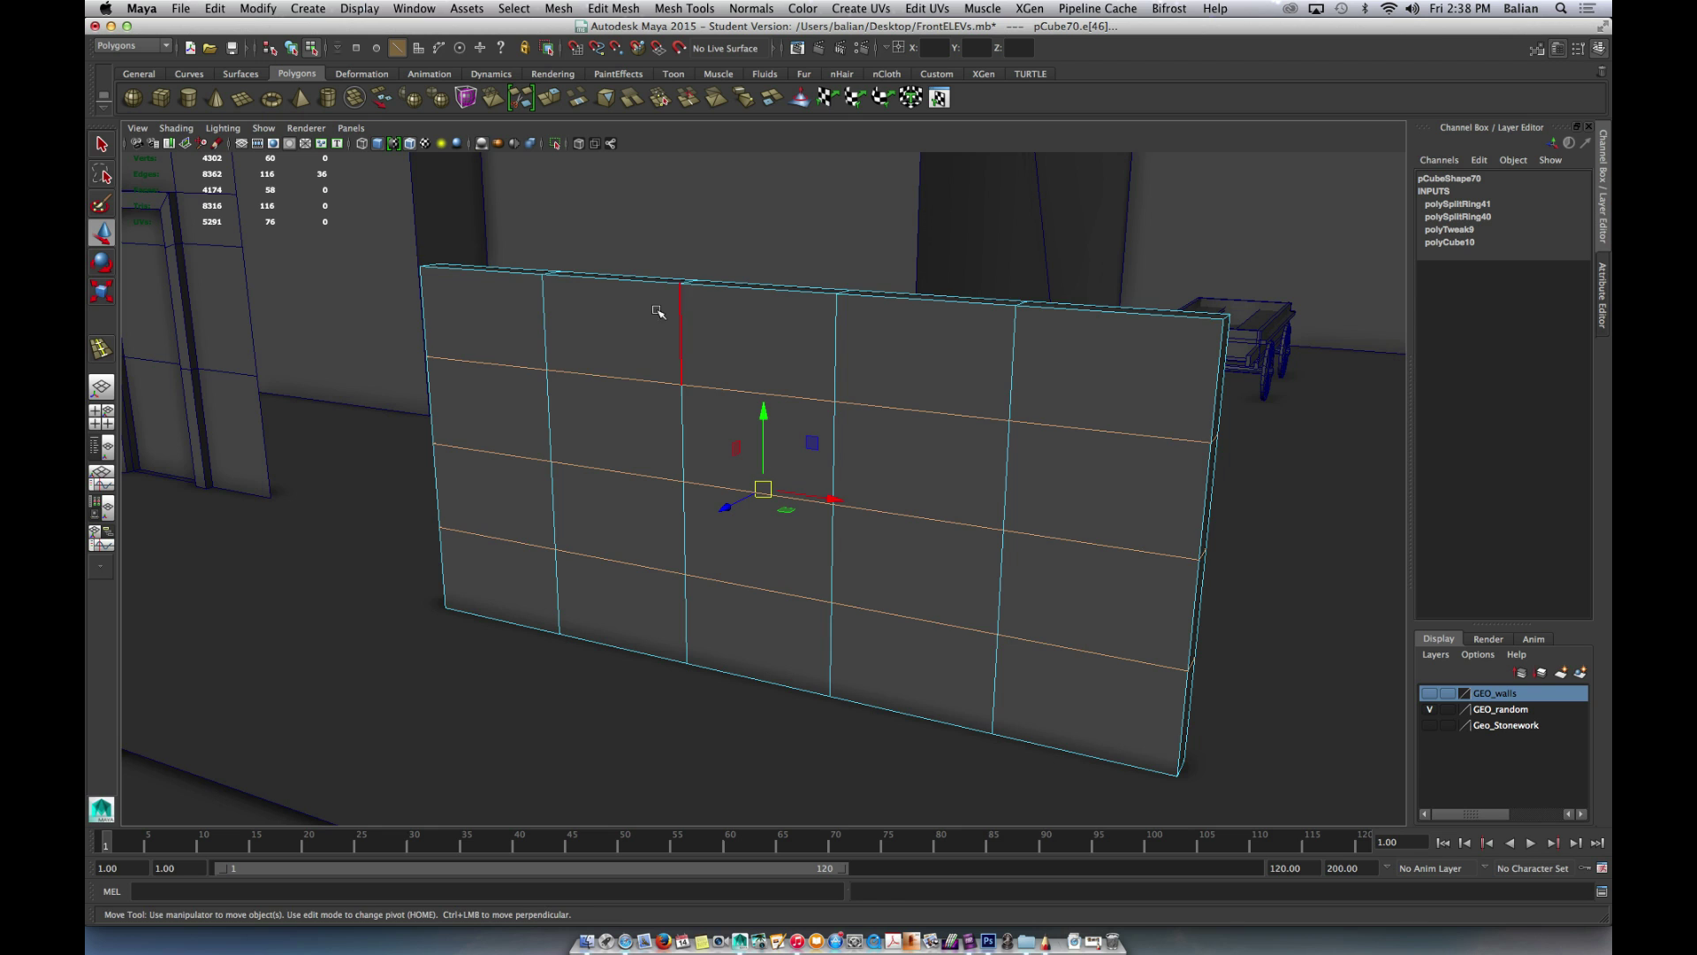
{"action": "scroll", "coordinate": [669, 373], "scroll_direction": "up", "scroll_amount": 2}
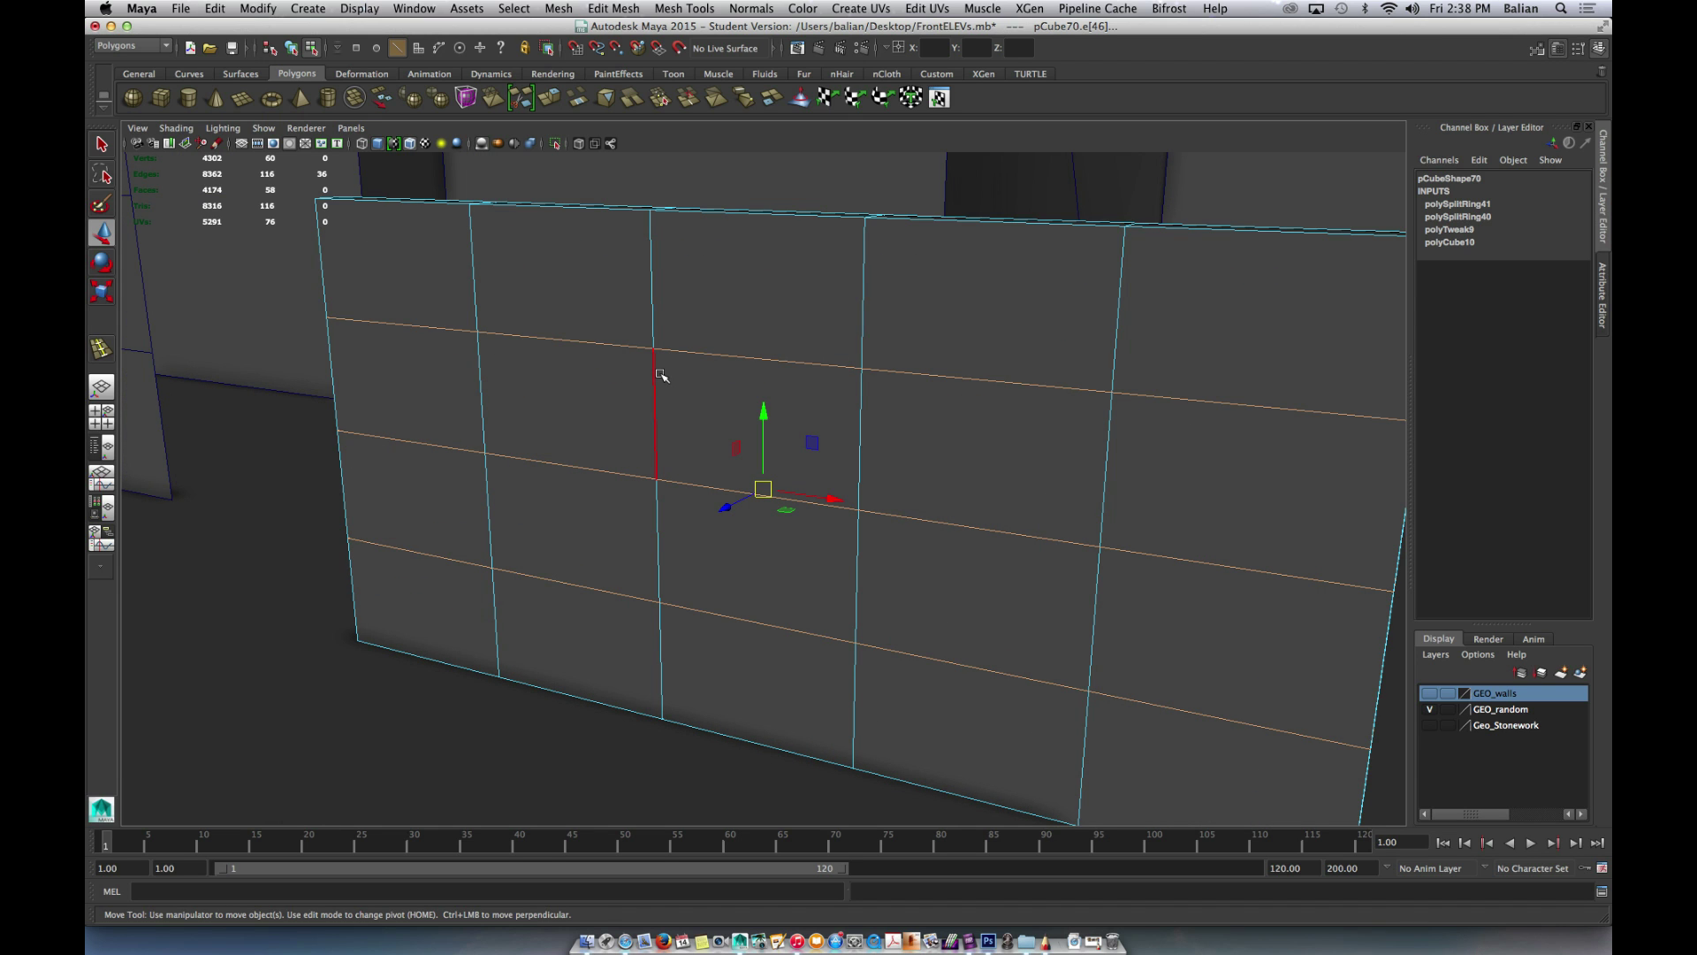
{"action": "scroll", "coordinate": [920, 485], "scroll_direction": "down", "scroll_amount": 5}
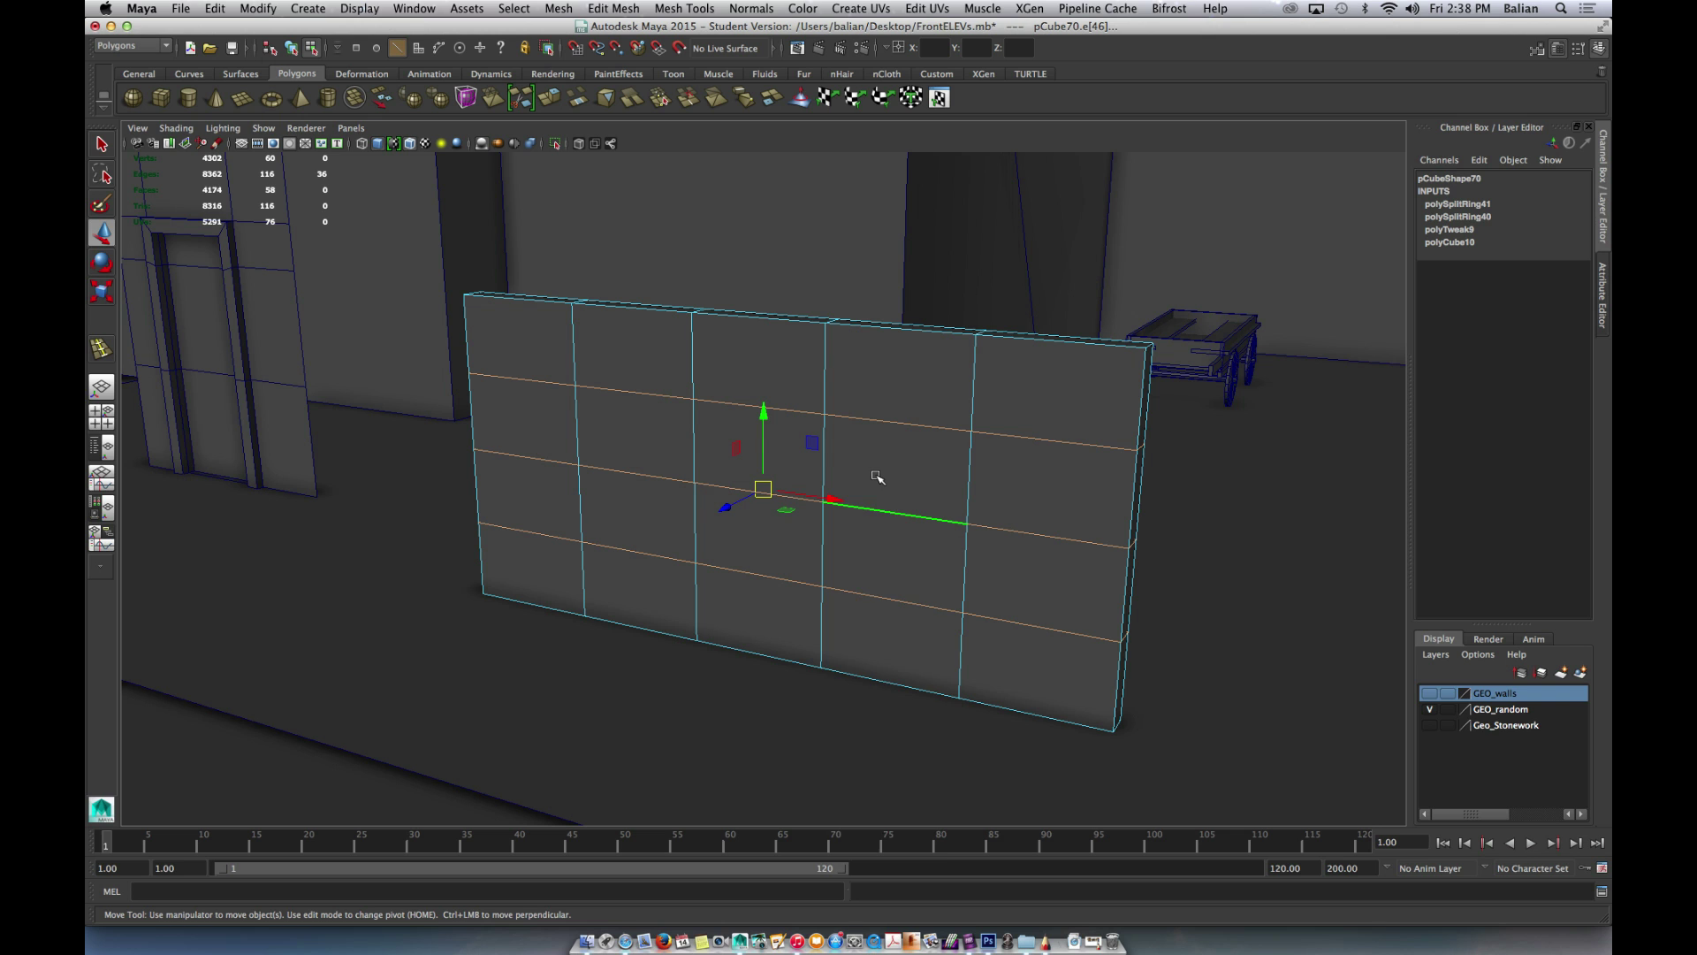
{"action": "right_click_drag", "start_coordinate": [875, 475], "coordinate": [874, 515]}
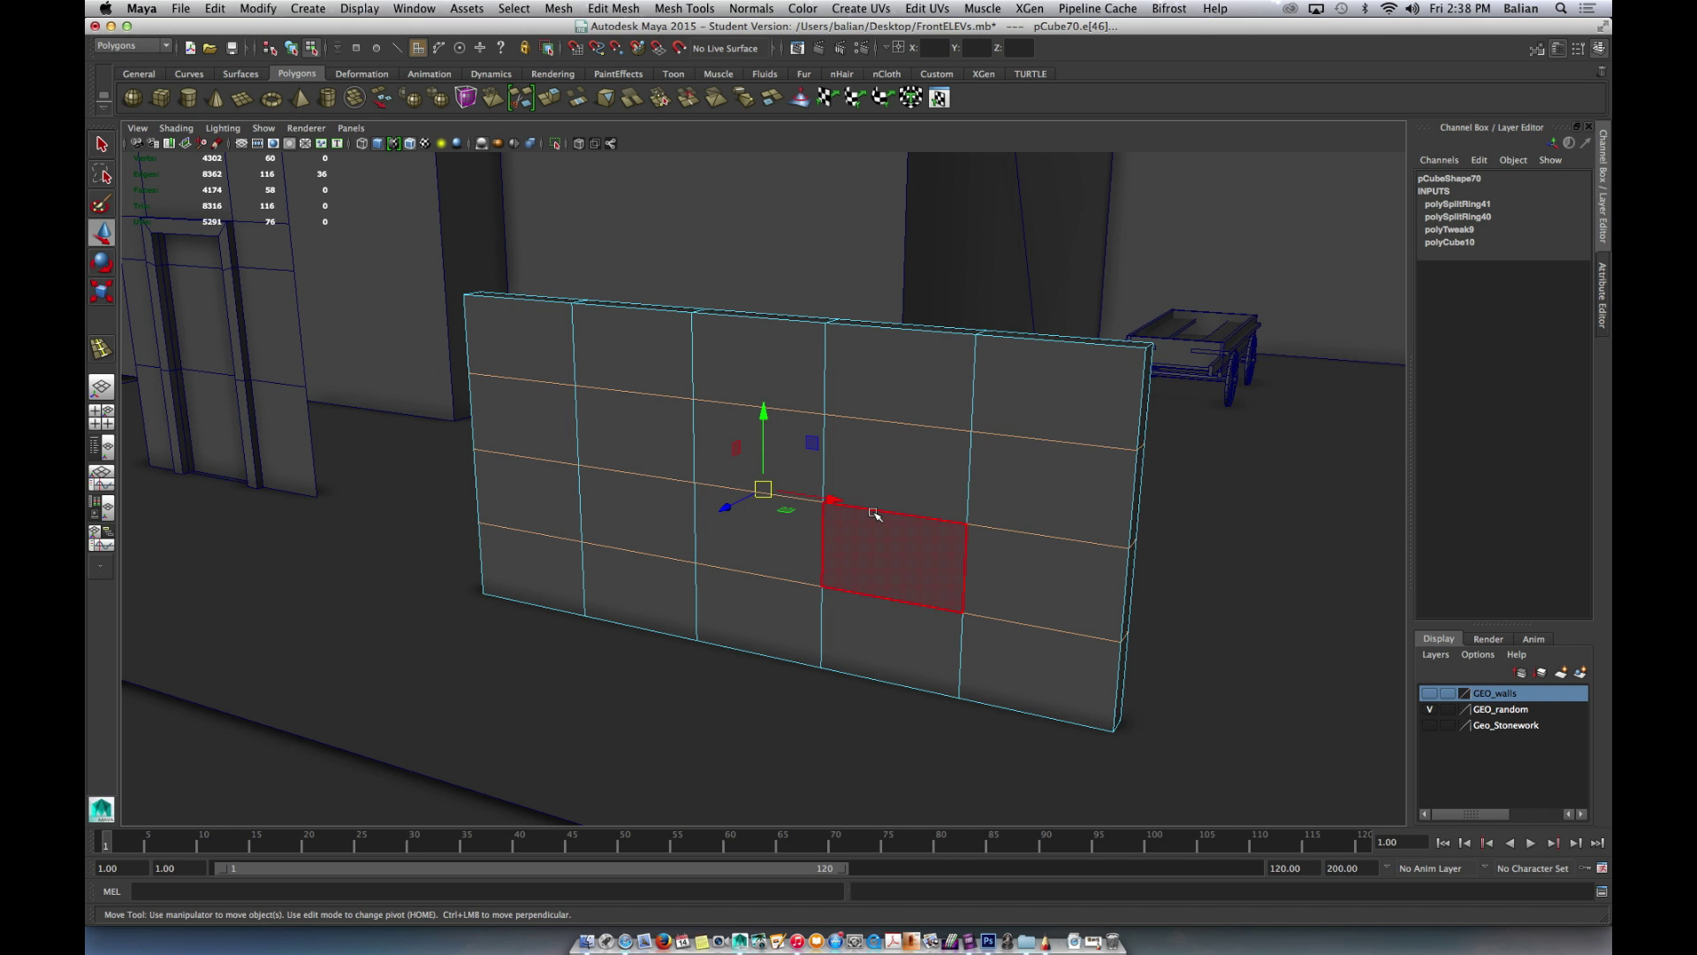
- Save the scene as FrontELEVs2.mb in GR12Week11, accepting the student version warning
{"action": "key", "text": "super+shift+s"}
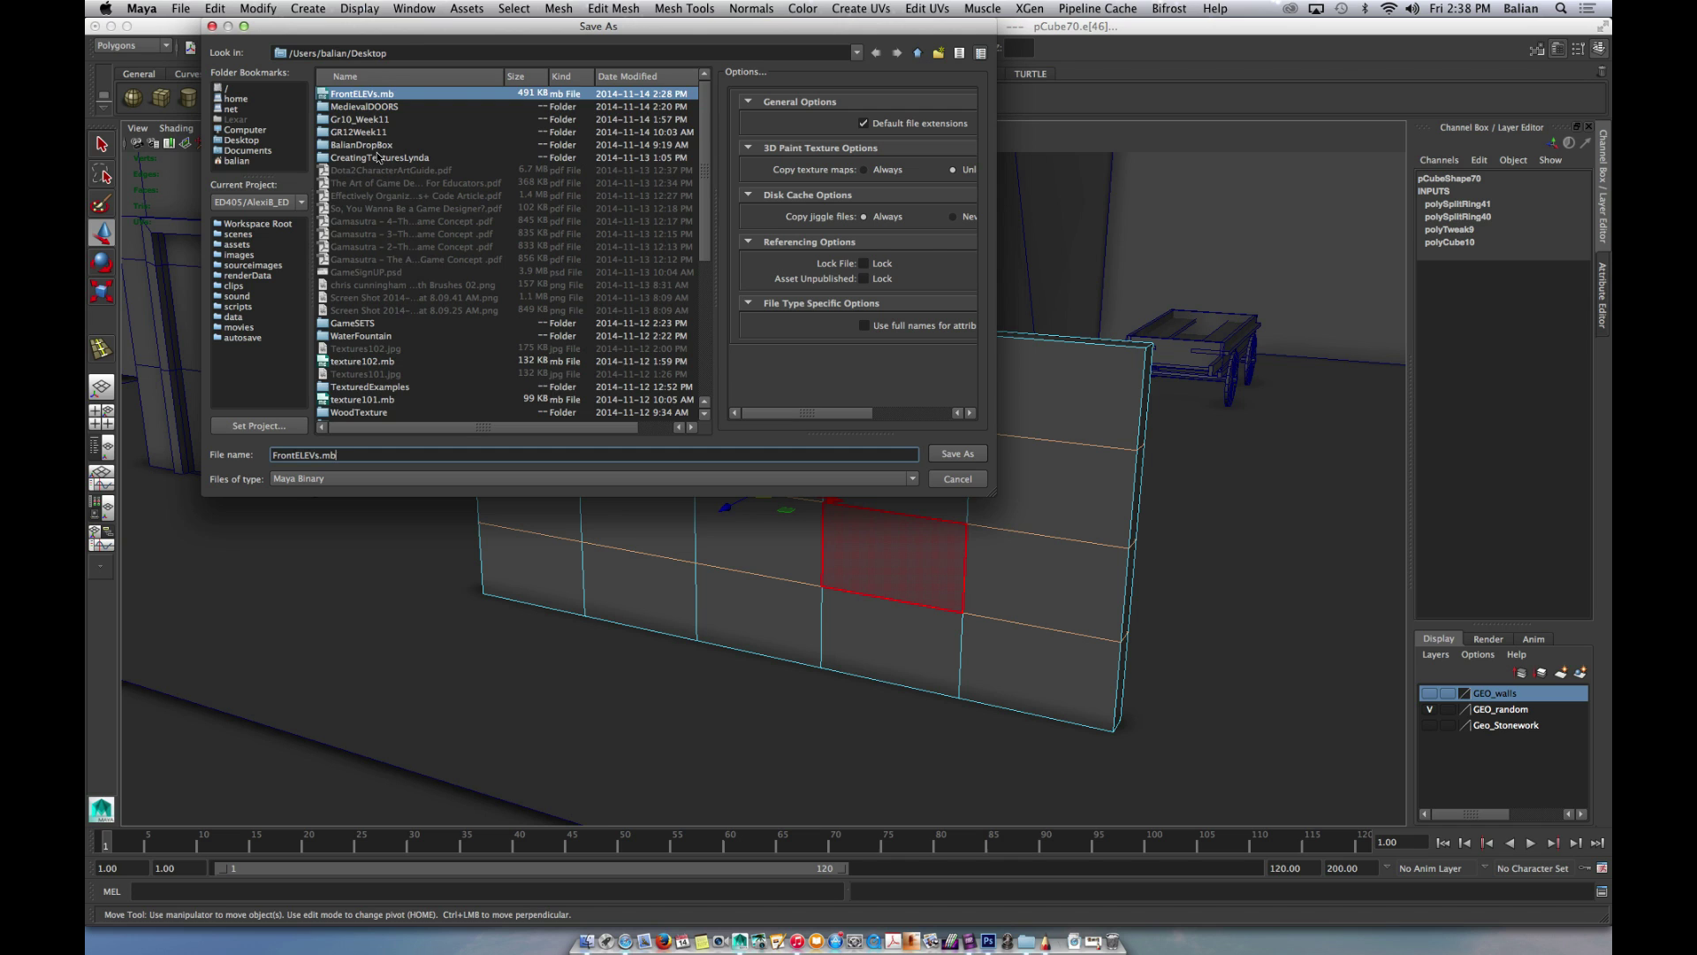
{"action": "double_click", "coordinate": [361, 133]}
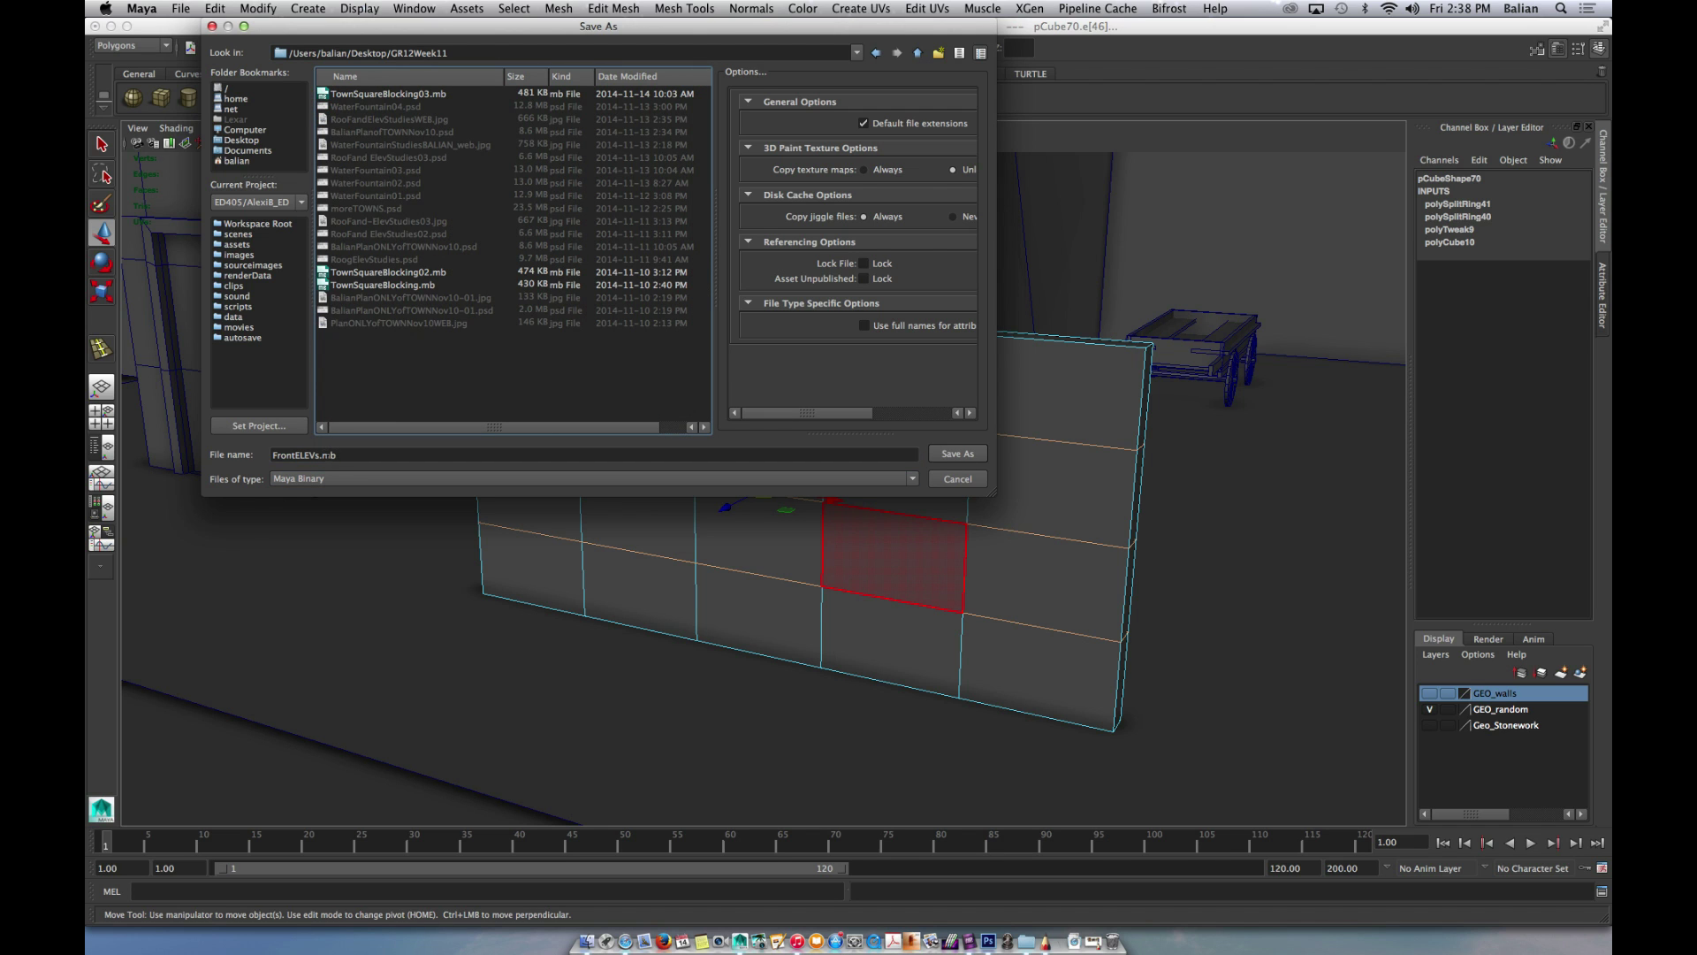
{"action": "key", "text": "Tab"}
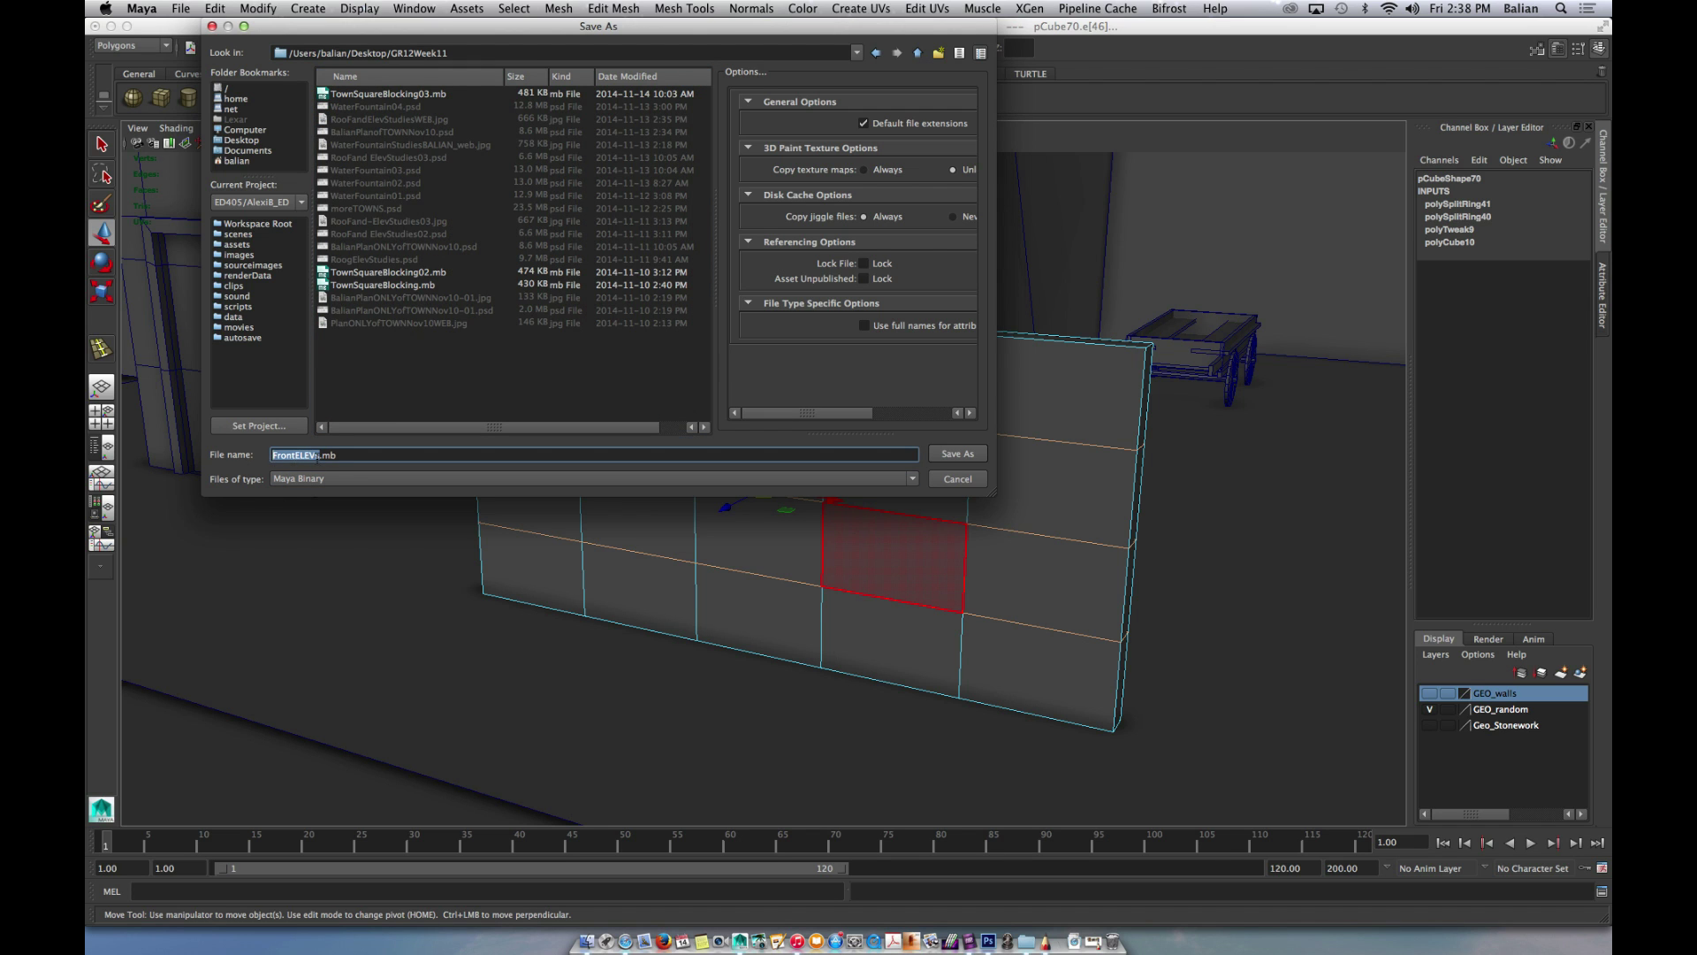
{"action": "left_click", "coordinate": [317, 456]}
{"action": "key", "text": "Return"}
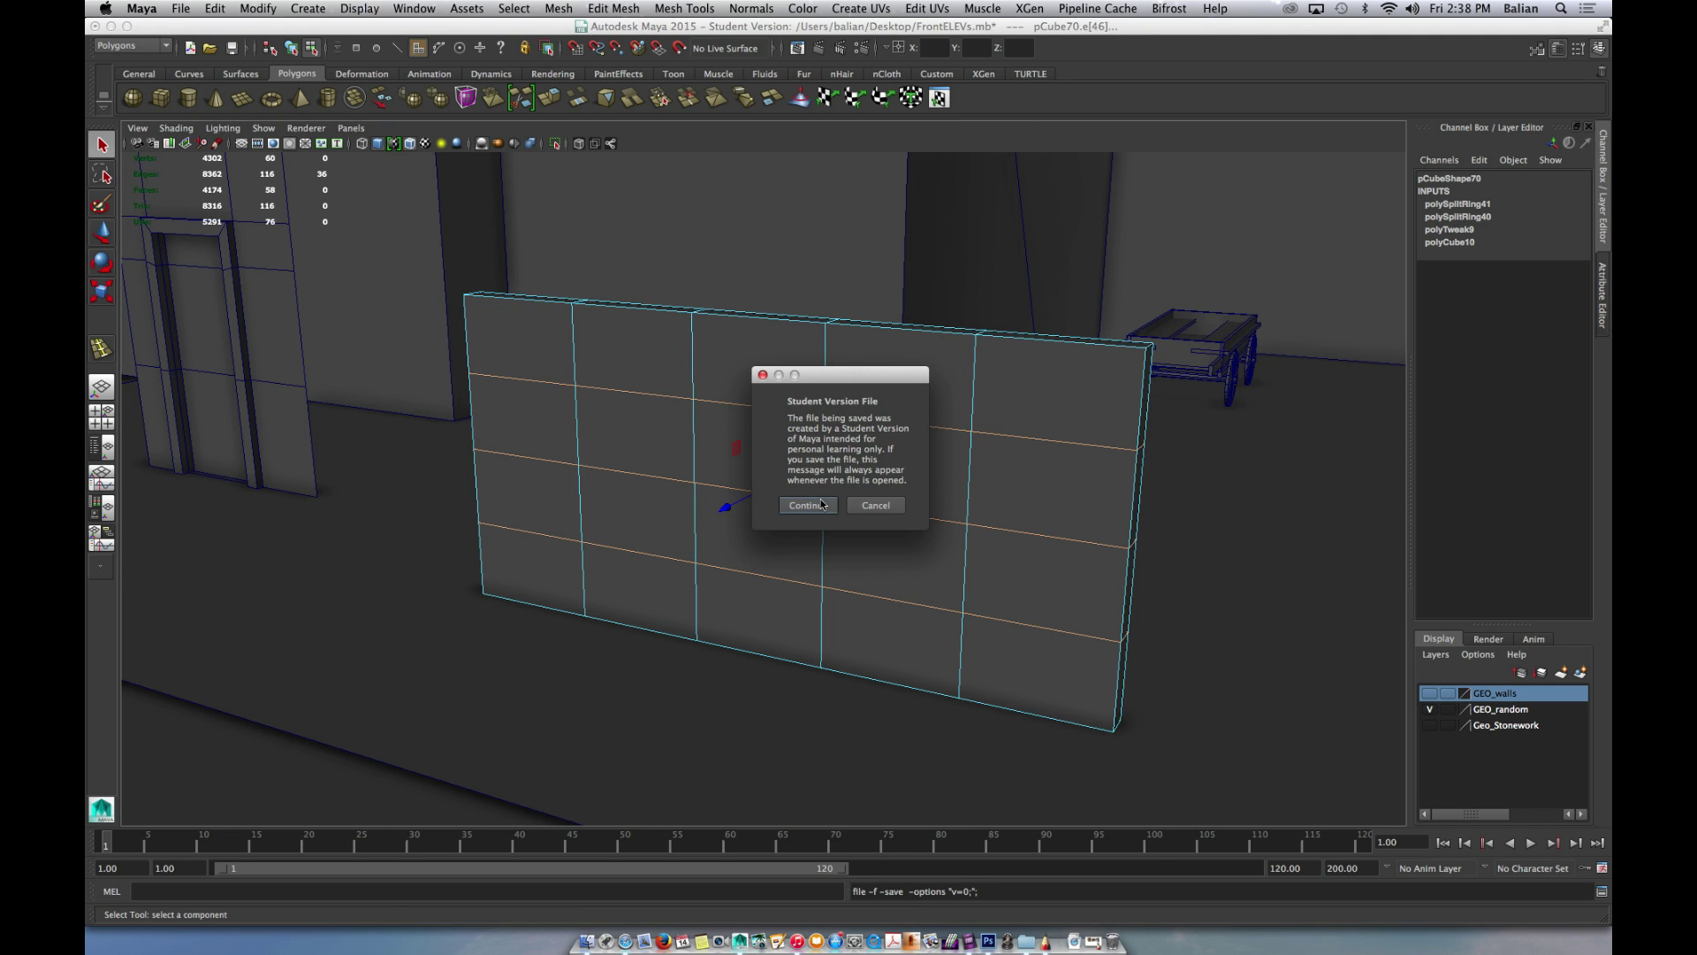
{"action": "left_click", "coordinate": [808, 505]}
{"action": "key", "text": "w"}
{"action": "scroll", "coordinate": [910, 486], "scroll_direction": "up", "scroll_amount": 2}
{"action": "middle_click_drag", "start_coordinate": [910, 508], "coordinate": [908, 380], "text": "alt"}
- Select the middle-column door faces, extrude them, and scale the extrusion to about 0.833
{"action": "left_click", "coordinate": [908, 382]}
{"action": "left_click_drag", "start_coordinate": [899, 504], "coordinate": [894, 542], "text": "shift"}
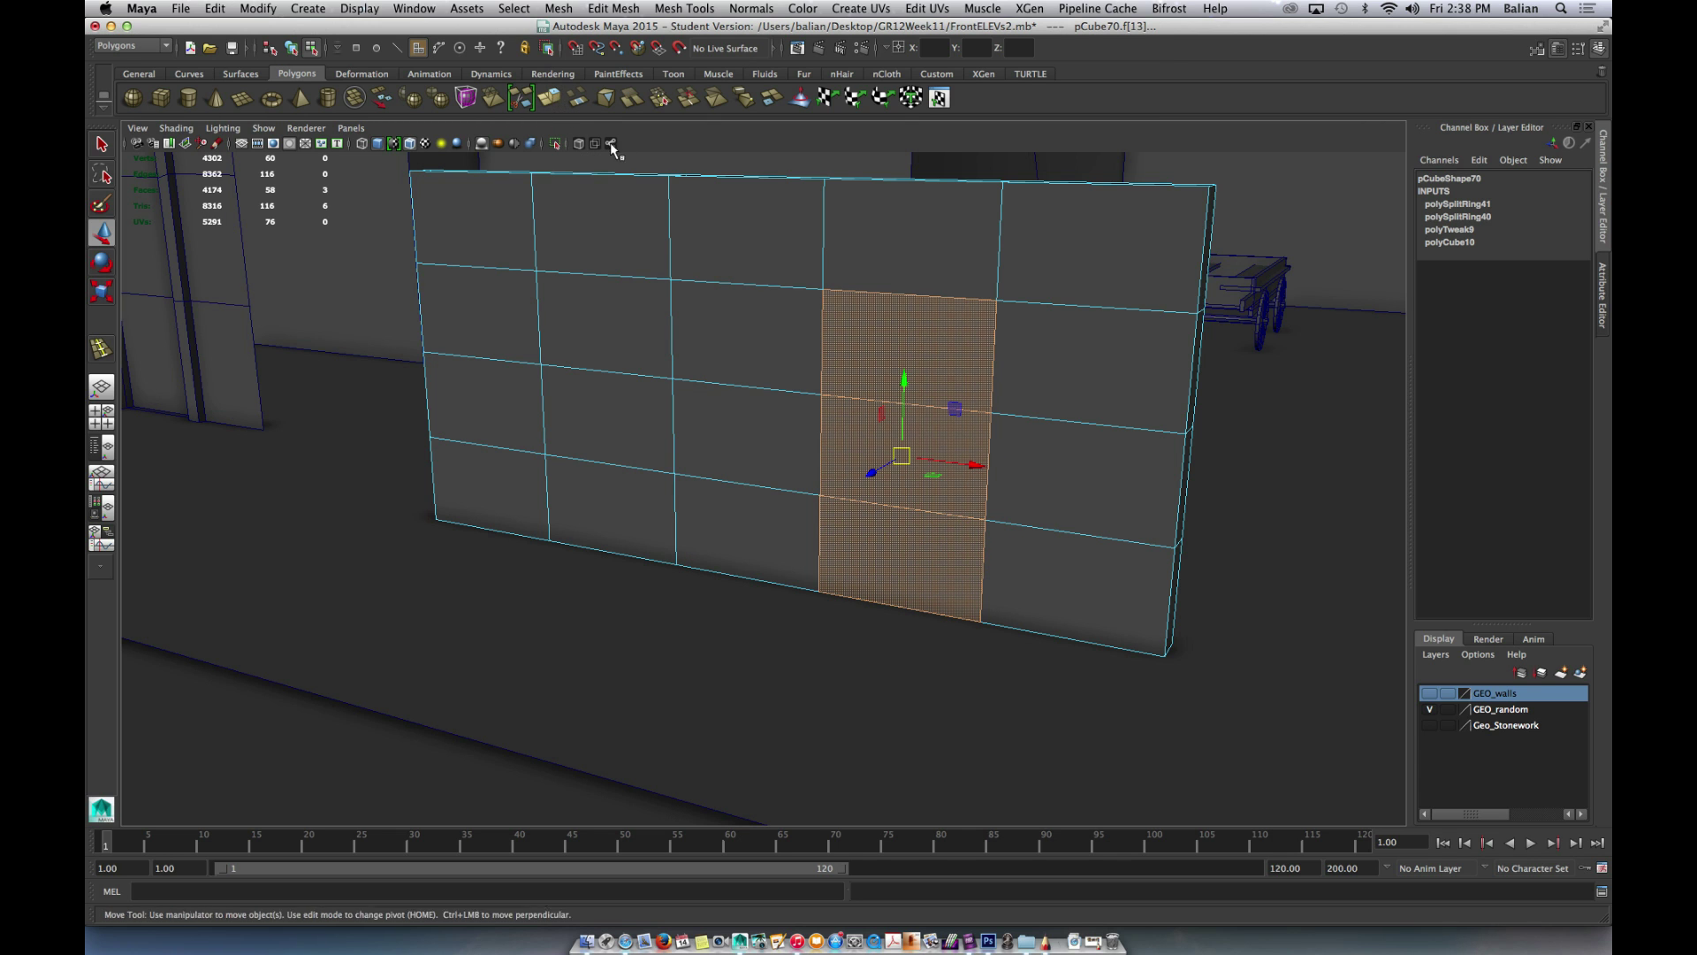
{"action": "key", "text": "ctrl+e"}
{"action": "scroll", "coordinate": [898, 512], "scroll_direction": "up", "scroll_amount": 5}
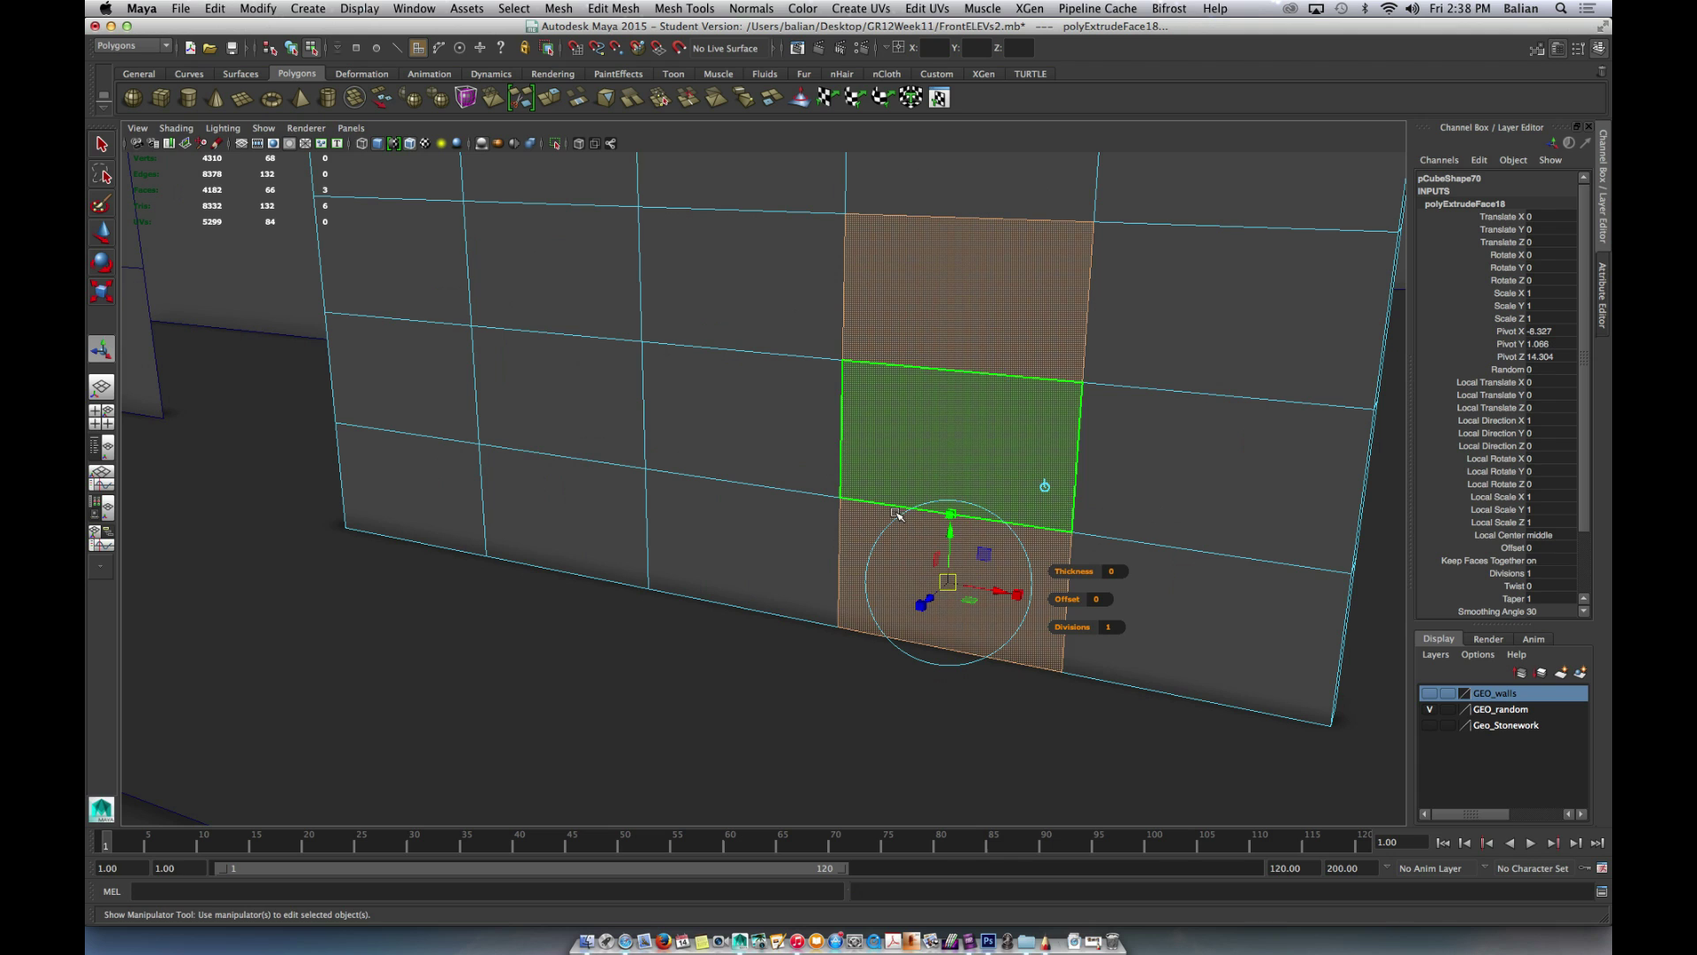
{"action": "left_click", "coordinate": [953, 583]}
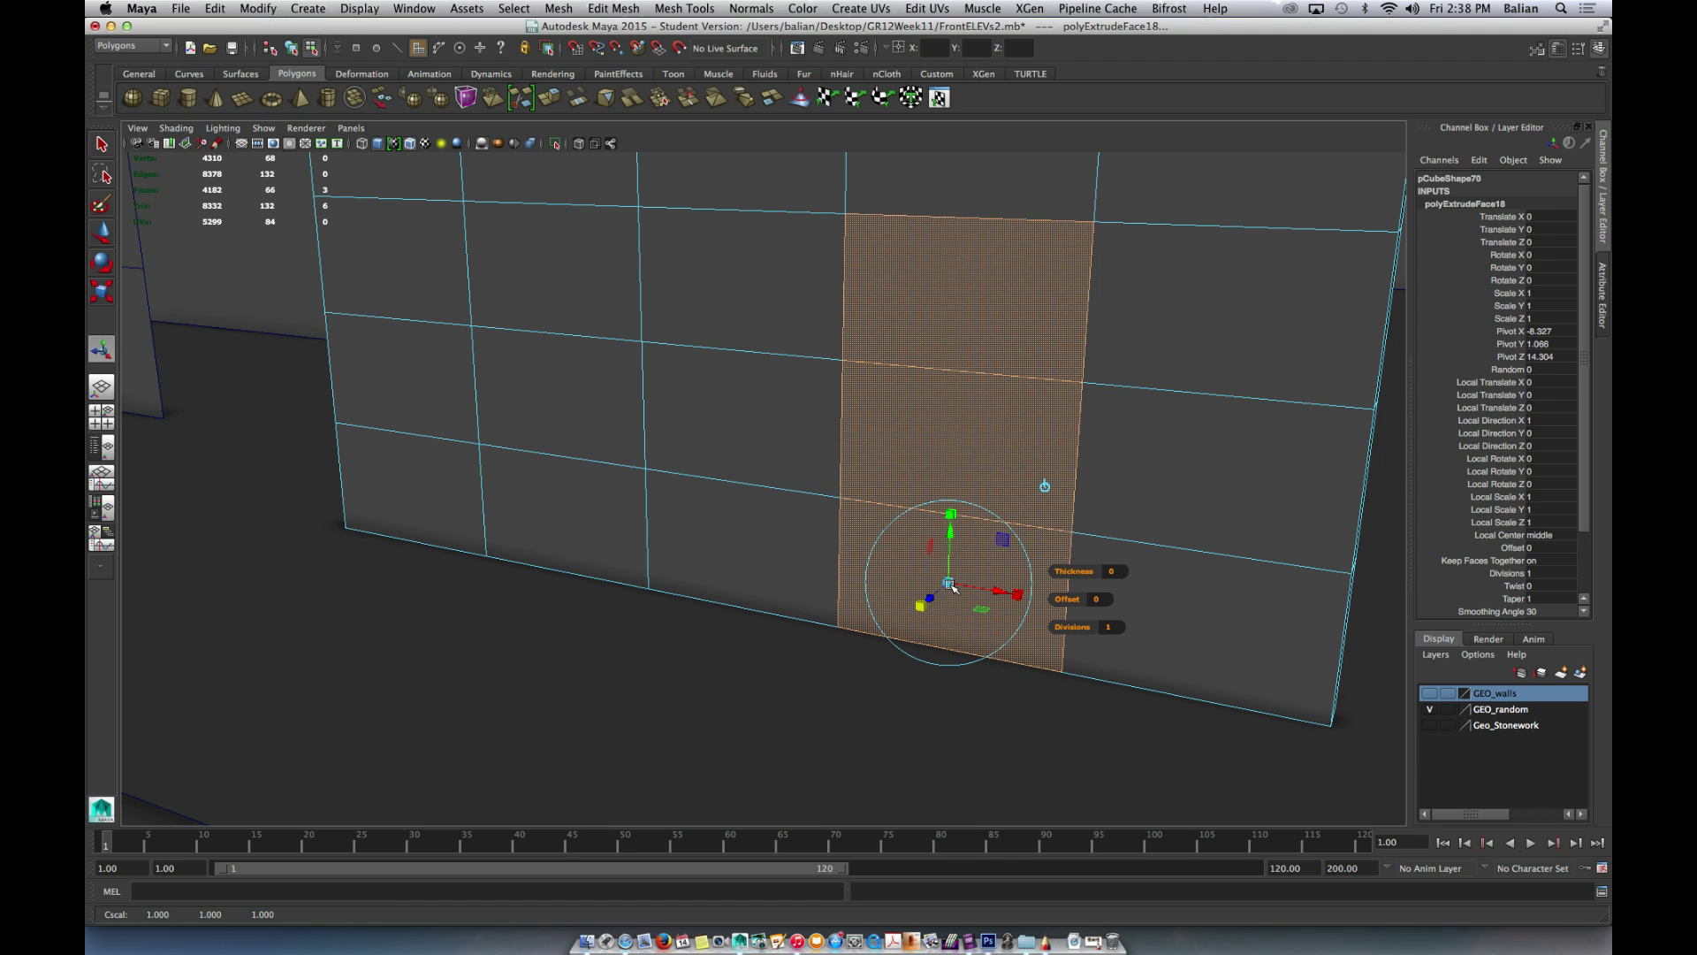
{"action": "left_click_drag", "start_coordinate": [953, 585], "coordinate": [946, 590]}
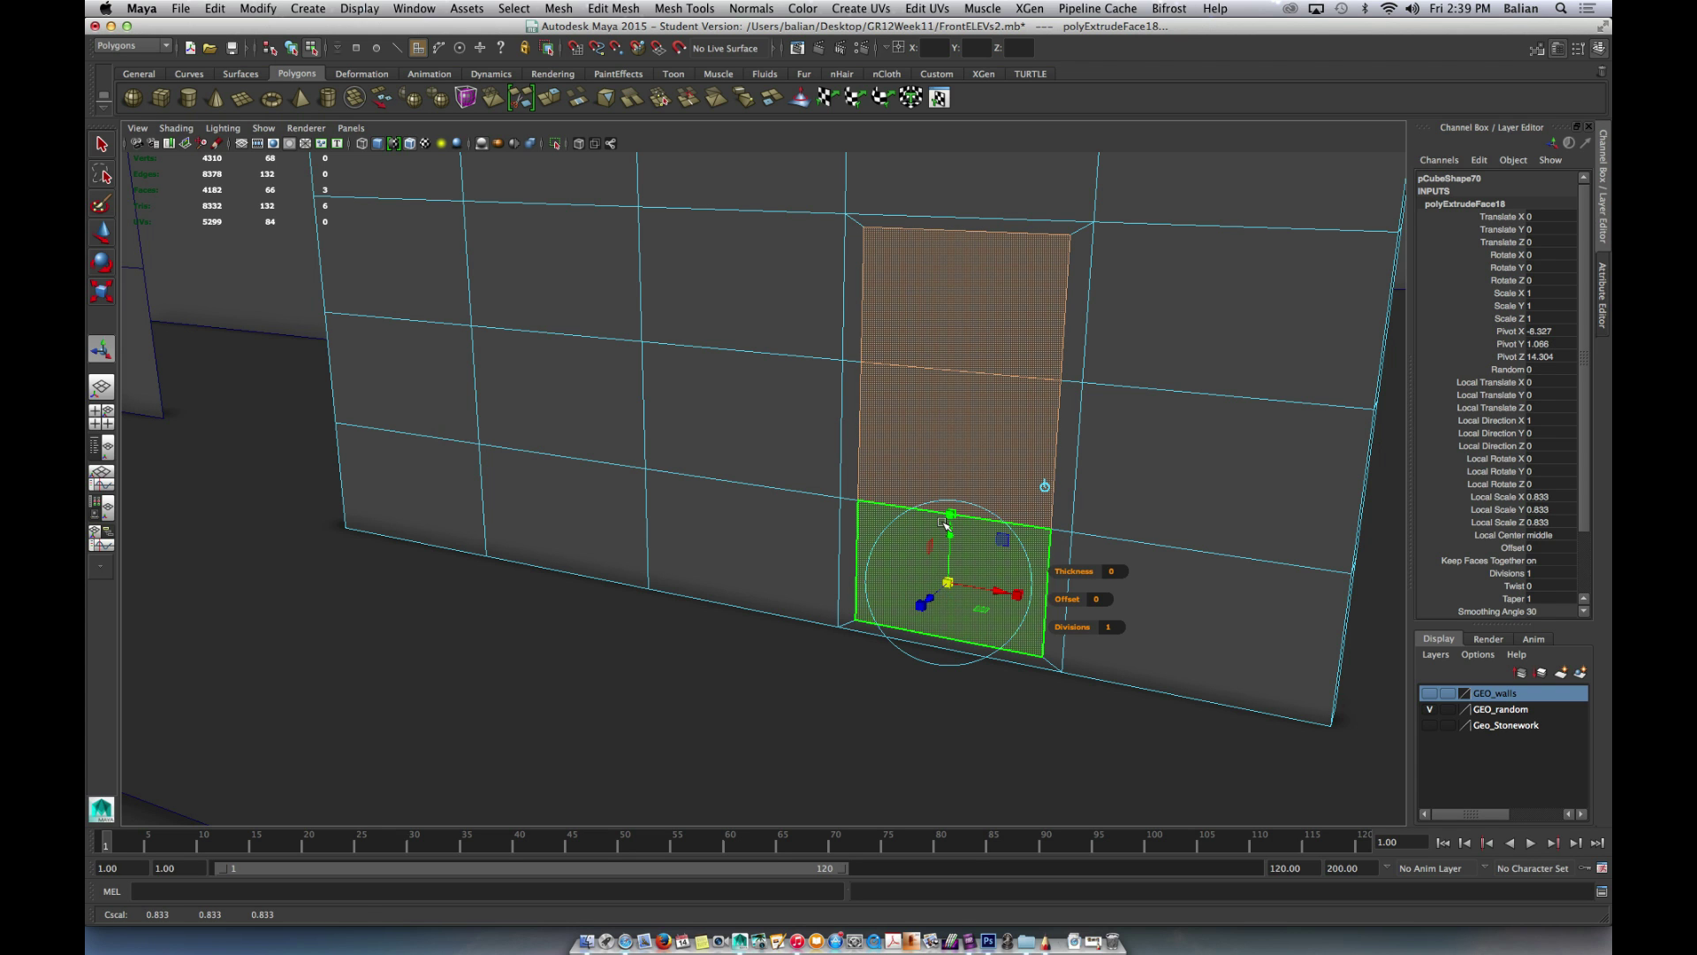
{"action": "scroll", "coordinate": [946, 589], "scroll_direction": "up", "scroll_amount": 3}
{"action": "scroll", "coordinate": [551, 417], "scroll_direction": "down", "scroll_amount": 3}
{"action": "scroll", "coordinate": [552, 418], "scroll_direction": "down", "scroll_amount": 2}
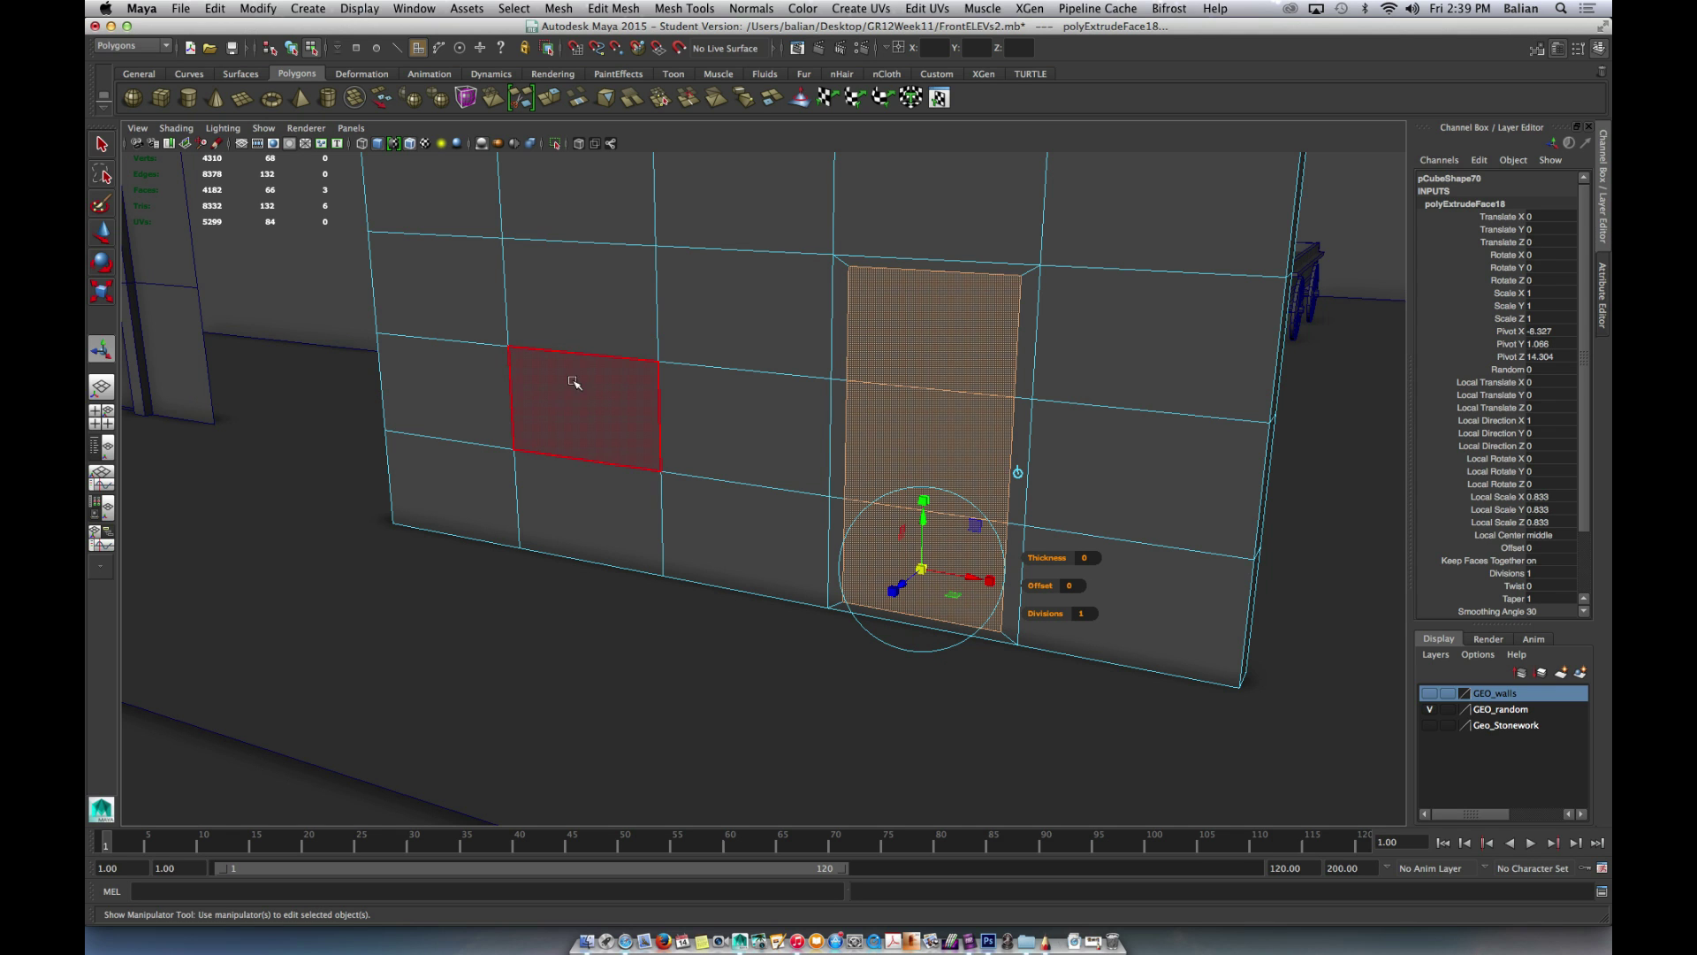
- Extrude the two stacked faces left of the door, scale them to 0.783, and return to Object Mode
{"action": "left_click", "coordinate": [573, 395]}
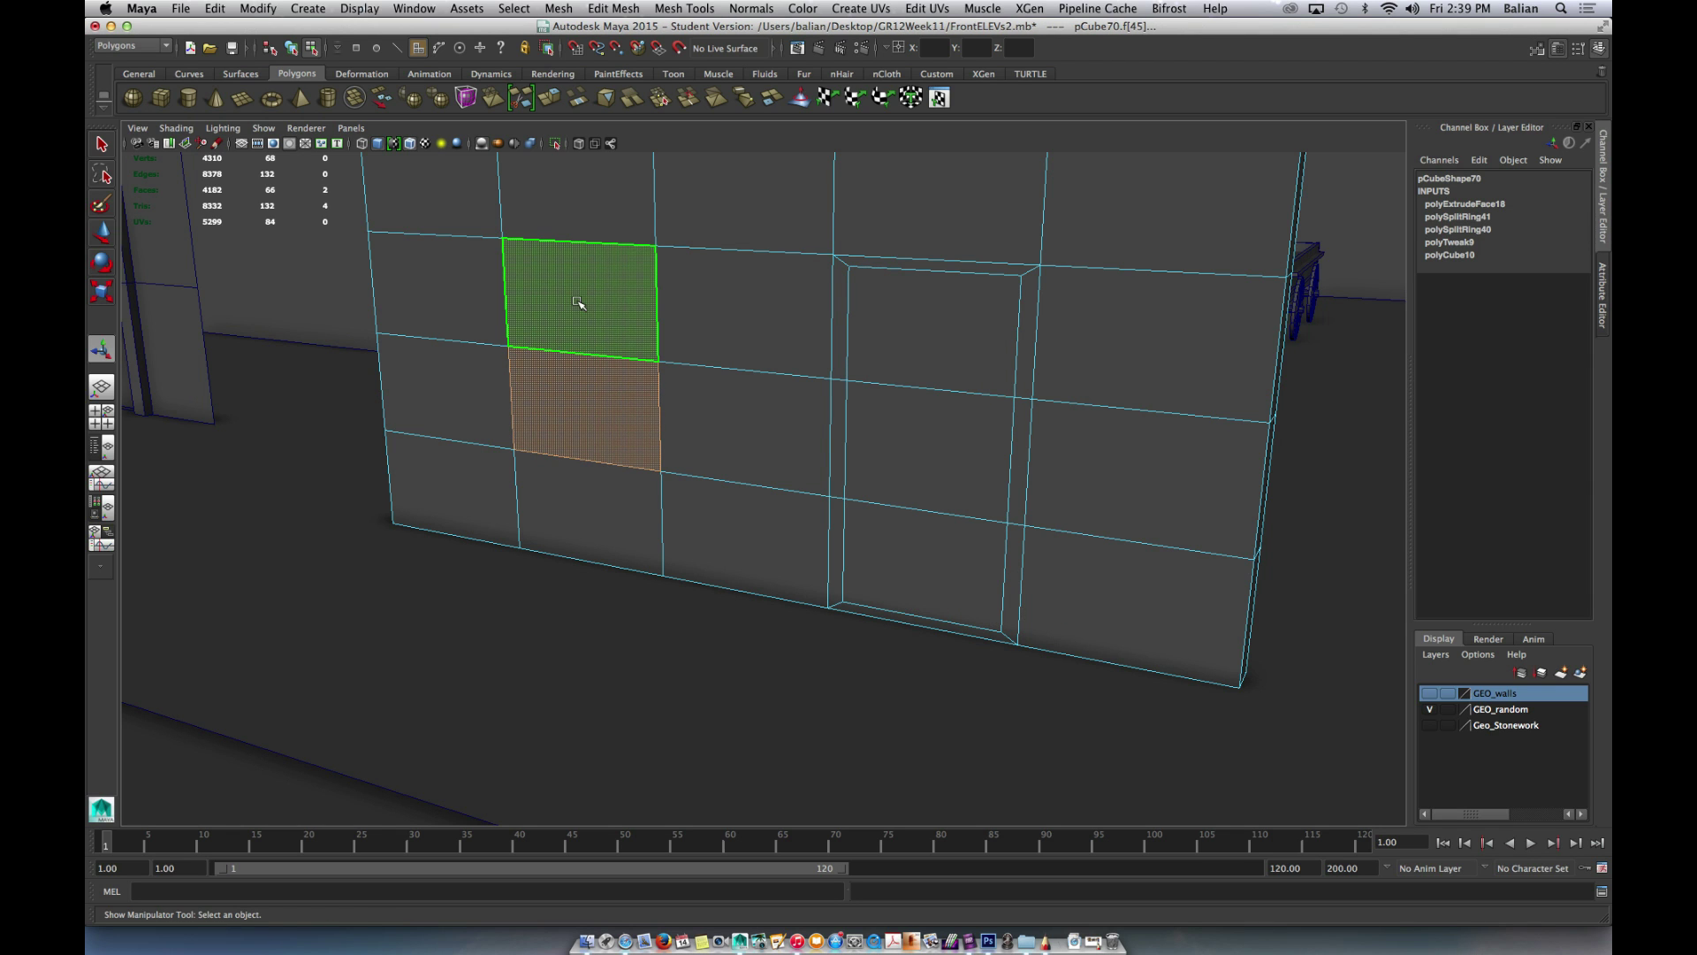
{"action": "left_click", "coordinate": [637, 167], "text": "shift"}
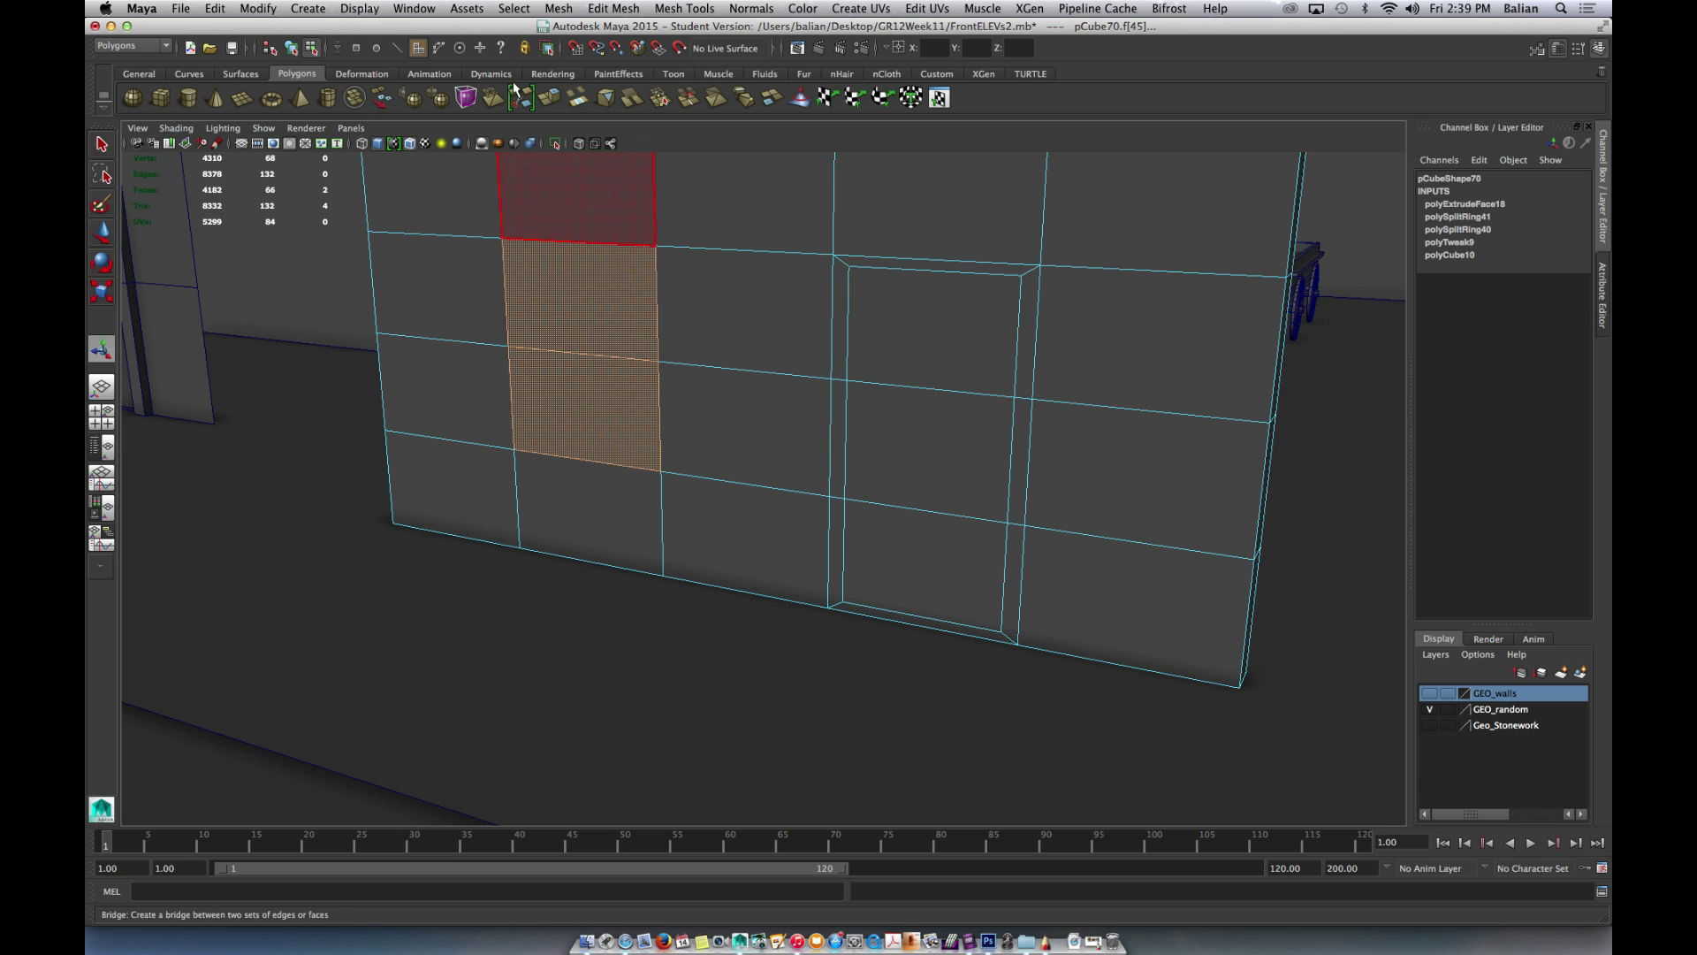
{"action": "left_click", "coordinate": [554, 100]}
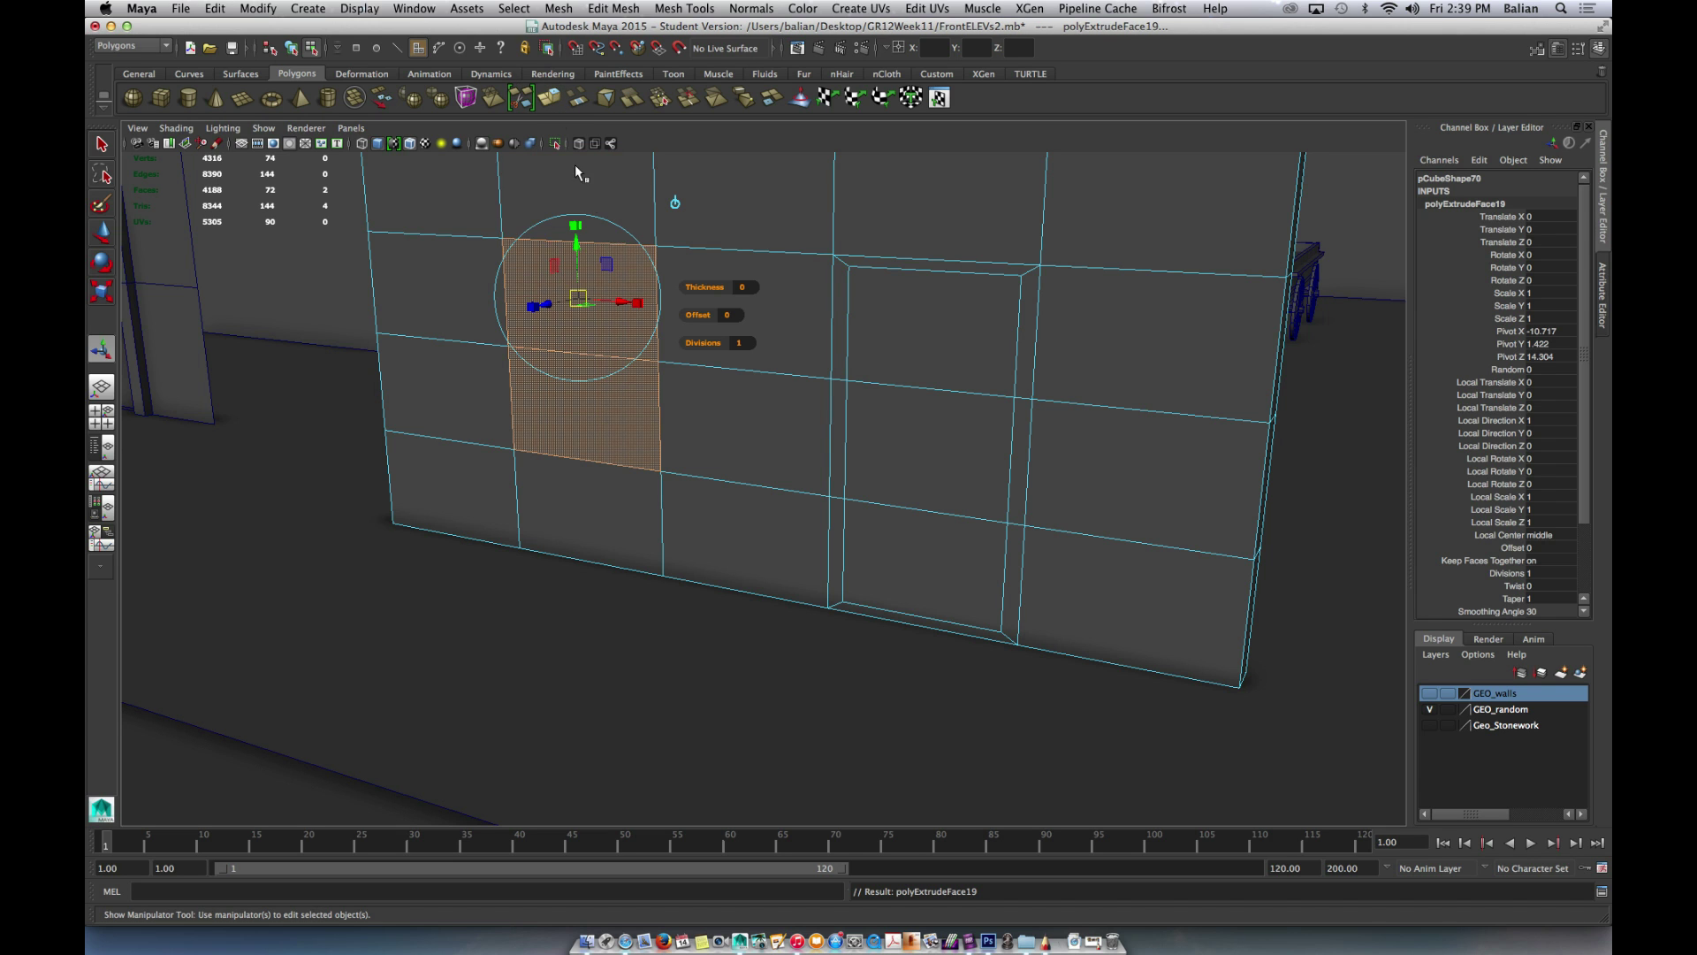
{"action": "left_click", "coordinate": [579, 301]}
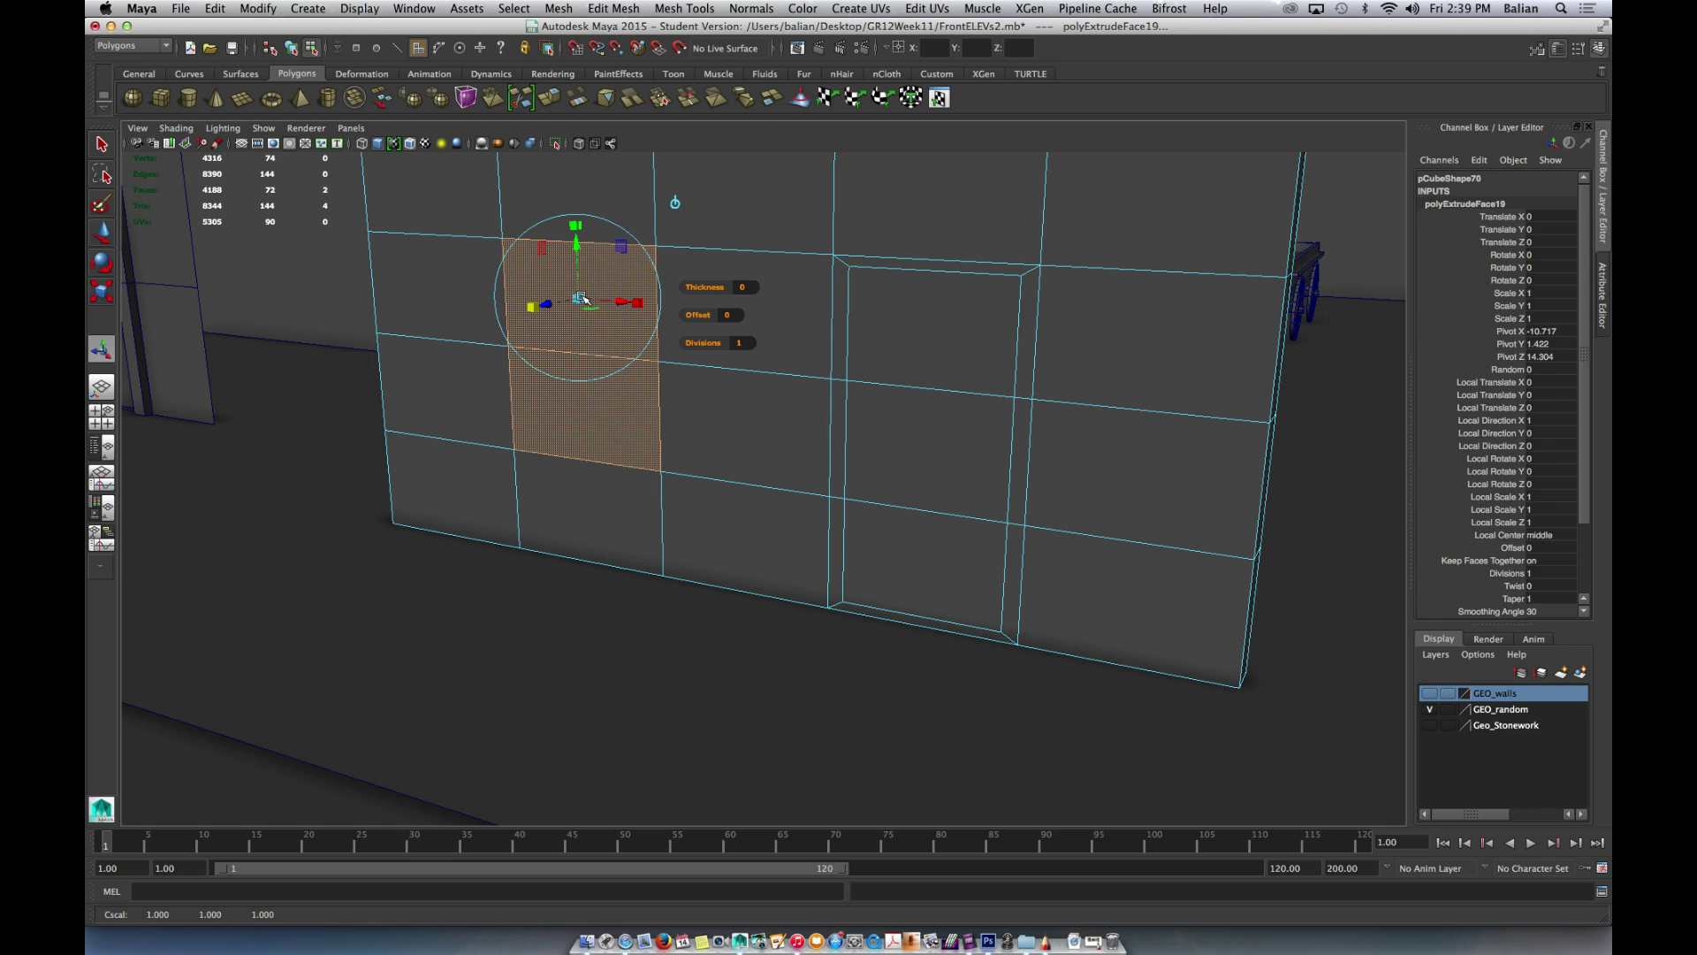
{"action": "left_click_drag", "start_coordinate": [584, 299], "coordinate": [573, 298]}
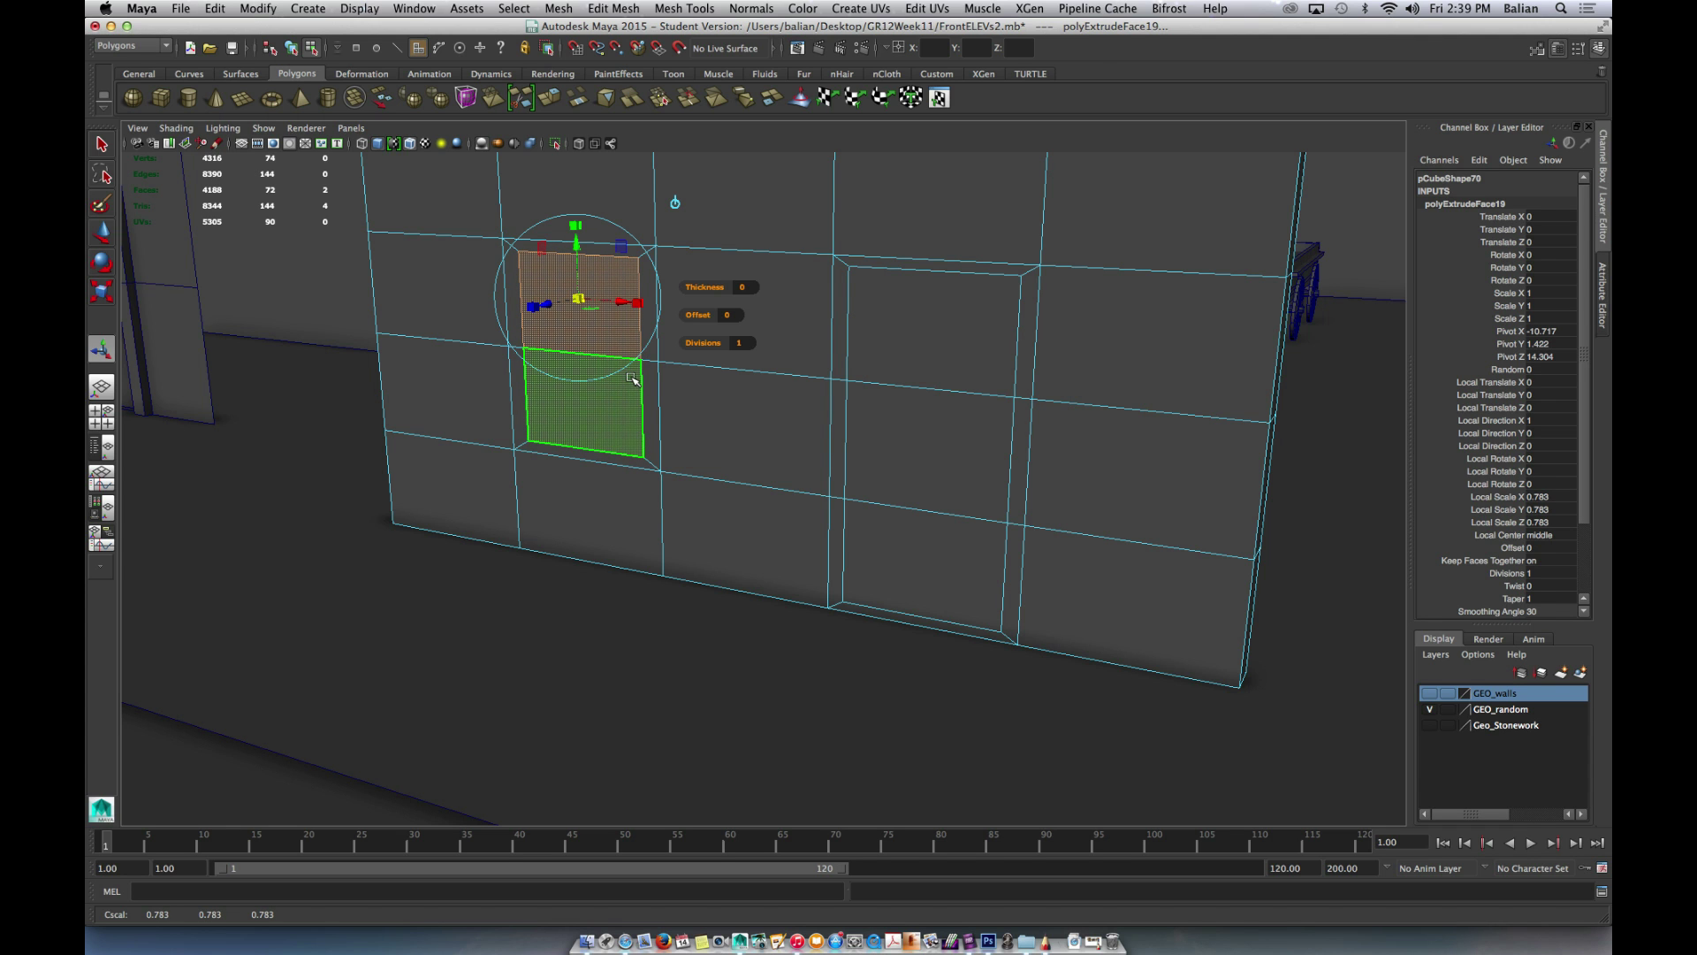
{"action": "right_click_drag", "start_coordinate": [728, 421], "coordinate": [784, 400]}
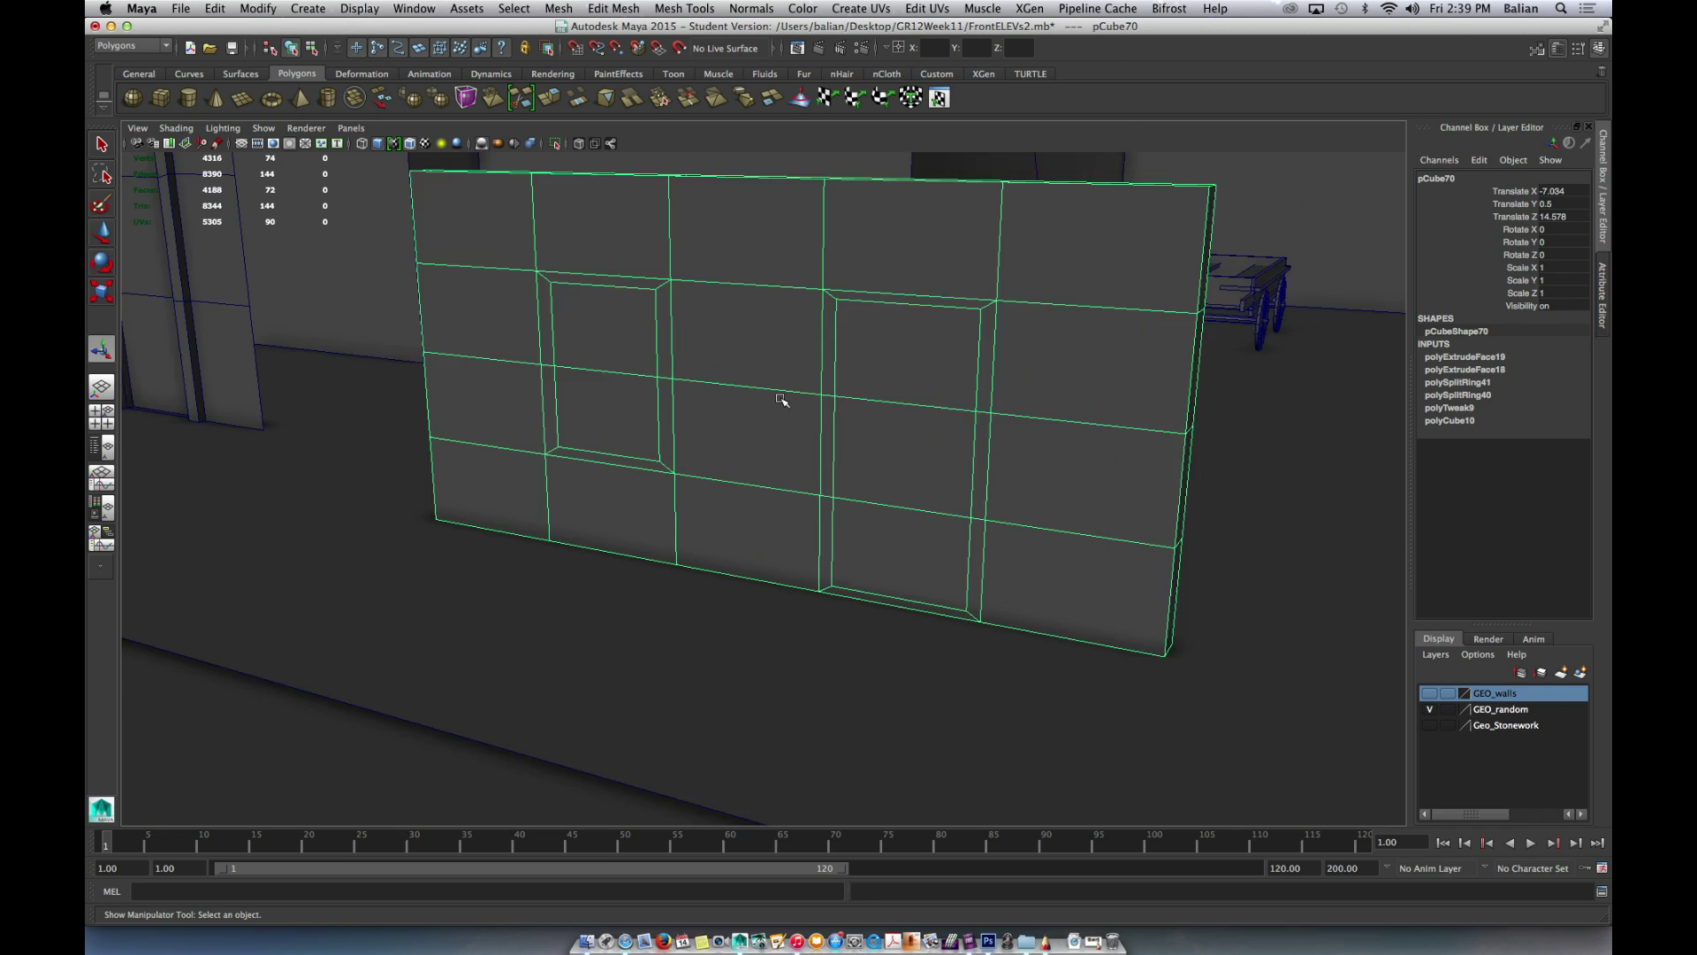
{"action": "scroll", "coordinate": [783, 401], "scroll_direction": "up", "scroll_amount": 3}
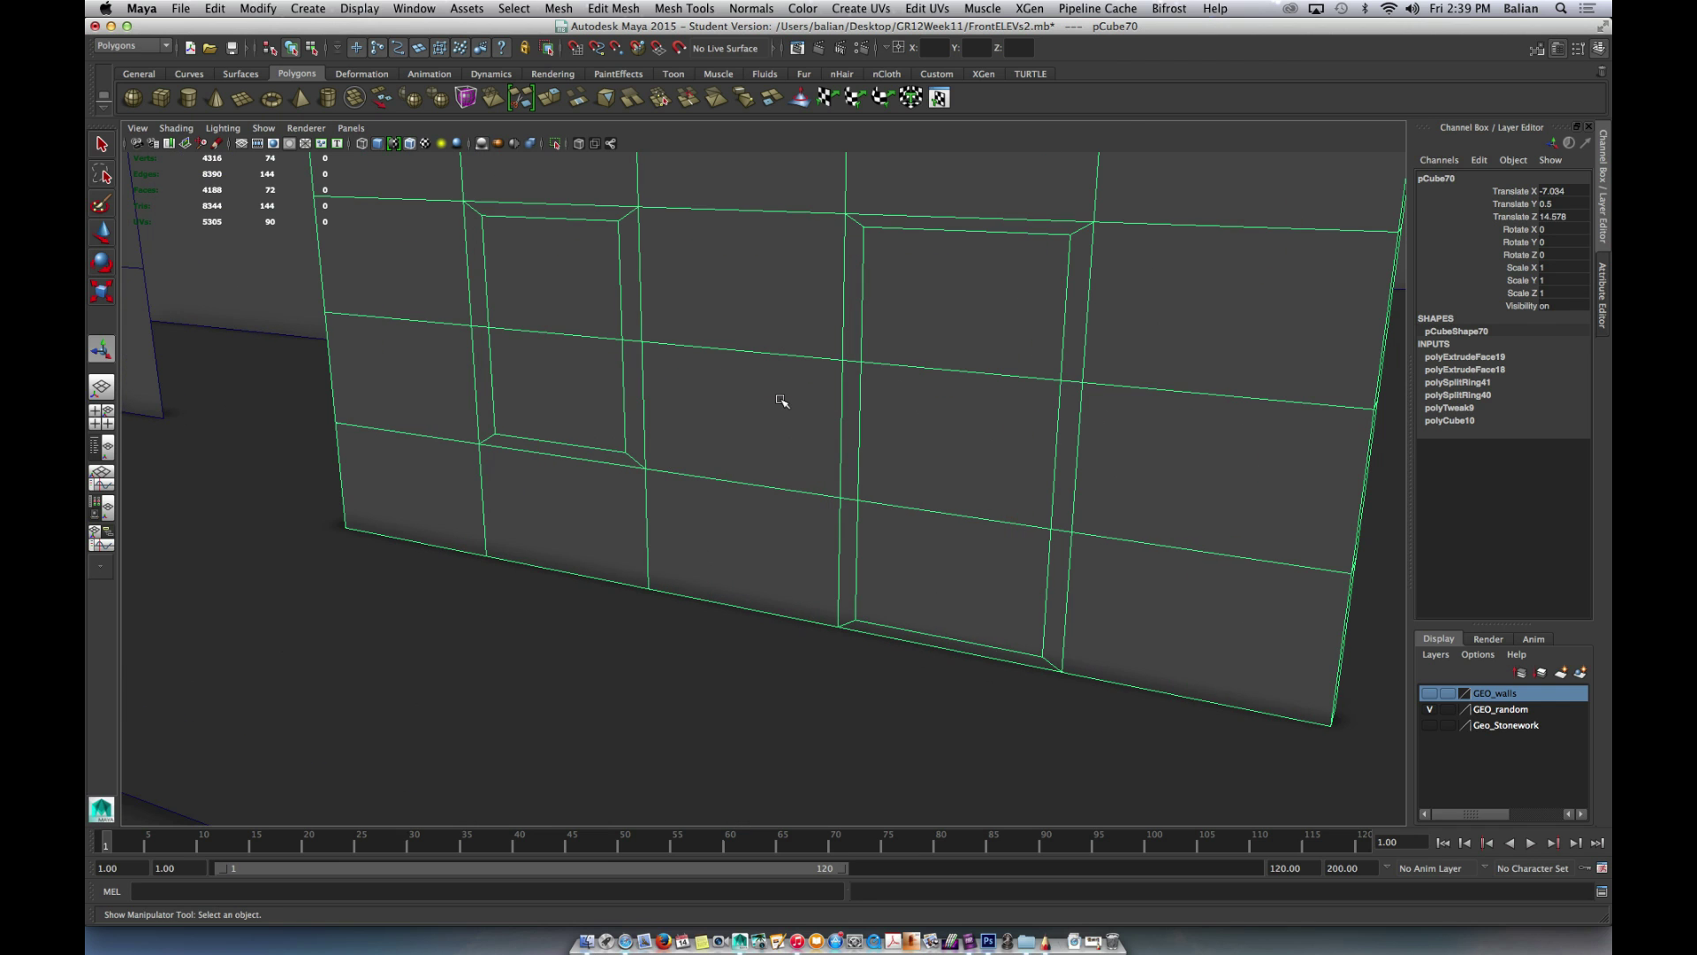
- Zoom the Photoshop DOORS sheet to 200% on the arched door sketch, then return to Maya
{"action": "left_click", "coordinate": [988, 941]}
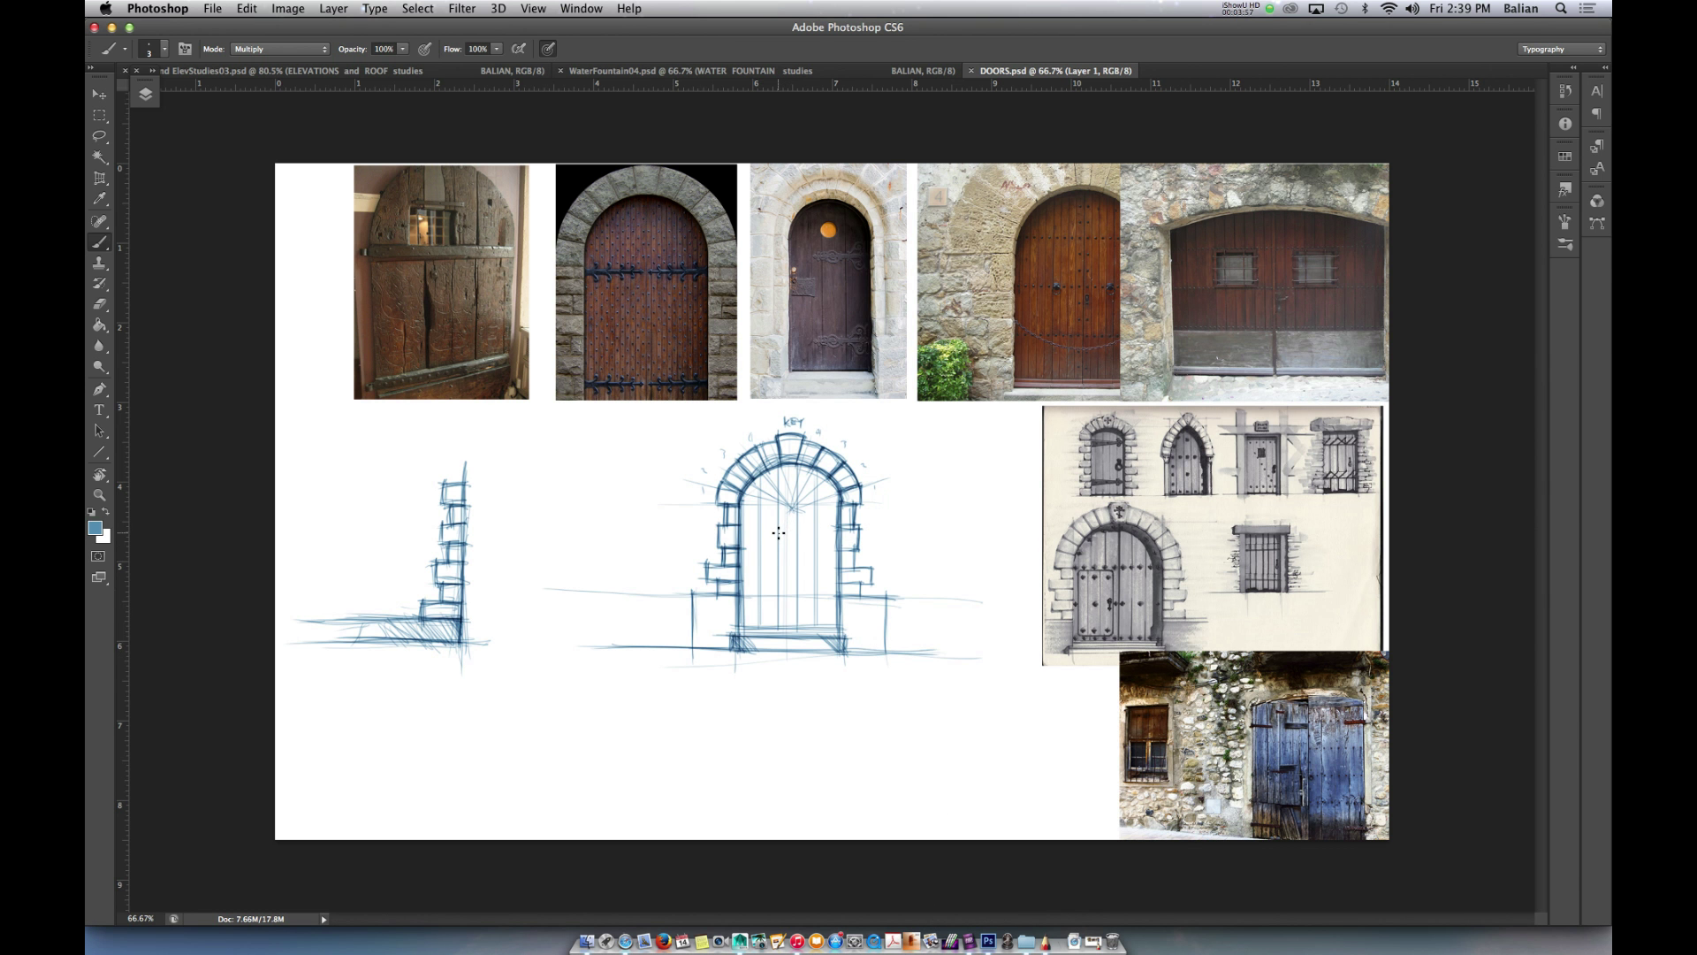
{"action": "key", "text": "super+equal"}
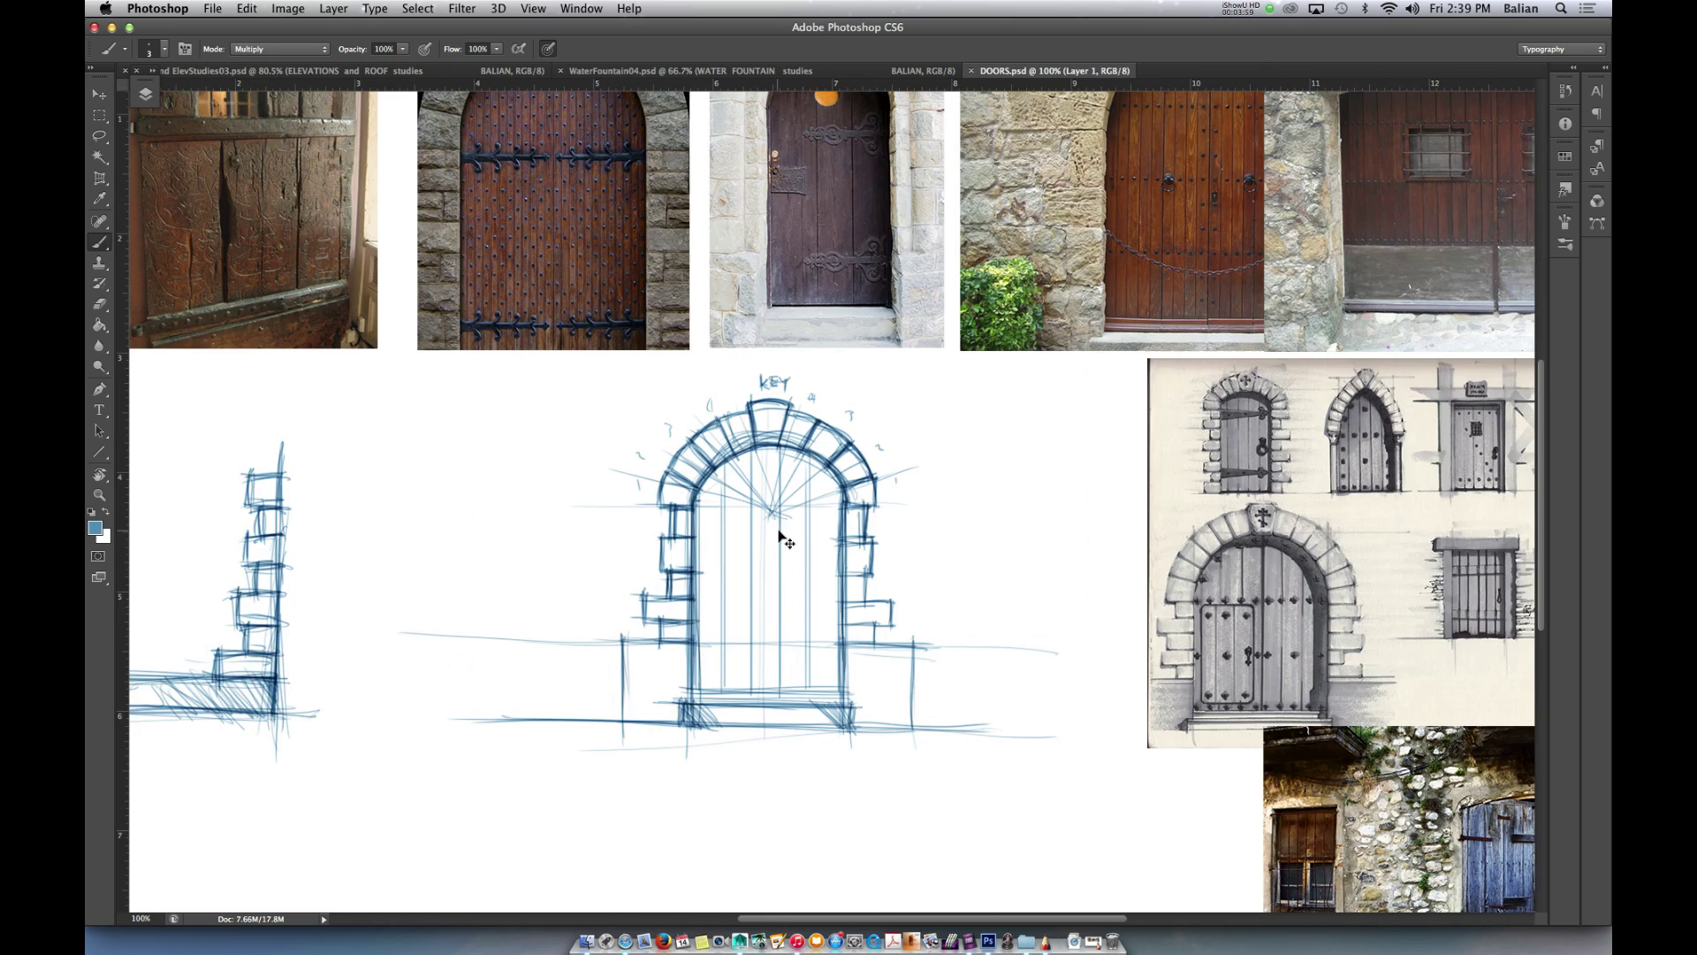
{"action": "key", "text": "super+equal"}
{"action": "left_click_drag", "start_coordinate": [448, 630], "coordinate": [865, 396]}
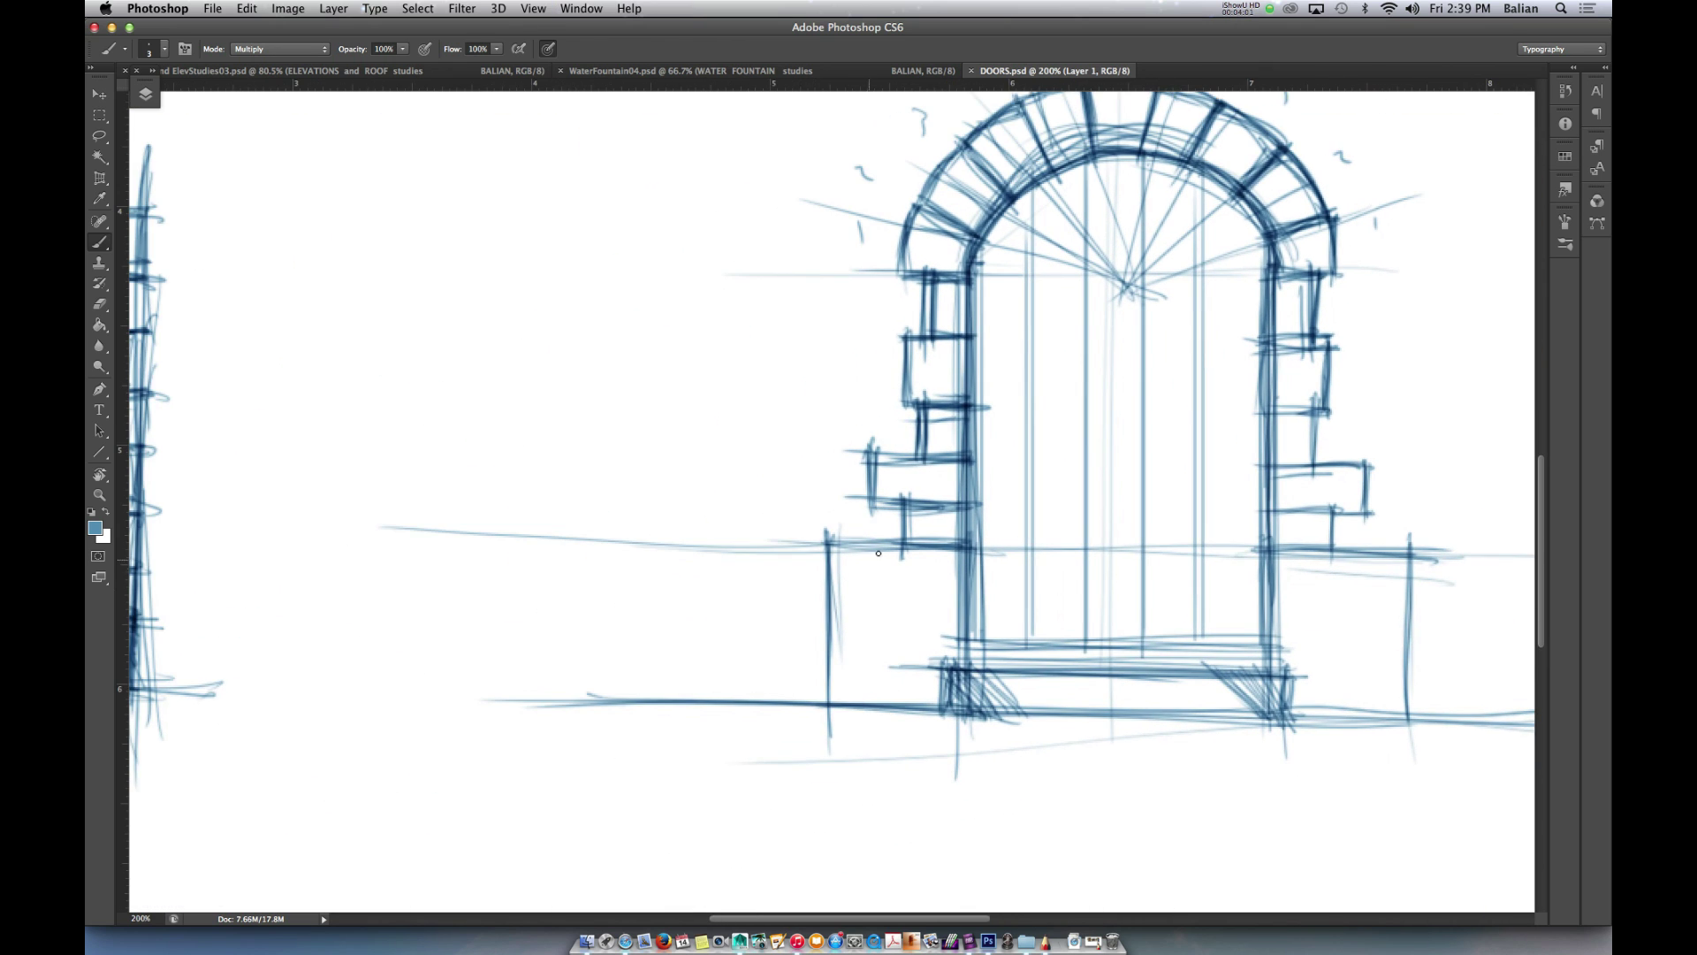
{"action": "scroll", "coordinate": [696, 543], "scroll_direction": "down", "scroll_amount": 3}
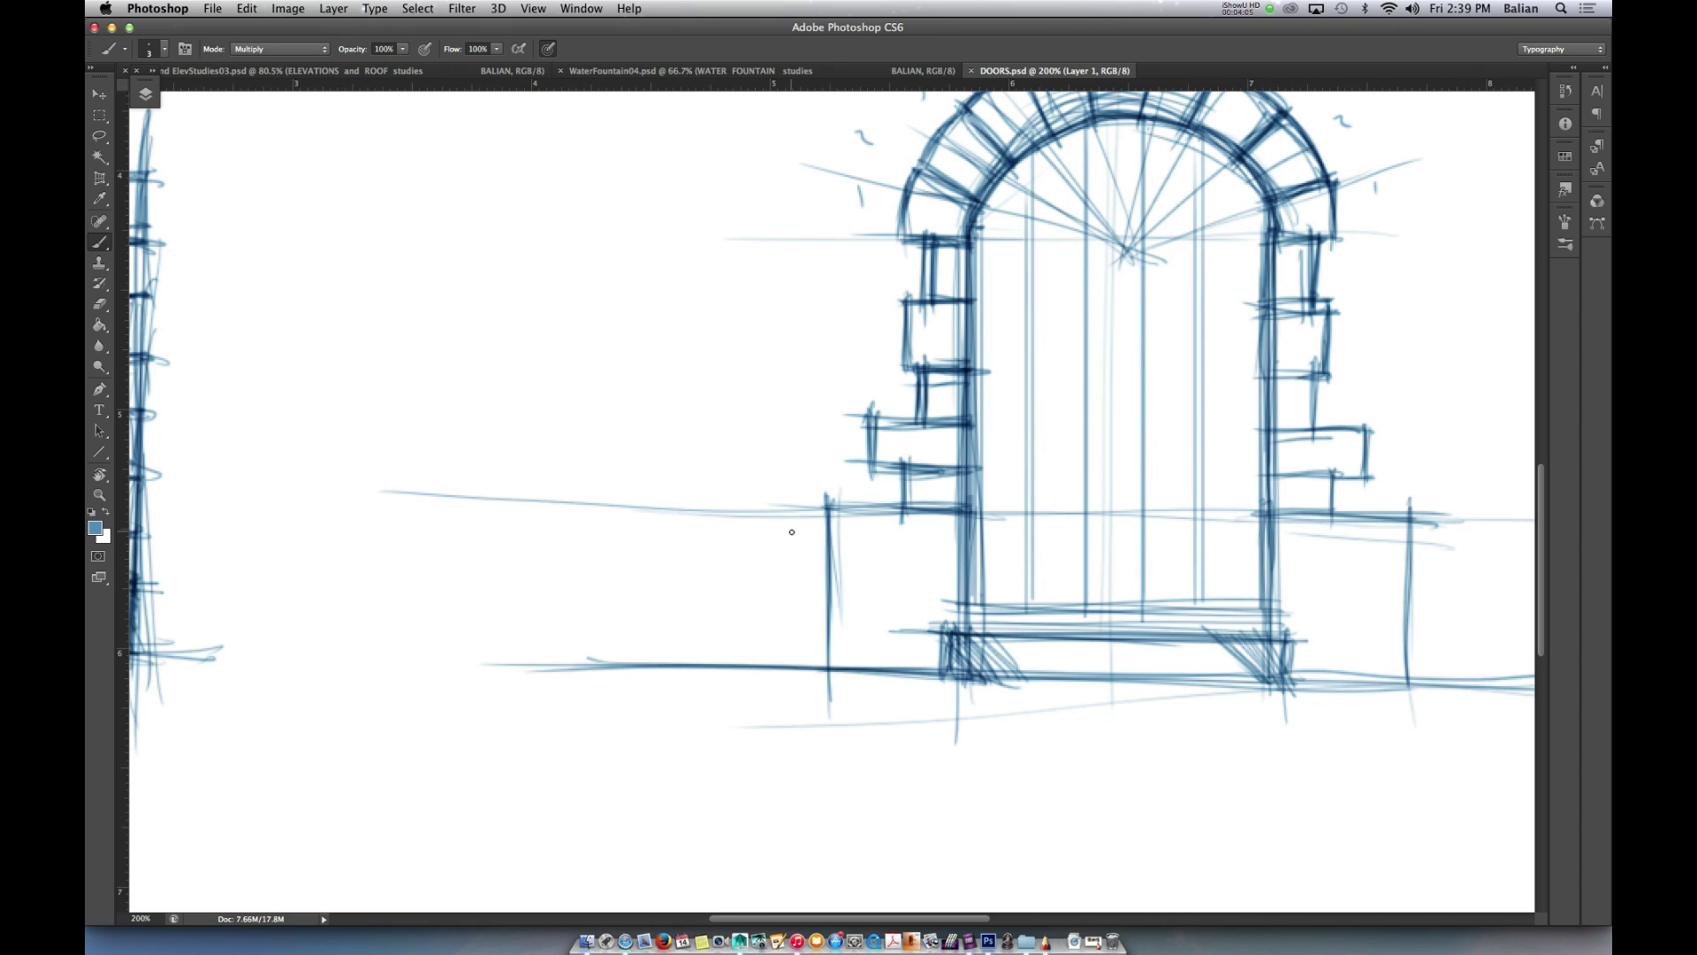
{"action": "scroll", "coordinate": [798, 522], "scroll_direction": "down", "scroll_amount": 3}
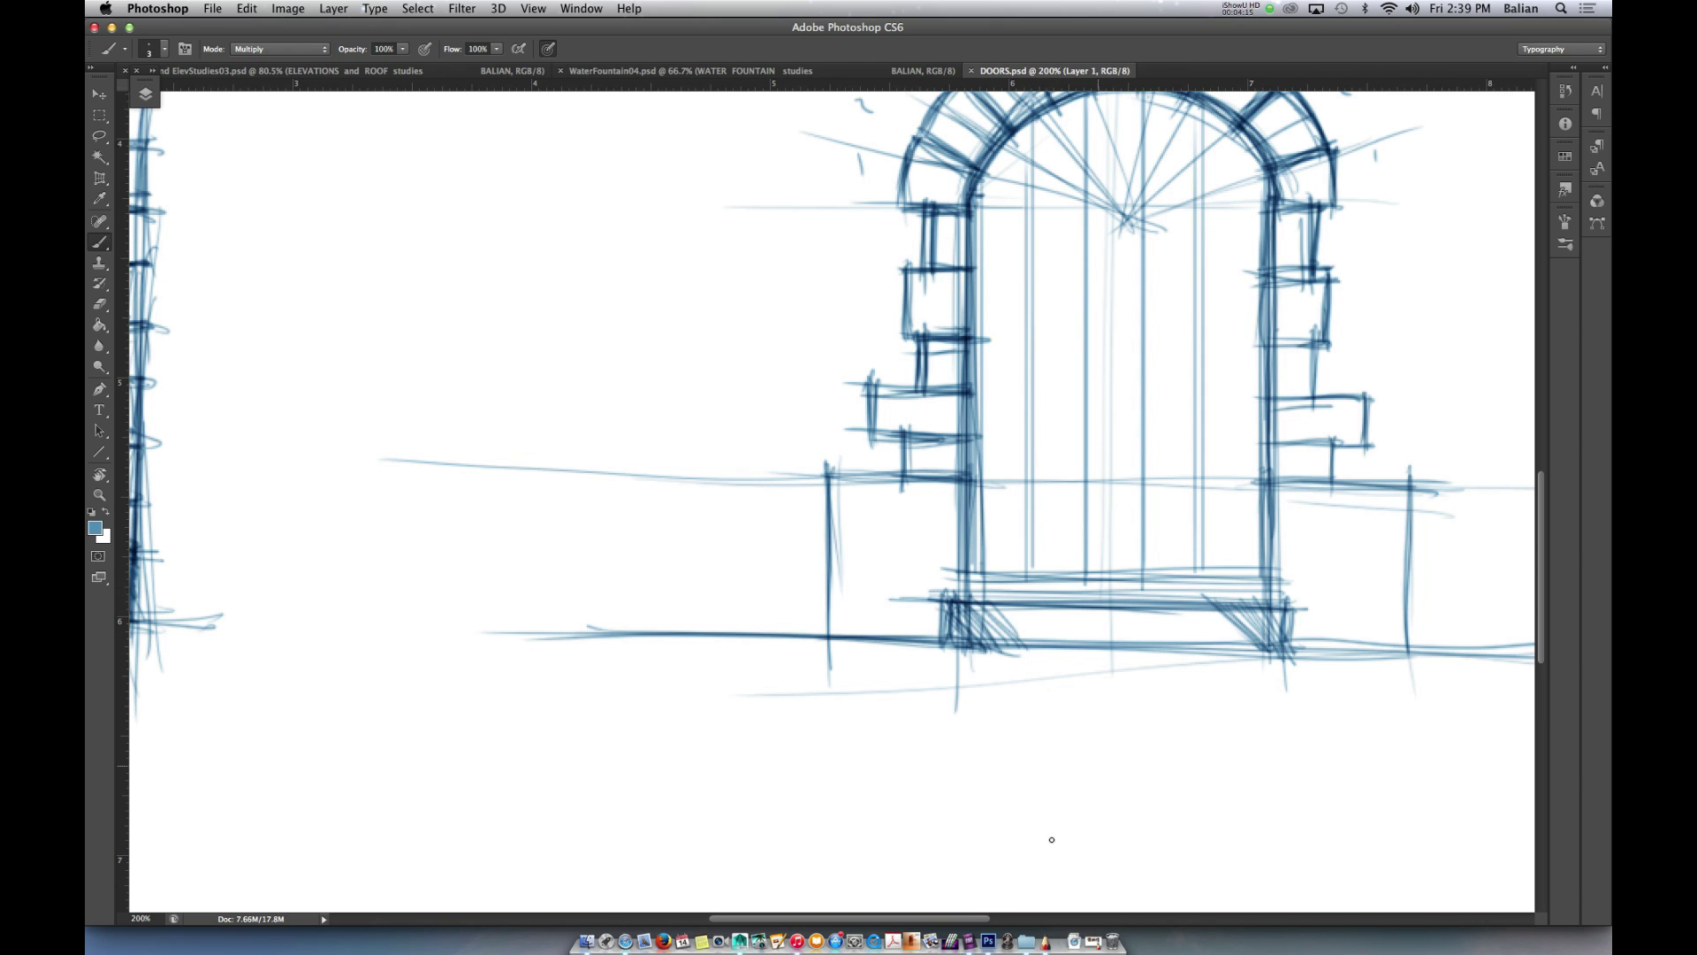
{"action": "left_click", "coordinate": [739, 942]}
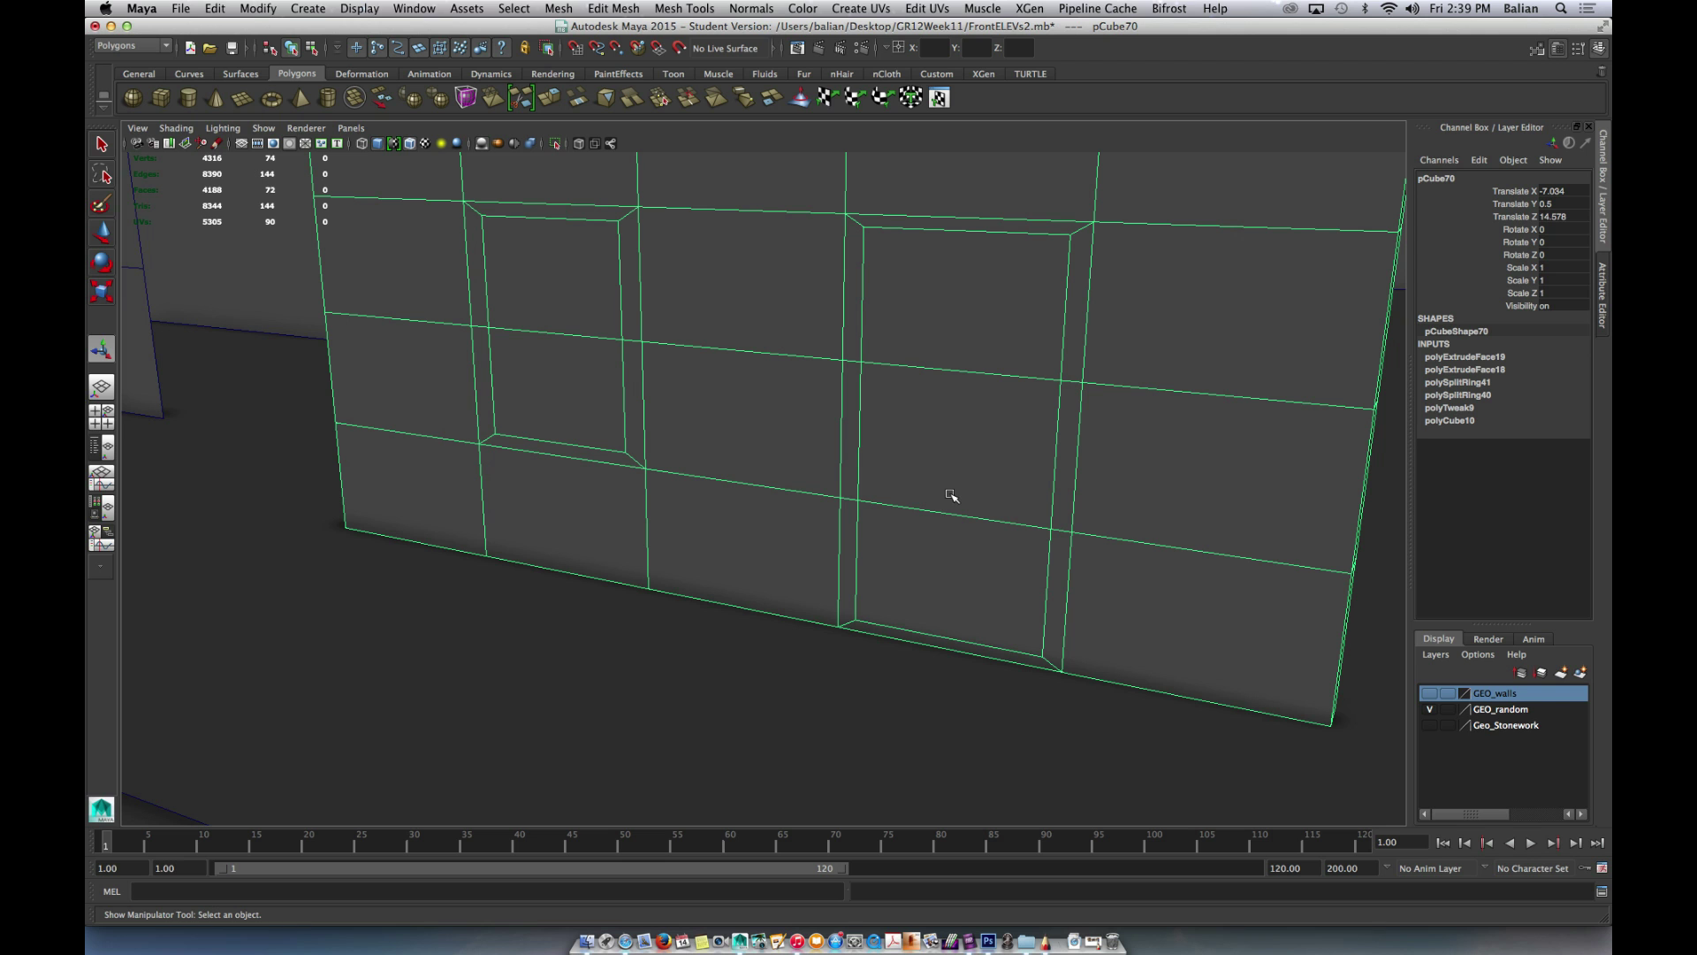
- Delete the thin face strip below the door
{"action": "scroll", "coordinate": [970, 573], "scroll_direction": "up", "scroll_amount": 3}
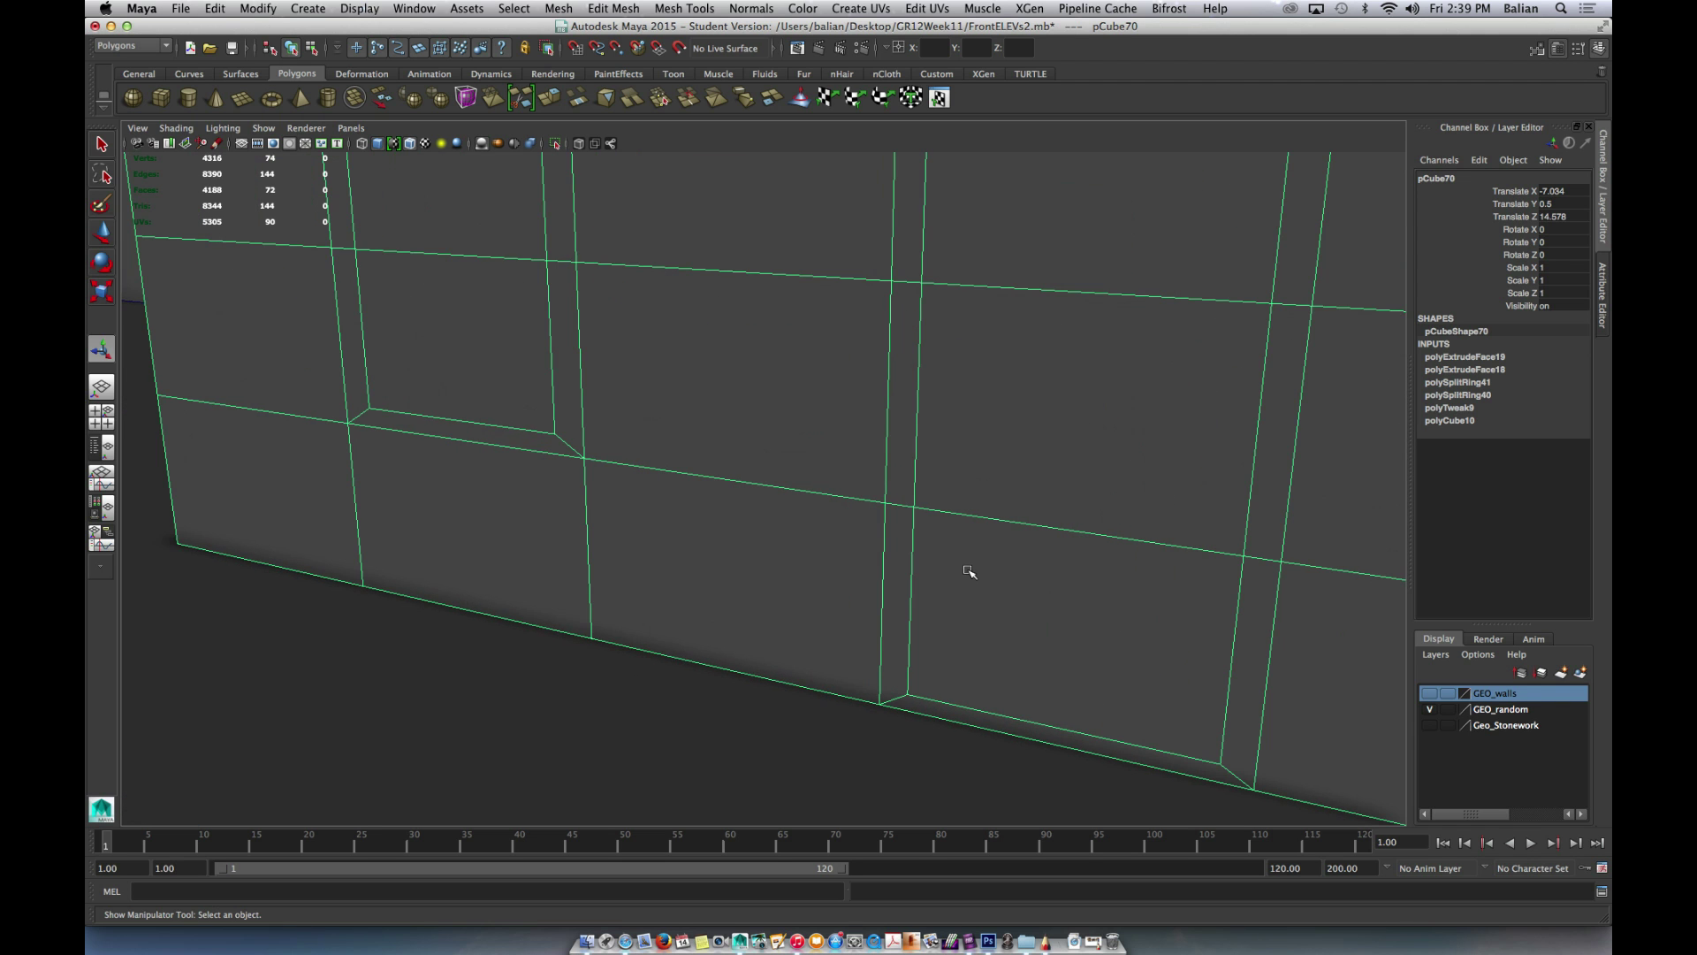
{"action": "middle_click_drag", "start_coordinate": [966, 549], "coordinate": [819, 459], "text": "alt"}
{"action": "right_click_drag", "start_coordinate": [839, 531], "coordinate": [833, 570]}
{"action": "left_click", "coordinate": [831, 530]}
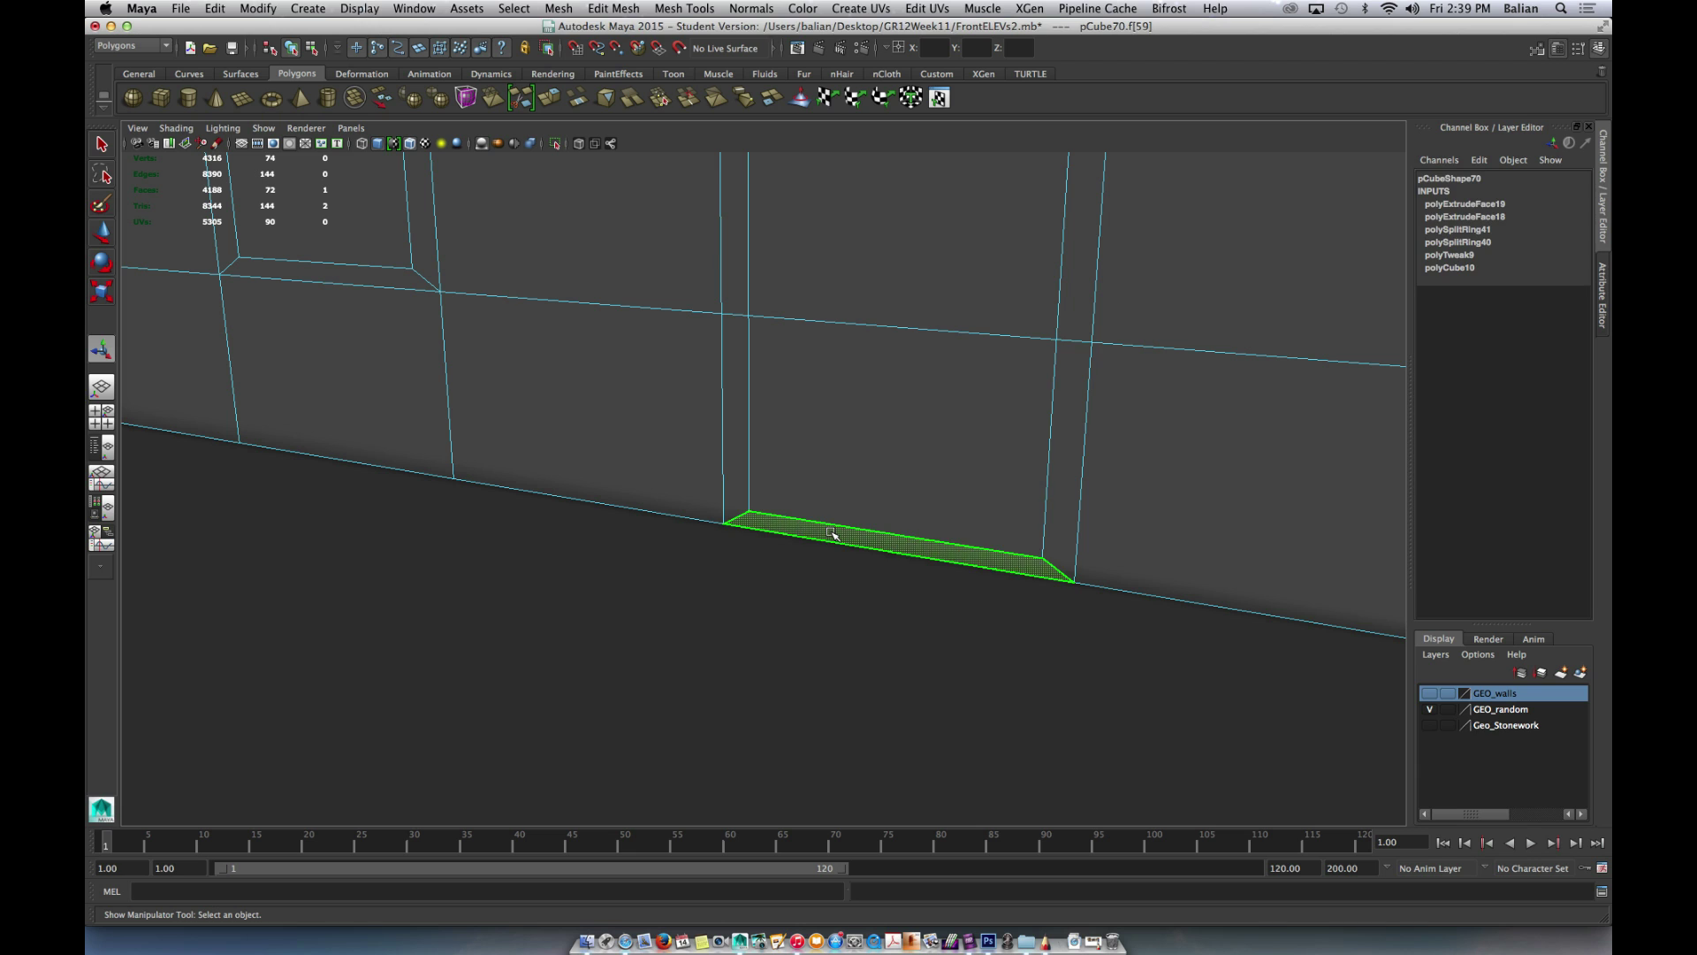
{"action": "key", "text": "Delete"}
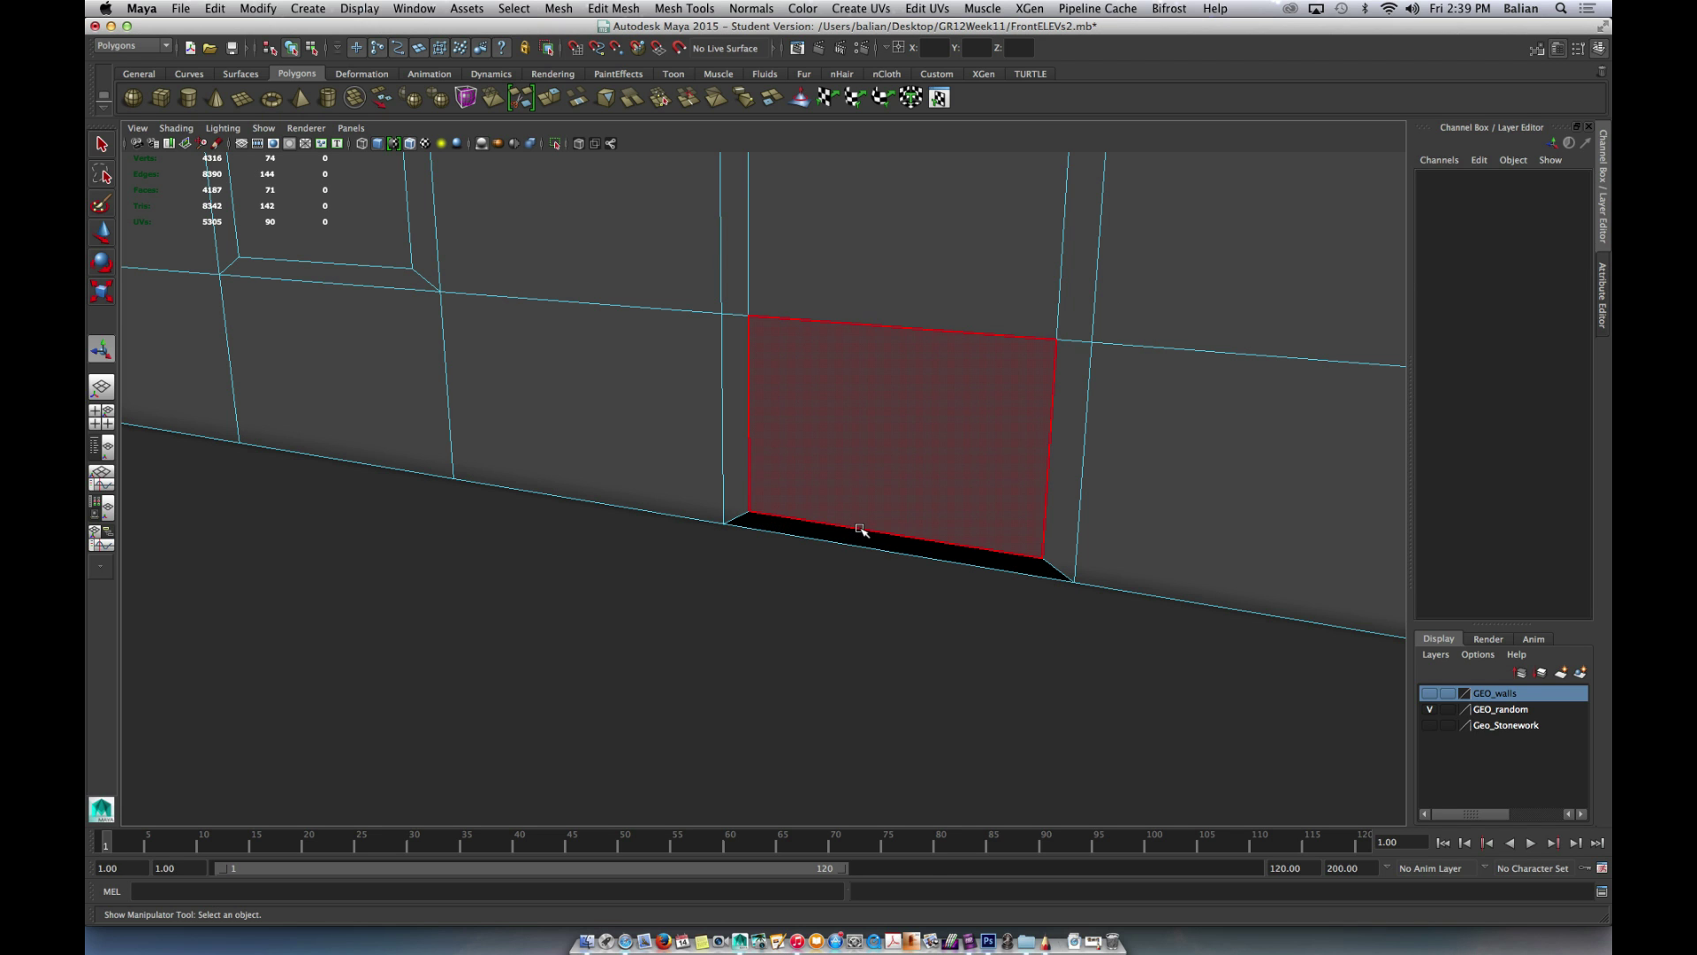
- Lower the door's bottom edge onto the wall's base line, then switch back to face selection
{"action": "right_click_drag", "start_coordinate": [862, 529], "coordinate": [860, 485]}
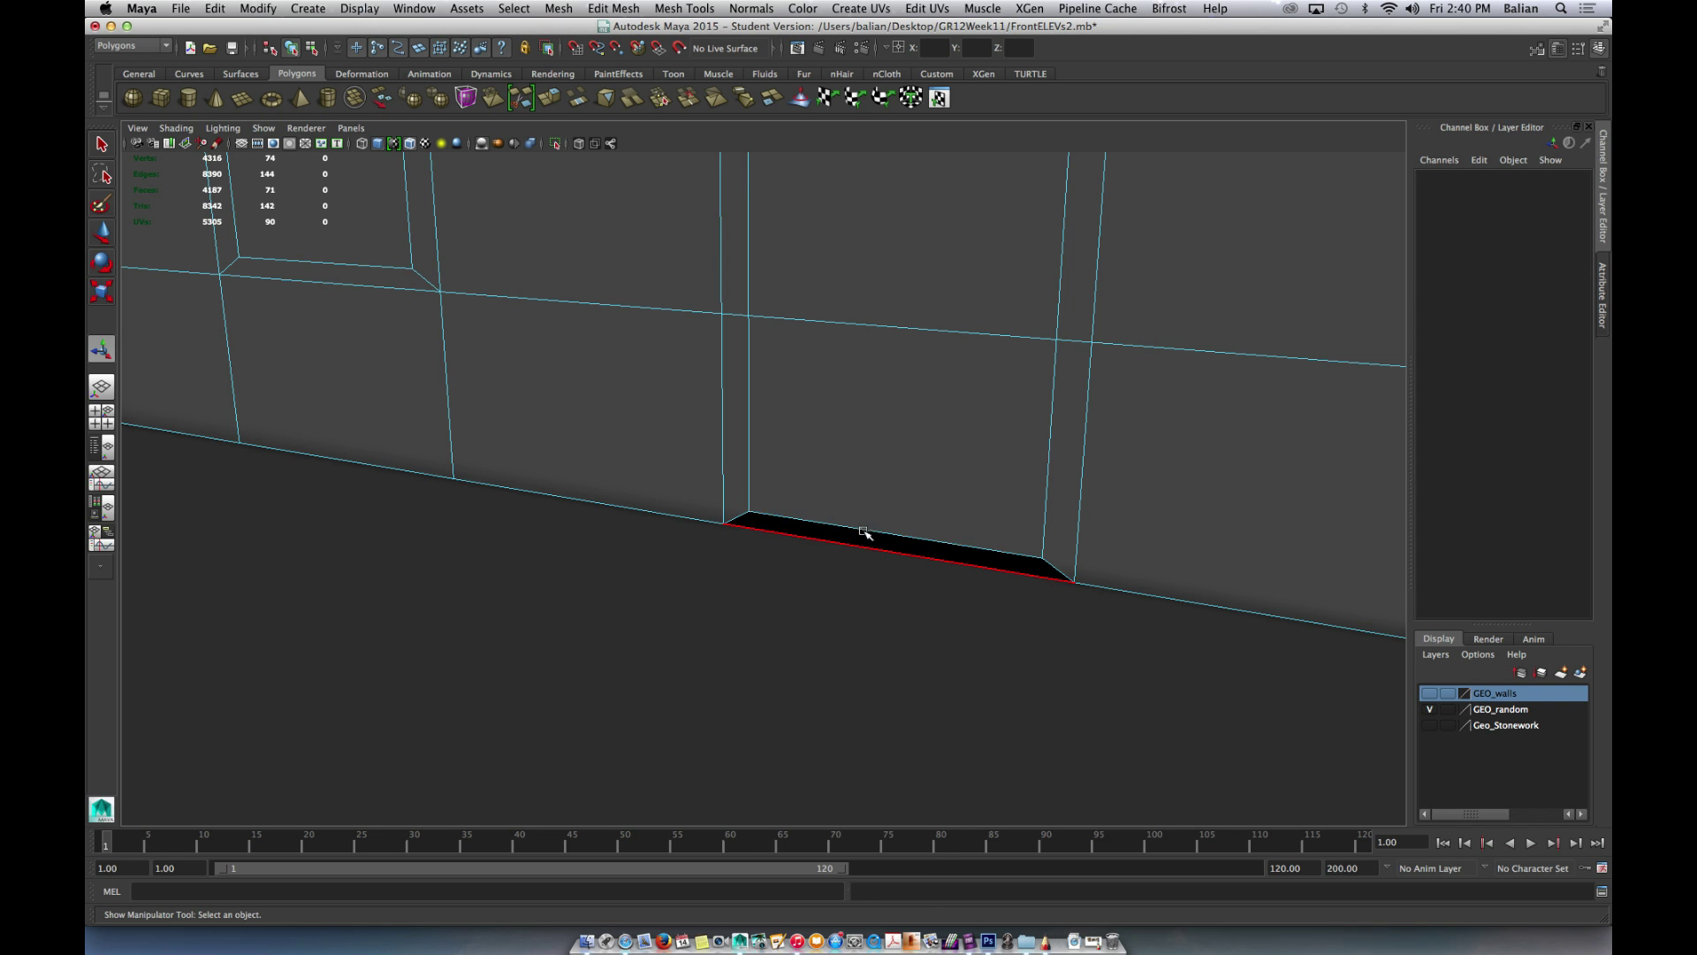
{"action": "left_click", "coordinate": [866, 526]}
{"action": "key", "text": "w"}
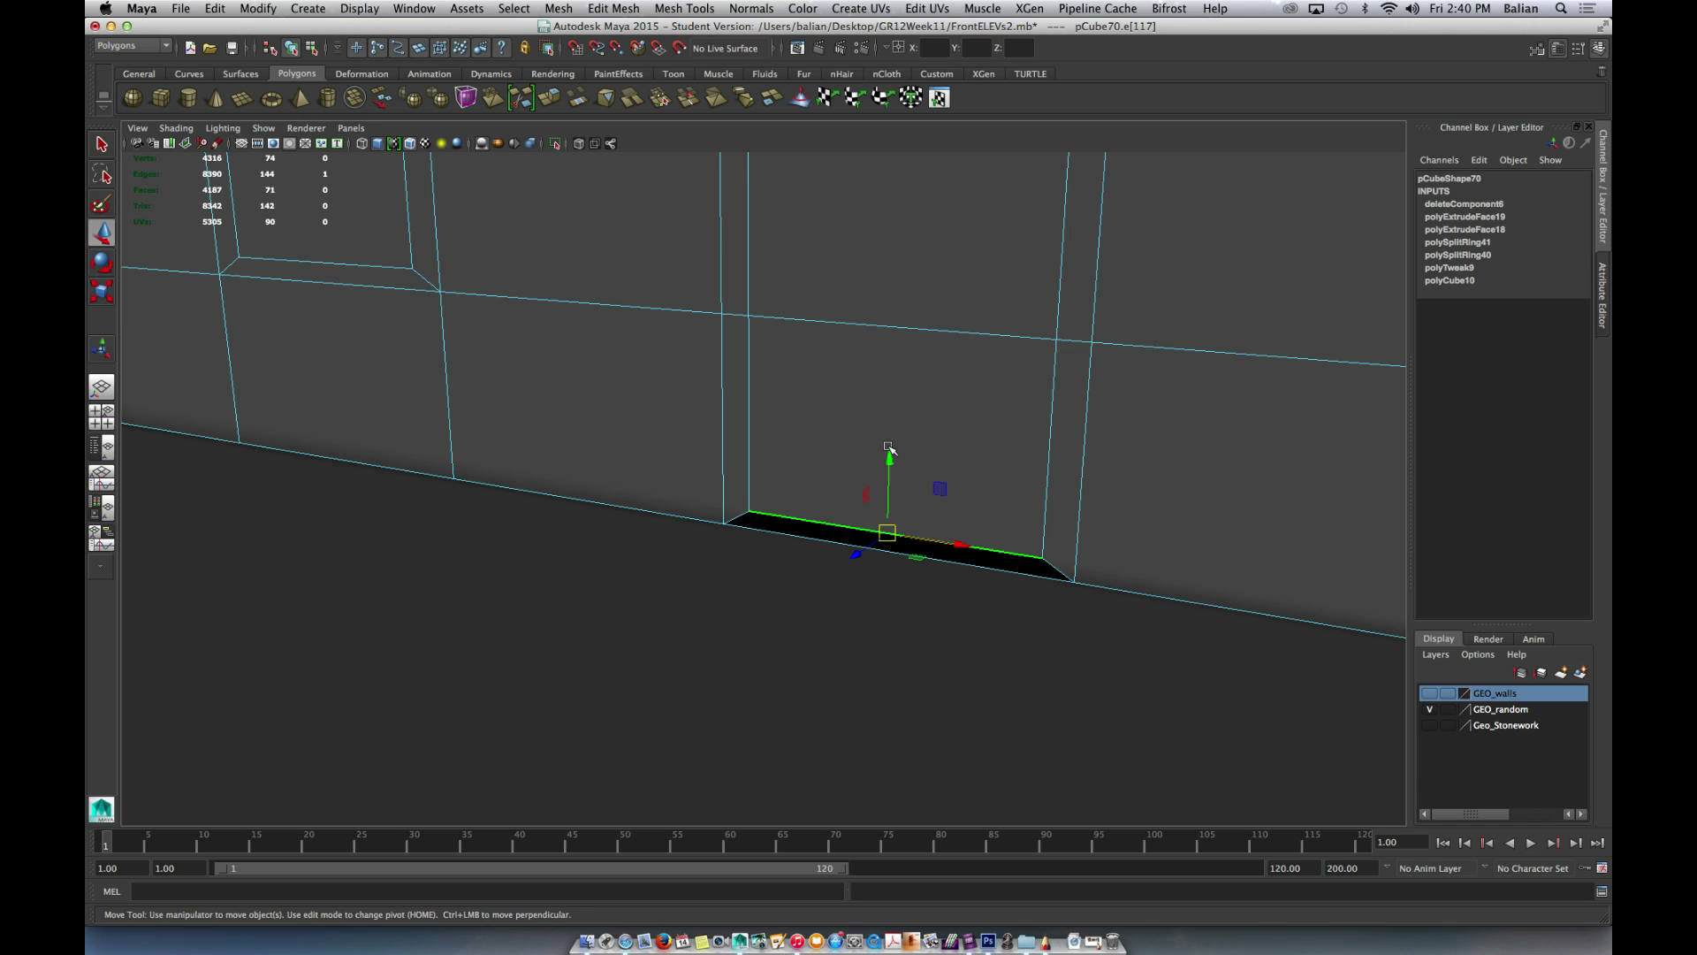
{"action": "left_click_drag", "start_coordinate": [890, 455], "coordinate": [890, 477]}
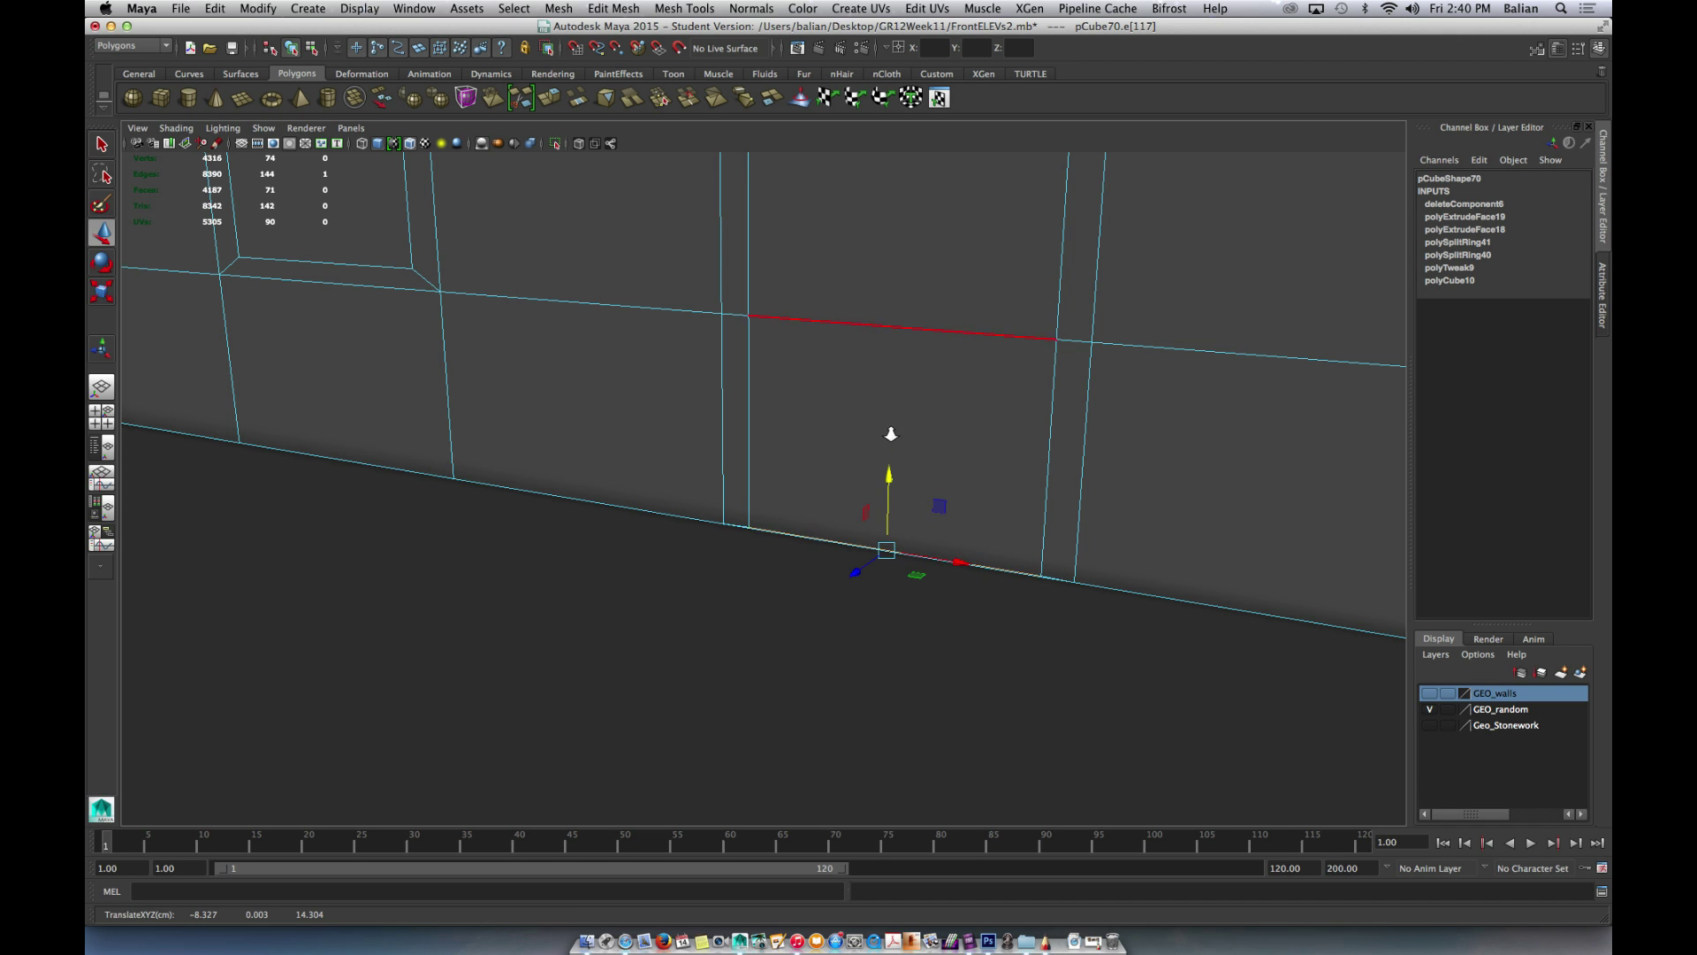
{"action": "scroll", "coordinate": [892, 435], "scroll_direction": "down", "scroll_amount": 5}
{"action": "scroll", "coordinate": [892, 435], "scroll_direction": "down", "scroll_amount": 2}
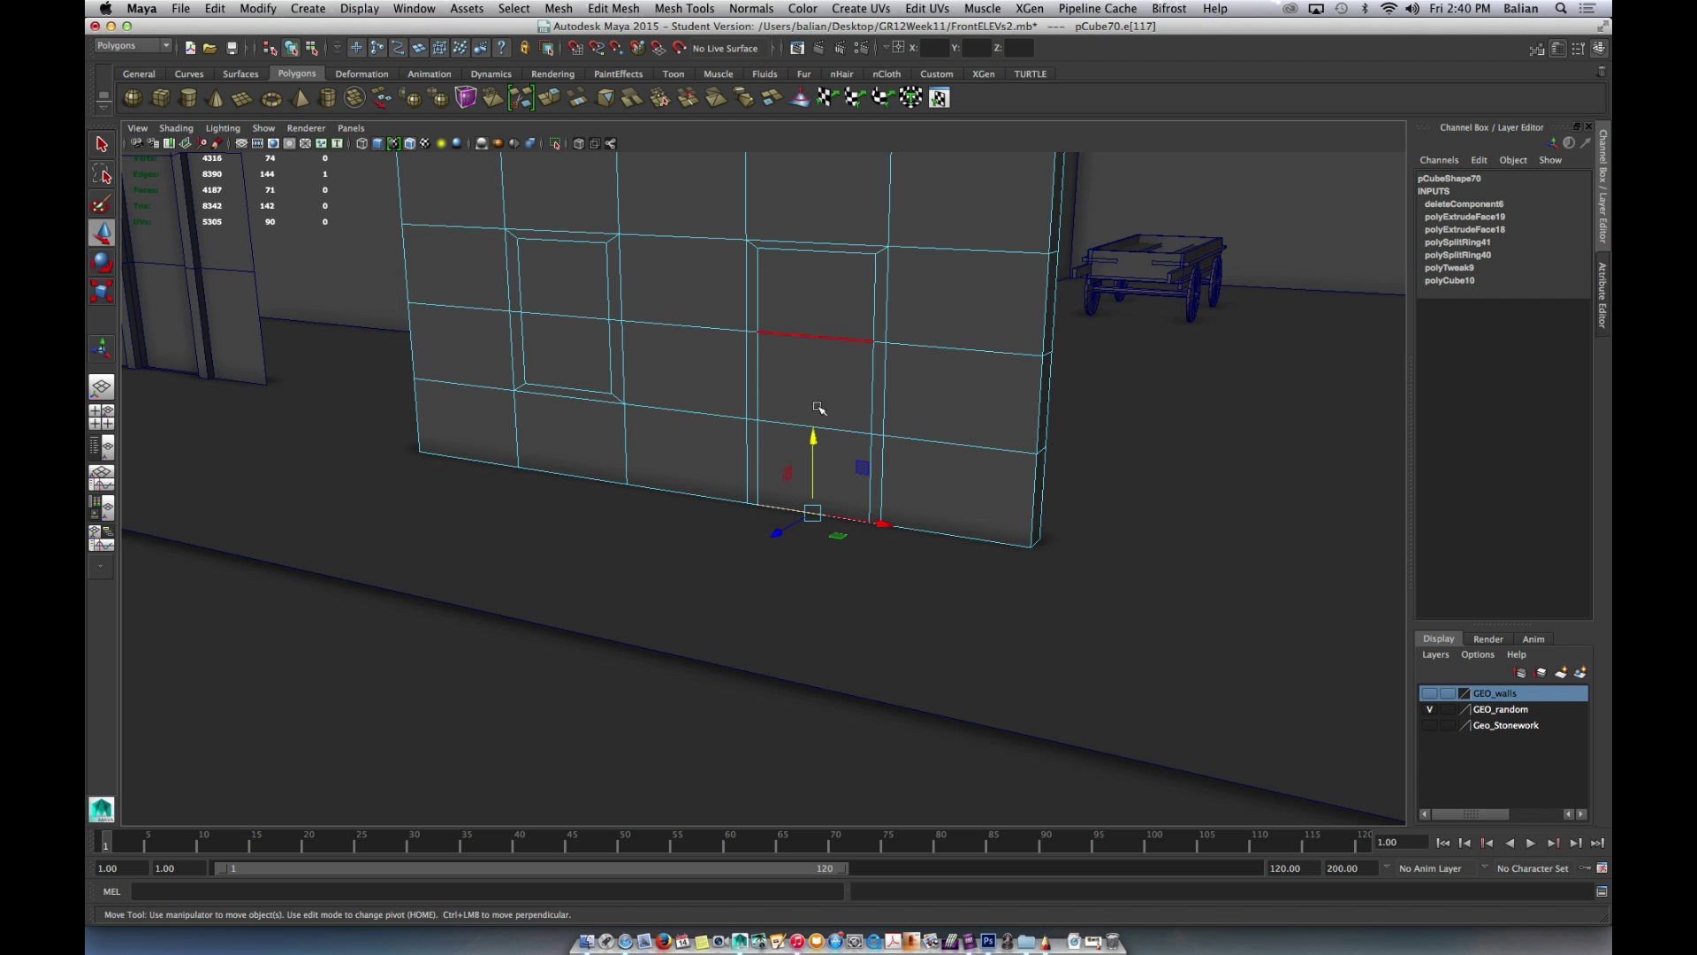
{"action": "left_click_drag", "start_coordinate": [810, 357], "coordinate": [827, 390], "text": "alt"}
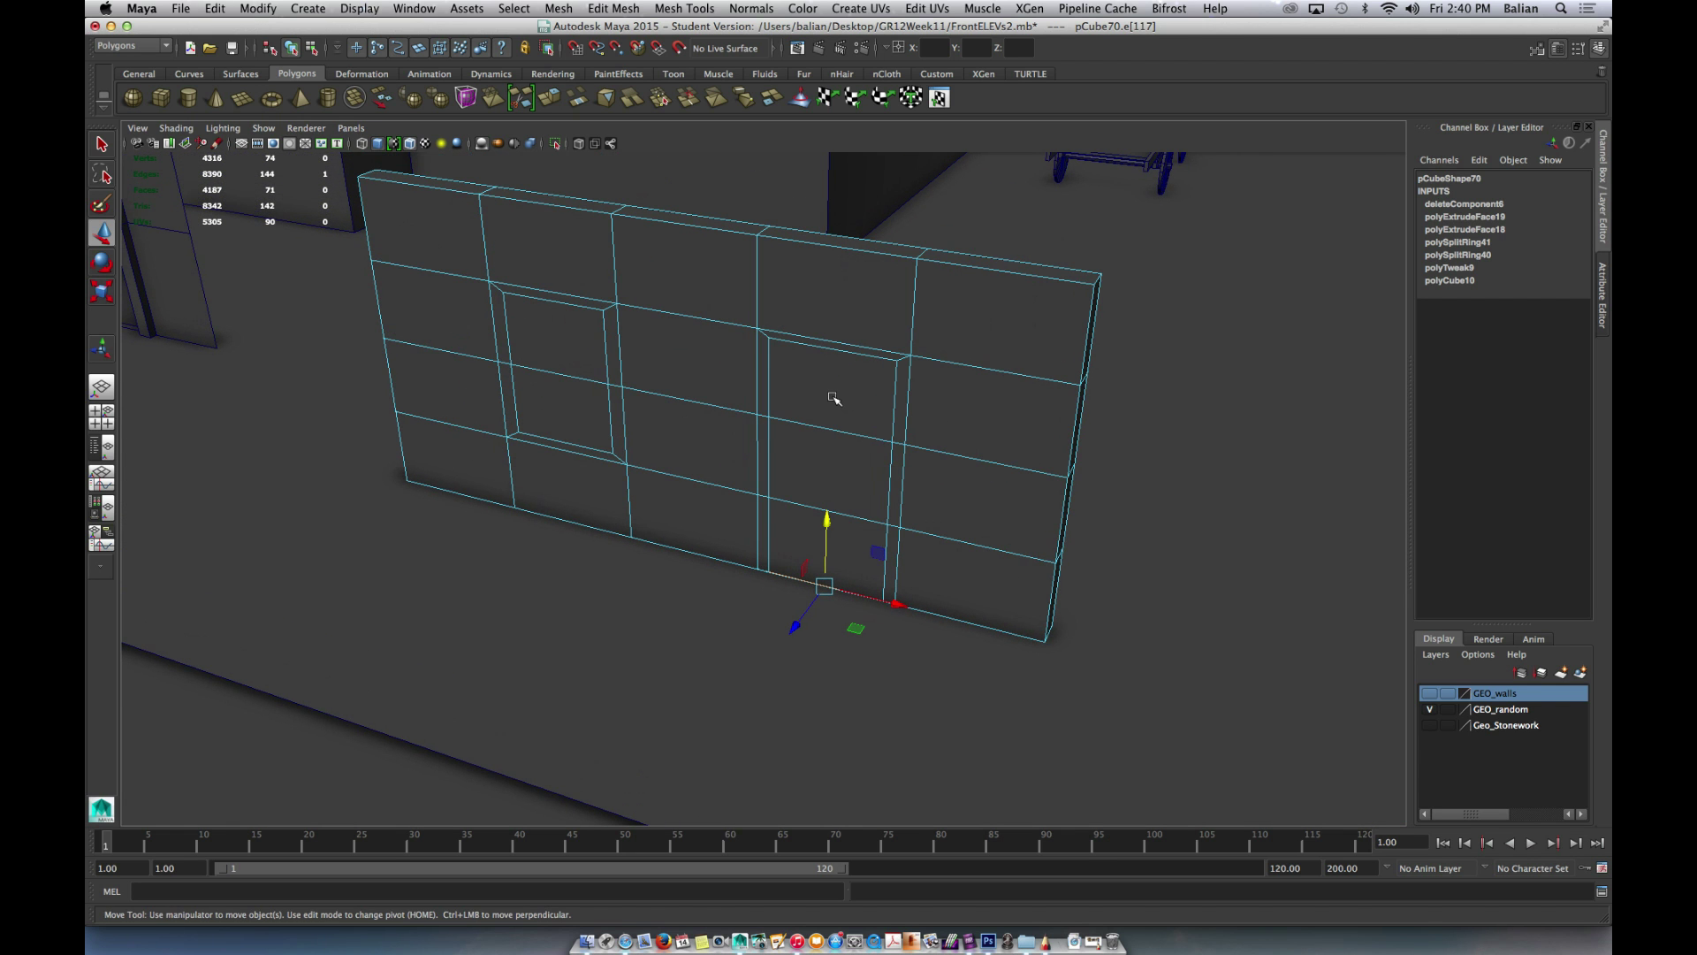
{"action": "scroll", "coordinate": [825, 394], "scroll_direction": "up", "scroll_amount": 5}
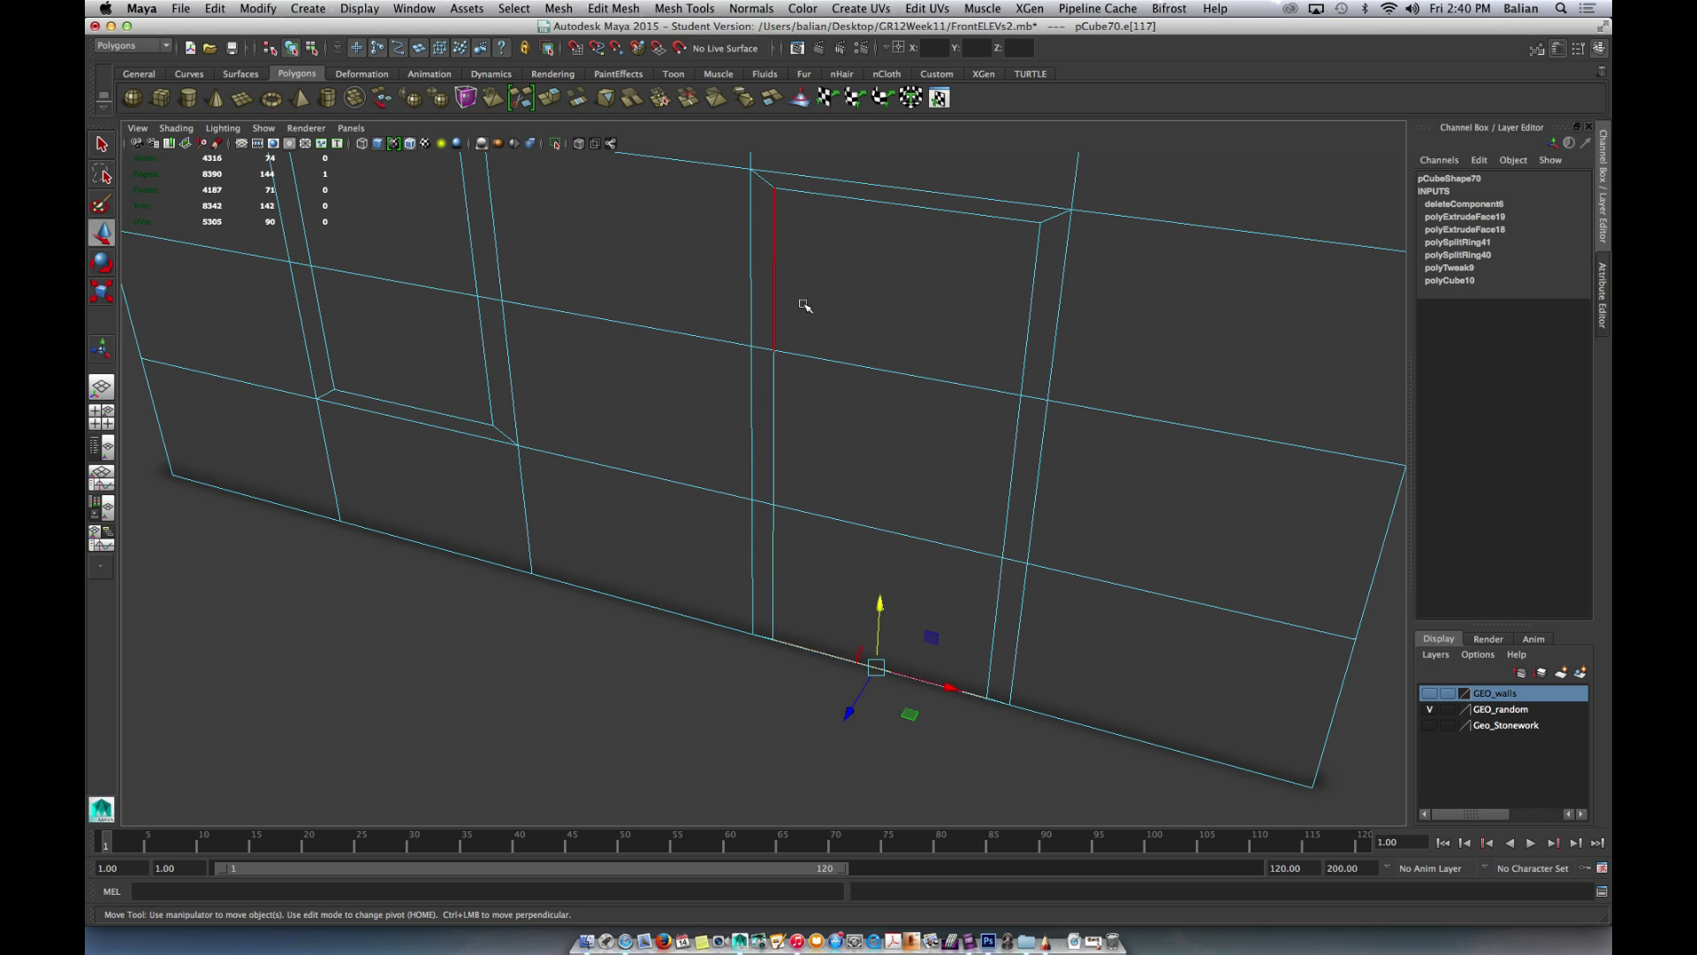
{"action": "right_click_drag", "start_coordinate": [761, 559], "coordinate": [758, 596]}
- Select the door-frame face loop and extrude it slightly outward into a frame
{"action": "left_click", "coordinate": [761, 583]}
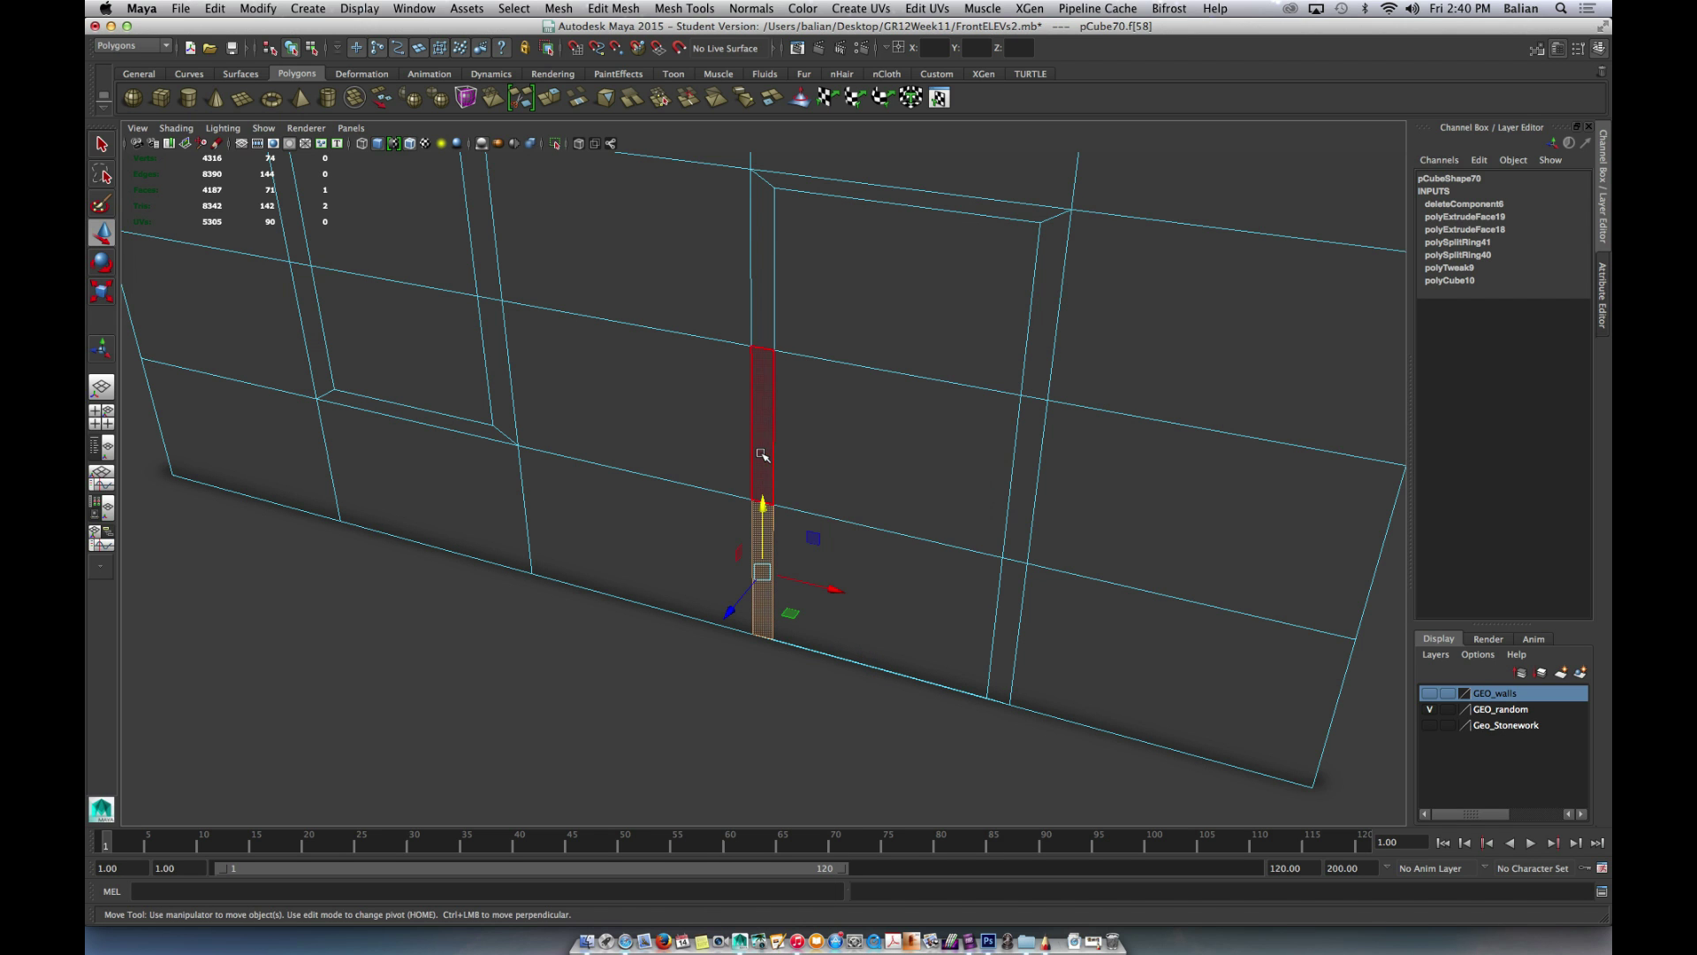
{"action": "double_click", "coordinate": [761, 455]}
{"action": "left_click_drag", "start_coordinate": [915, 455], "coordinate": [884, 433], "text": "alt"}
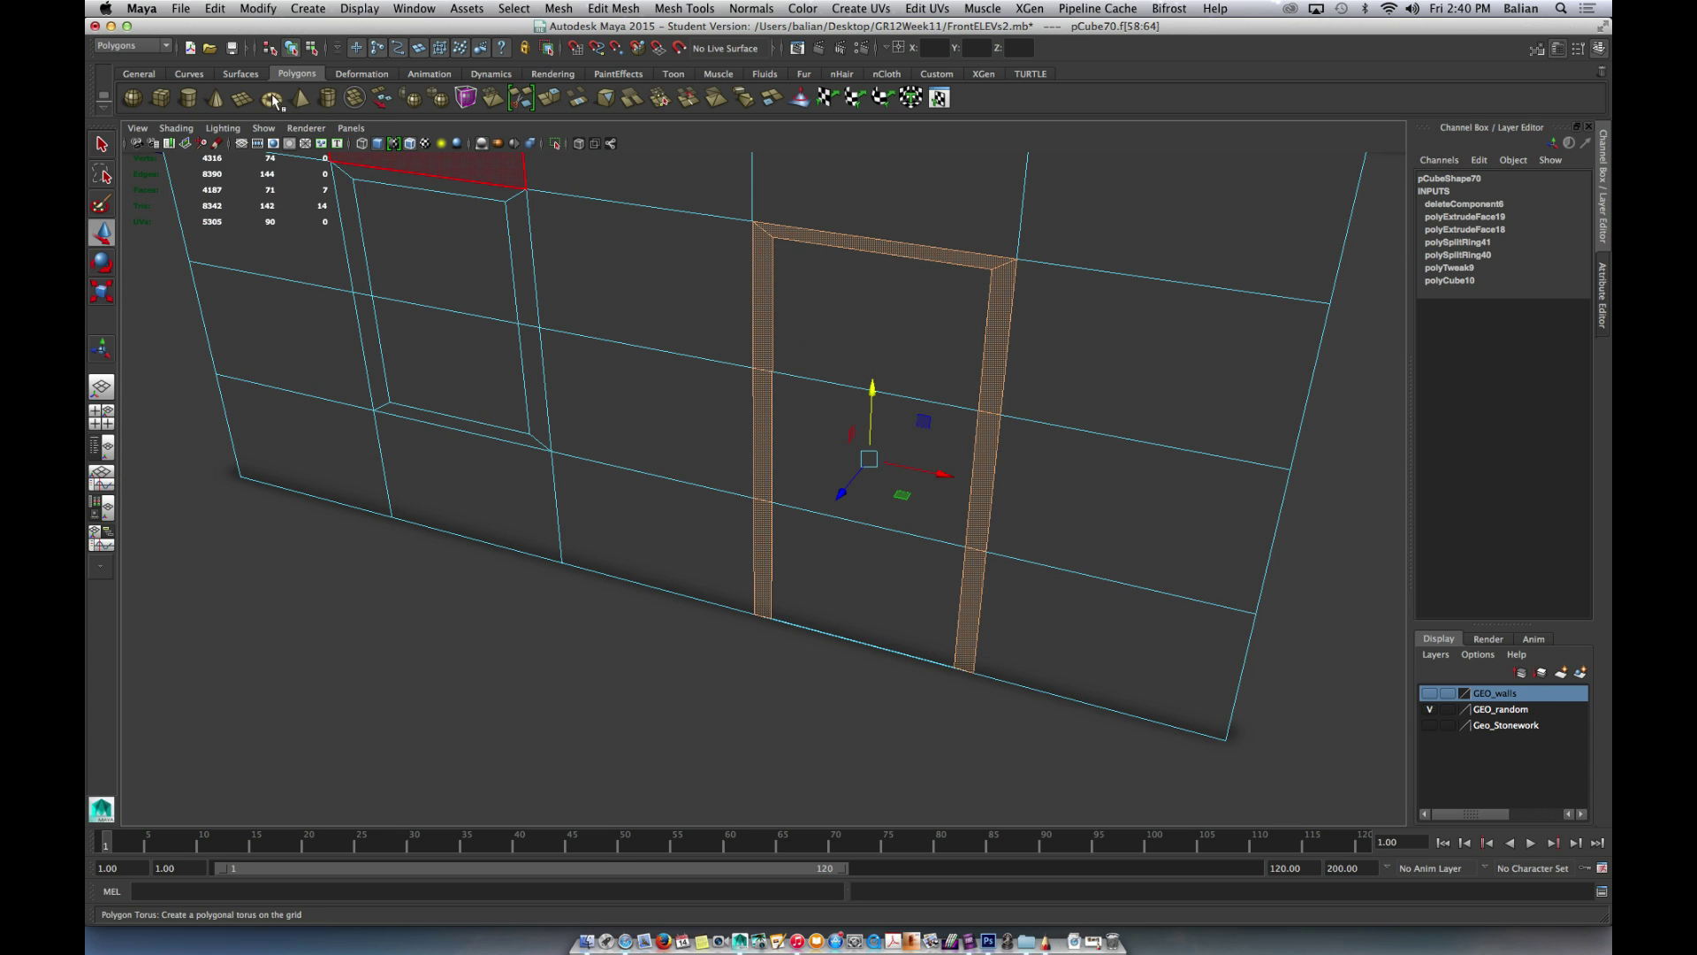
{"action": "key", "text": "ctrl+e"}
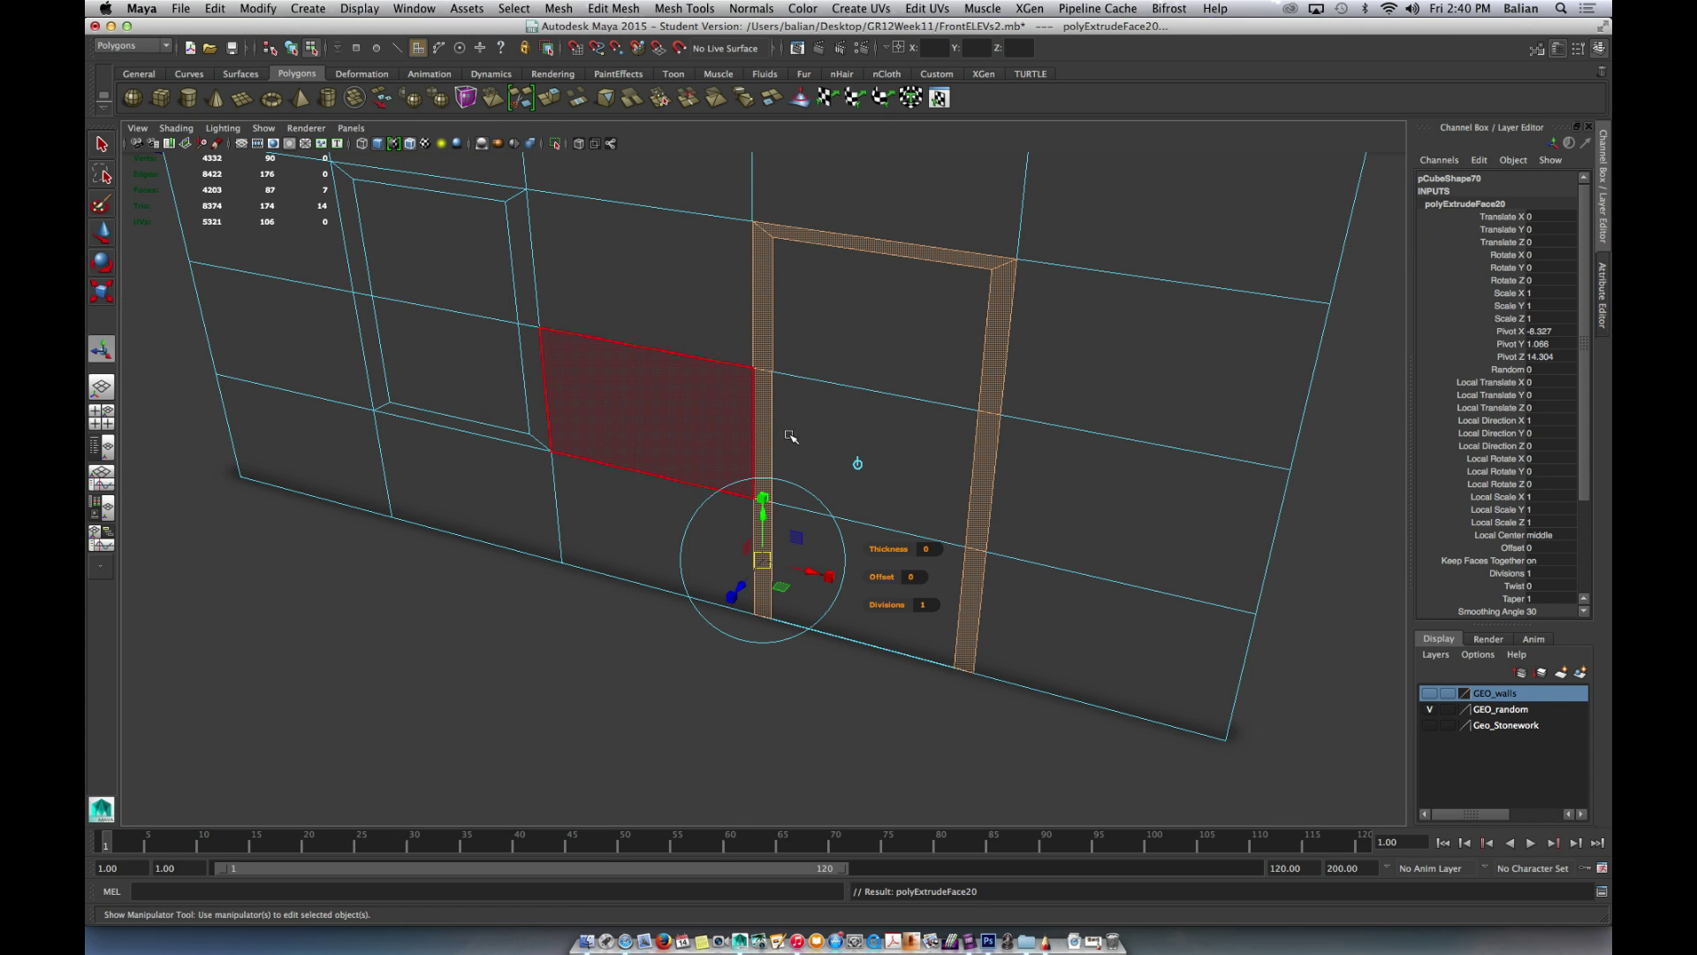
{"action": "left_click_drag", "start_coordinate": [749, 587], "coordinate": [742, 592]}
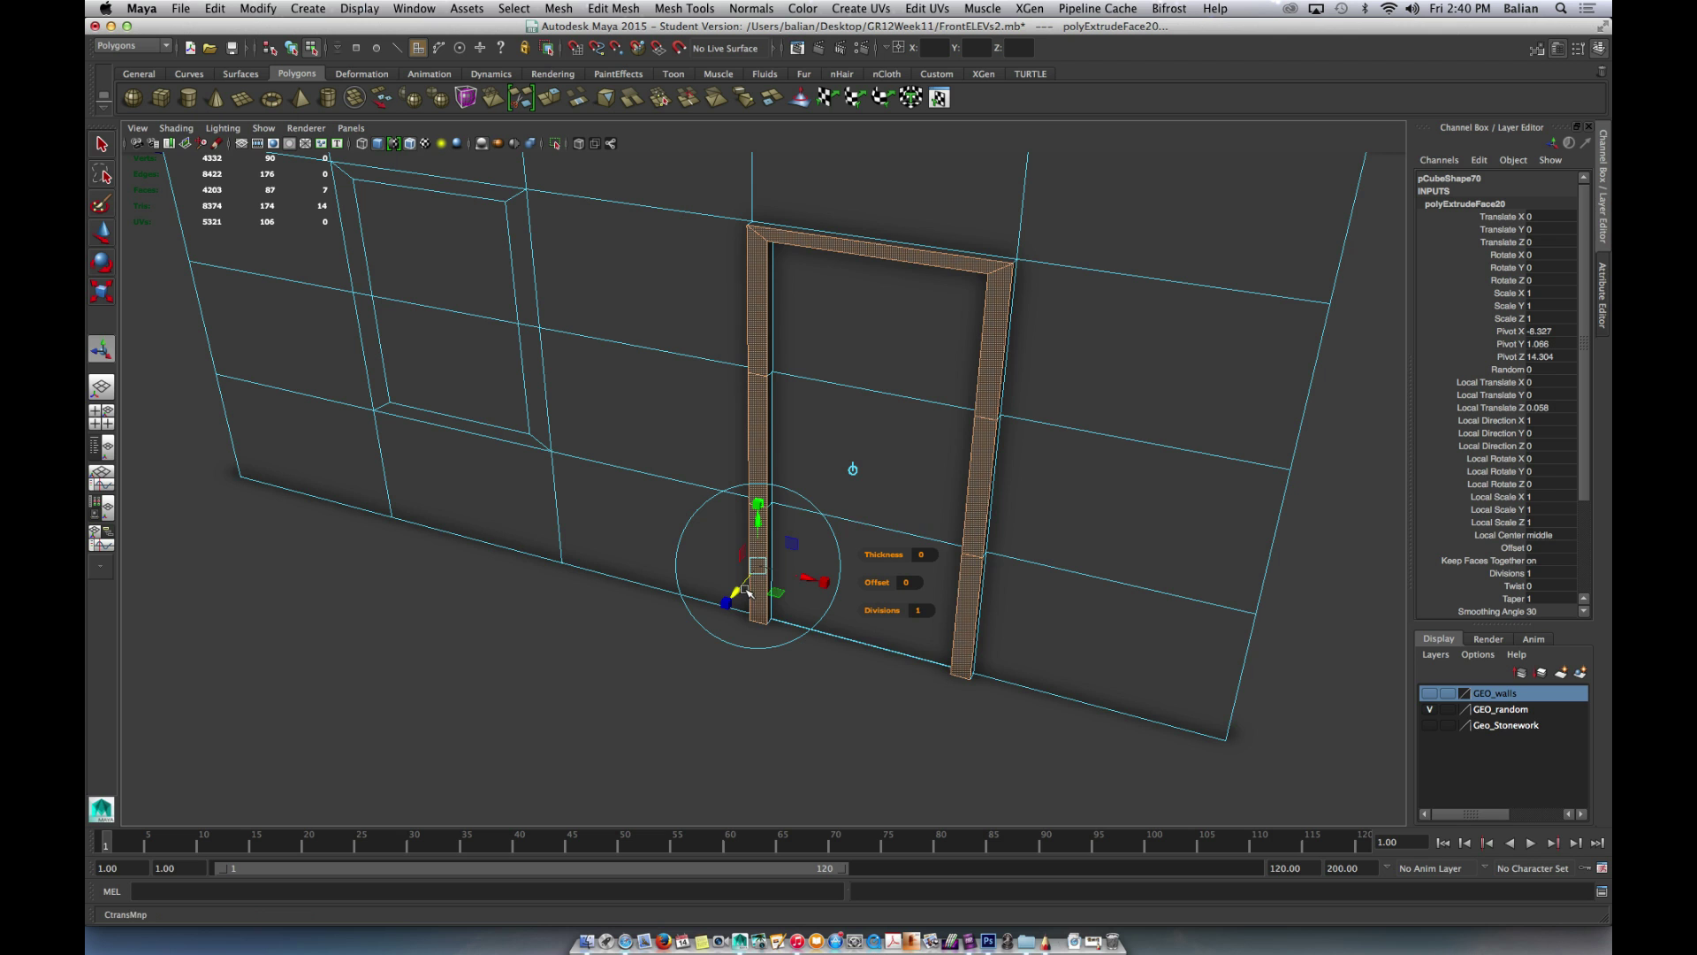
{"action": "mouse_move", "coordinate": [844, 566]}
{"action": "left_mouse_down", "text": "alt"}
{"action": "mouse_move", "coordinate": [829, 550]}
{"action": "mouse_move", "coordinate": [800, 565]}
{"action": "mouse_move", "coordinate": [818, 557]}
{"action": "left_mouse_up", "text": "alt"}
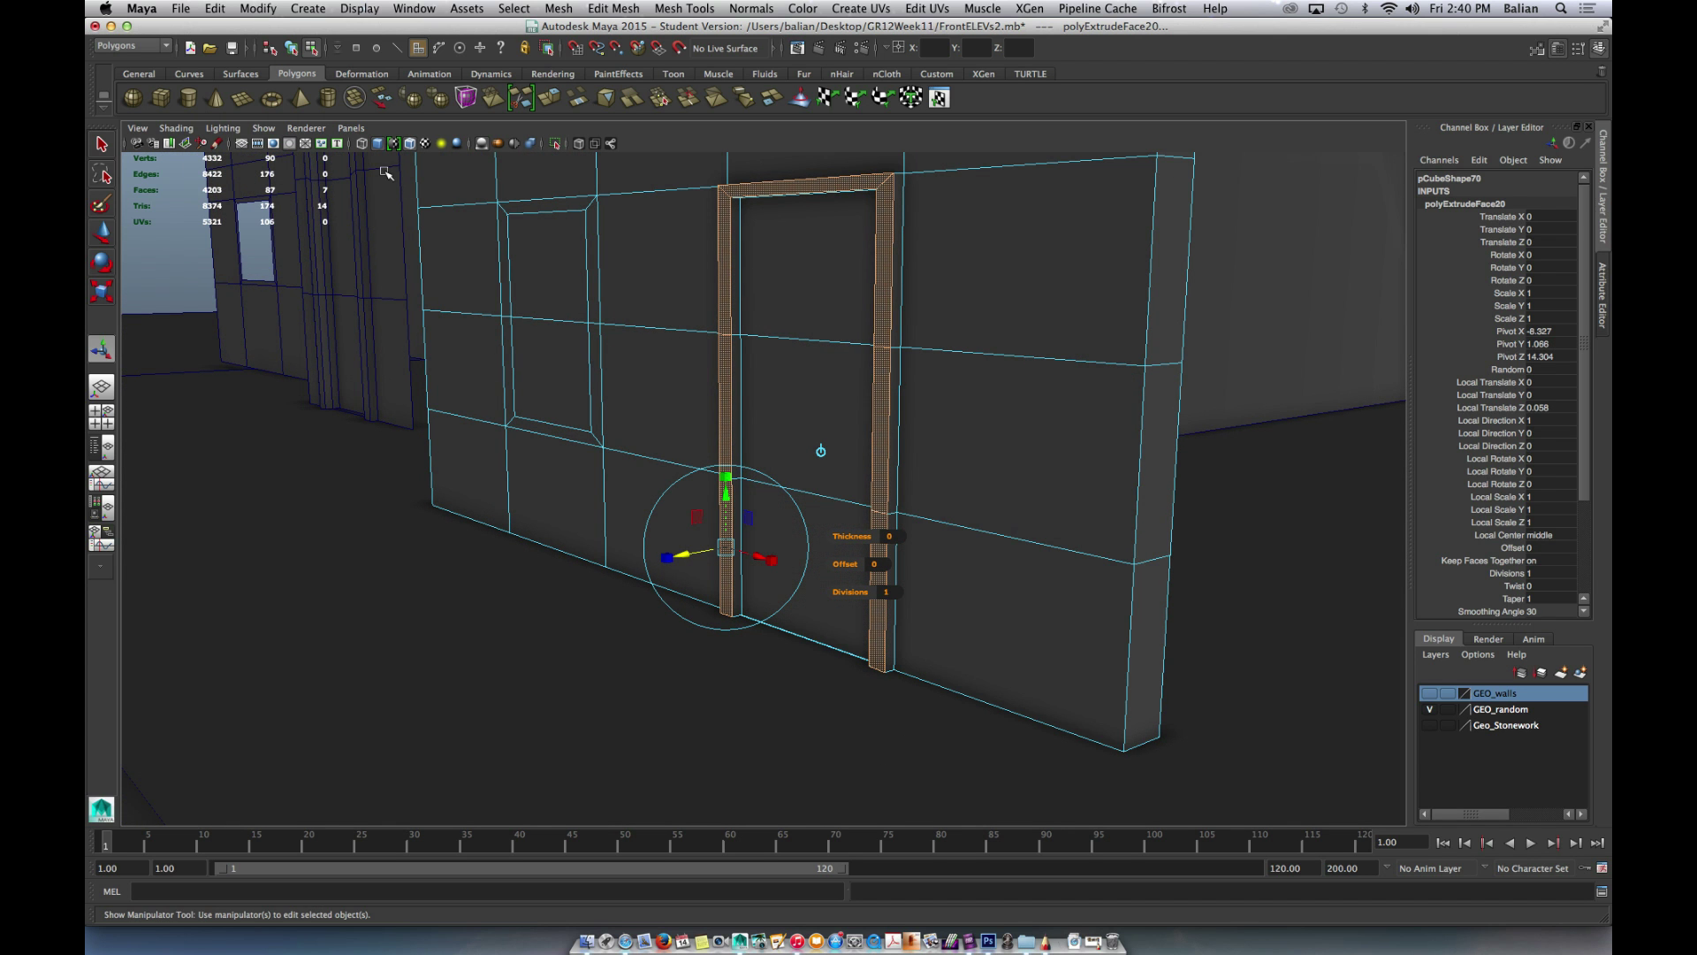
- Set the viewport renderer to Viewport 2.0
{"action": "left_click", "coordinate": [305, 128]}
{"action": "left_click", "coordinate": [333, 152]}
{"action": "scroll", "coordinate": [841, 519], "scroll_direction": "up", "scroll_amount": 2}
{"action": "scroll", "coordinate": [840, 508], "scroll_direction": "down", "scroll_amount": 3}
- Select the door's top and middle faces and view the wall more head-on
{"action": "left_click", "coordinate": [836, 314], "text": "shift"}
{"action": "left_click", "coordinate": [850, 386], "text": "shift"}
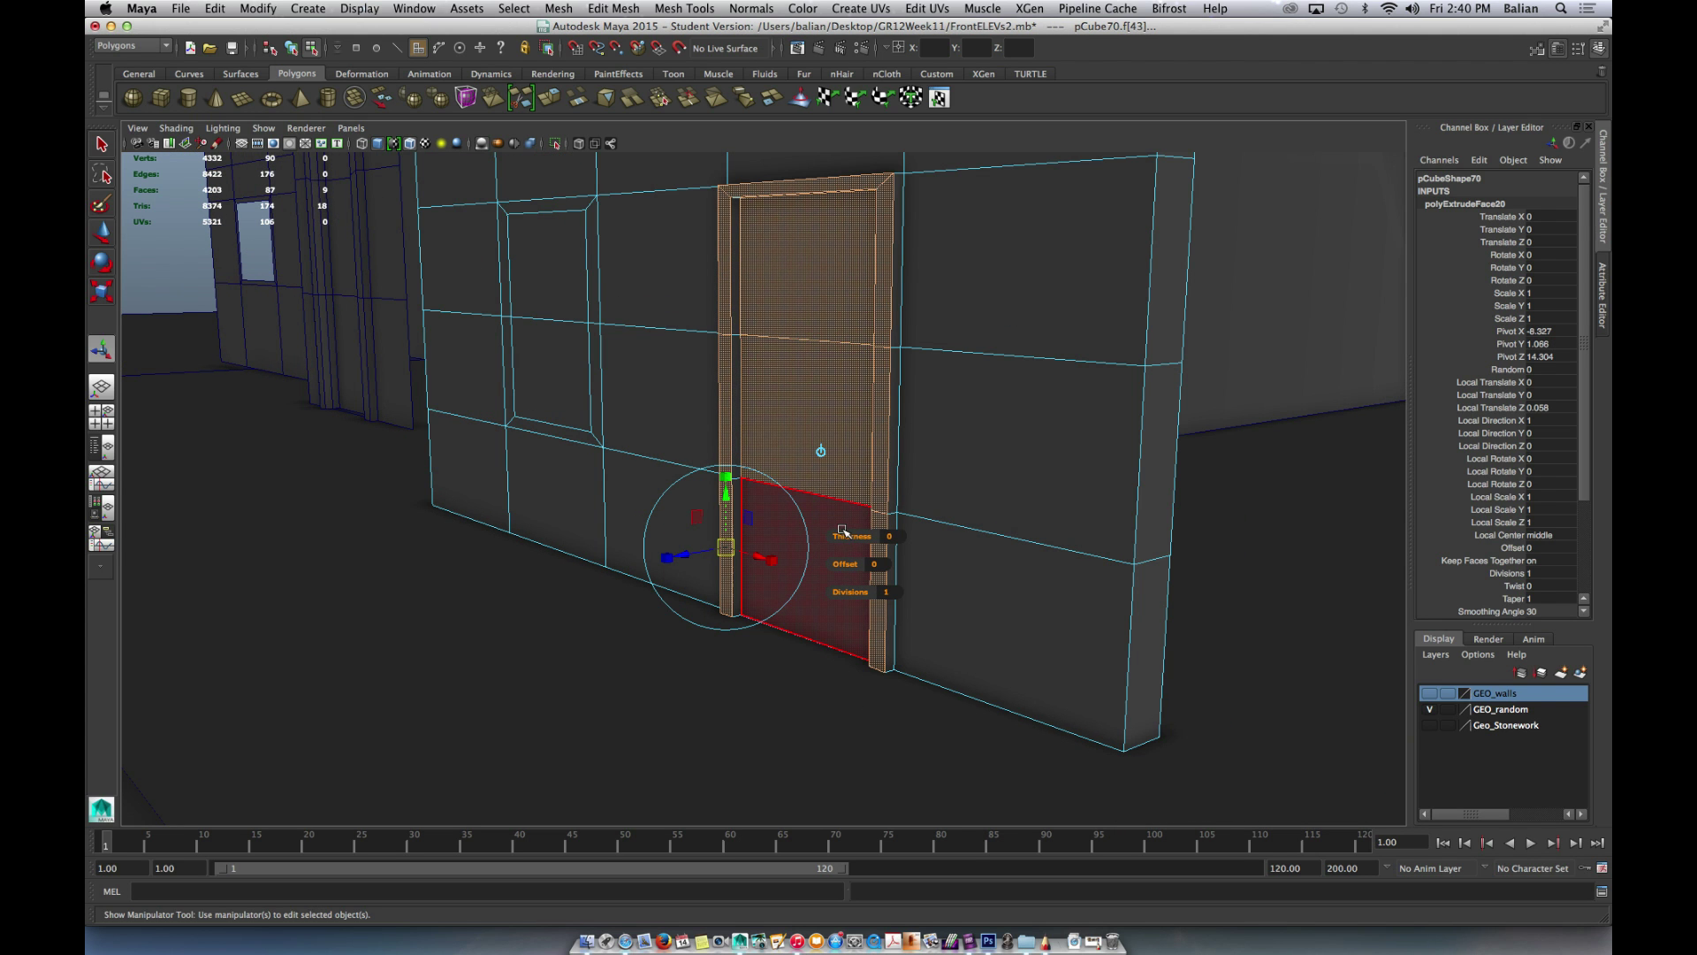
{"action": "left_click_drag", "start_coordinate": [835, 530], "coordinate": [840, 444], "text": "alt"}
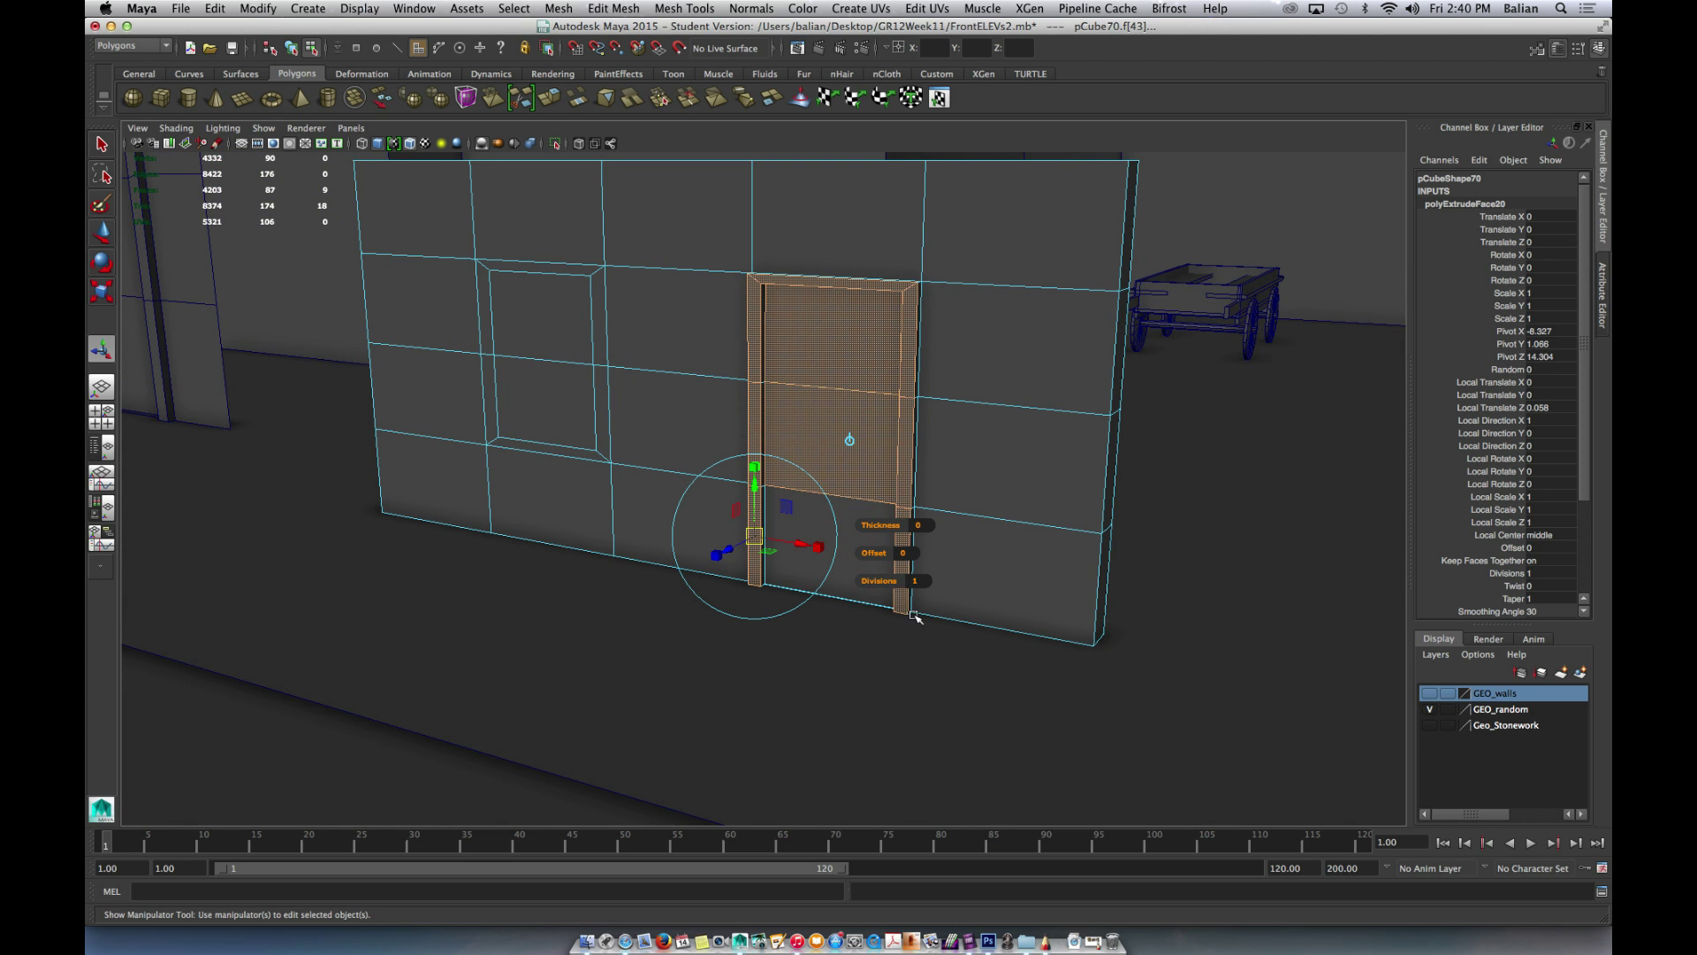
- Select the wall piece and pick its bottom, middle and top door faces
{"action": "left_click", "coordinate": [842, 576]}
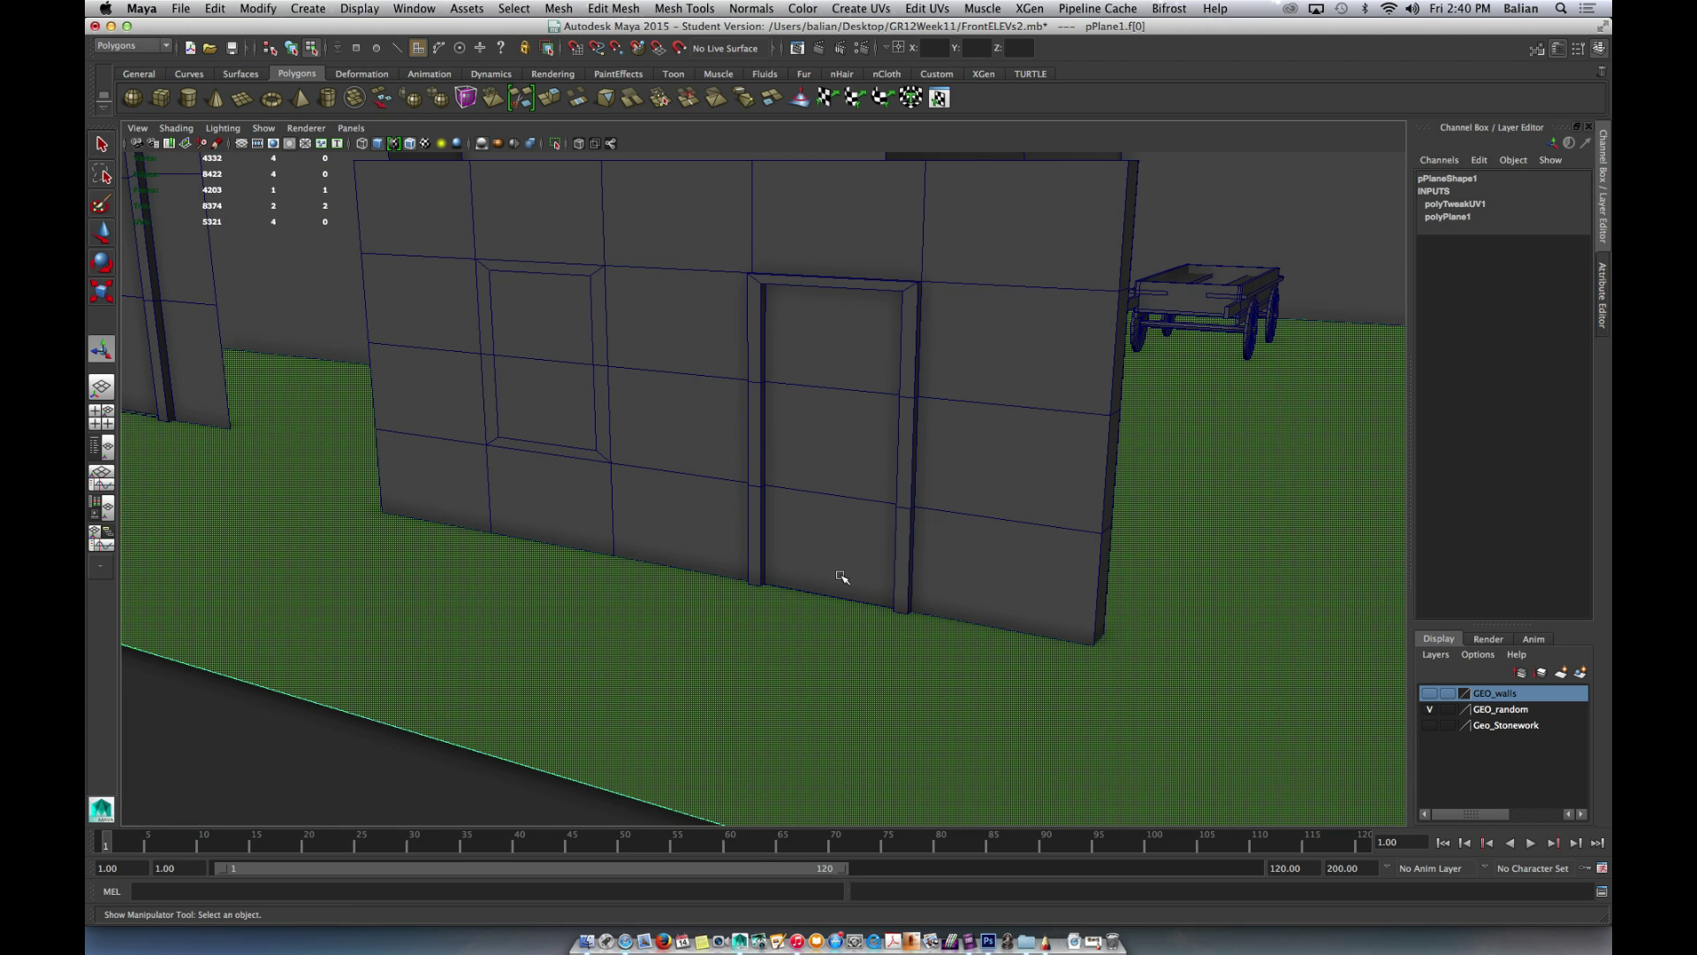
{"action": "right_click_drag", "start_coordinate": [866, 450], "coordinate": [851, 469]}
{"action": "right_click_drag", "start_coordinate": [1193, 492], "coordinate": [1260, 468]}
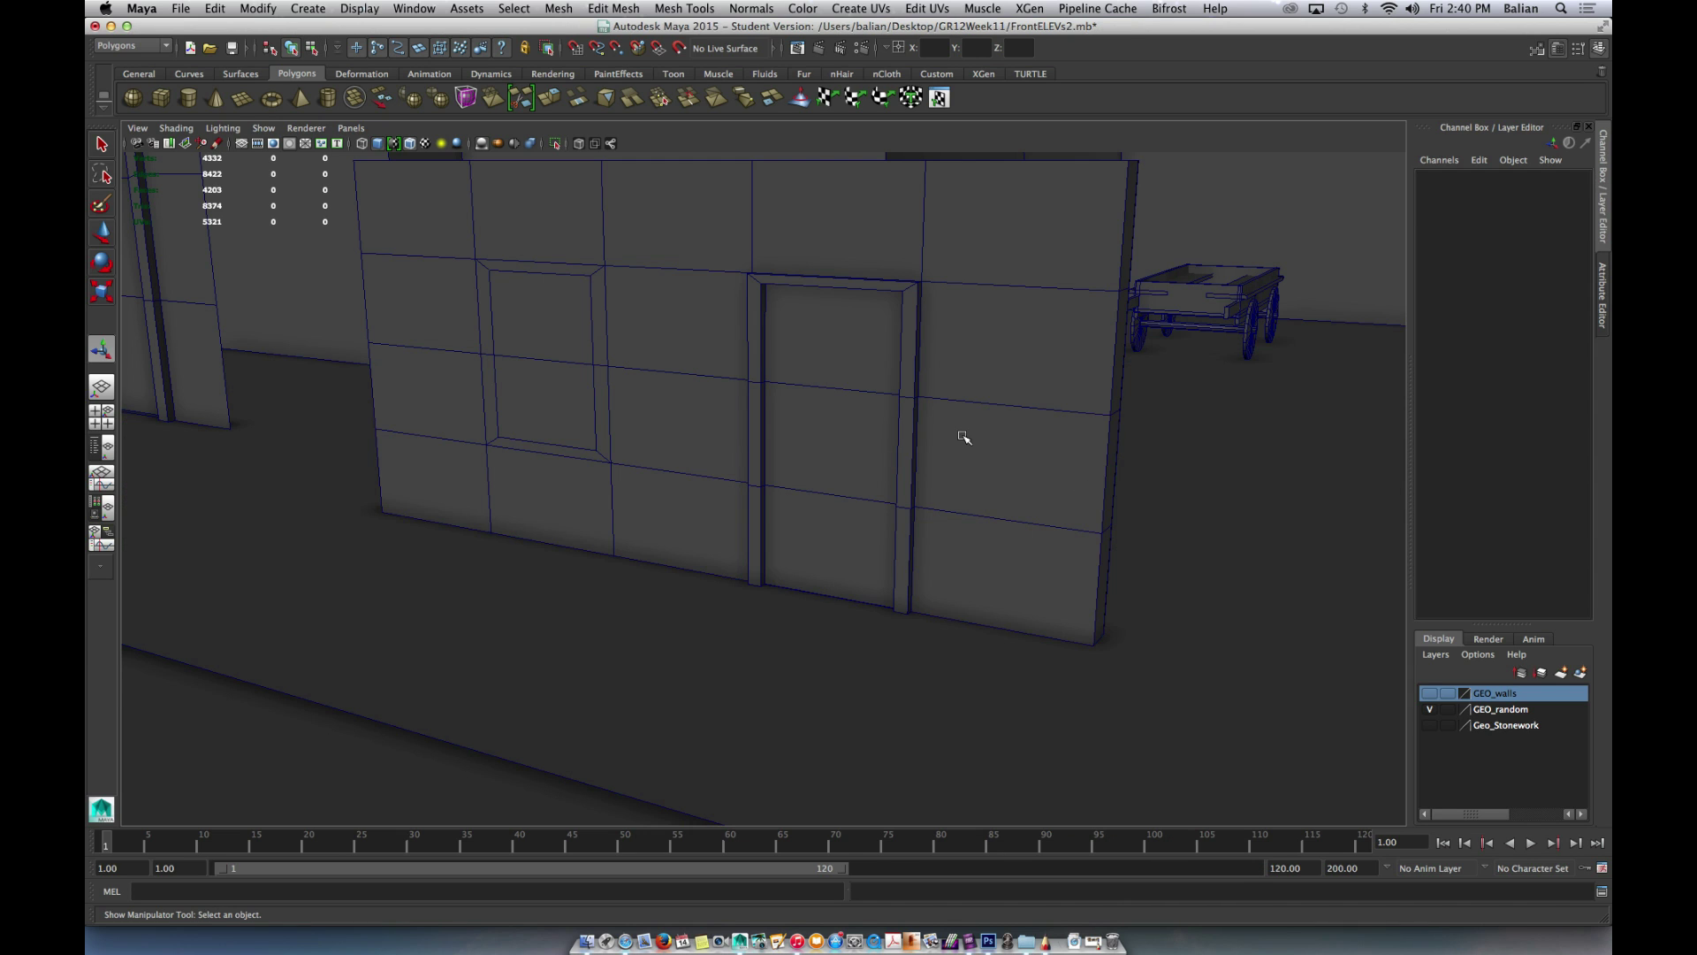
{"action": "left_click", "coordinate": [964, 436]}
{"action": "right_click_drag", "start_coordinate": [818, 526], "coordinate": [816, 557]}
{"action": "left_click", "coordinate": [807, 534]}
{"action": "left_click", "coordinate": [807, 455], "text": "shift"}
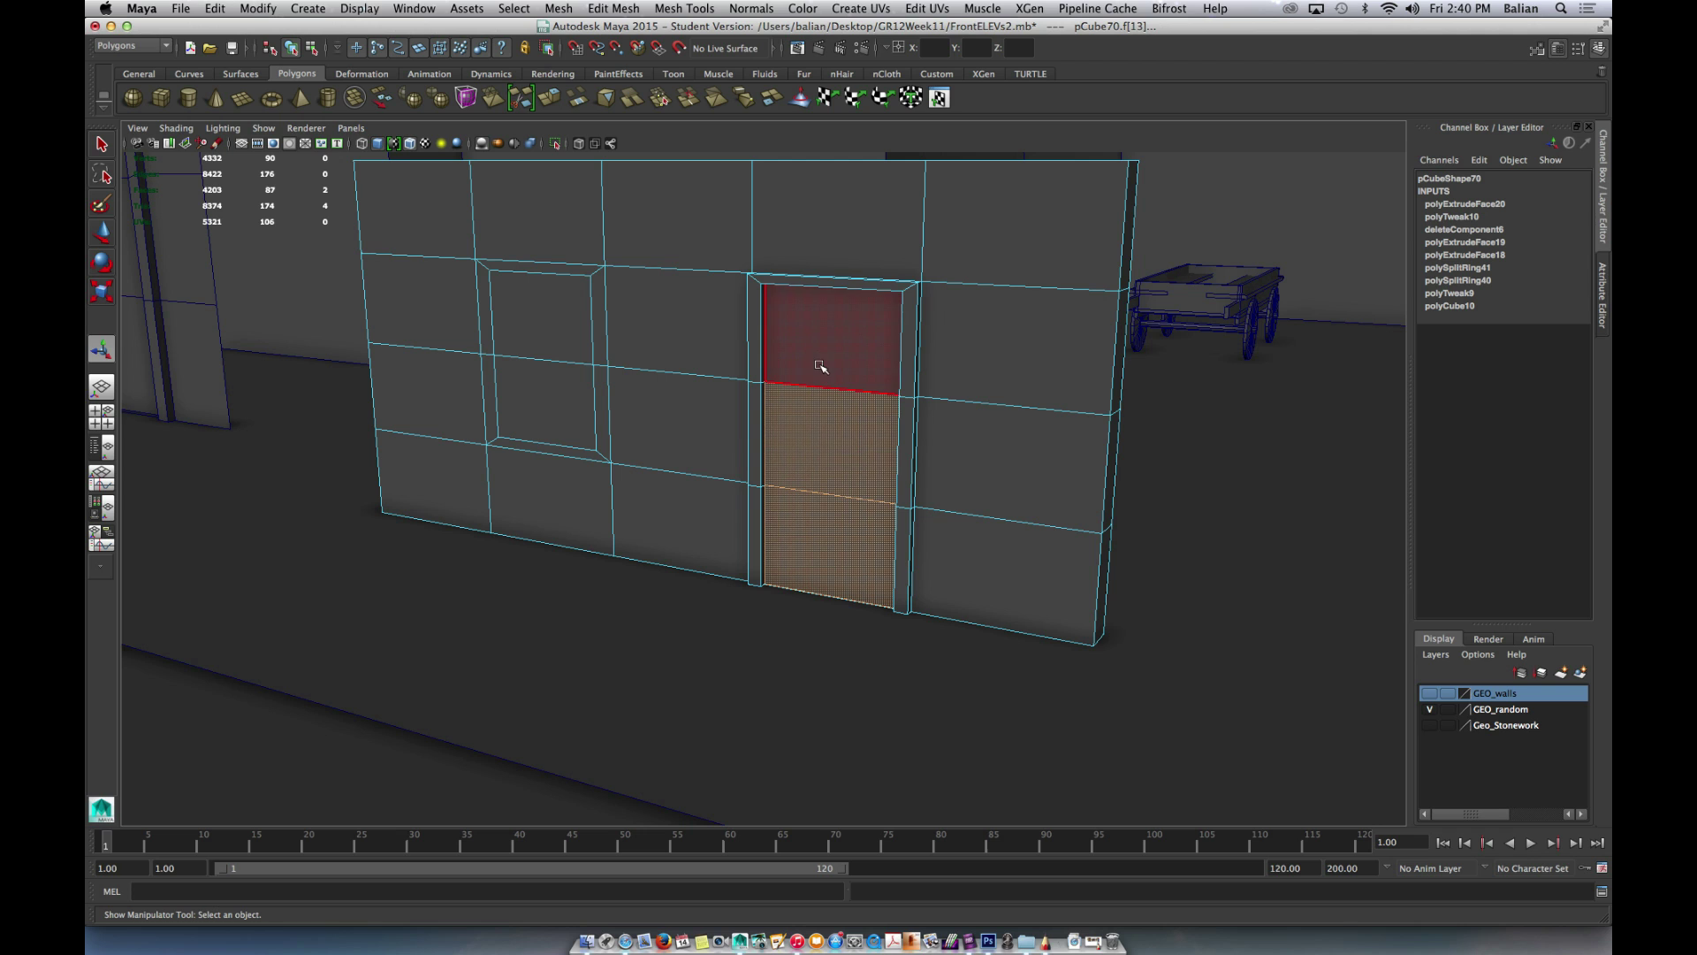
{"action": "left_click", "coordinate": [809, 358], "text": "shift"}
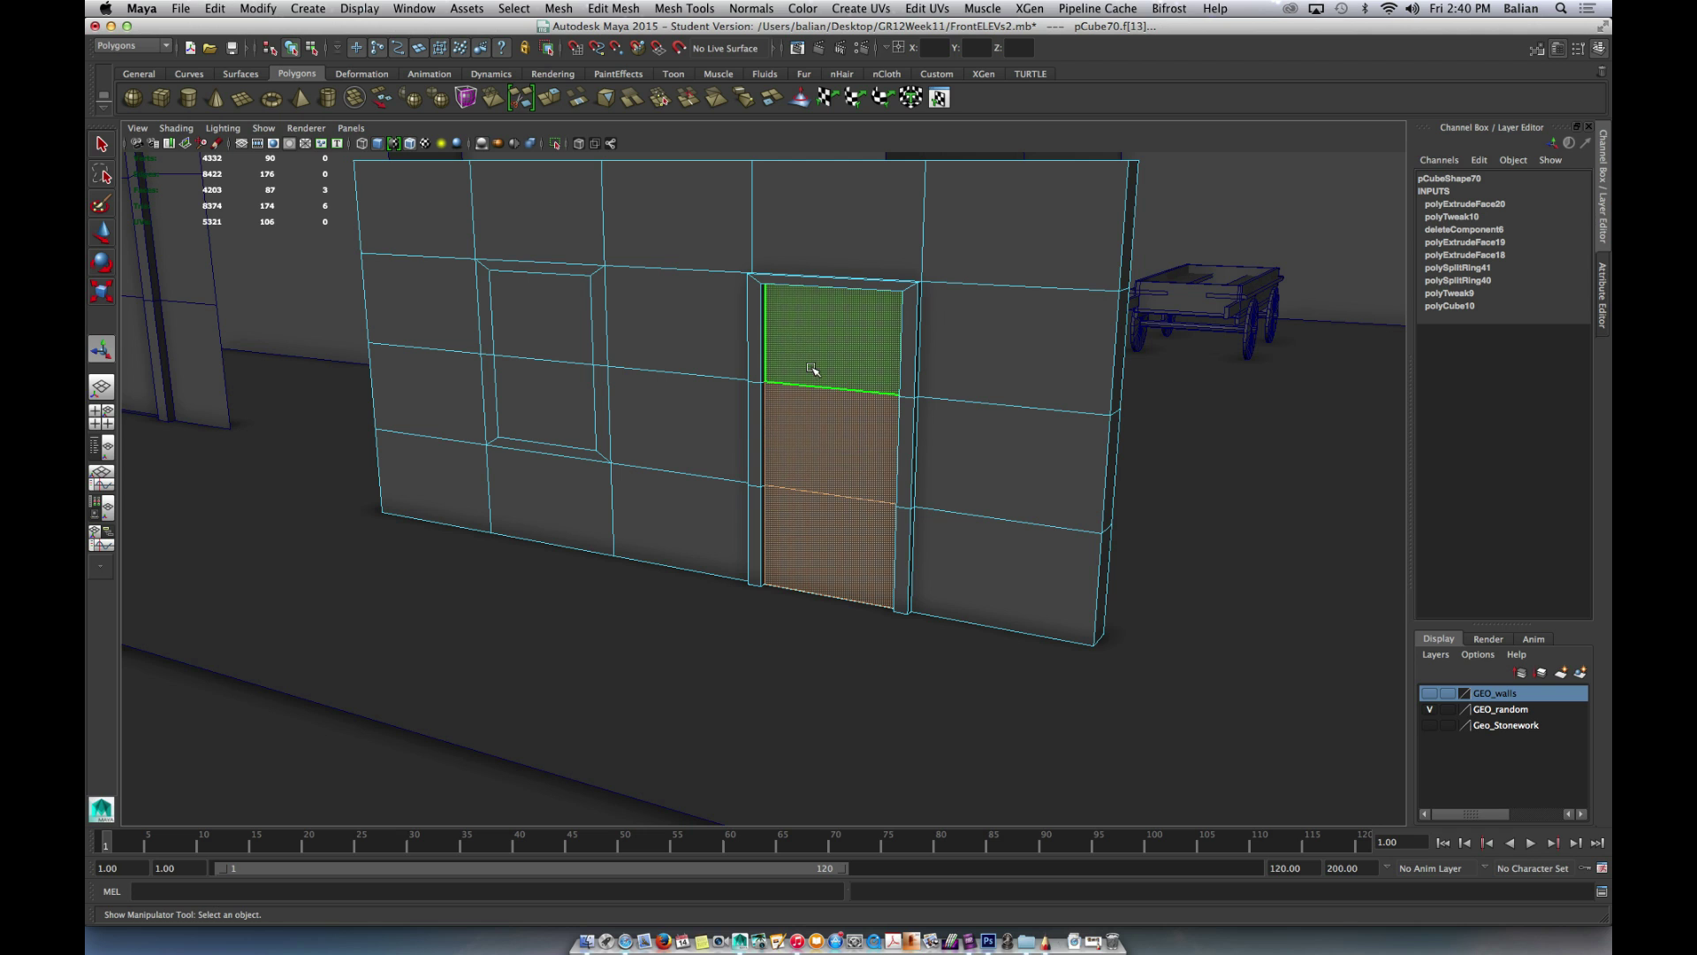
- Extrude the three door faces and push them back into the wall by -0.064
{"action": "left_click", "coordinate": [550, 99]}
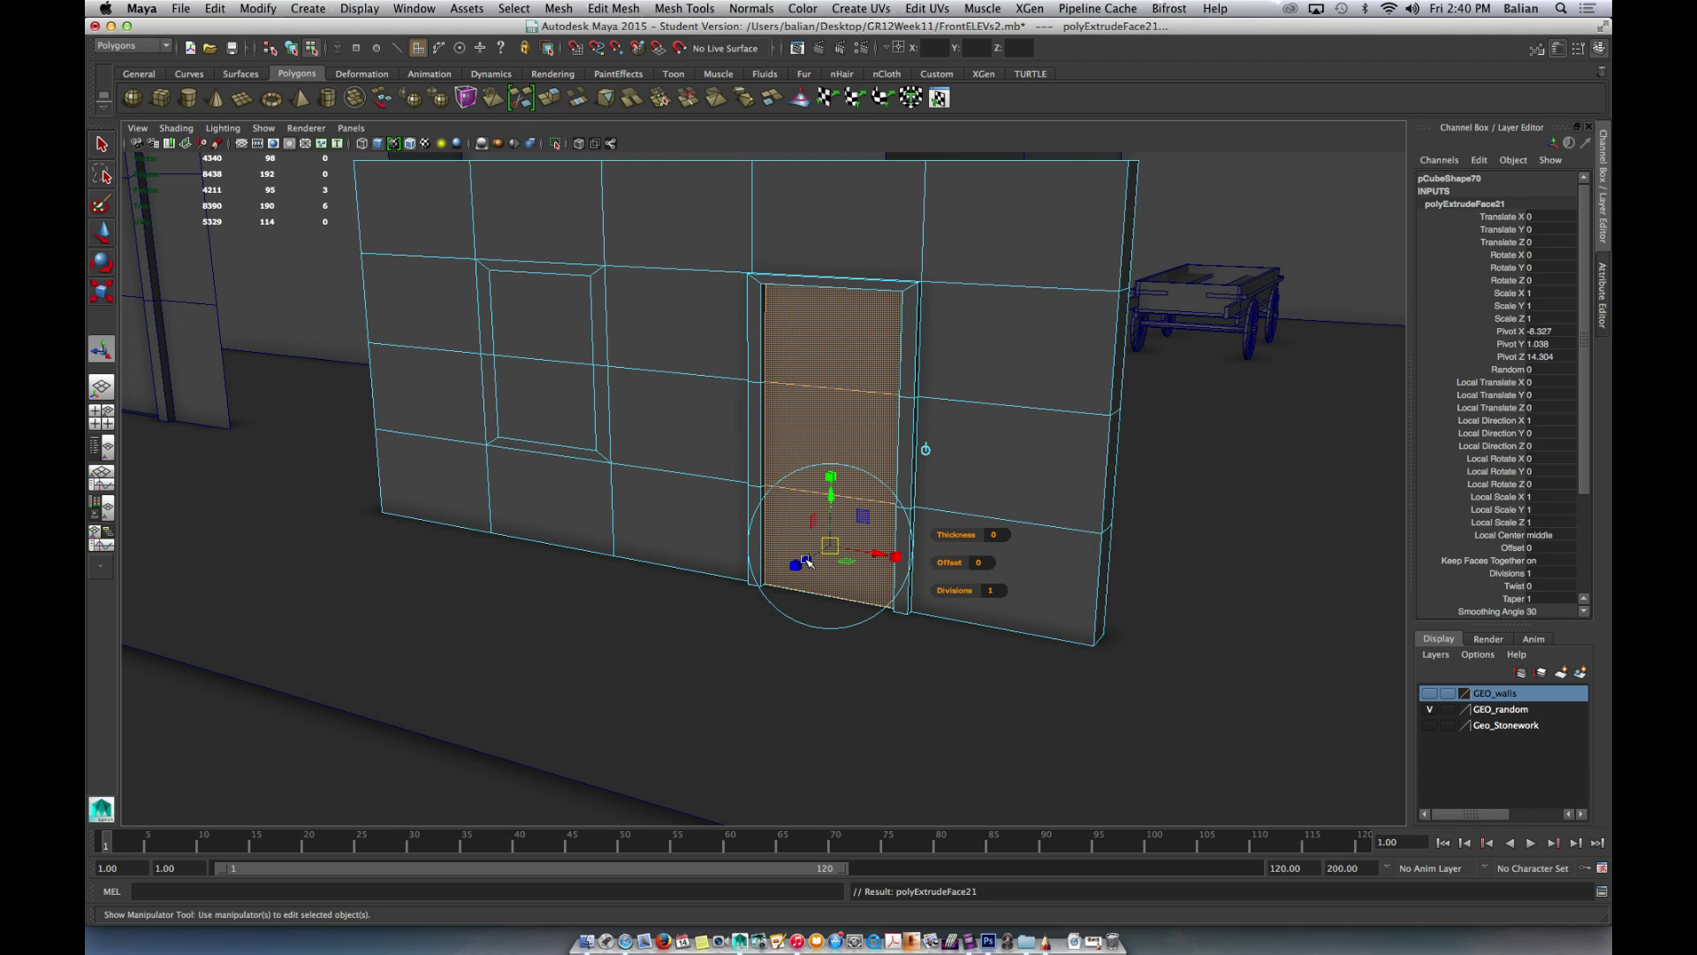
{"action": "left_click_drag", "start_coordinate": [810, 559], "coordinate": [813, 561]}
{"action": "key", "text": "t"}
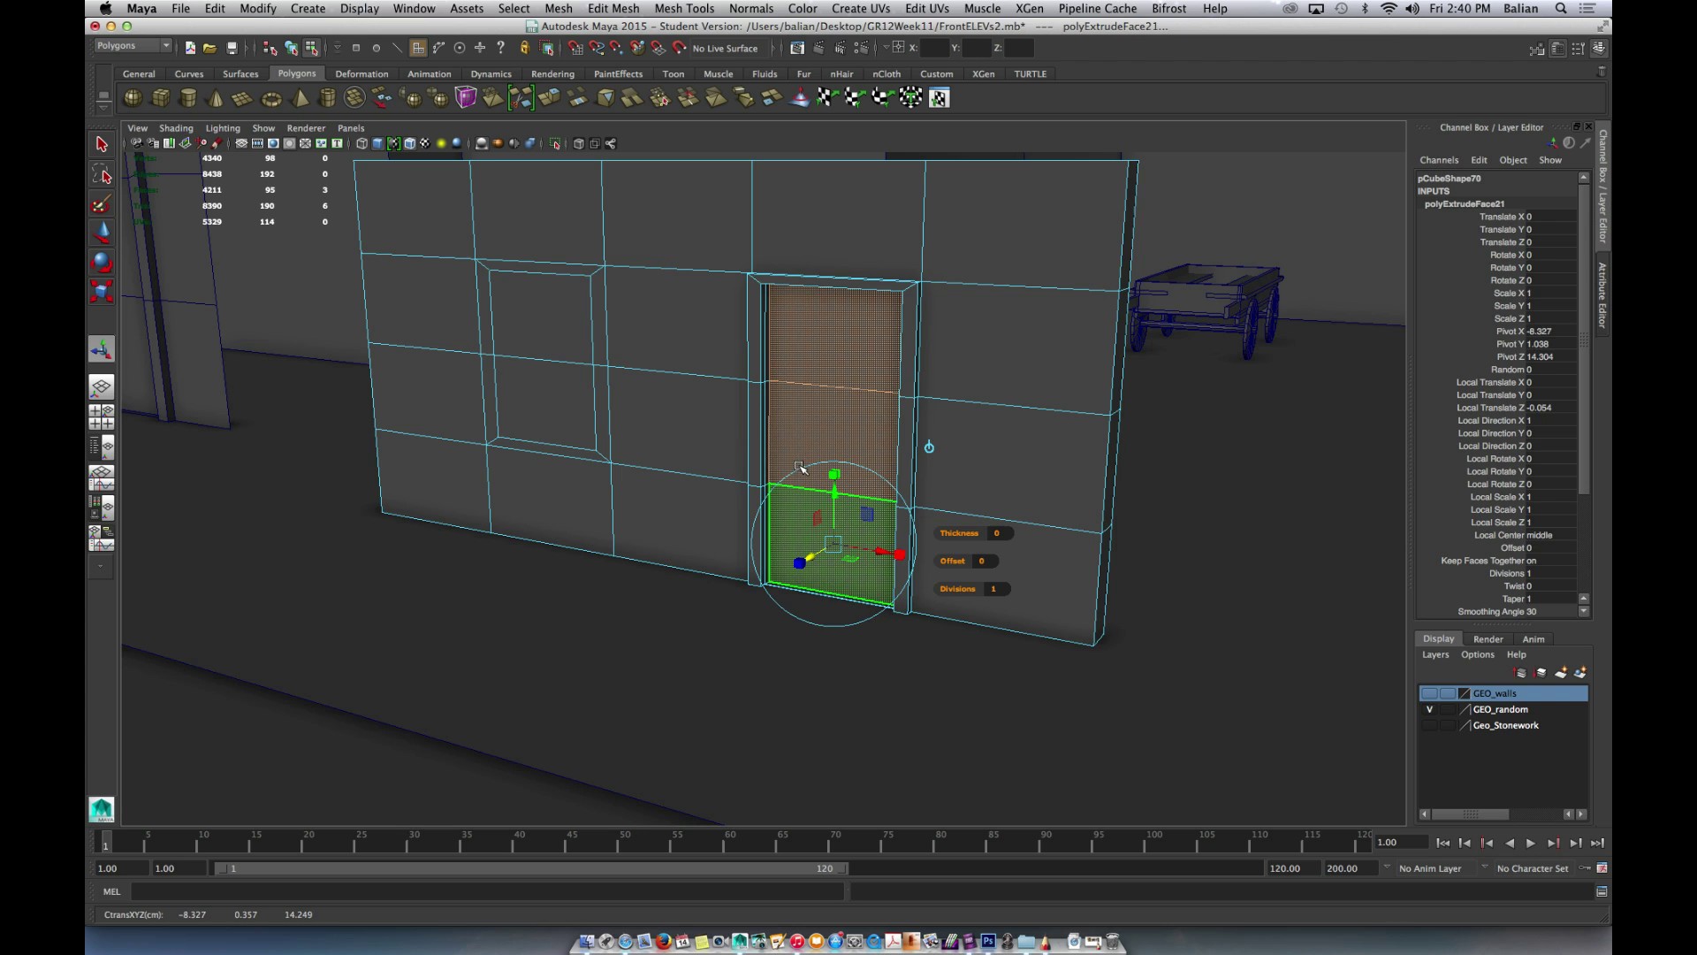
{"action": "scroll", "coordinate": [802, 373], "scroll_direction": "up", "scroll_amount": 5}
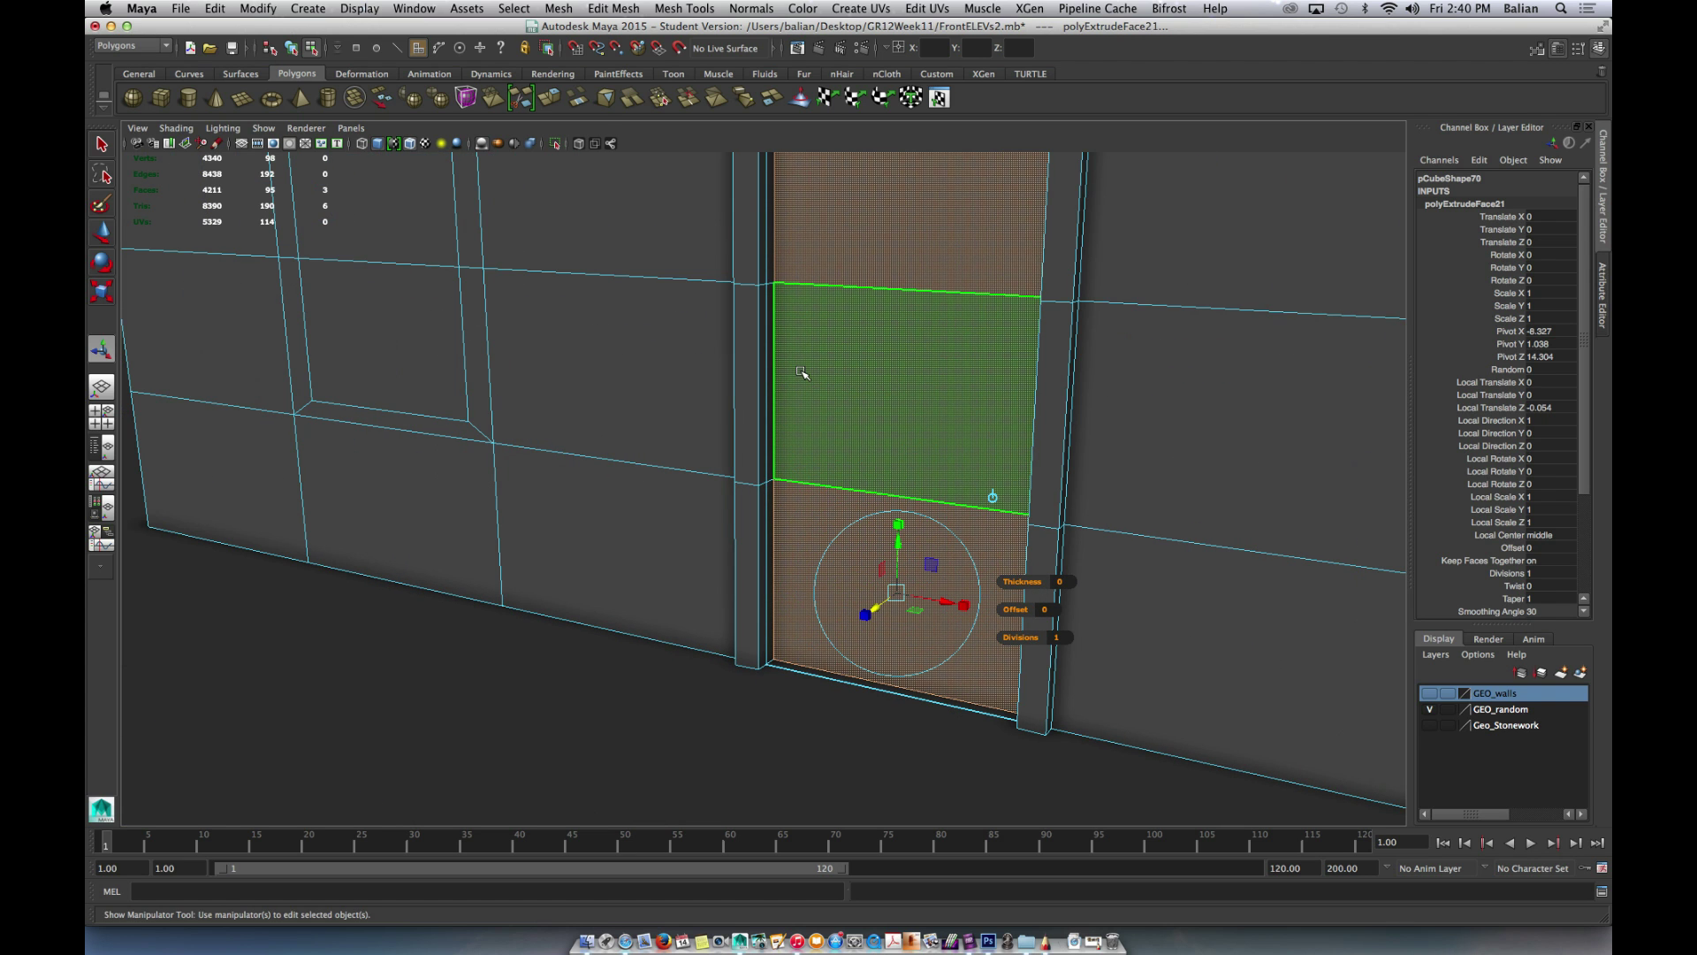
{"action": "key", "text": "w"}
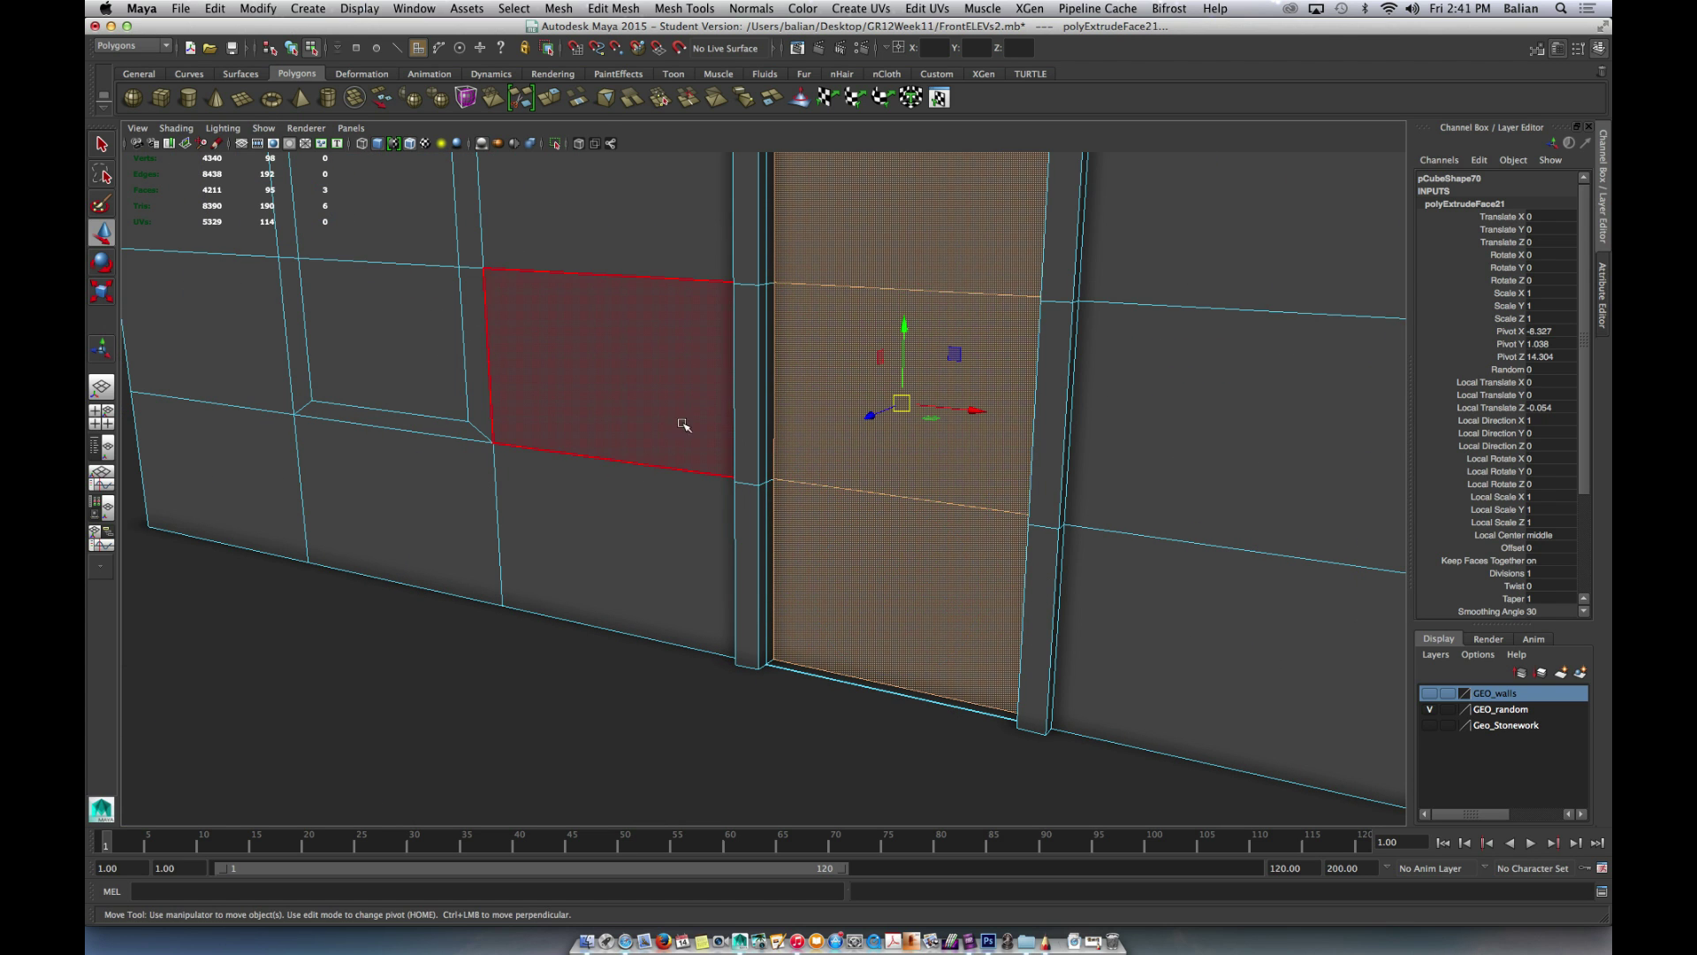
{"action": "scroll", "coordinate": [684, 416], "scroll_direction": "down", "scroll_amount": 5}
{"action": "scroll", "coordinate": [683, 415], "scroll_direction": "down", "scroll_amount": 5}
{"action": "left_click_drag", "start_coordinate": [652, 368], "coordinate": [816, 414], "text": "alt"}
- Select the full loop of window-frame faces
{"action": "scroll", "coordinate": [750, 383], "scroll_direction": "up", "scroll_amount": 2}
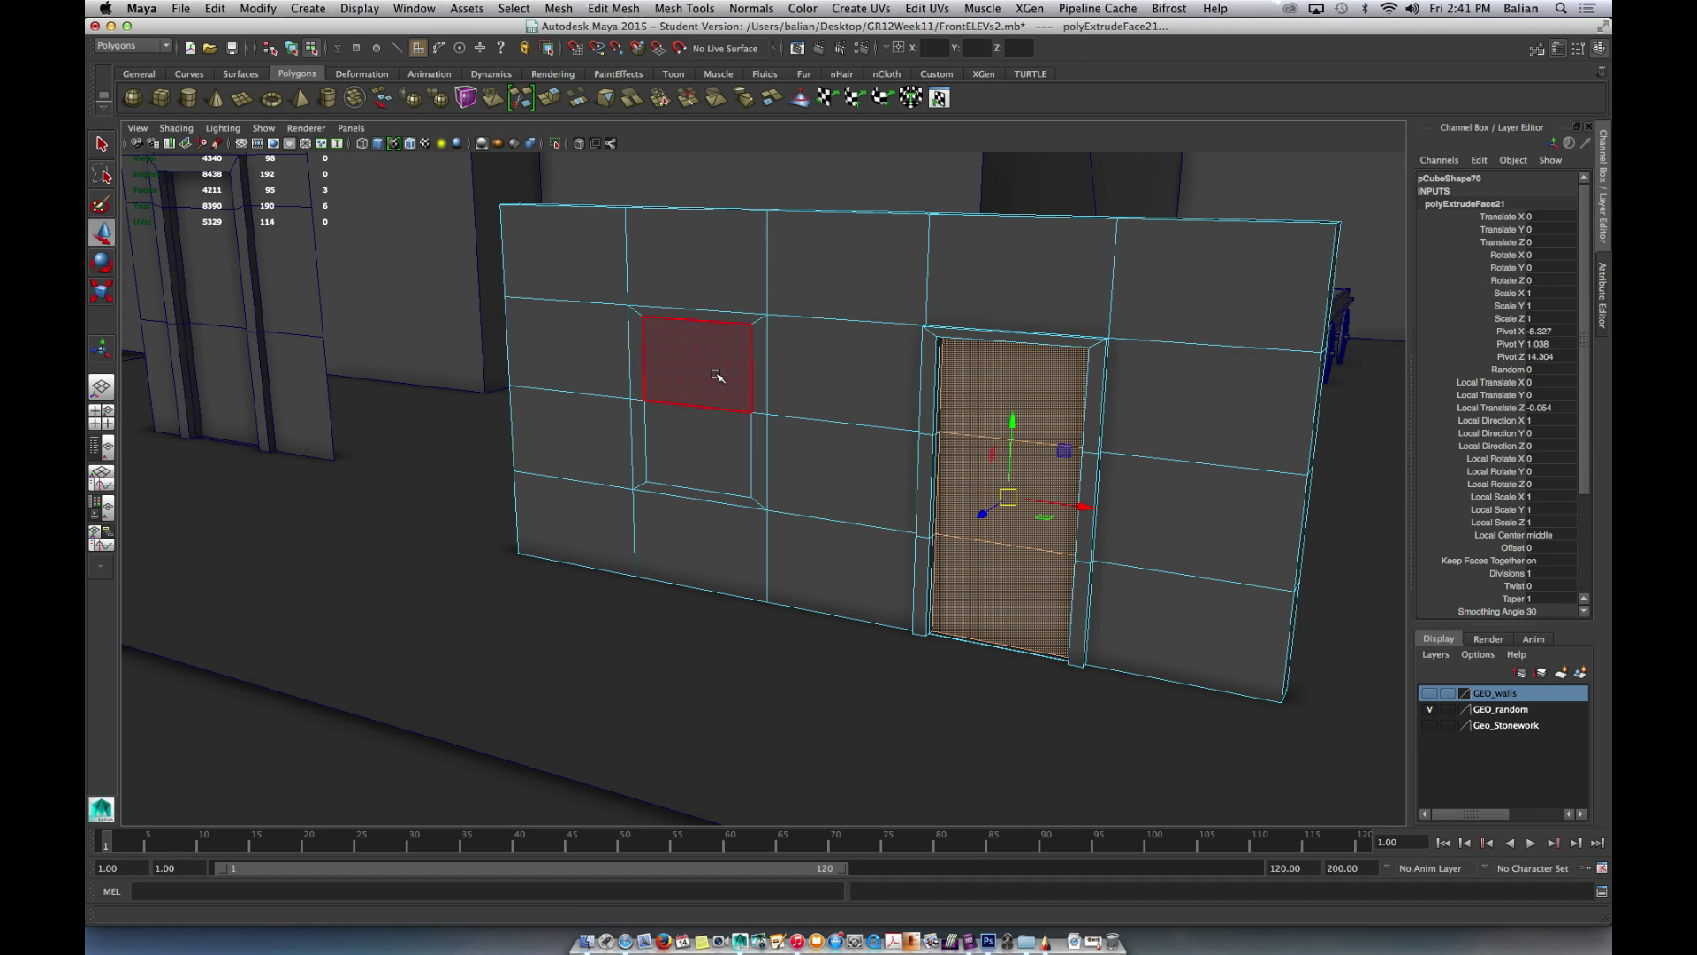
{"action": "left_click", "coordinate": [757, 350]}
{"action": "left_click", "coordinate": [758, 448], "text": "shift"}
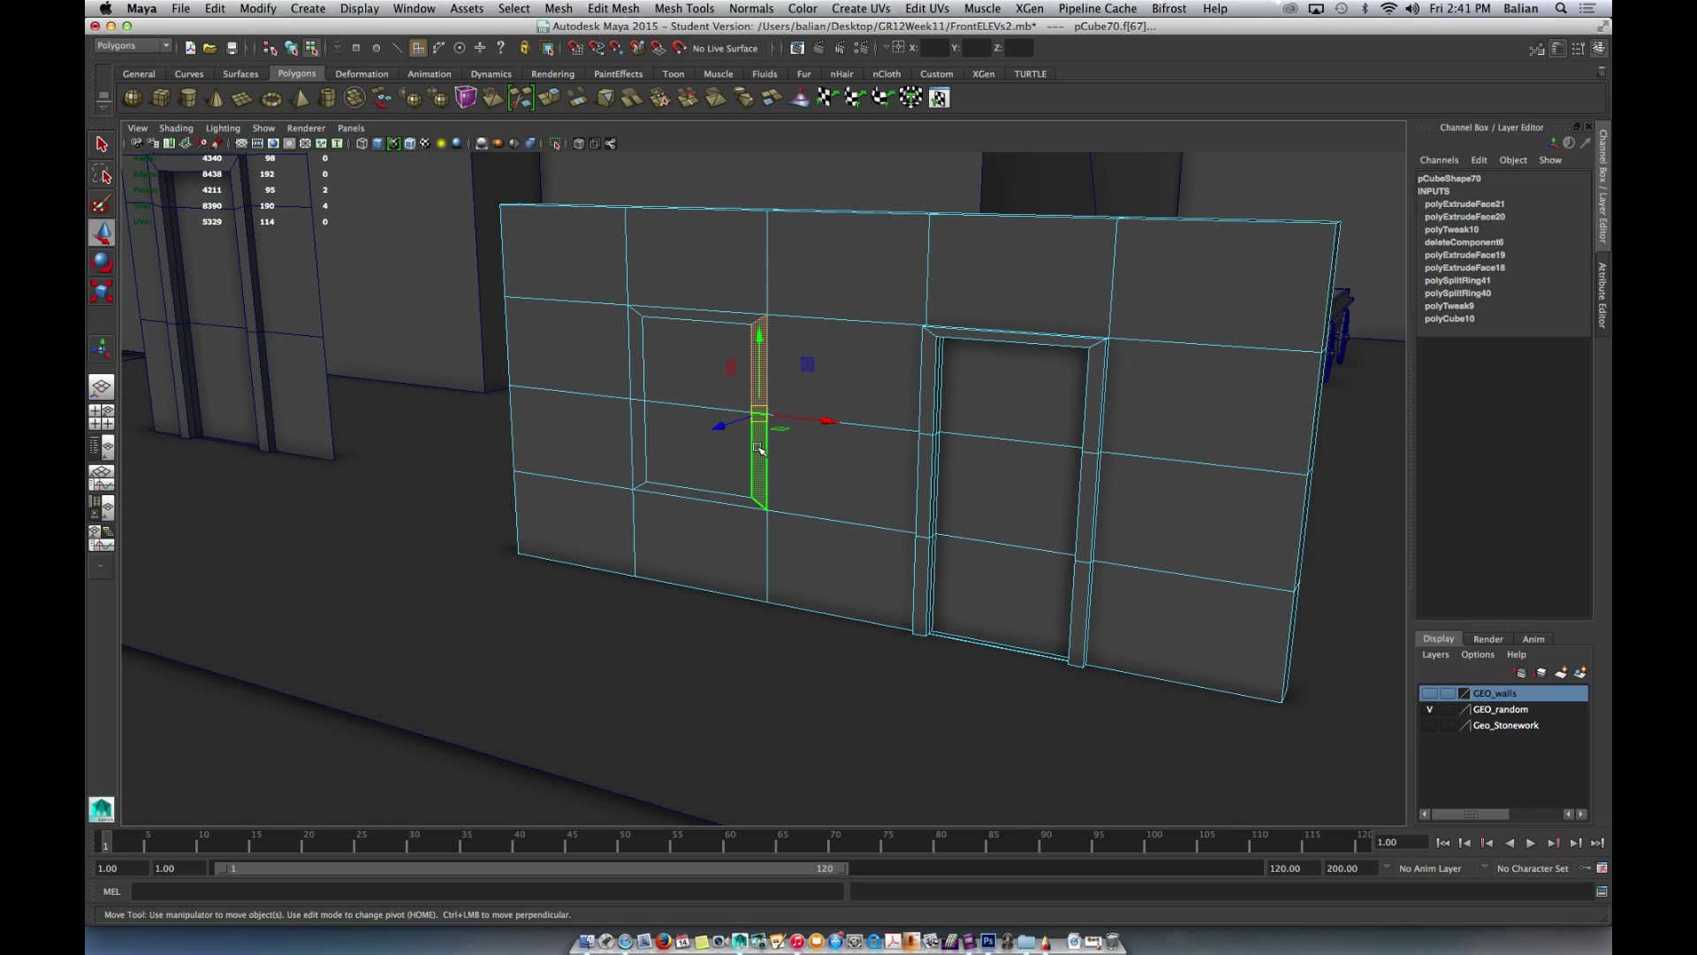
{"action": "left_click", "coordinate": [704, 315]}
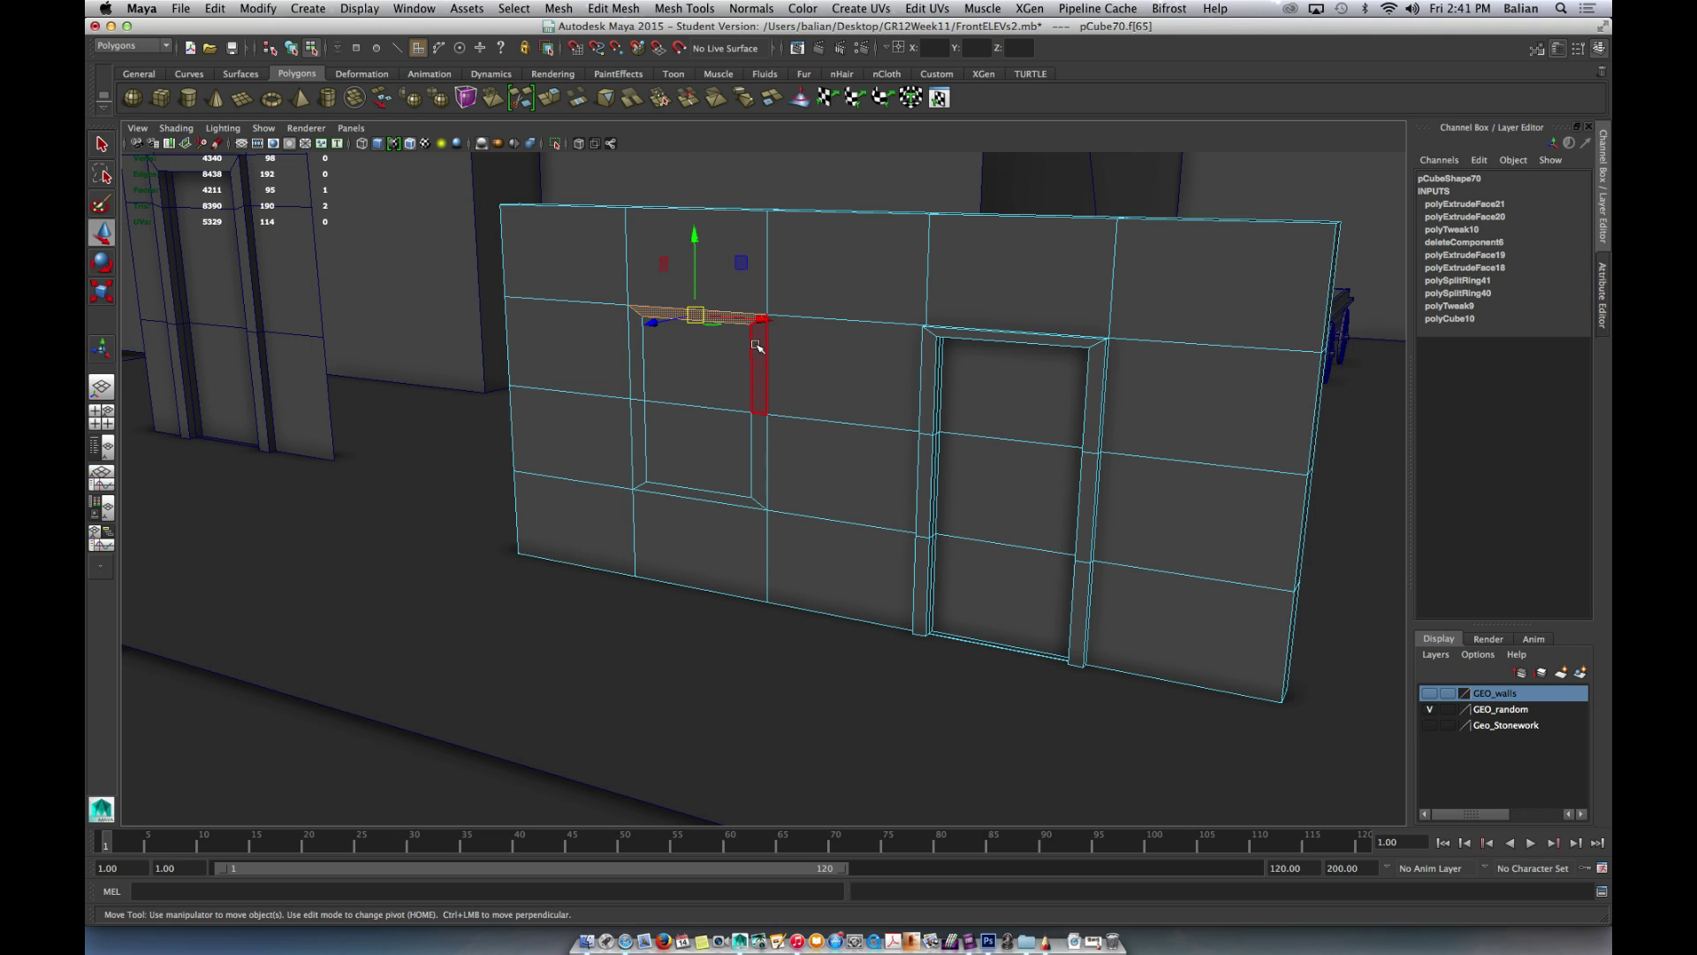
{"action": "double_click", "coordinate": [757, 348]}
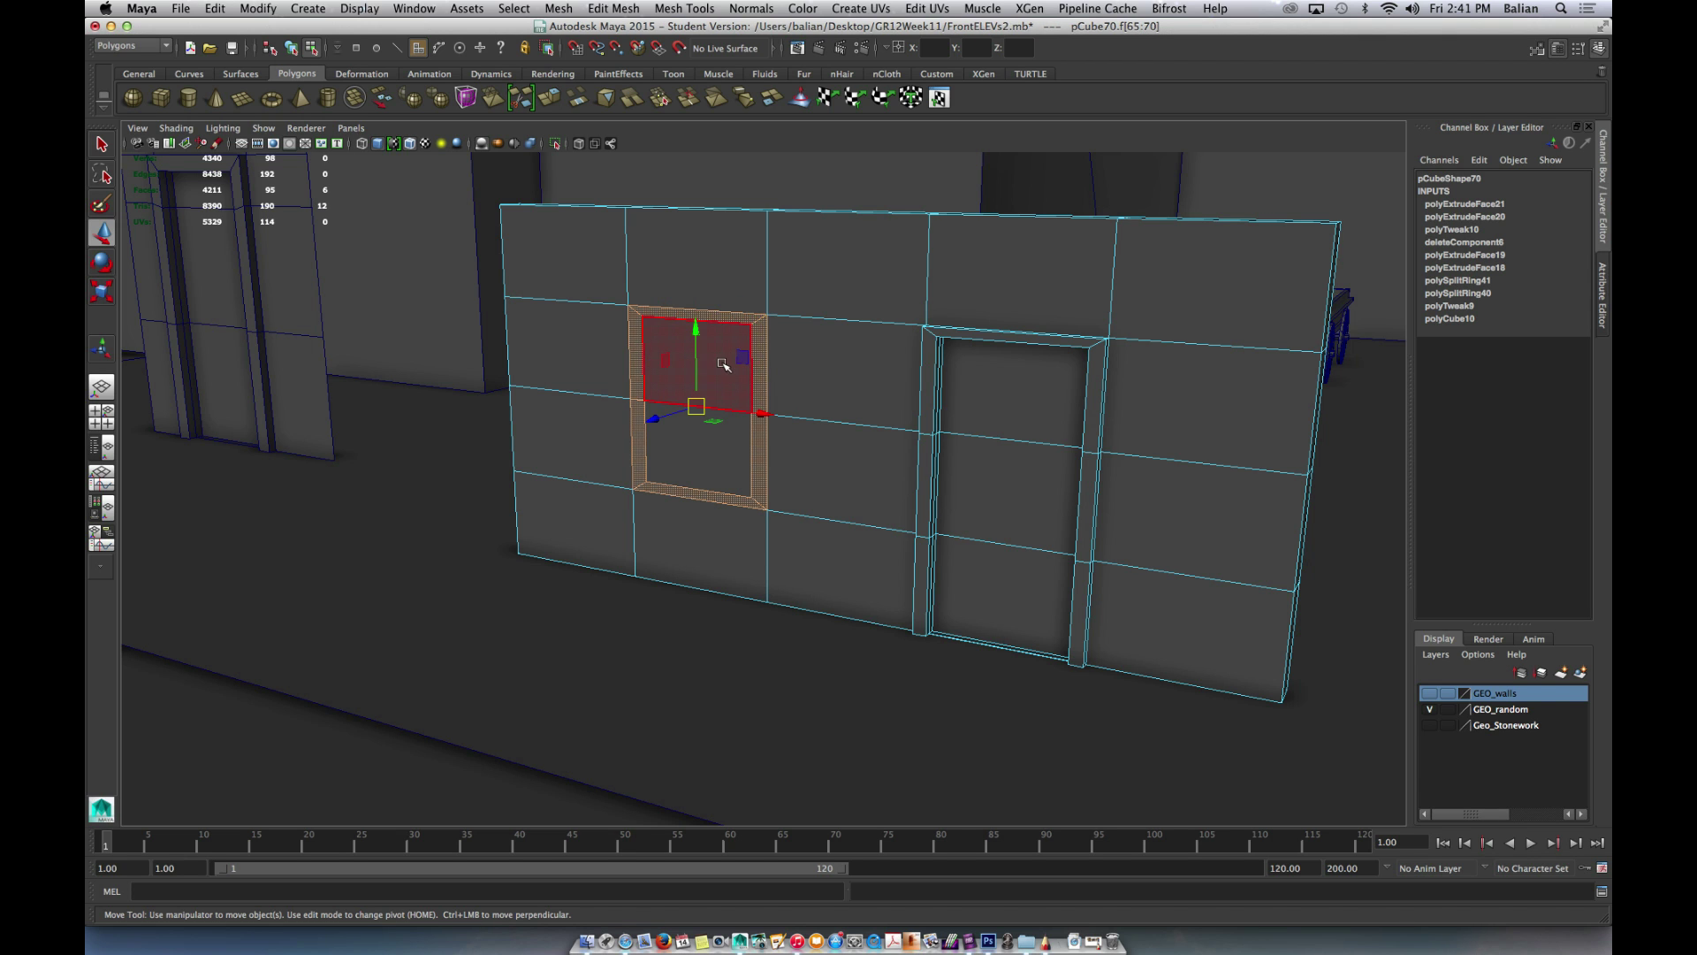
- Extrude the window-frame faces with Thickness 0.2, then reduce it to 0.1
{"action": "left_click", "coordinate": [547, 99]}
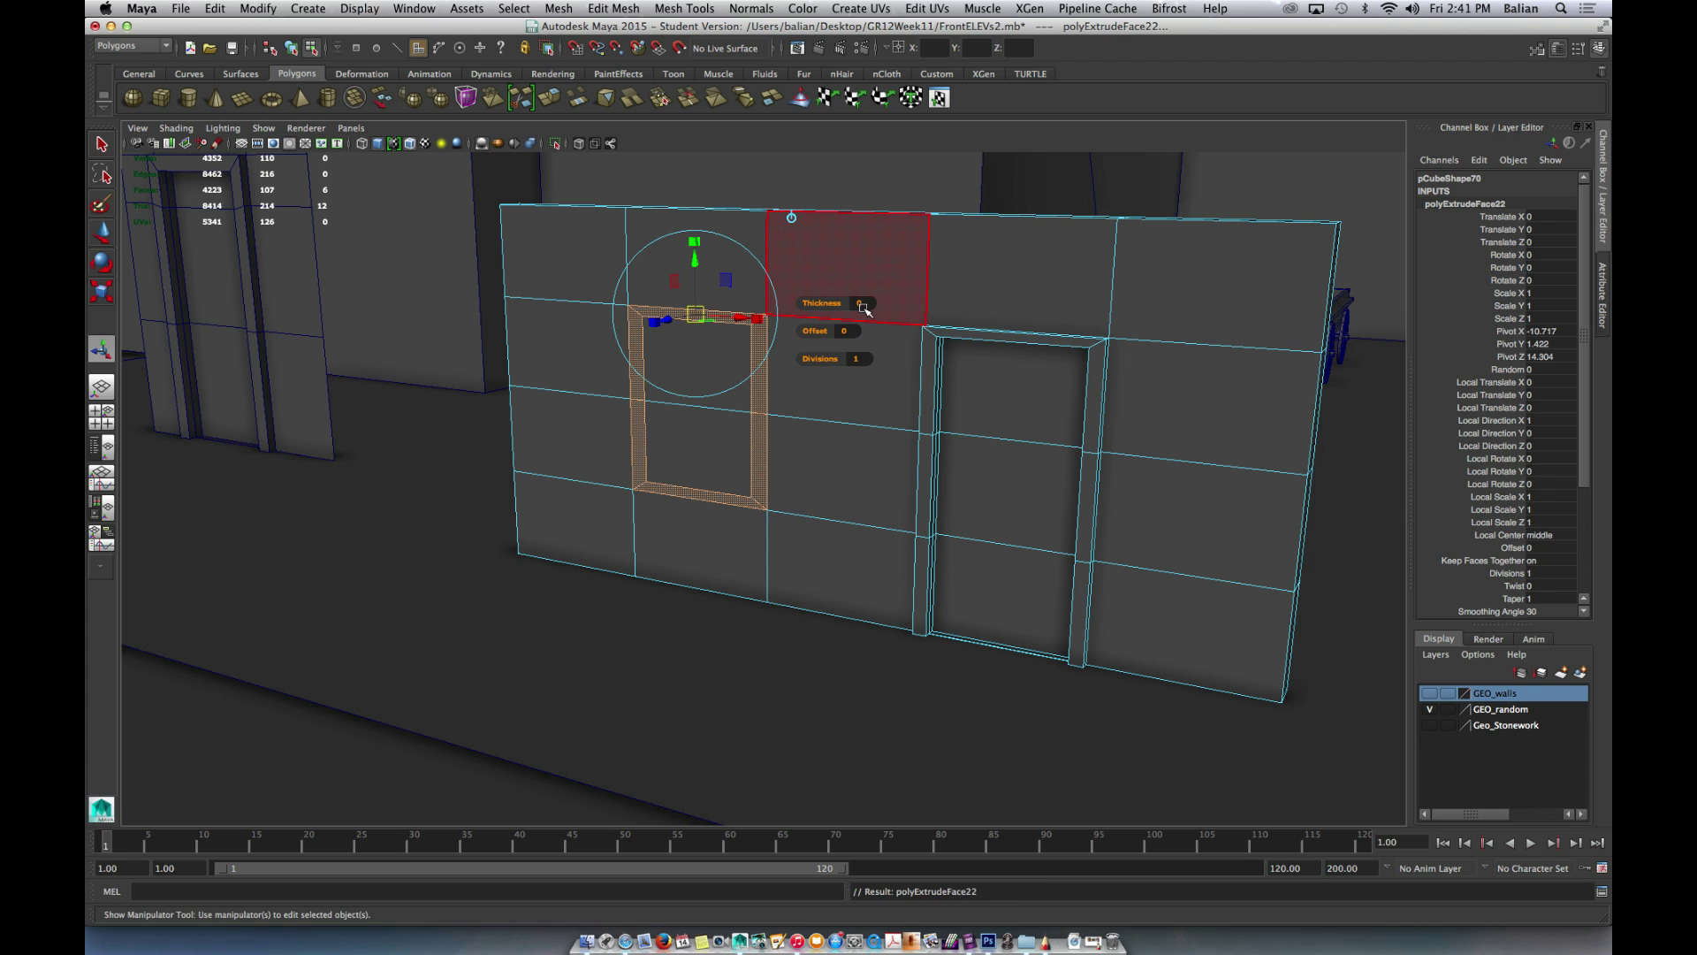
{"action": "left_click", "coordinate": [863, 304]}
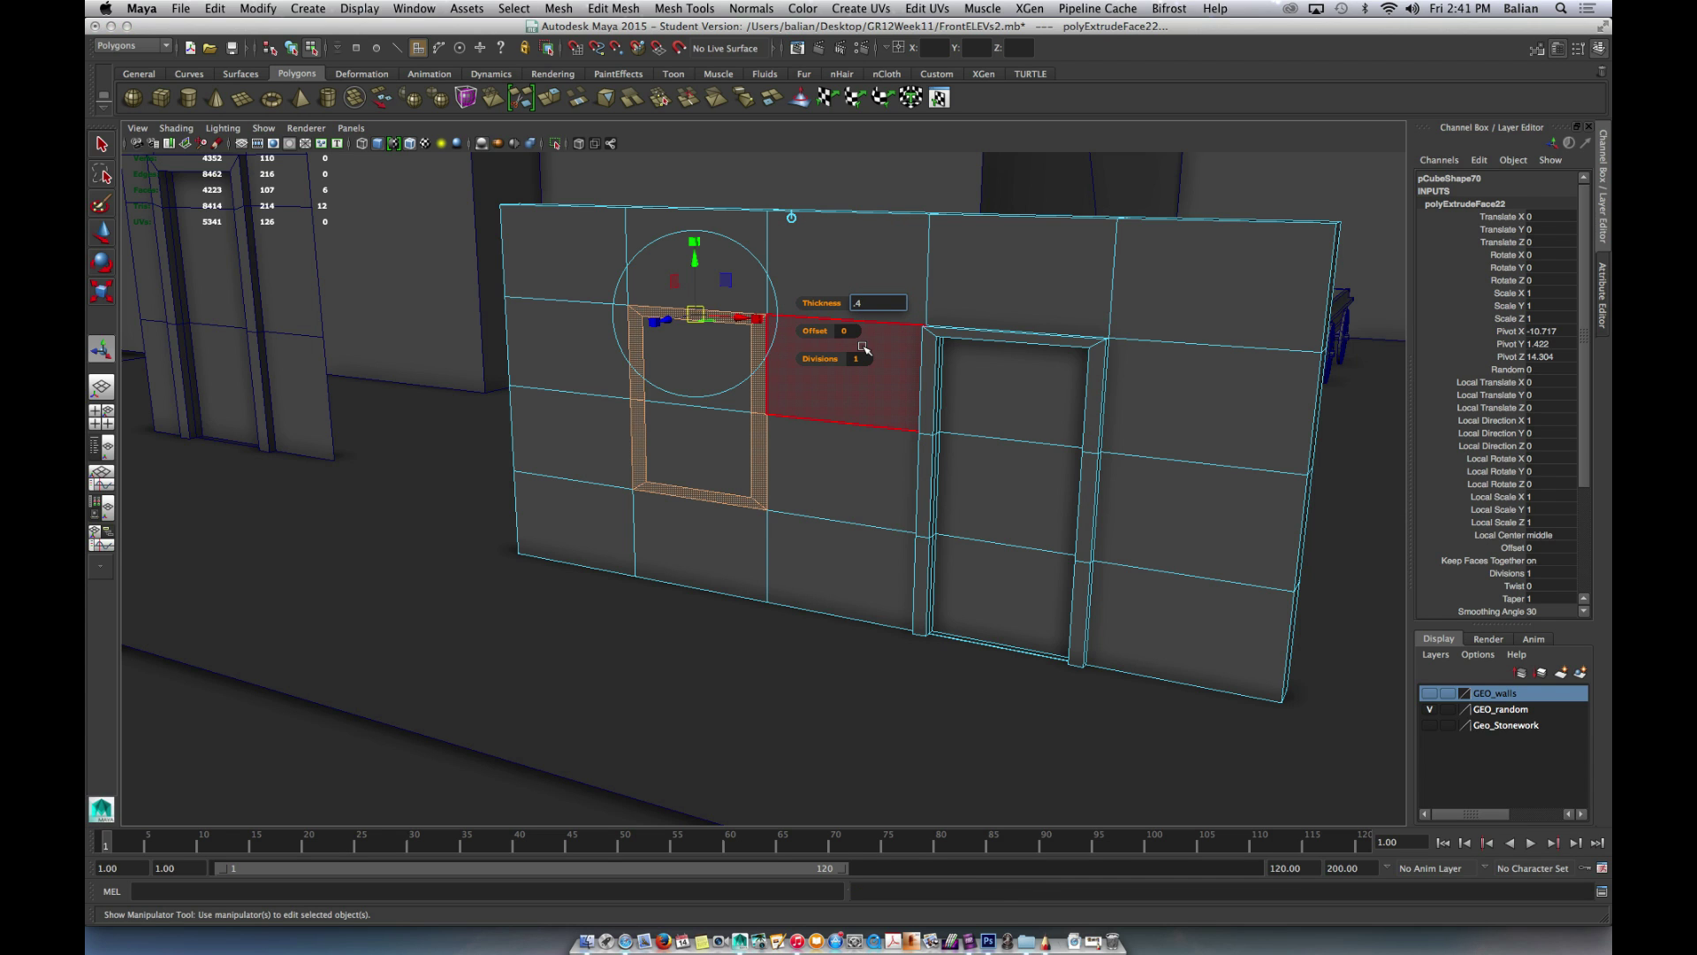
{"action": "type", "text": "0.2"}
{"action": "key", "text": "Return"}
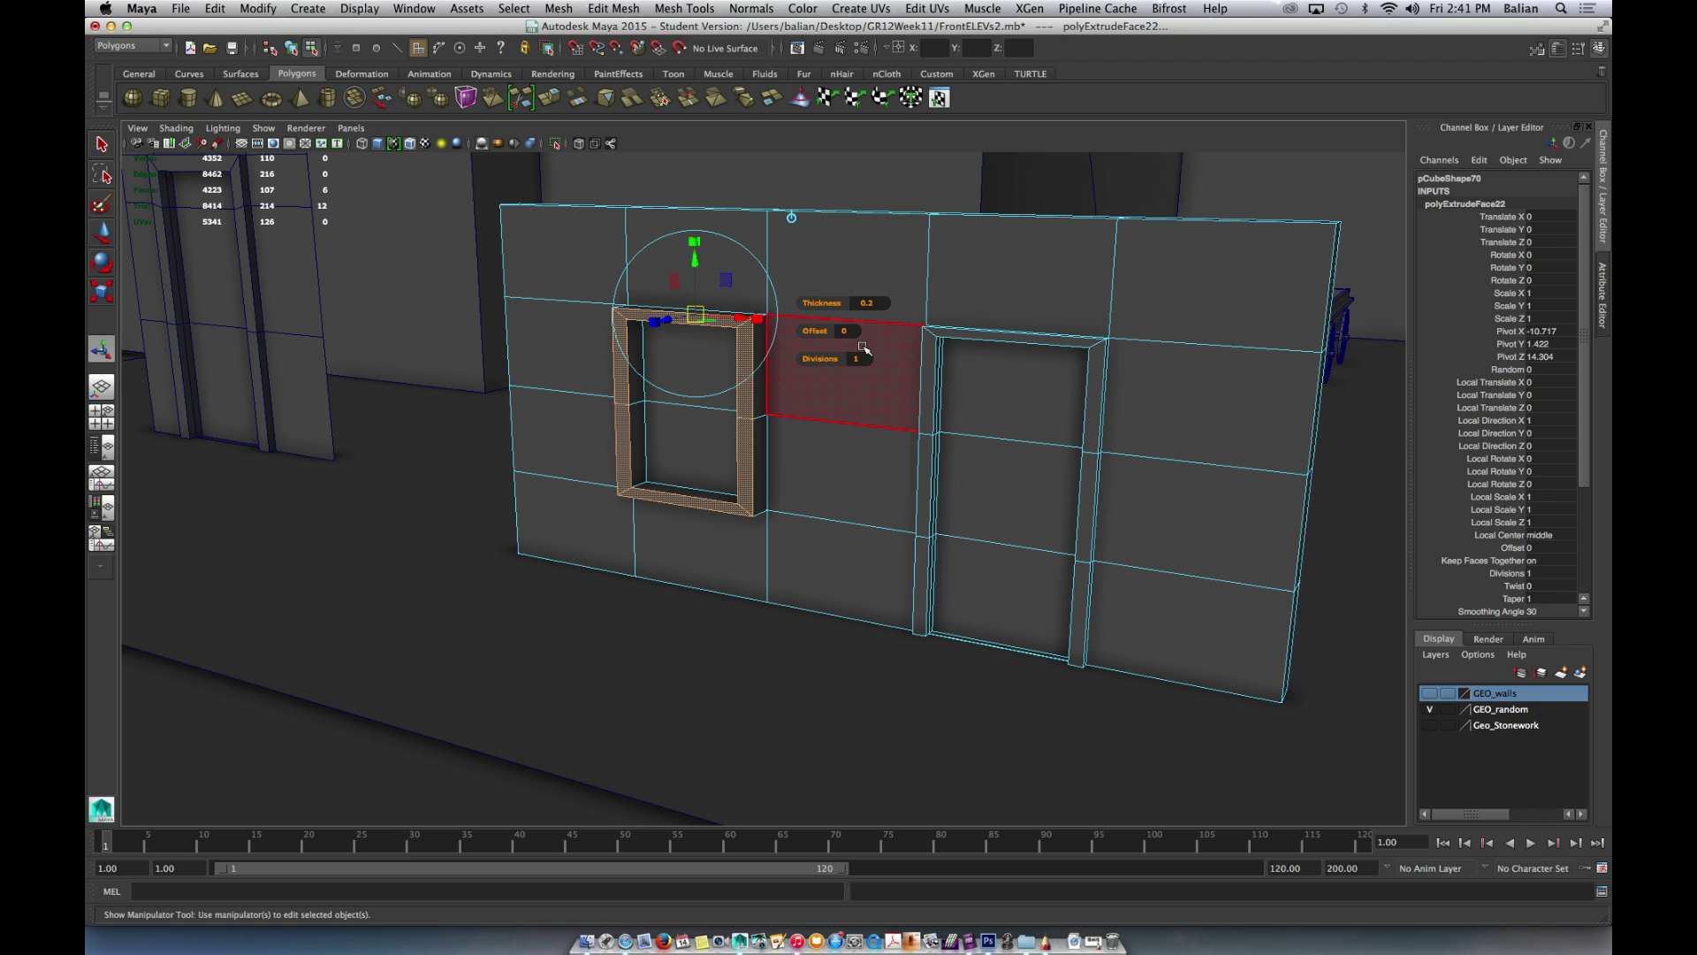
{"action": "left_click", "coordinate": [878, 303]}
{"action": "type", "text": "0.1"}
{"action": "key", "text": "Return"}
{"action": "left_click", "coordinate": [695, 529]}
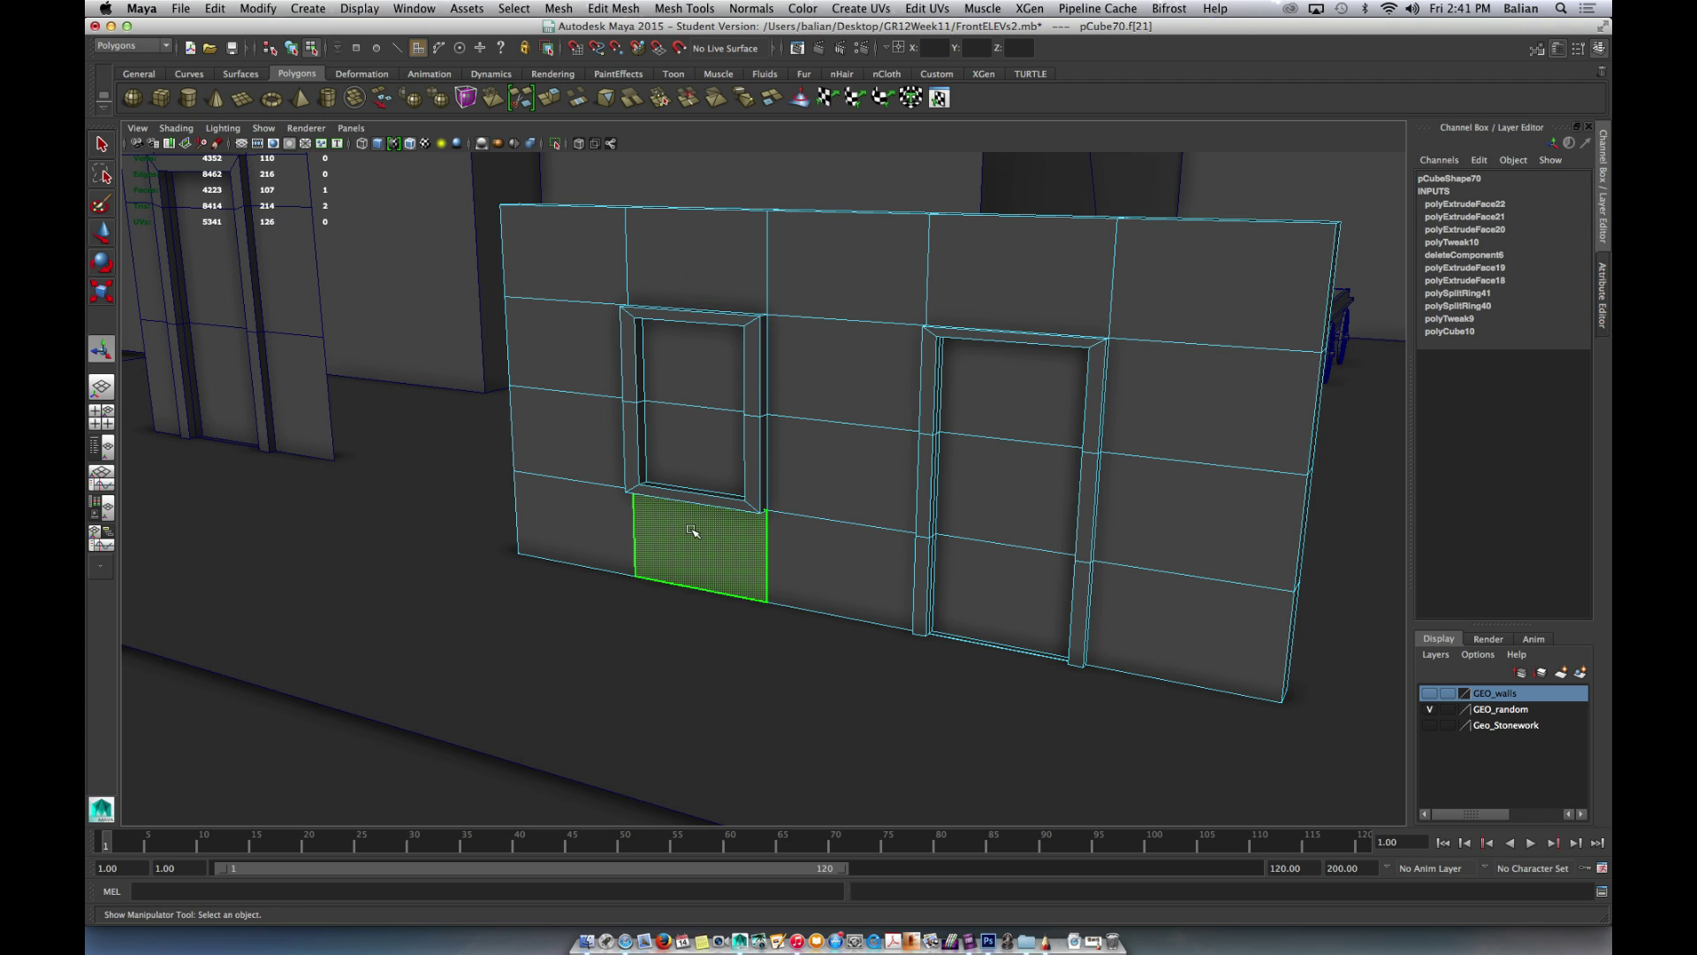
{"action": "left_click", "coordinate": [1240, 371]}
{"action": "left_click", "coordinate": [1223, 484], "text": "shift"}
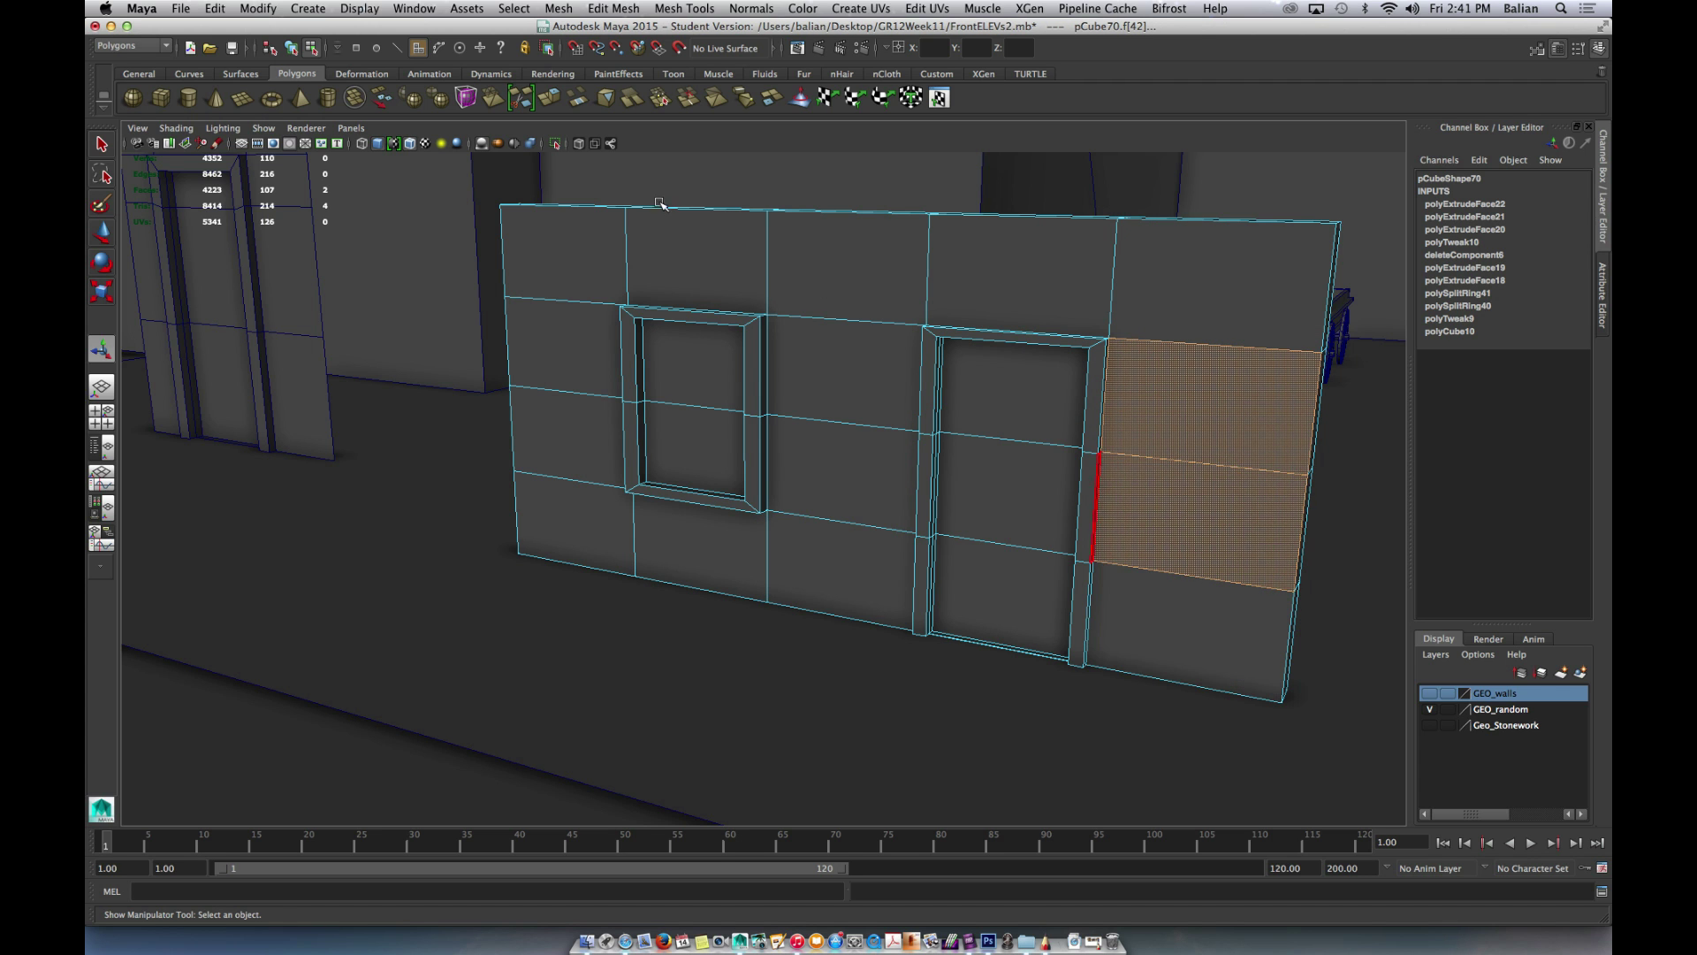
{"action": "left_click", "coordinate": [555, 99]}
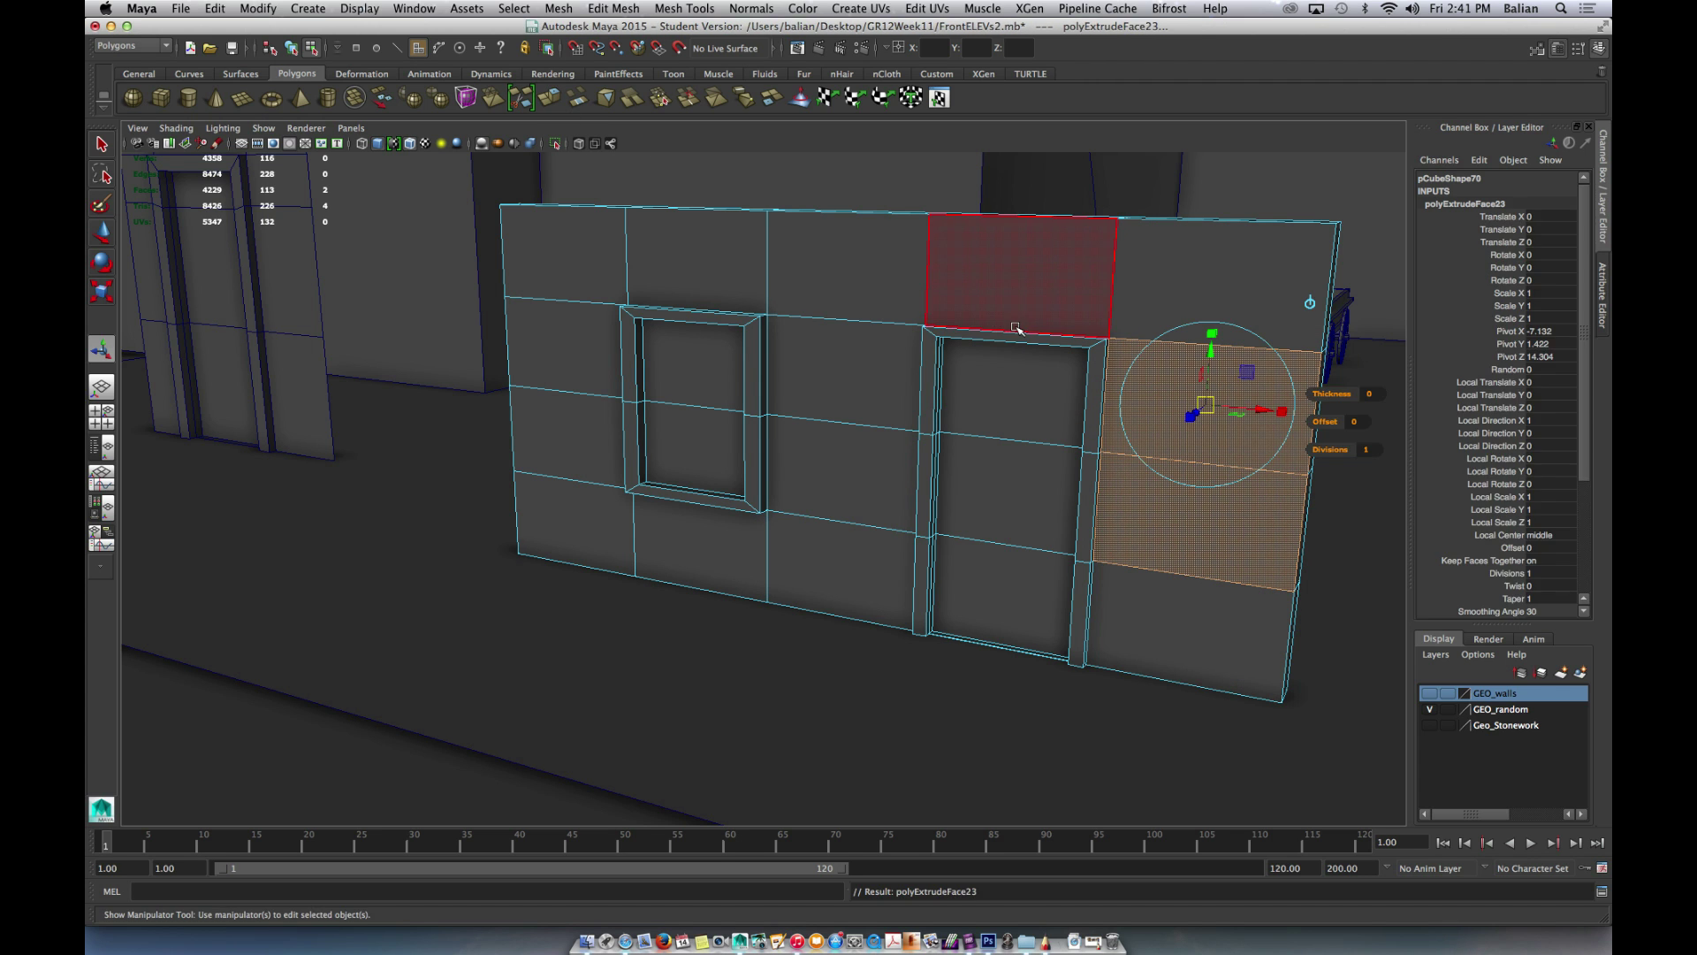
{"action": "left_click", "coordinate": [1373, 395]}
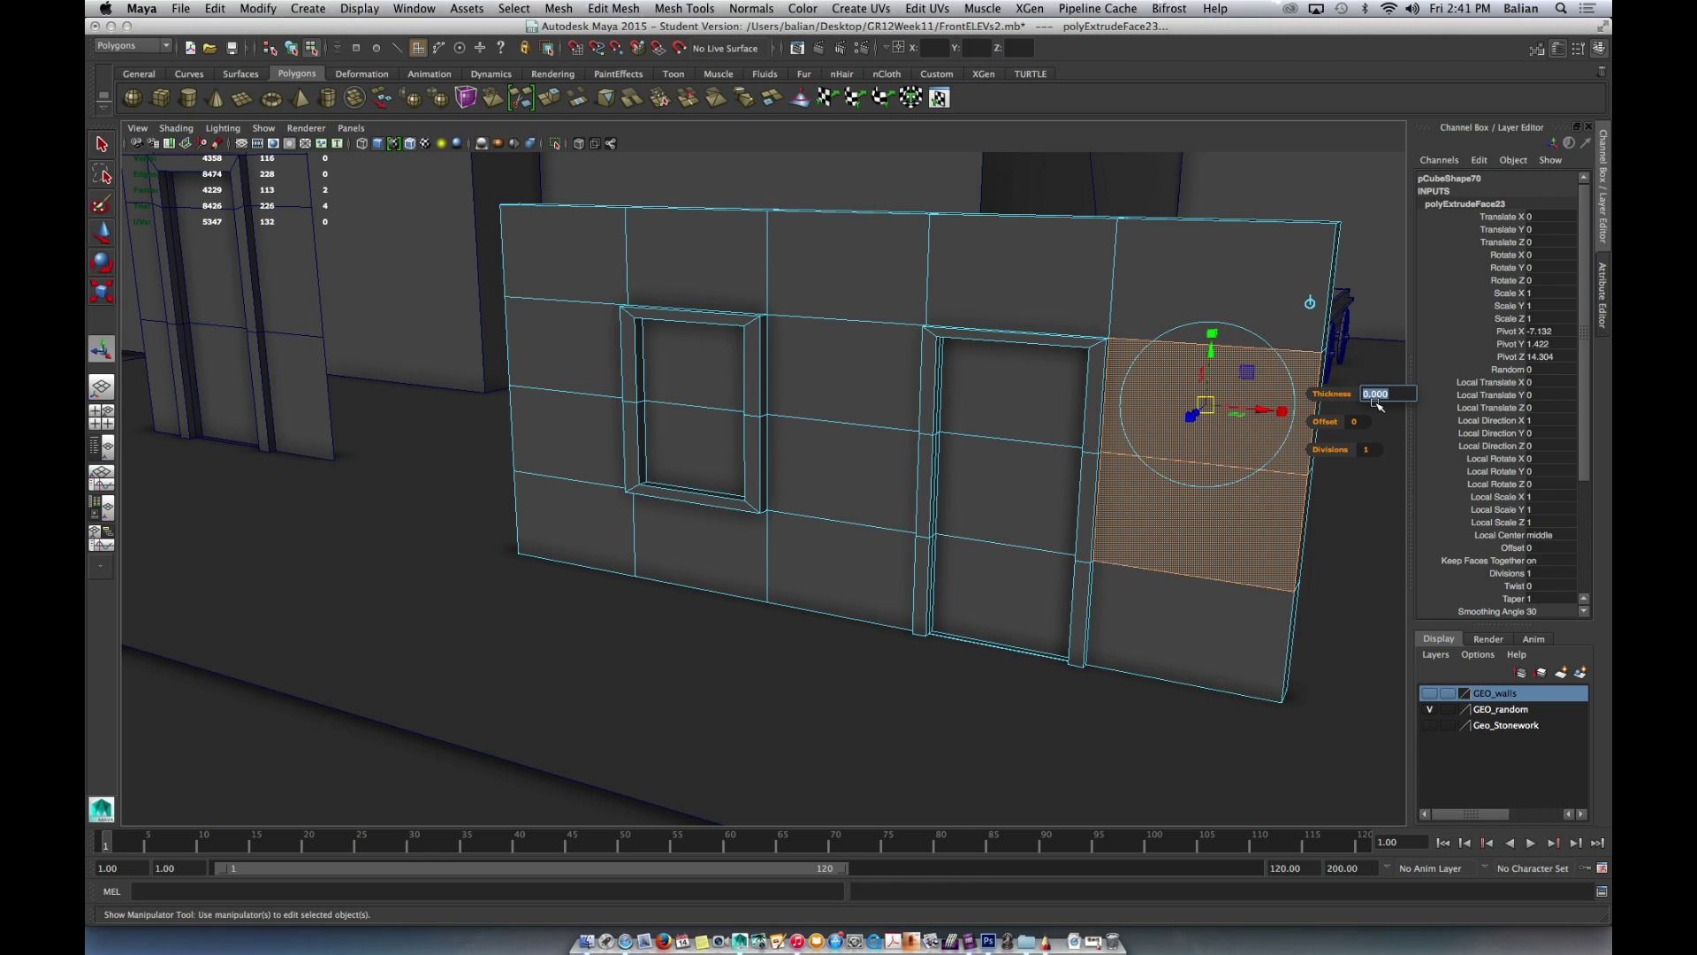
{"action": "key", "text": "Return"}
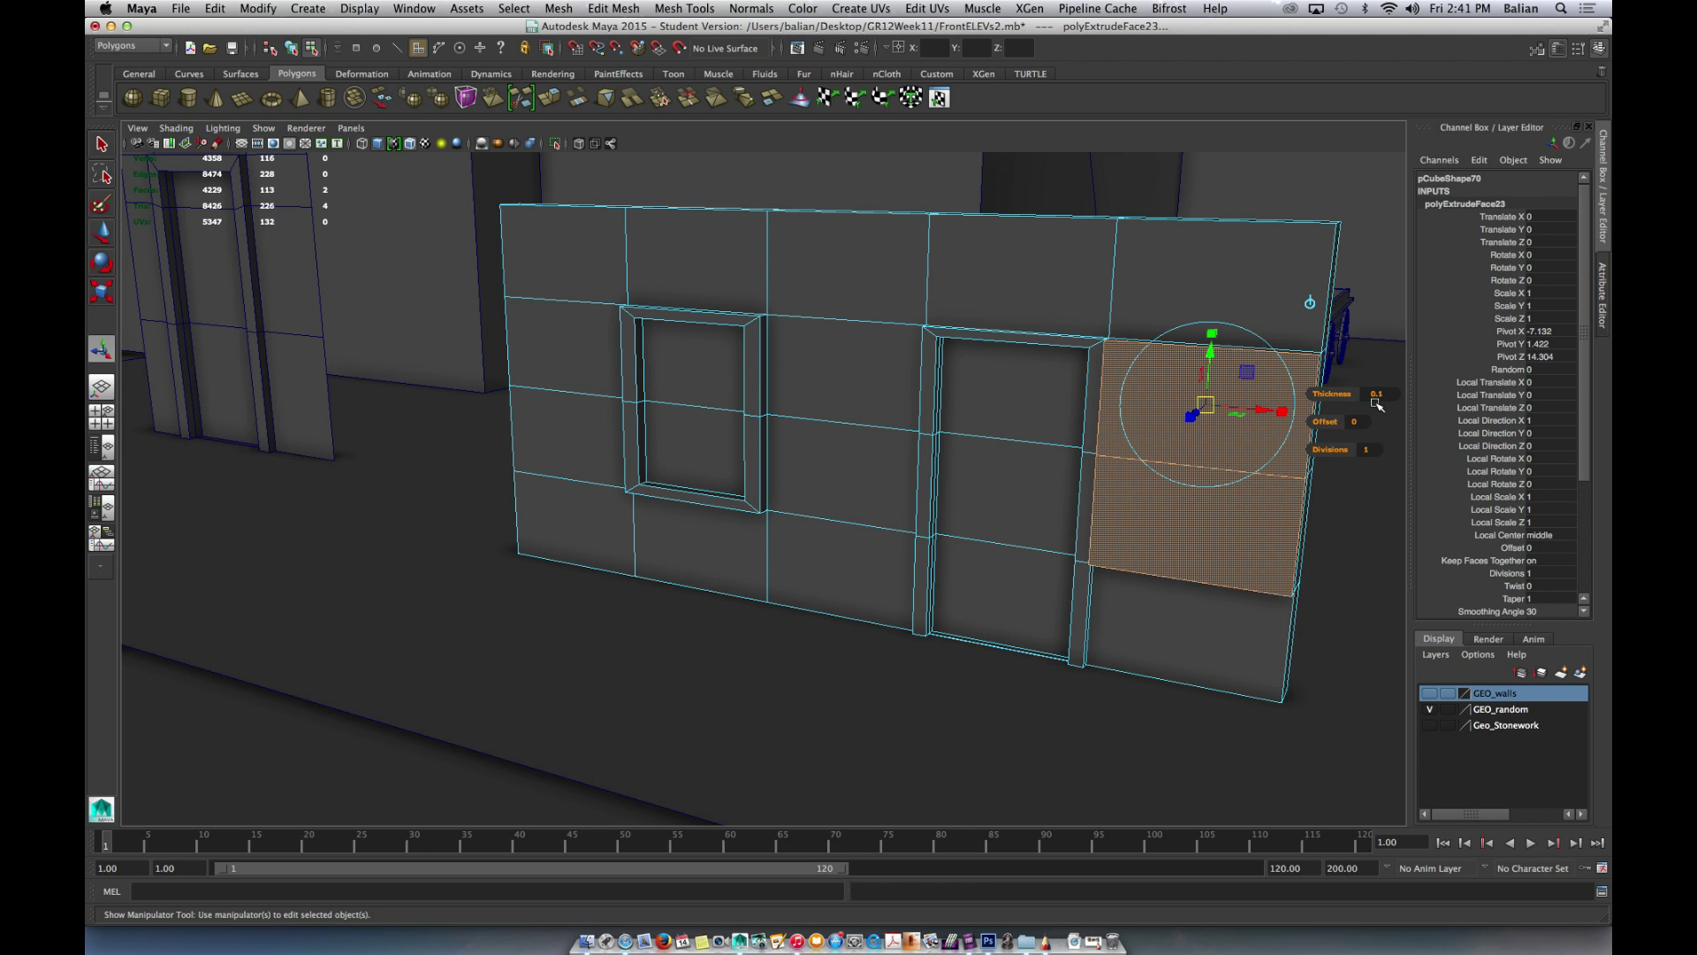
{"action": "left_click_drag", "start_coordinate": [1220, 491], "coordinate": [1168, 506], "text": "alt"}
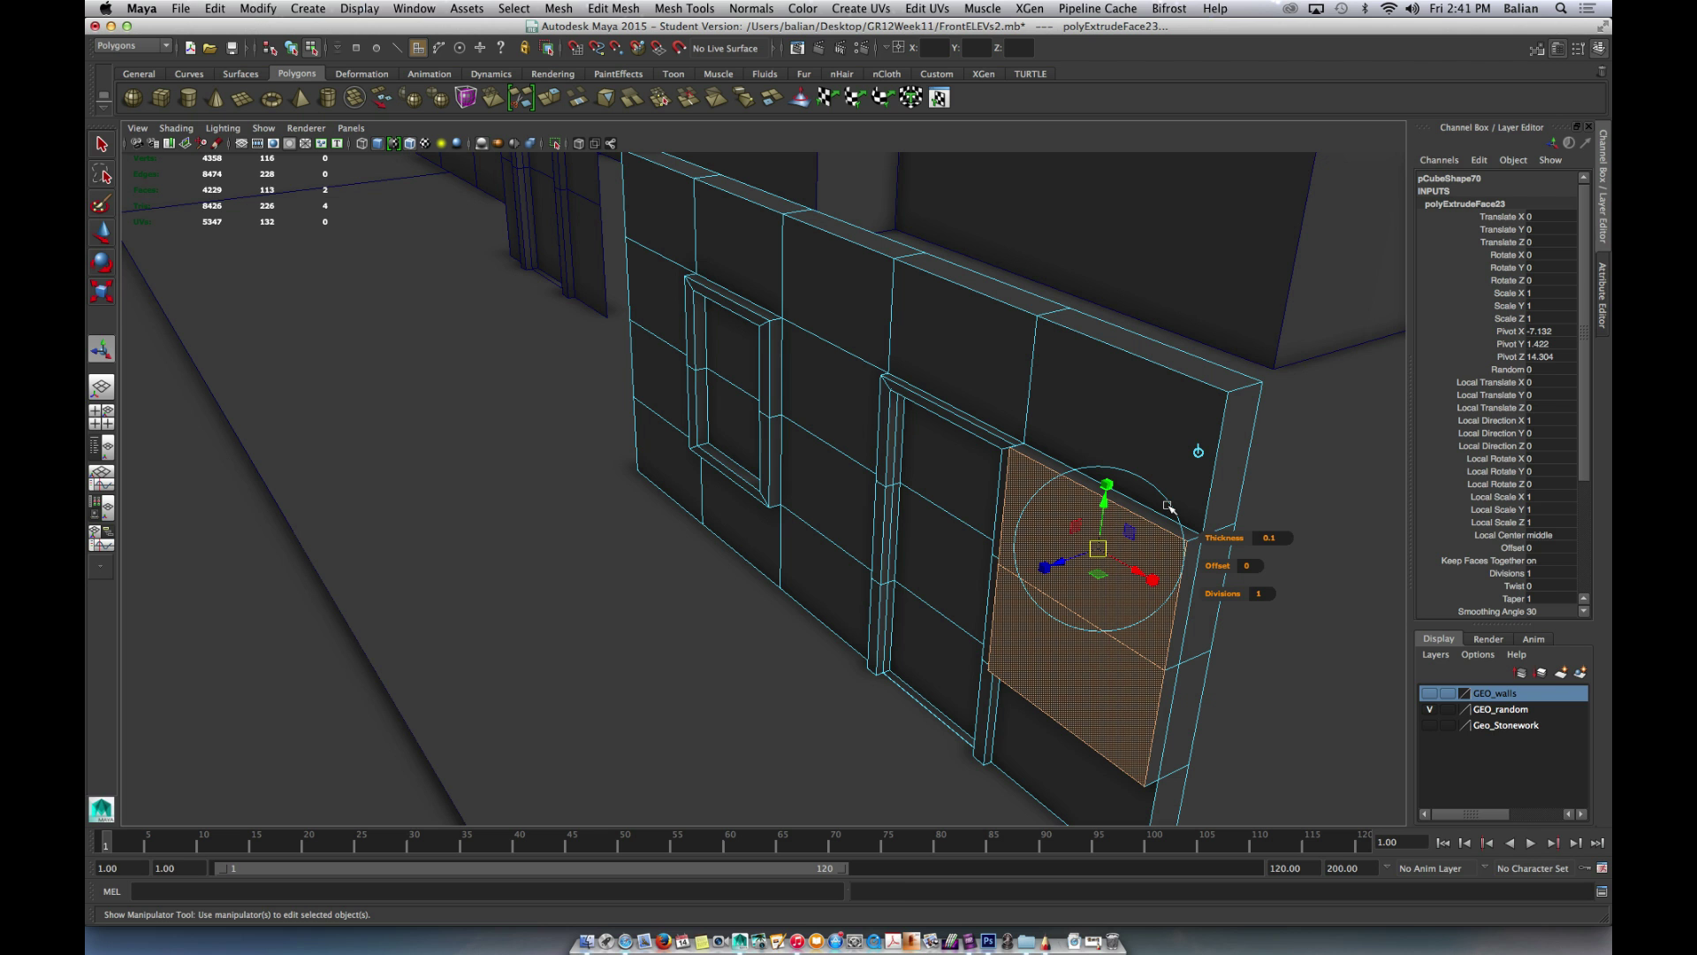
{"action": "key", "text": "z"}
{"action": "key", "text": "z"}
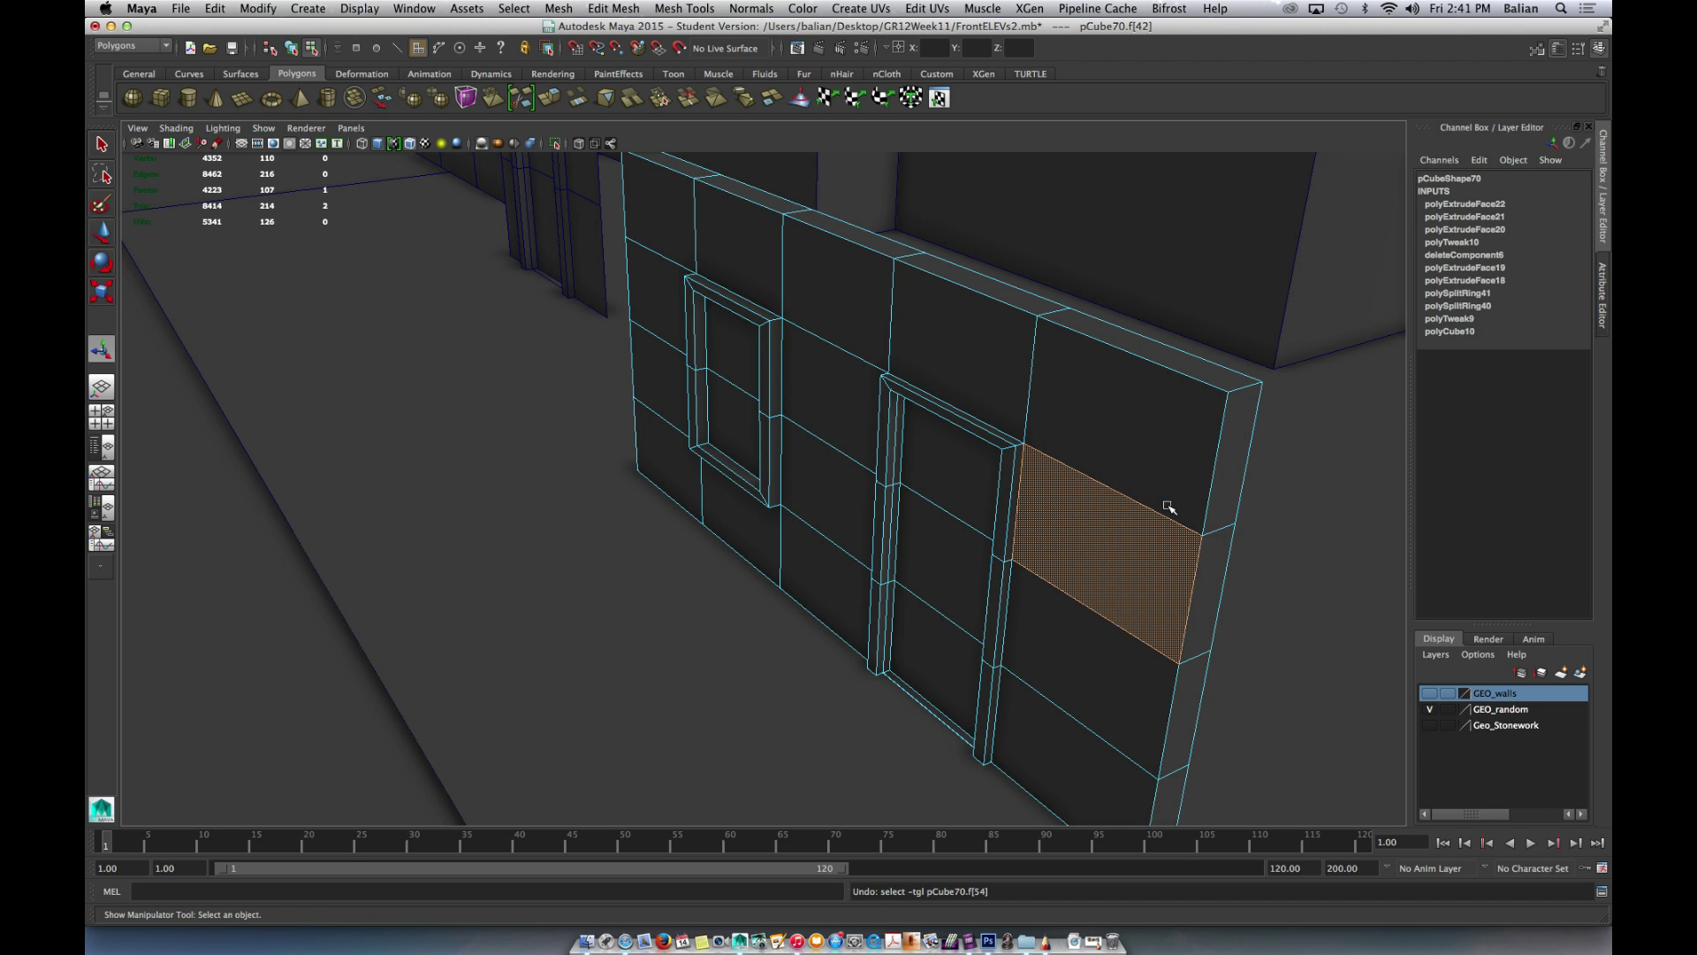
{"action": "left_click_drag", "start_coordinate": [968, 527], "coordinate": [750, 444], "text": "alt"}
{"action": "scroll", "coordinate": [777, 398], "scroll_direction": "down", "scroll_amount": 5}
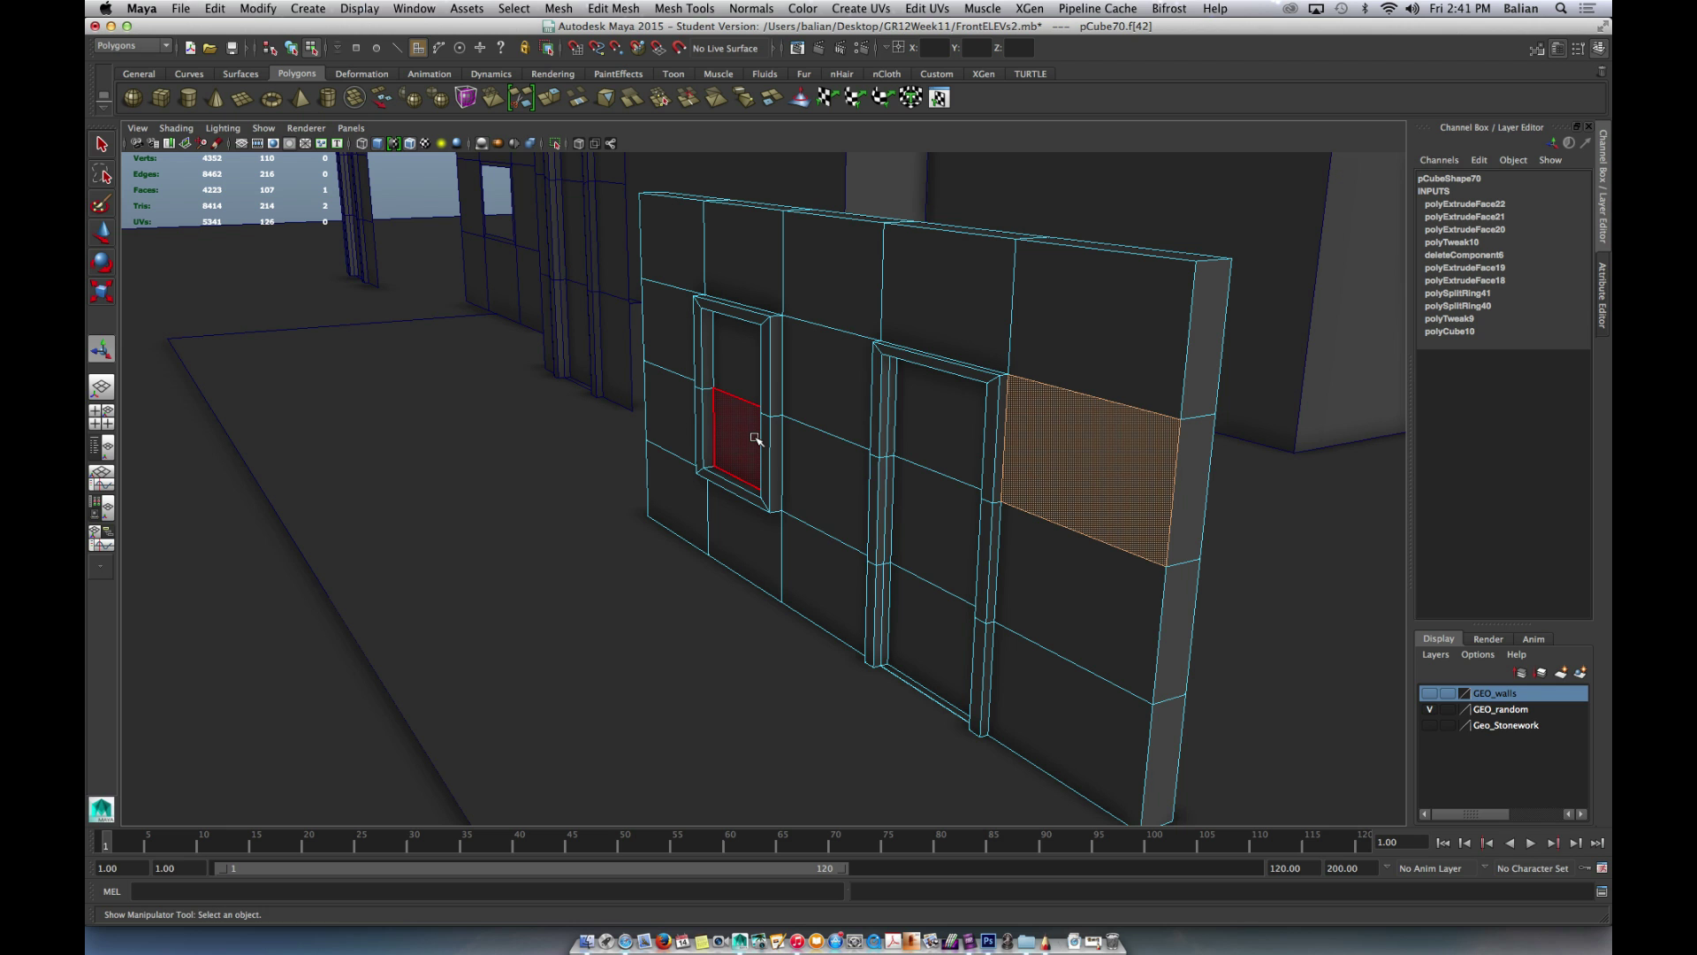
{"action": "left_click_drag", "start_coordinate": [991, 444], "coordinate": [887, 429], "text": "alt"}
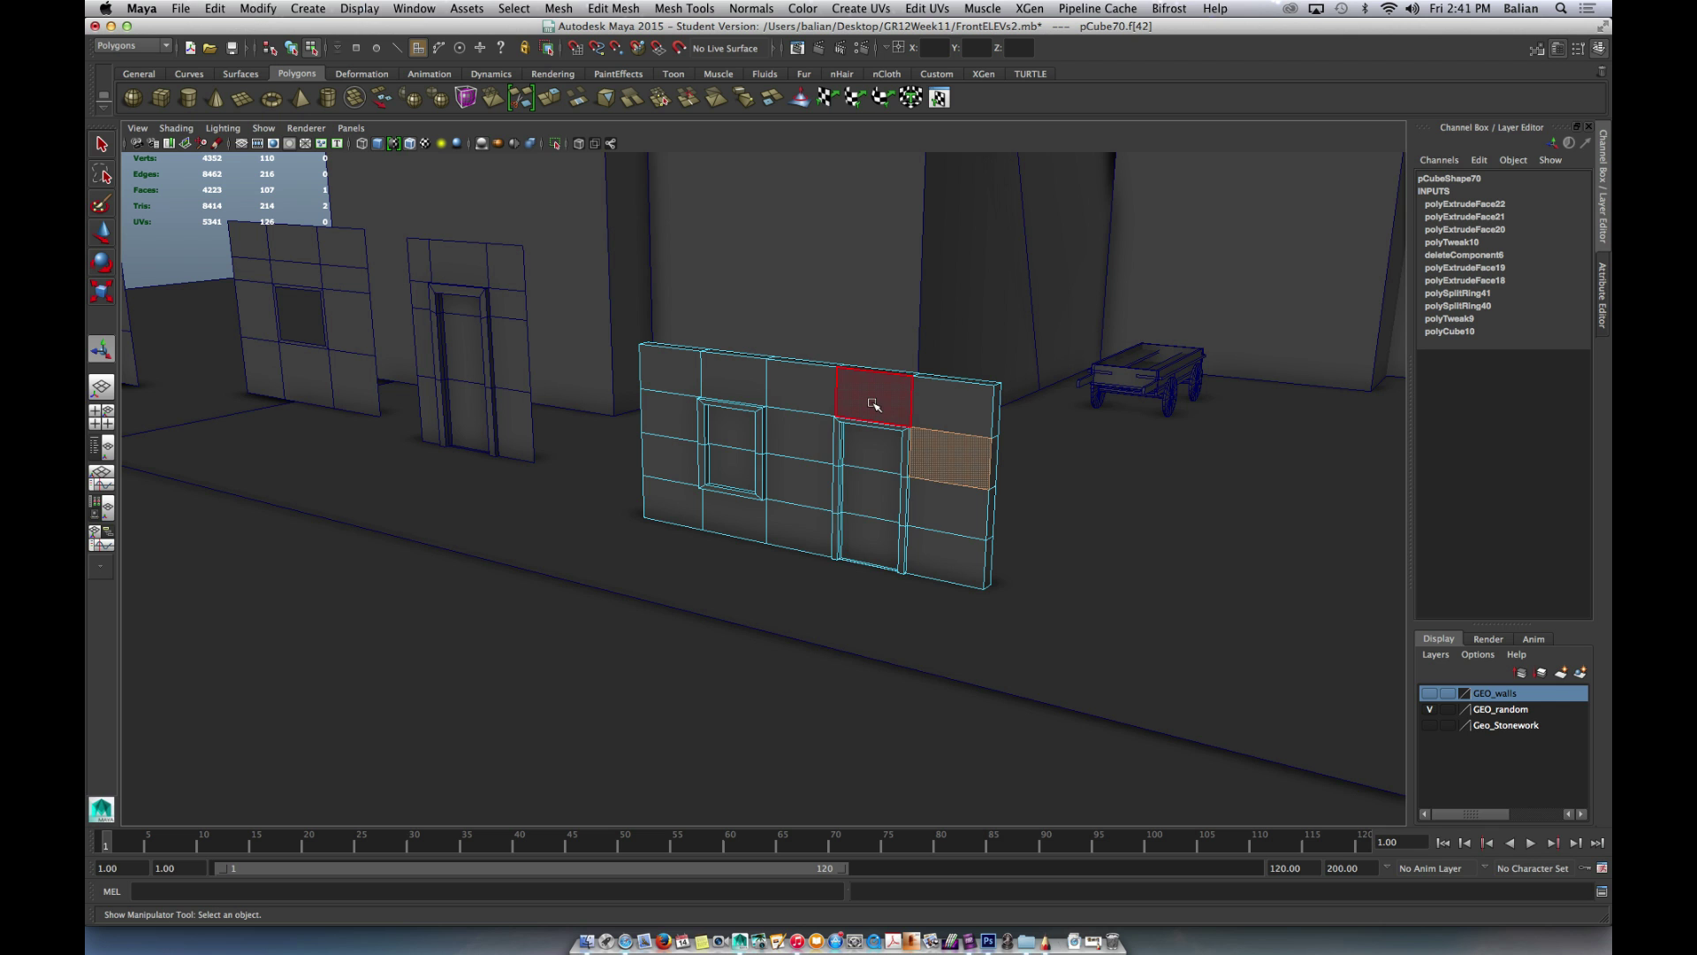
{"action": "right_click_drag", "start_coordinate": [873, 403], "coordinate": [900, 428]}
{"action": "left_click_drag", "start_coordinate": [882, 439], "coordinate": [800, 391], "text": "alt"}
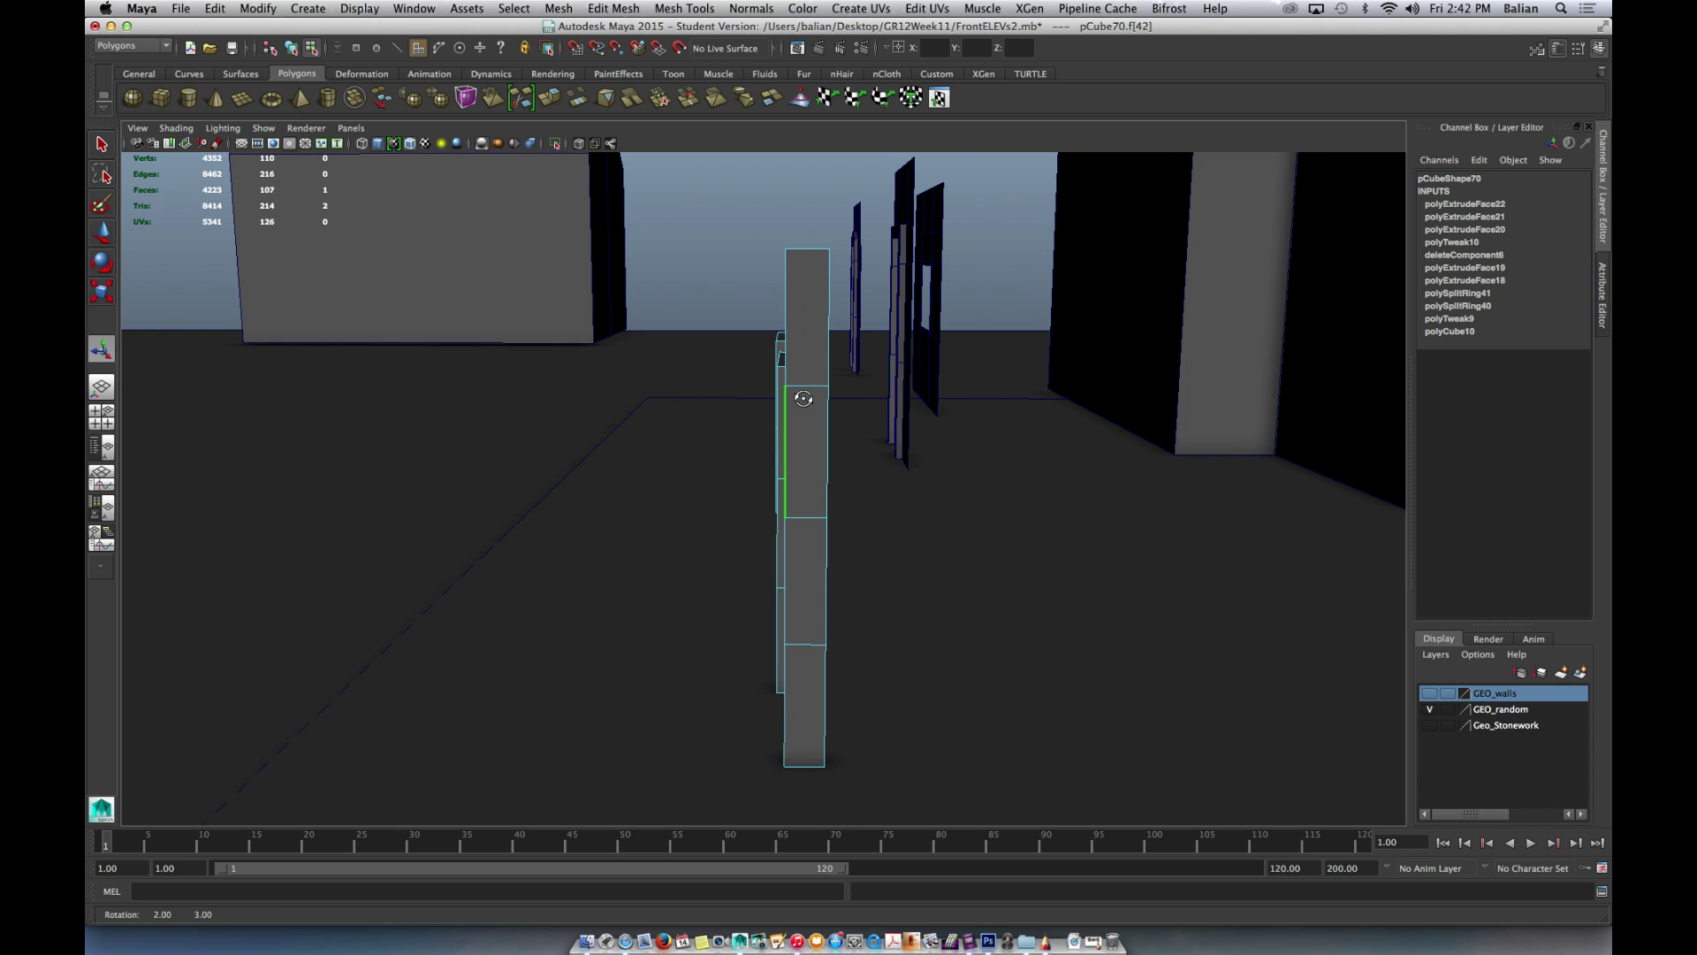
- In Left view, frame the thin column and delete all its faces
{"action": "key", "text": "space"}
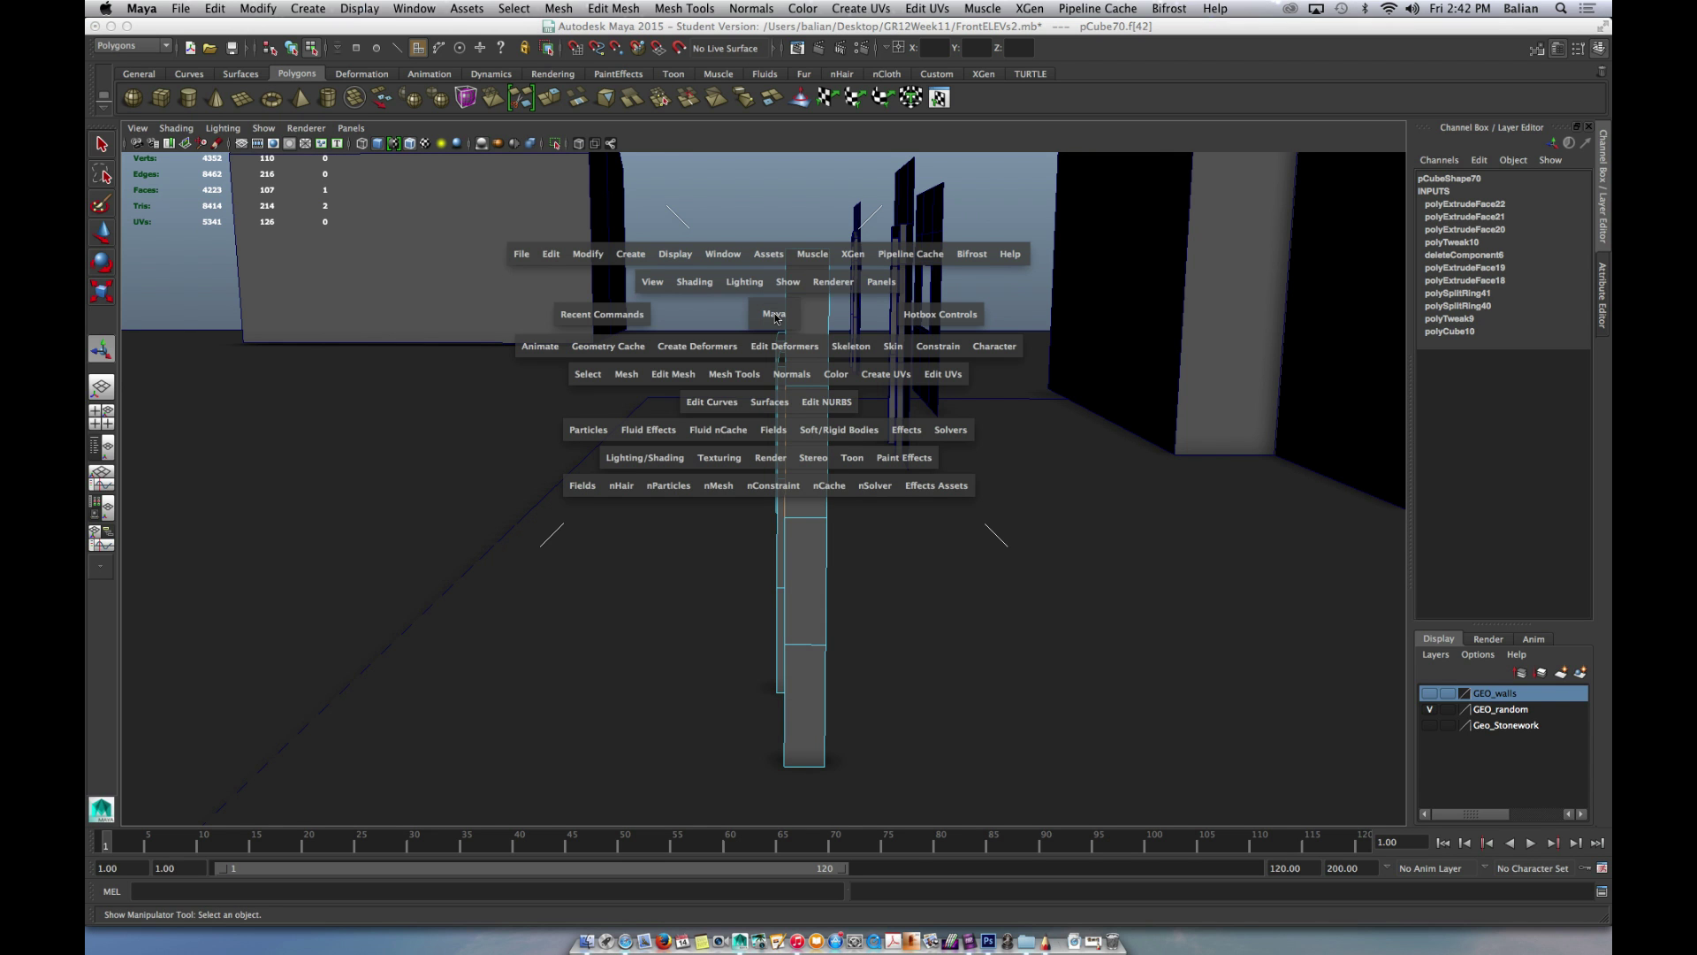
{"action": "left_click_drag", "start_coordinate": [777, 318], "coordinate": [720, 298]}
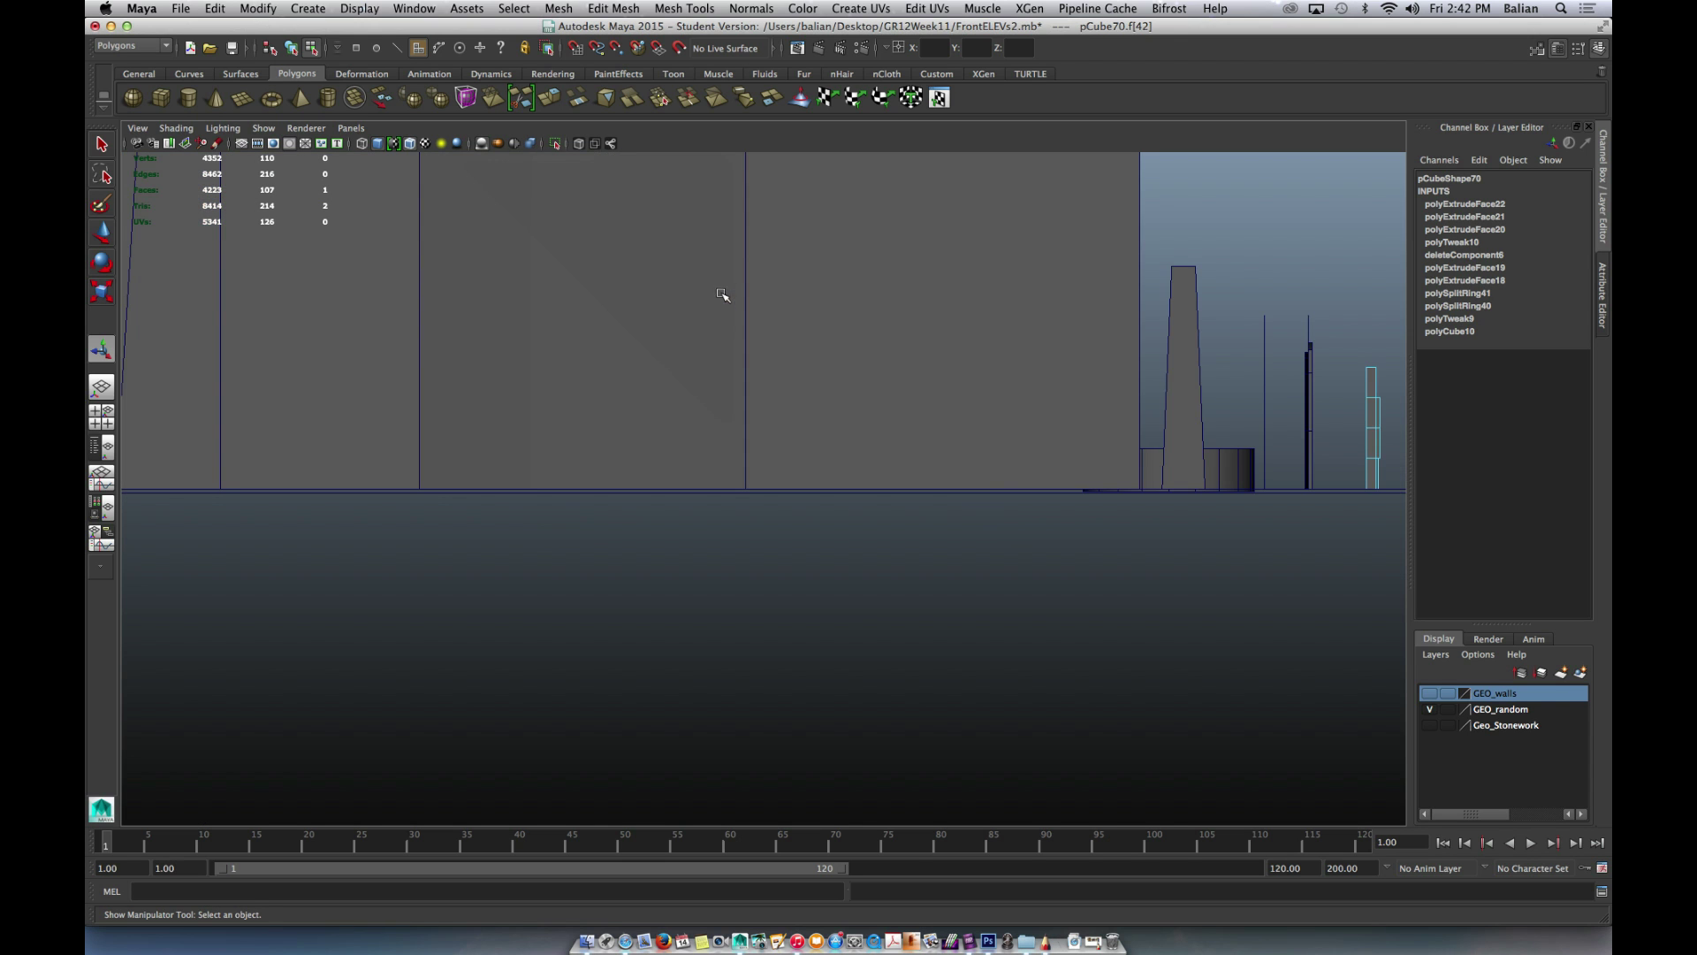
{"action": "right_click_drag", "start_coordinate": [773, 335], "coordinate": [861, 396], "text": "alt"}
{"action": "key", "text": "f"}
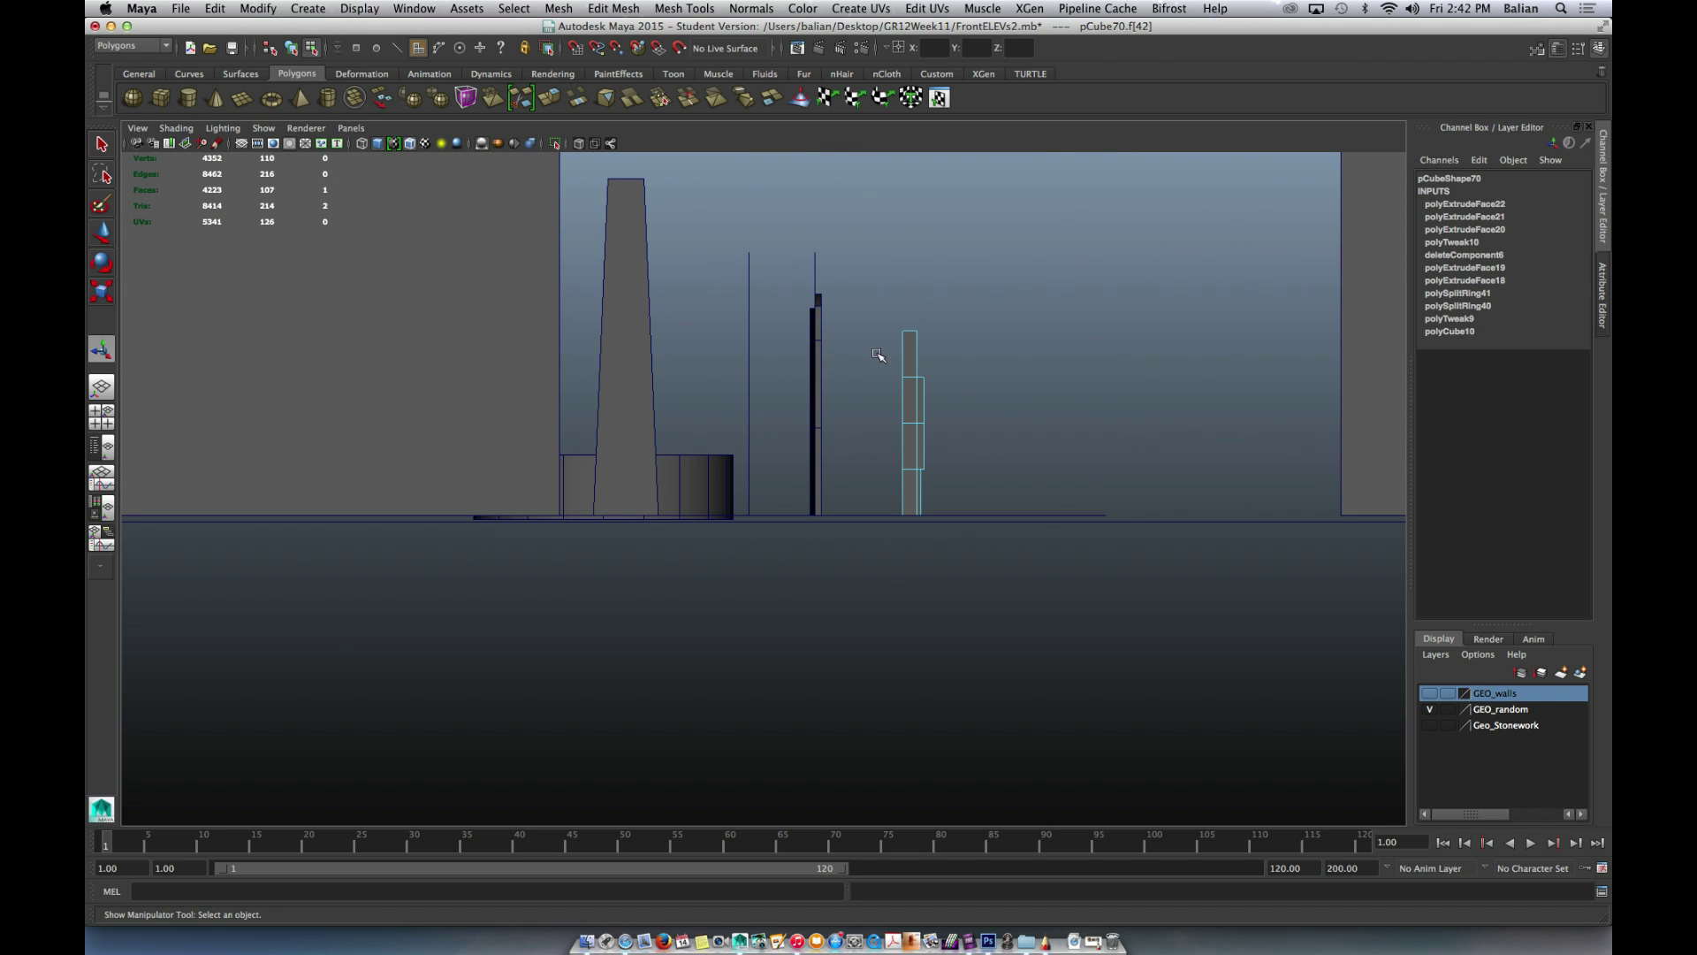
{"action": "left_click_drag", "start_coordinate": [874, 324], "coordinate": [910, 542]}
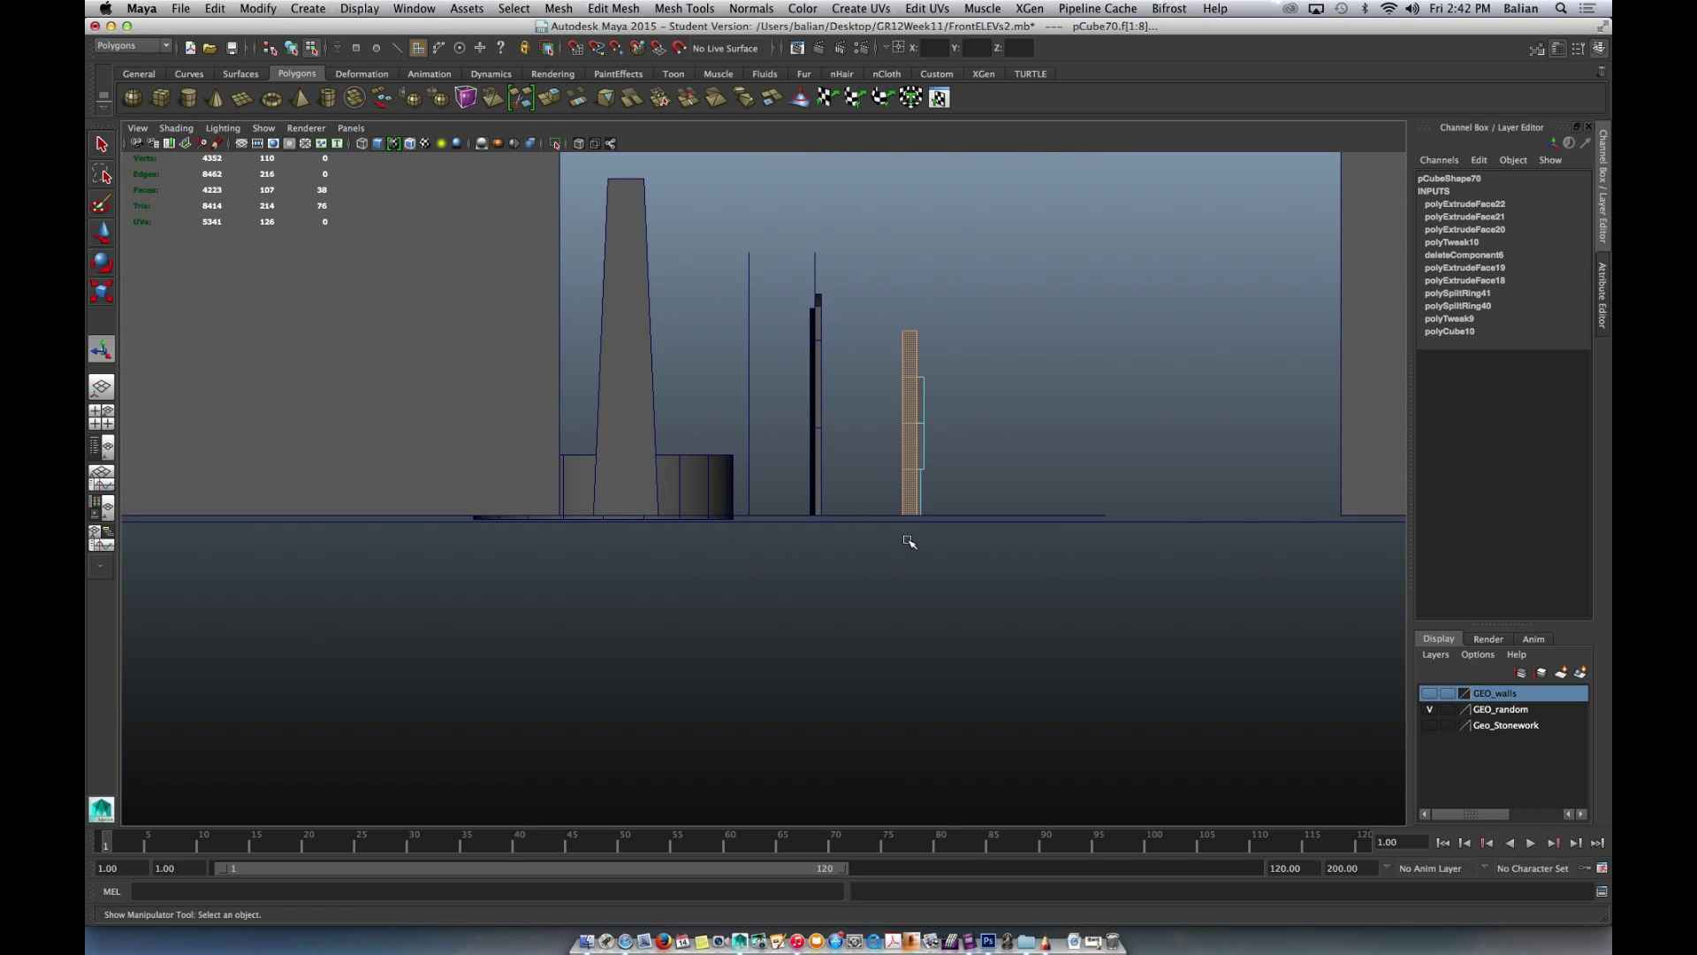
{"action": "key", "text": "Delete"}
- Return to Perspective view, face the wall, and select its left part's faces
{"action": "key", "text": "space"}
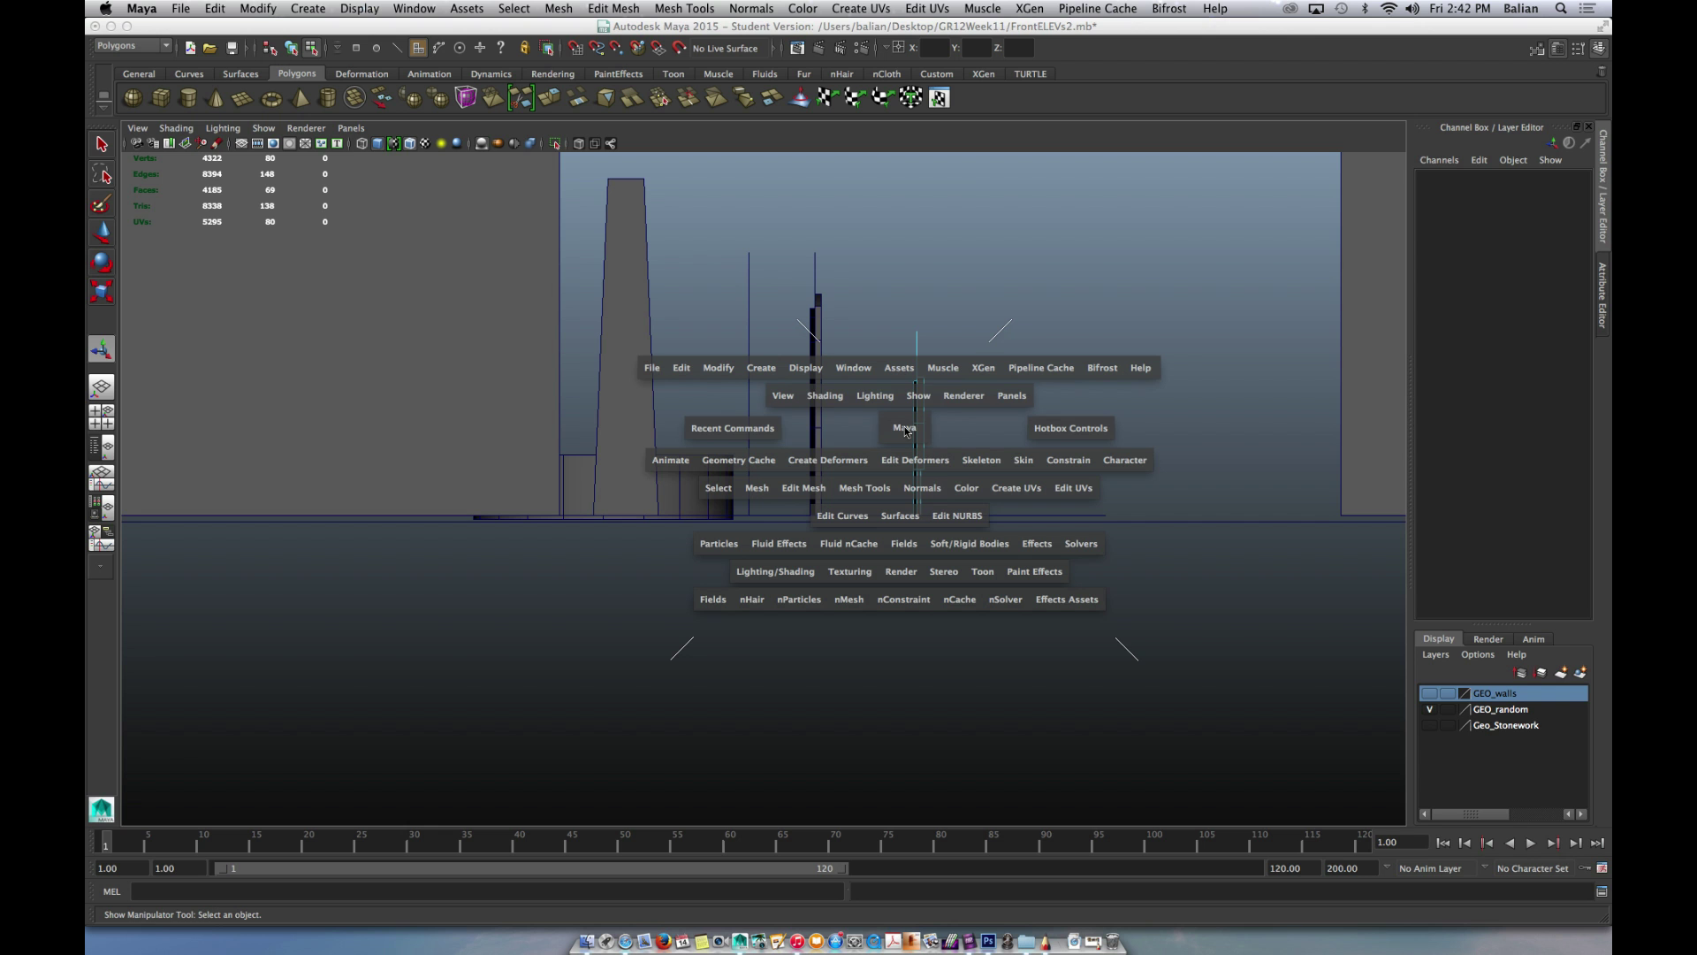
{"action": "left_click_drag", "start_coordinate": [902, 426], "coordinate": [898, 393]}
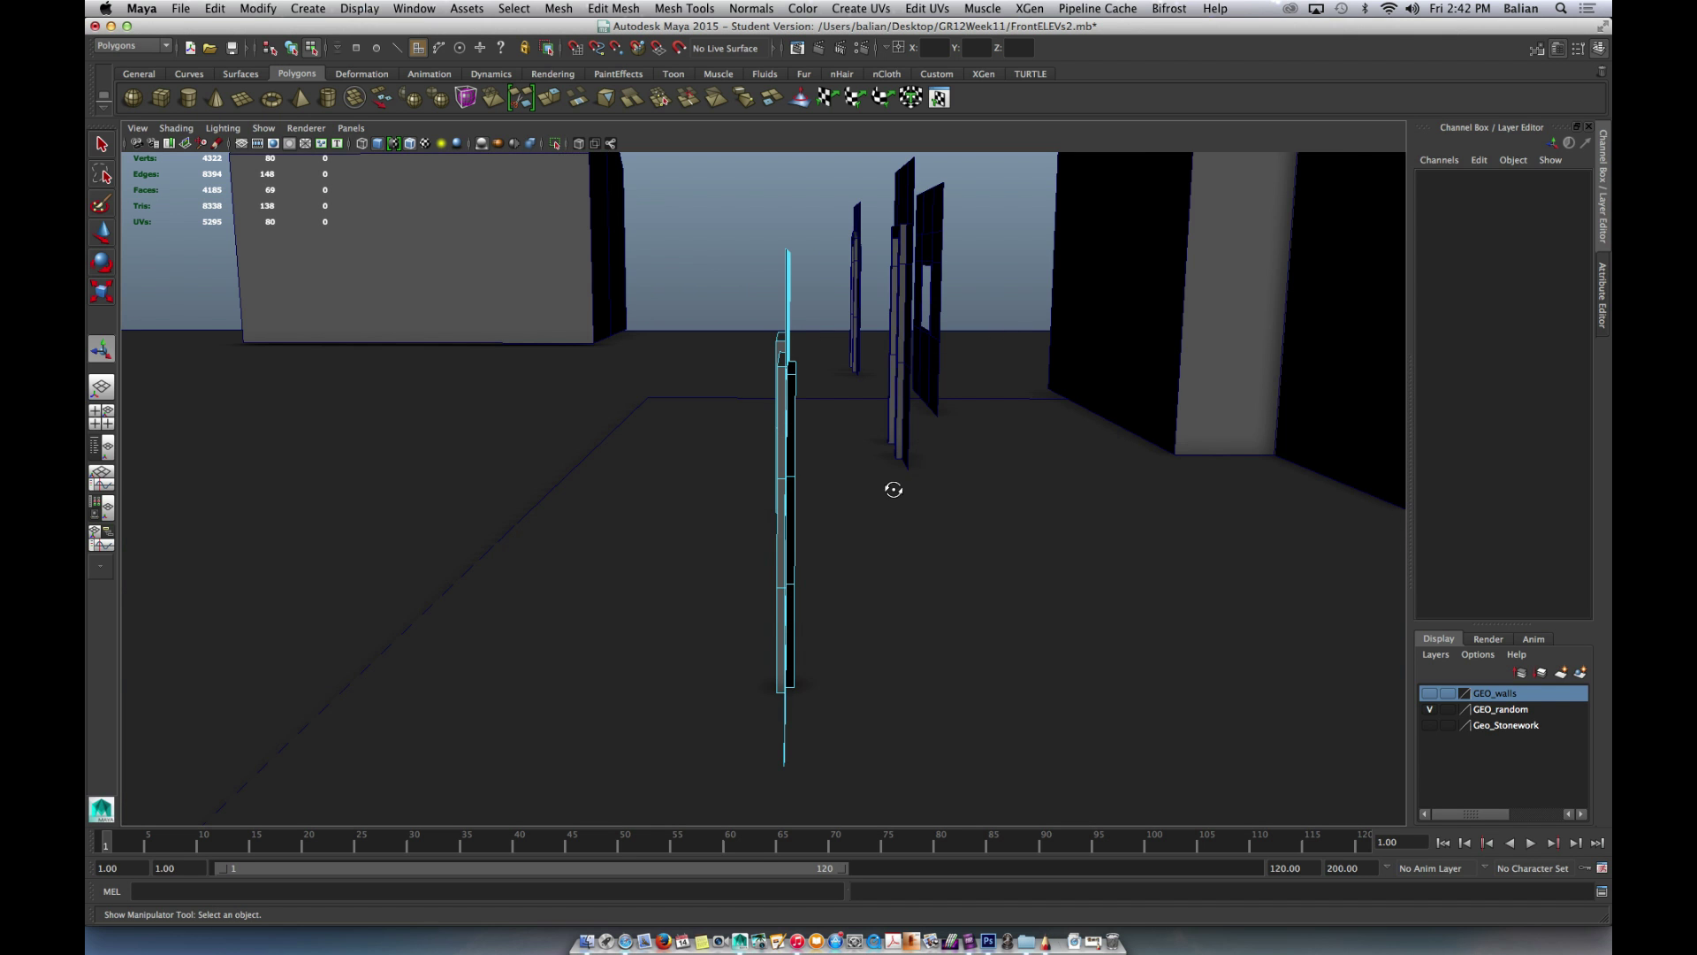
{"action": "mouse_move", "coordinate": [894, 489]}
{"action": "left_mouse_down", "text": "alt"}
{"action": "mouse_move", "coordinate": [754, 477]}
{"action": "mouse_move", "coordinate": [867, 496]}
{"action": "mouse_move", "coordinate": [1052, 488]}
{"action": "mouse_move", "coordinate": [1025, 455]}
{"action": "left_mouse_up", "text": "alt"}
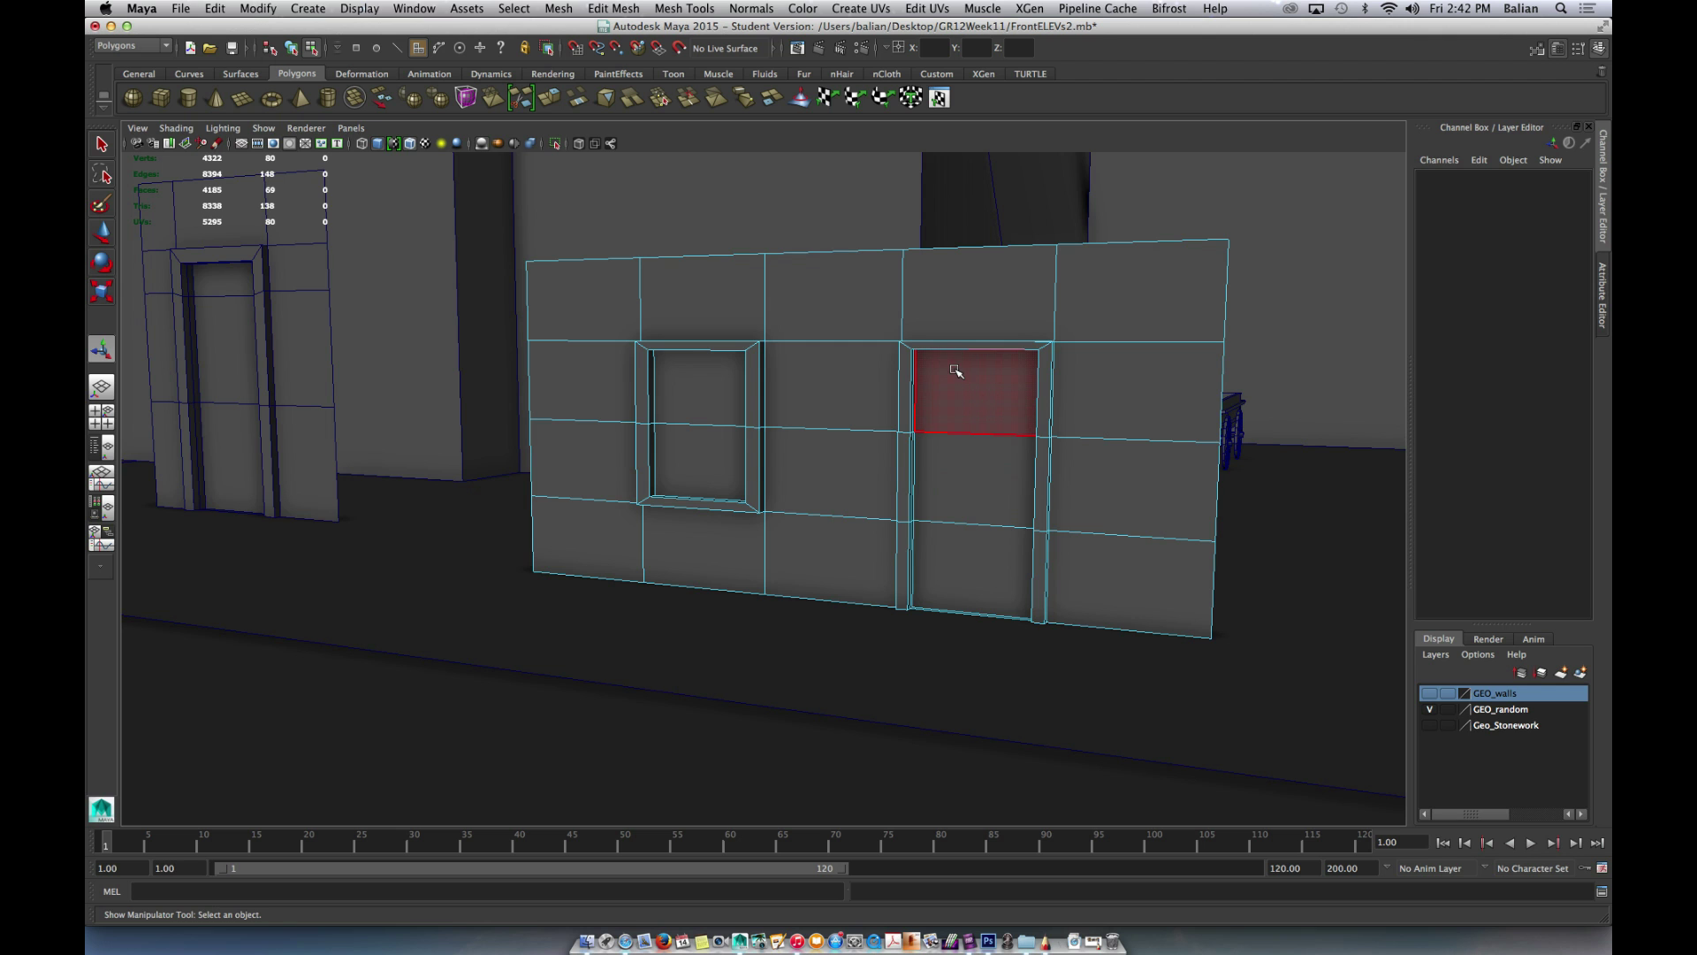
{"action": "left_click_drag", "start_coordinate": [887, 401], "coordinate": [857, 461], "text": "alt"}
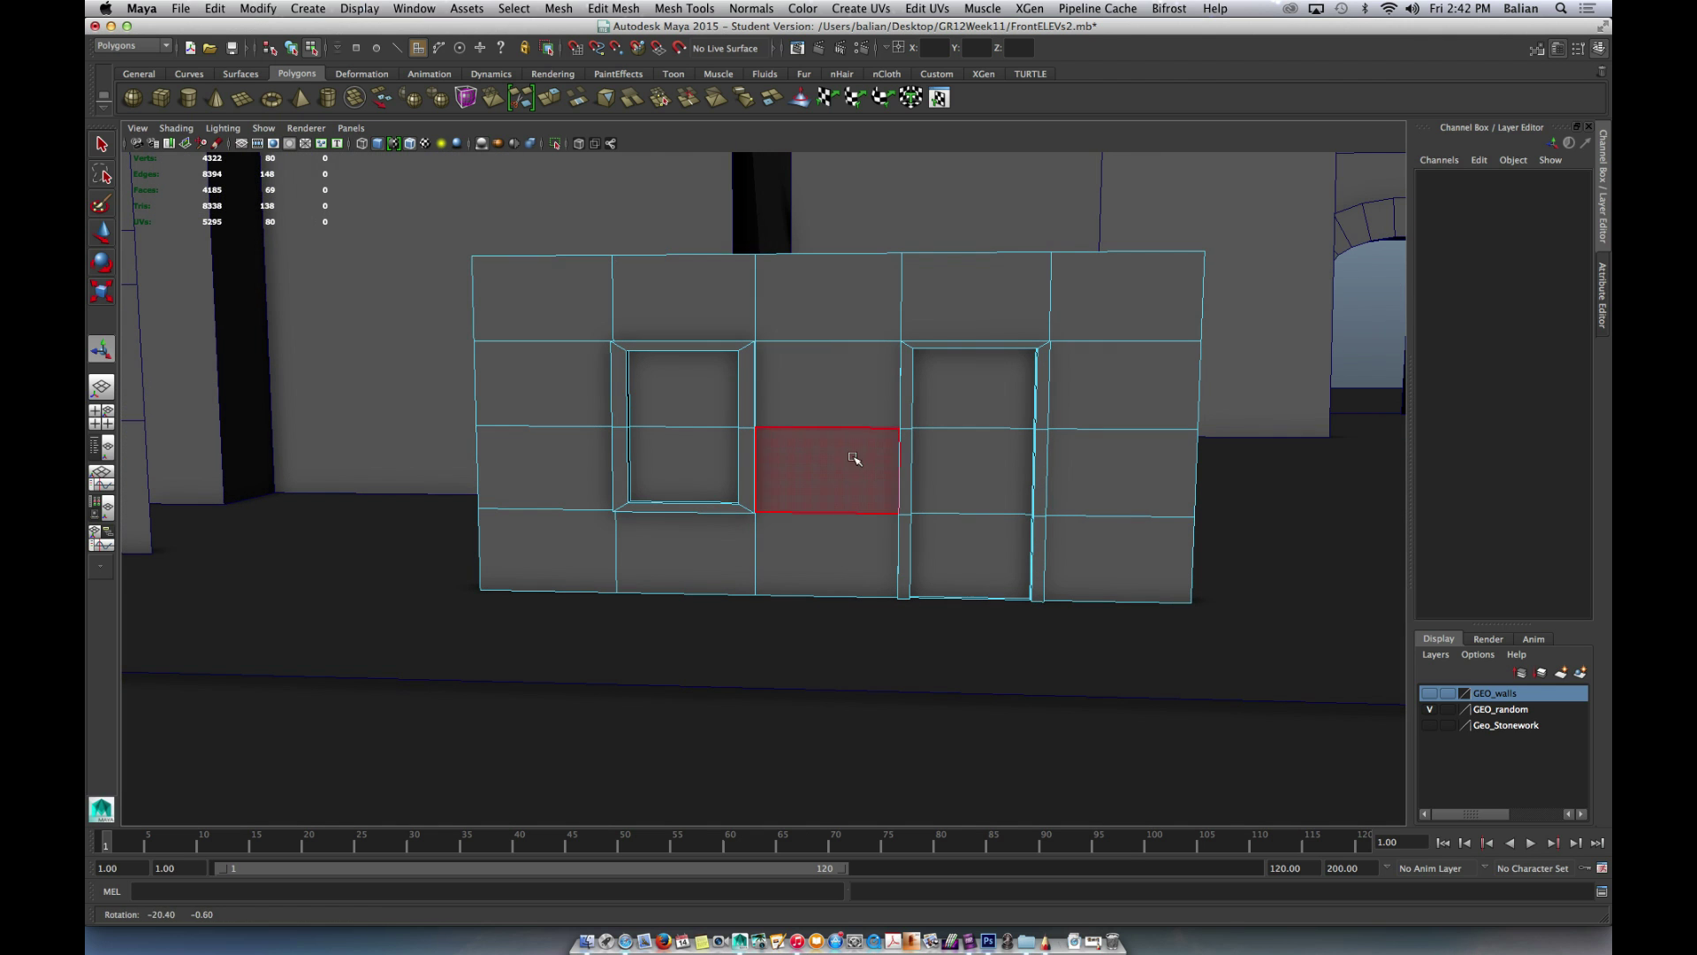
{"action": "left_click_drag", "start_coordinate": [422, 259], "coordinate": [811, 599]}
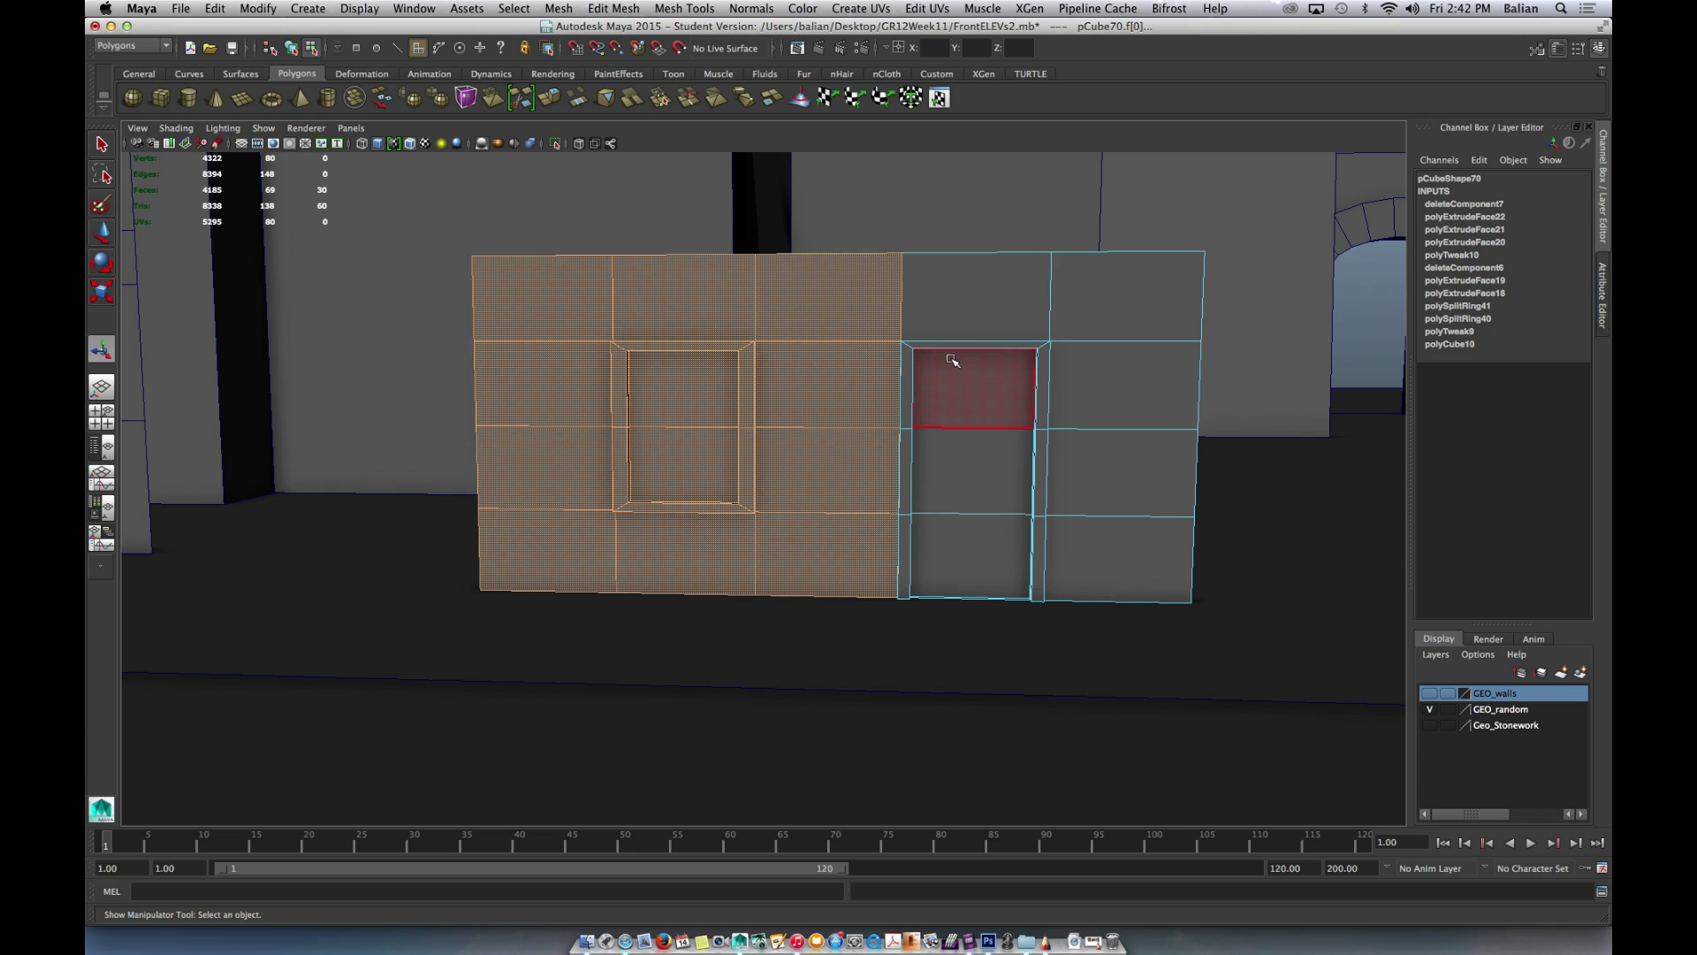
- Duplicate the wall as pCube71 and centre the copy's pivot
{"action": "right_click_drag", "start_coordinate": [1017, 271], "coordinate": [1085, 259]}
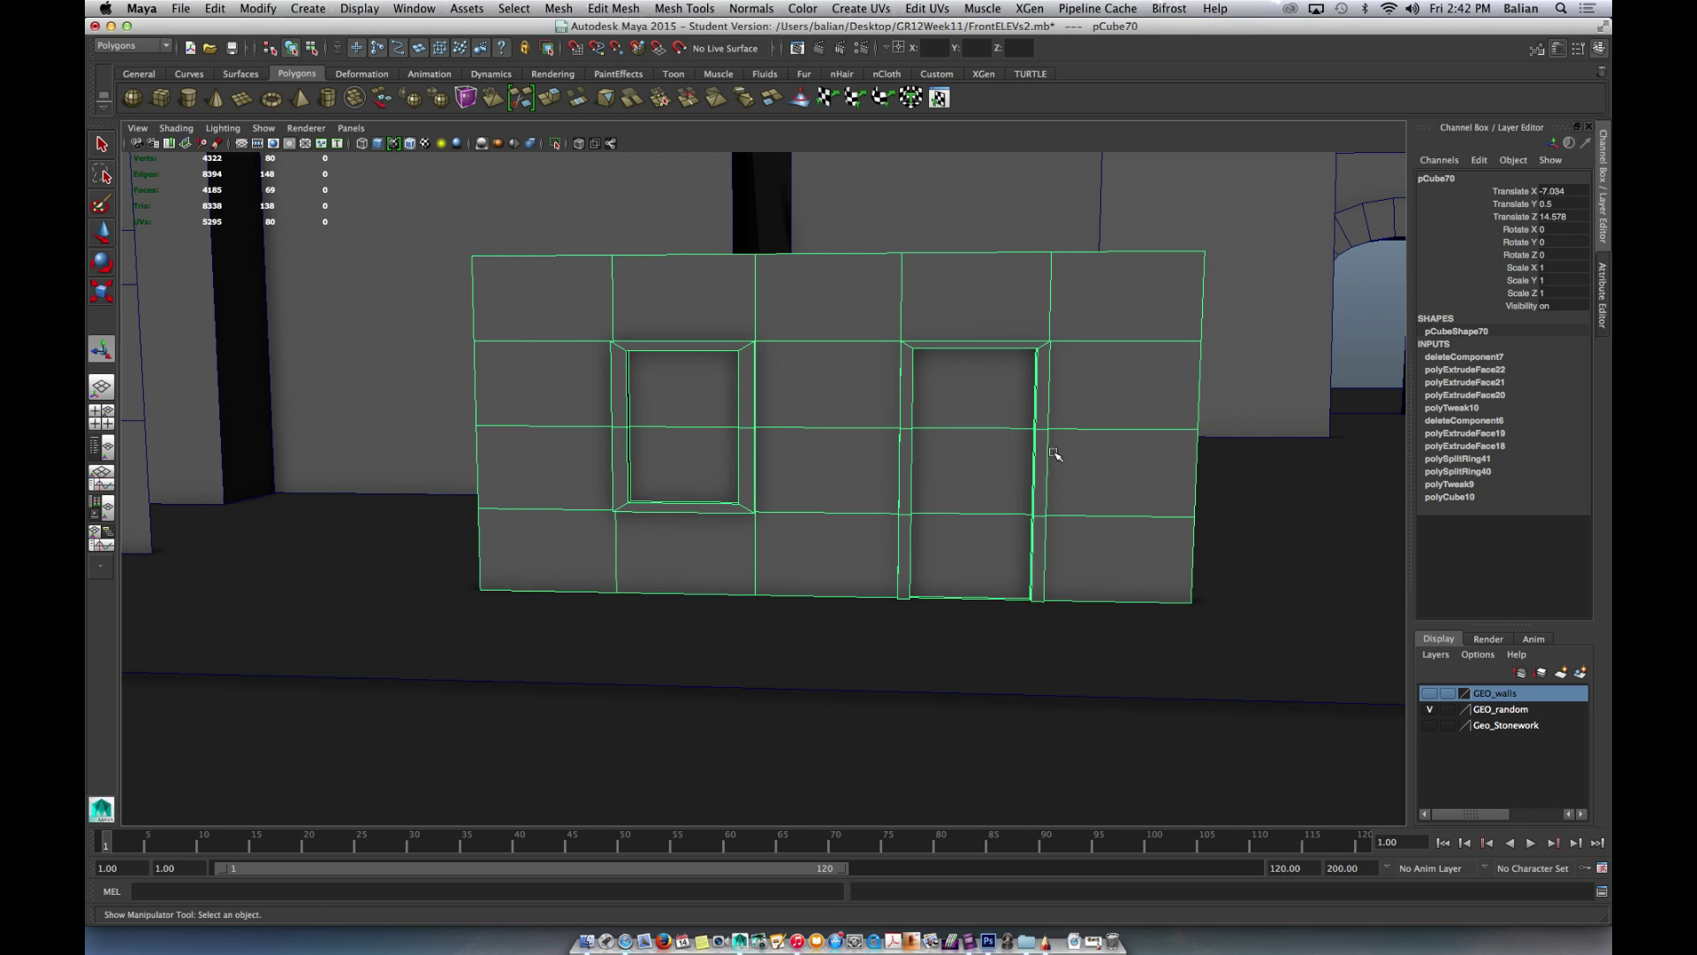
{"action": "key", "text": "super+d"}
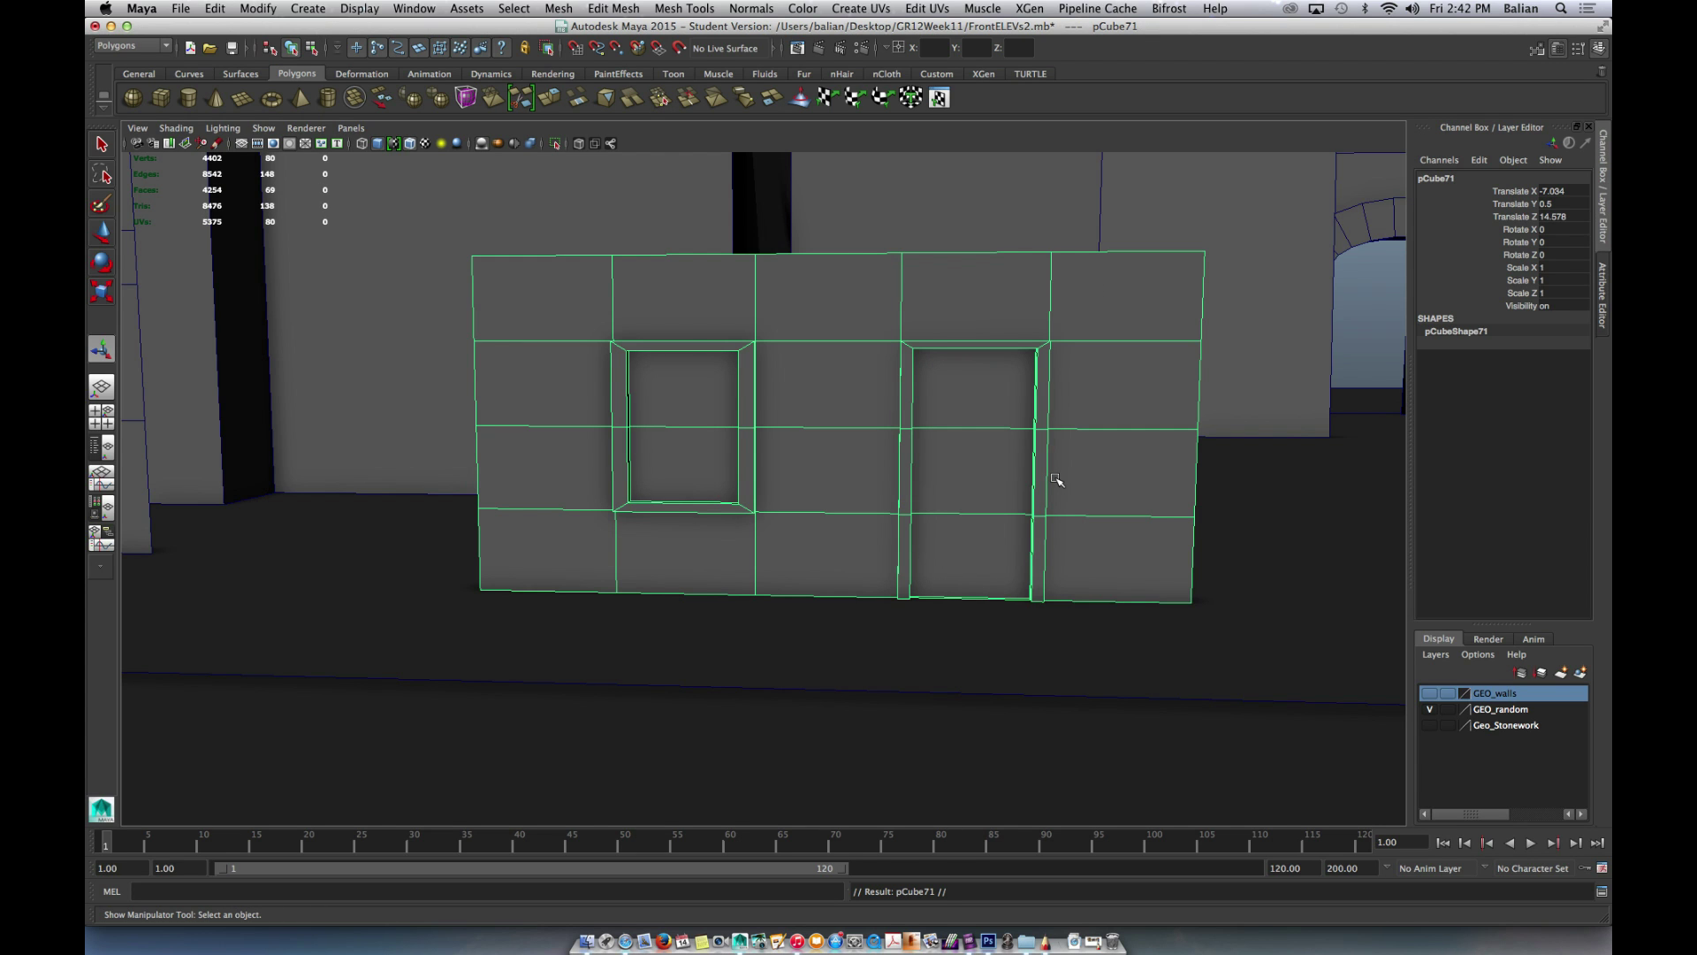
{"action": "key", "text": "w"}
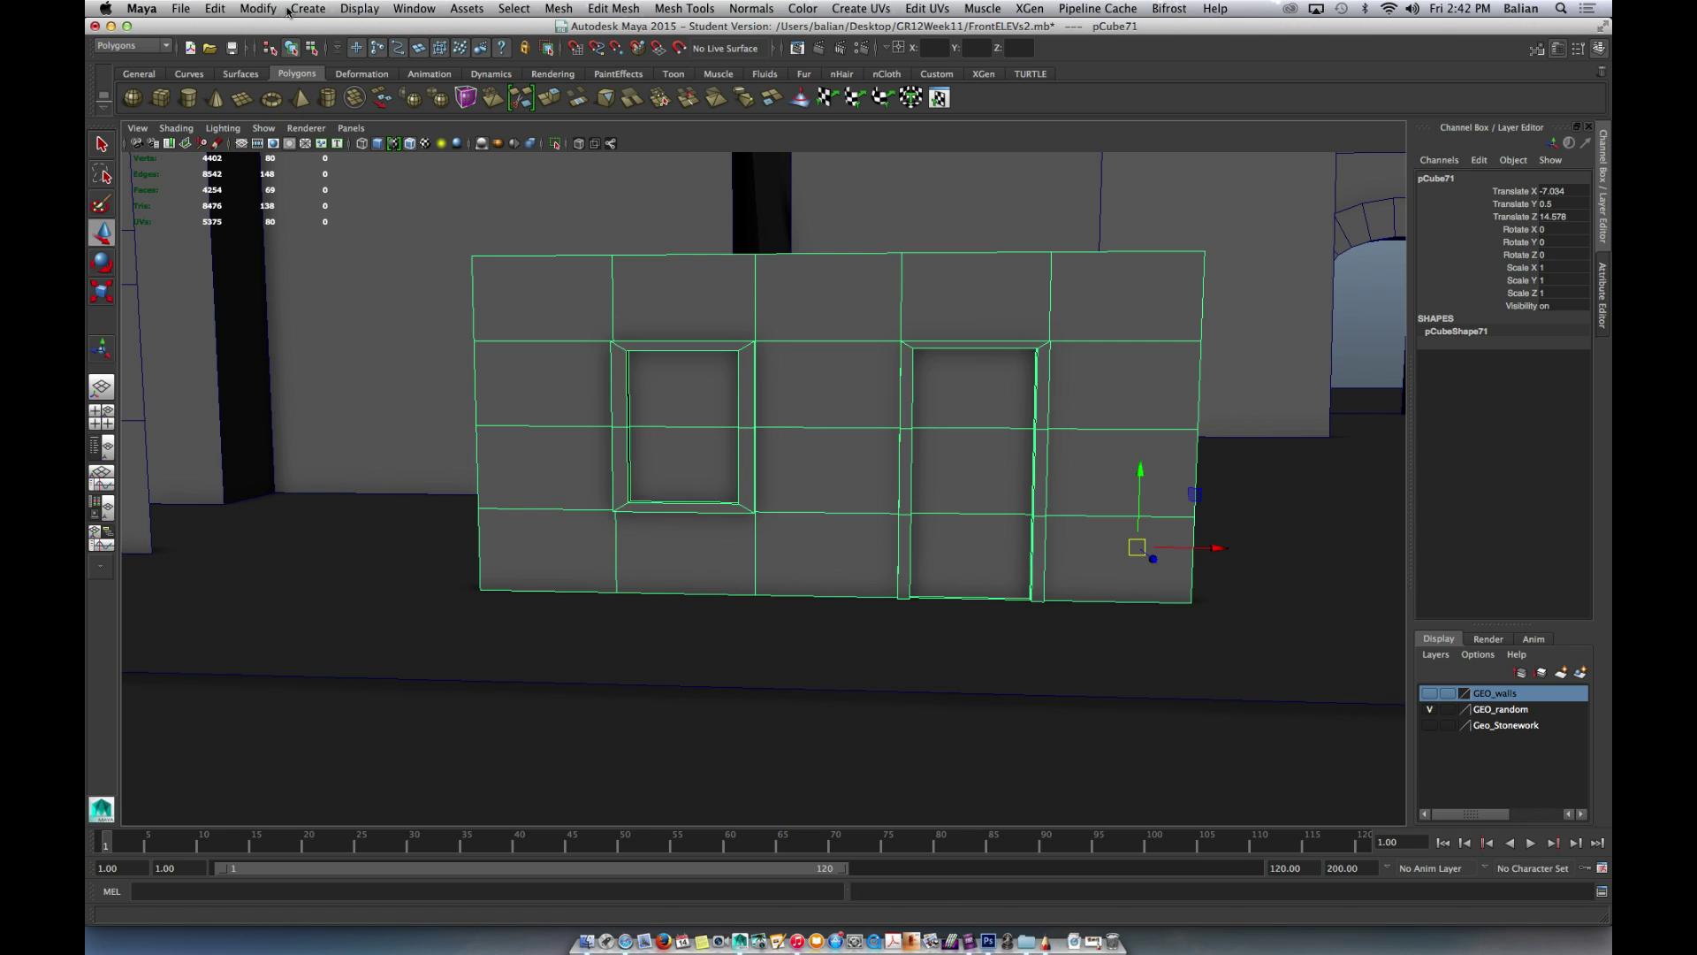
{"action": "left_click", "coordinate": [256, 9]}
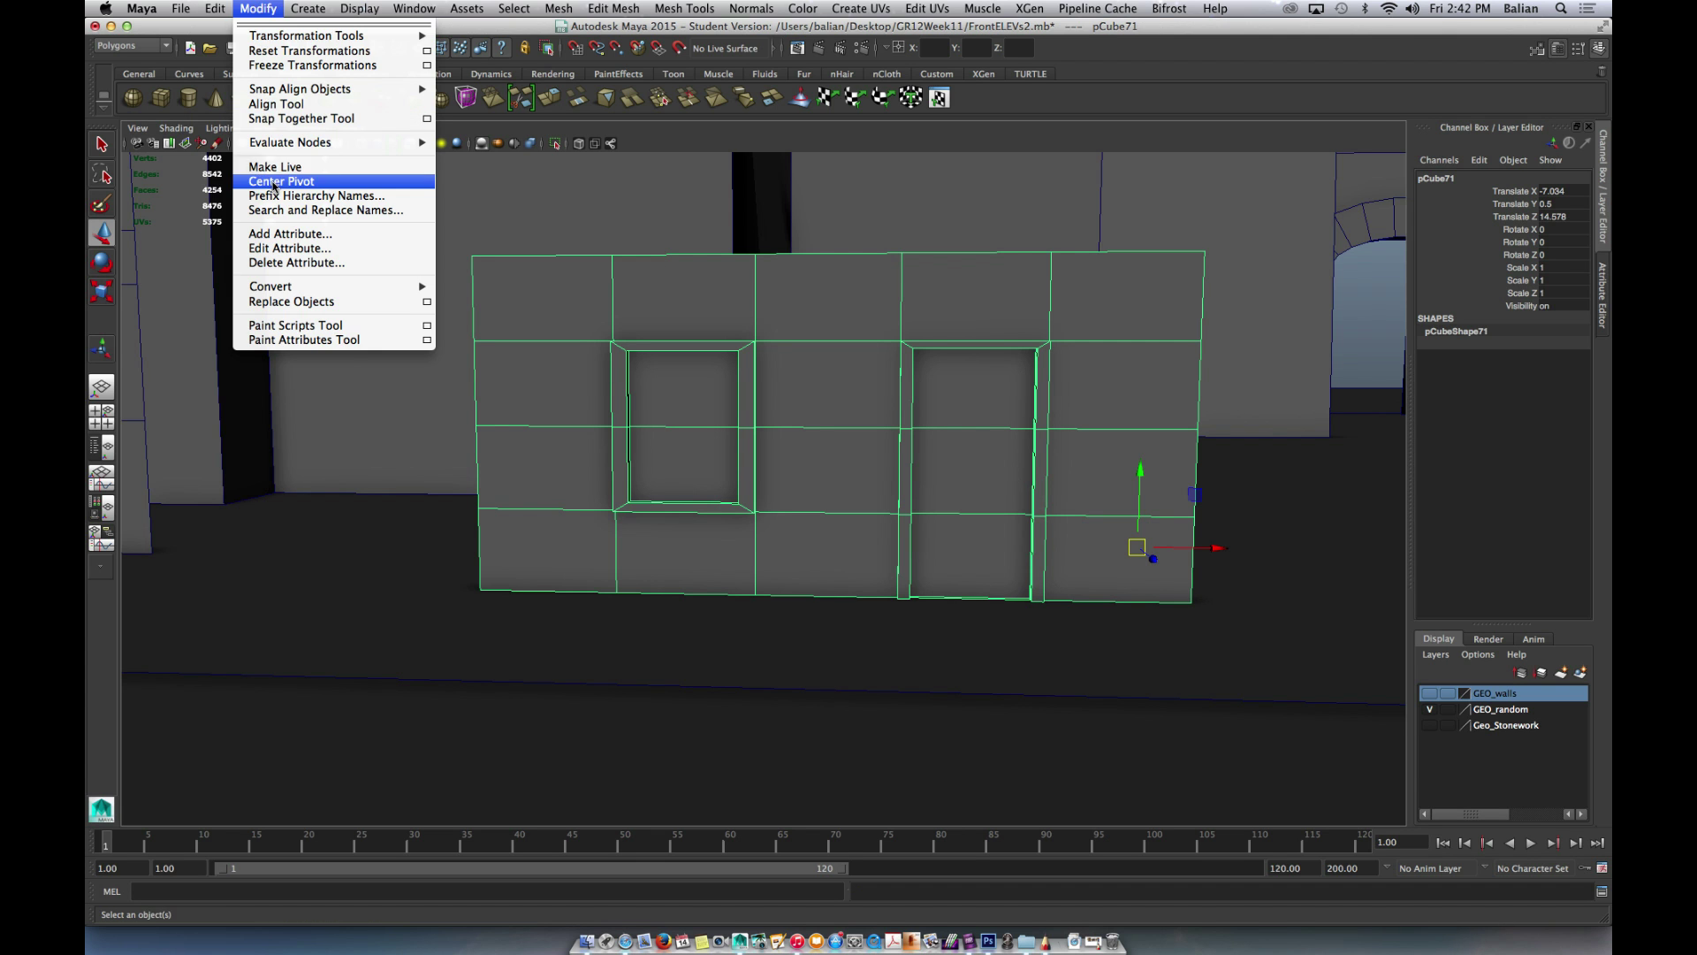
{"action": "left_click", "coordinate": [283, 182]}
- Delete the copy's construction history via Edit > Delete by Type > History
{"action": "left_click", "coordinate": [213, 8]}
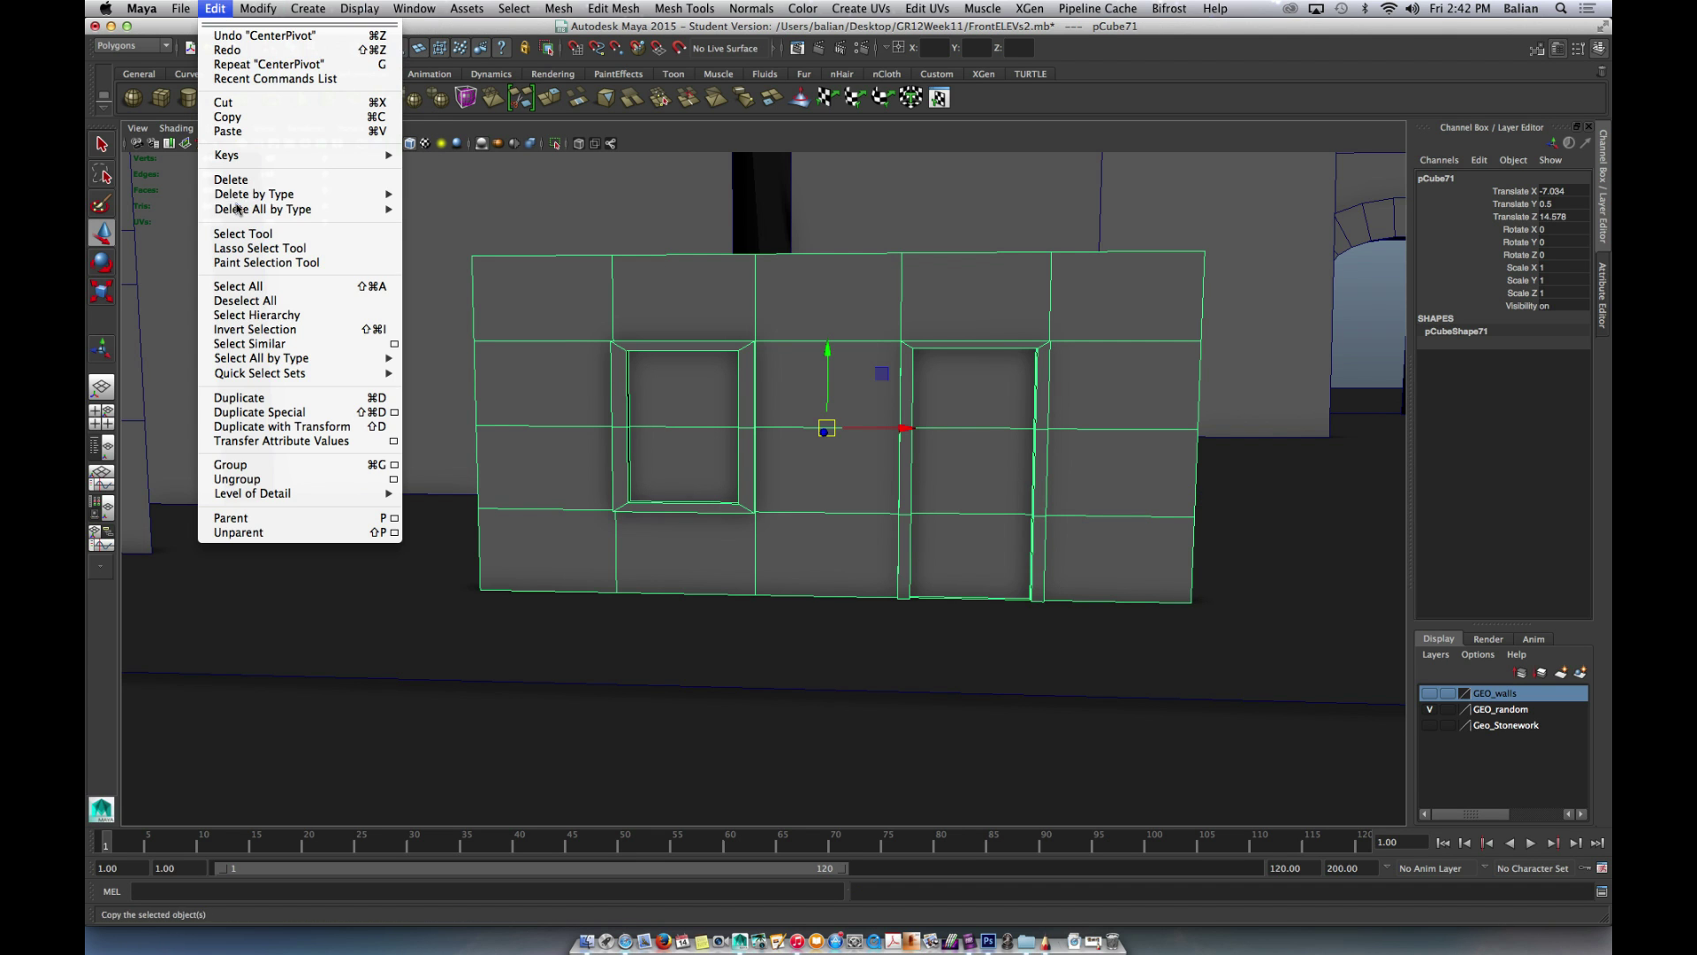
{"action": "mouse_move", "coordinate": [238, 196]}
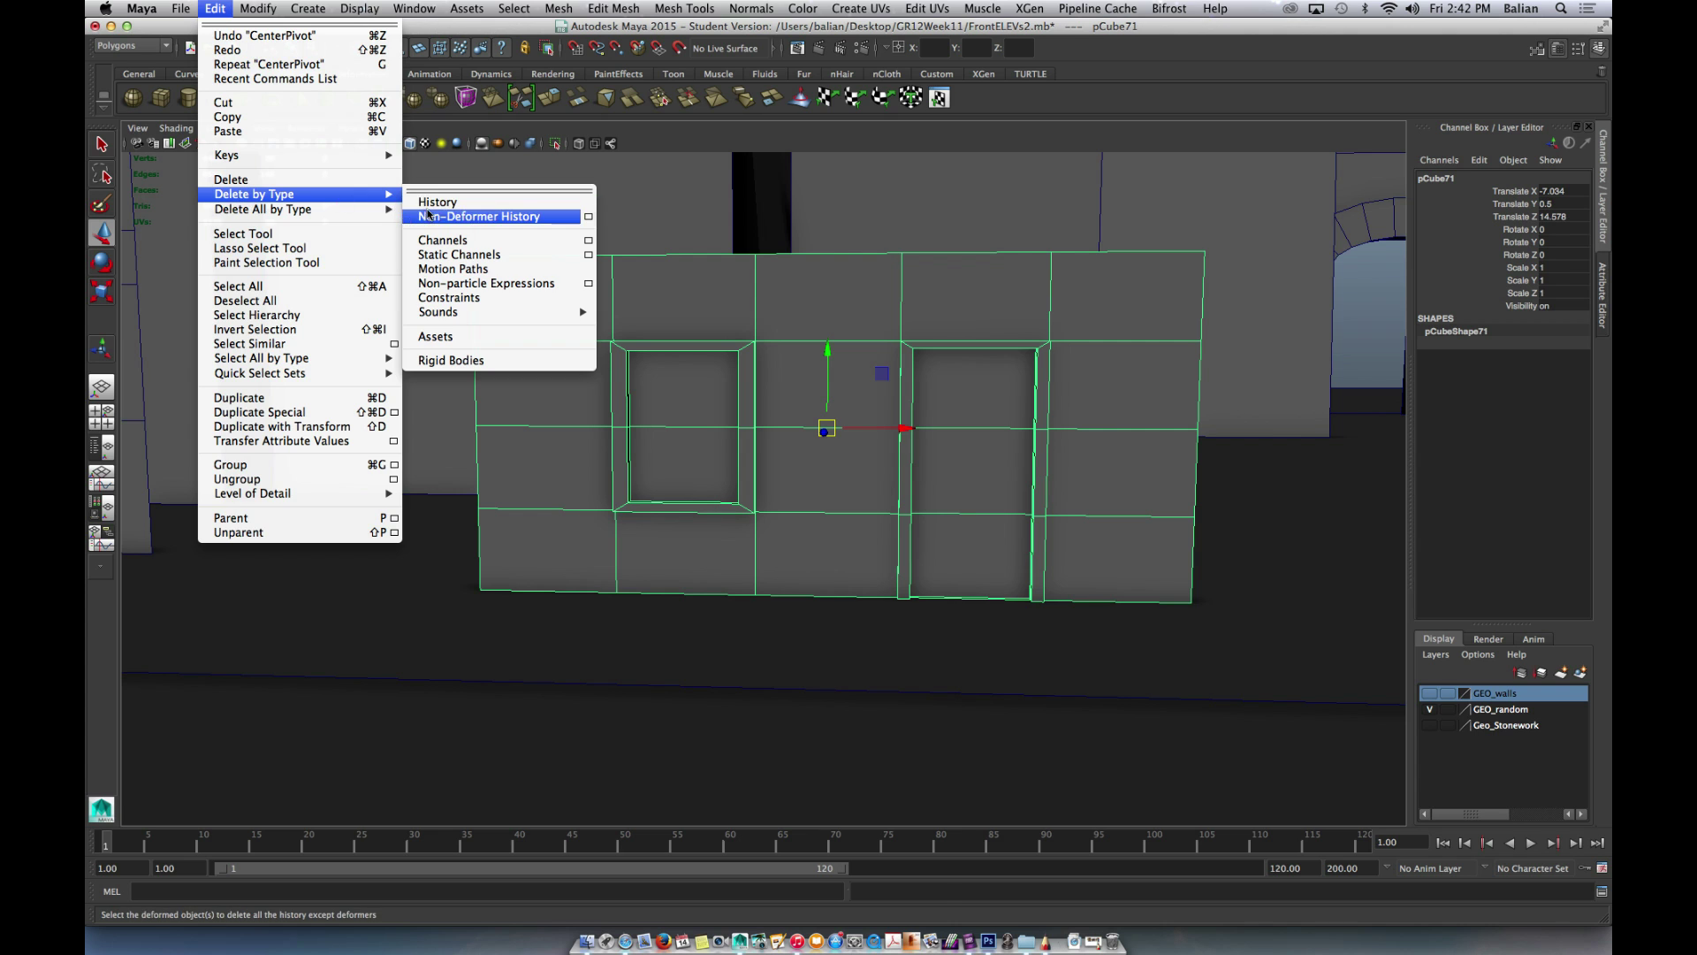
{"action": "left_click", "coordinate": [430, 203]}
{"action": "left_click", "coordinate": [258, 9]}
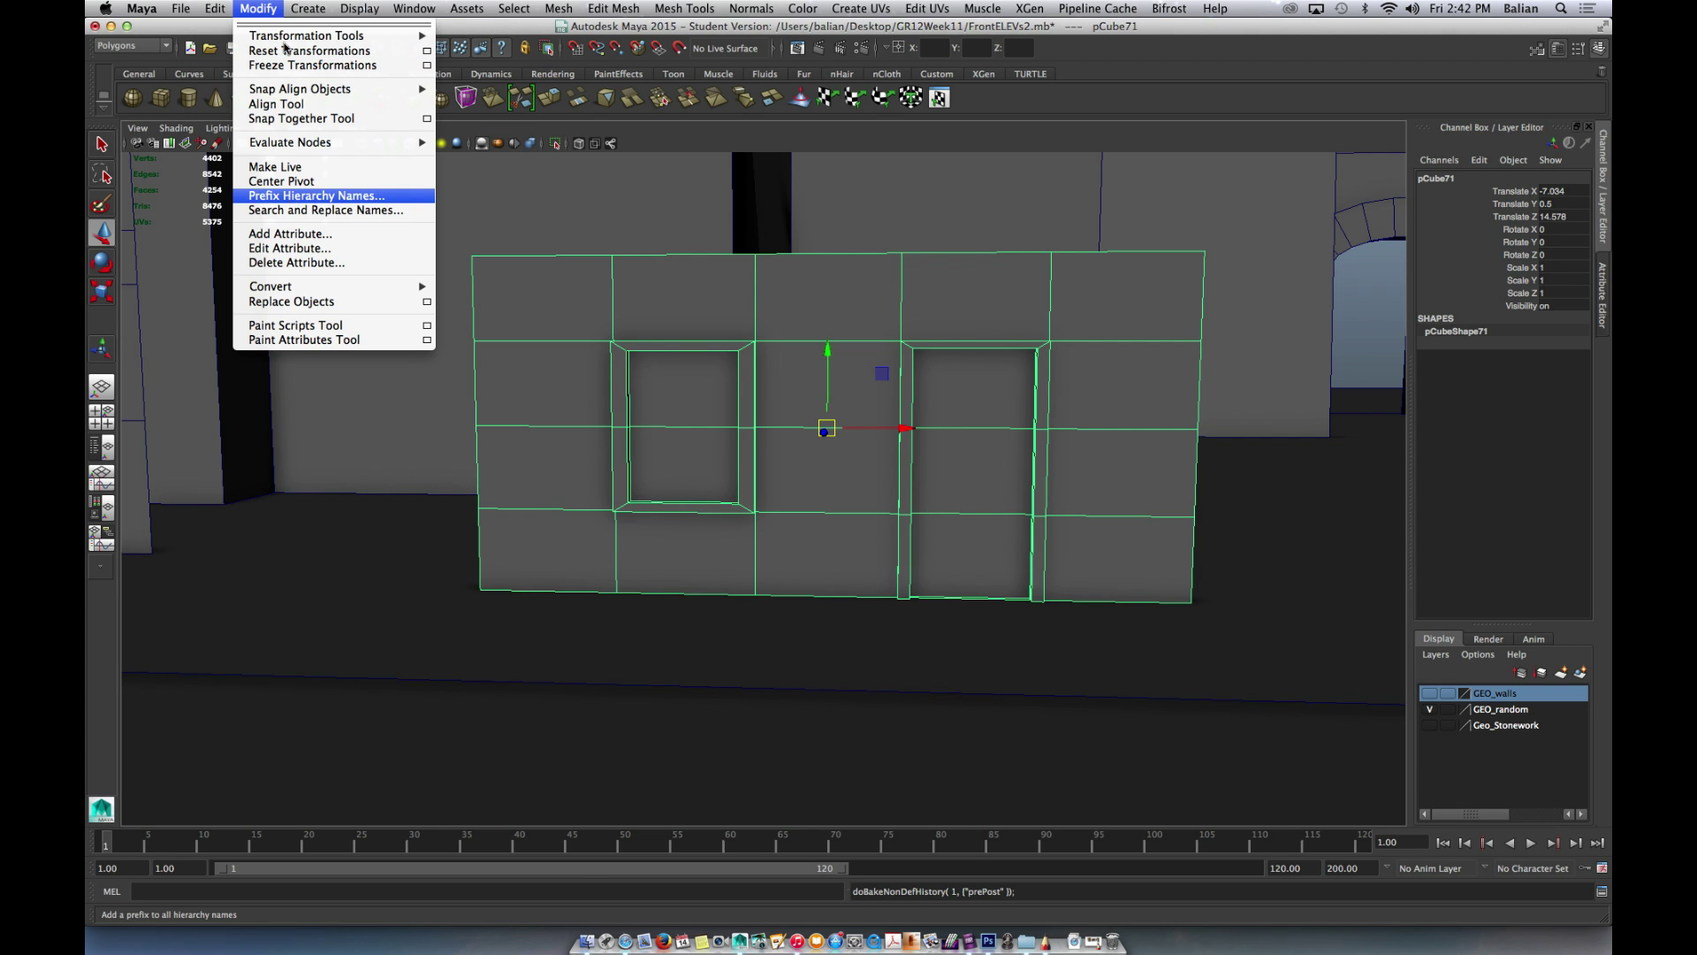
{"action": "mouse_move", "coordinate": [215, 9]}
{"action": "mouse_move", "coordinate": [246, 194]}
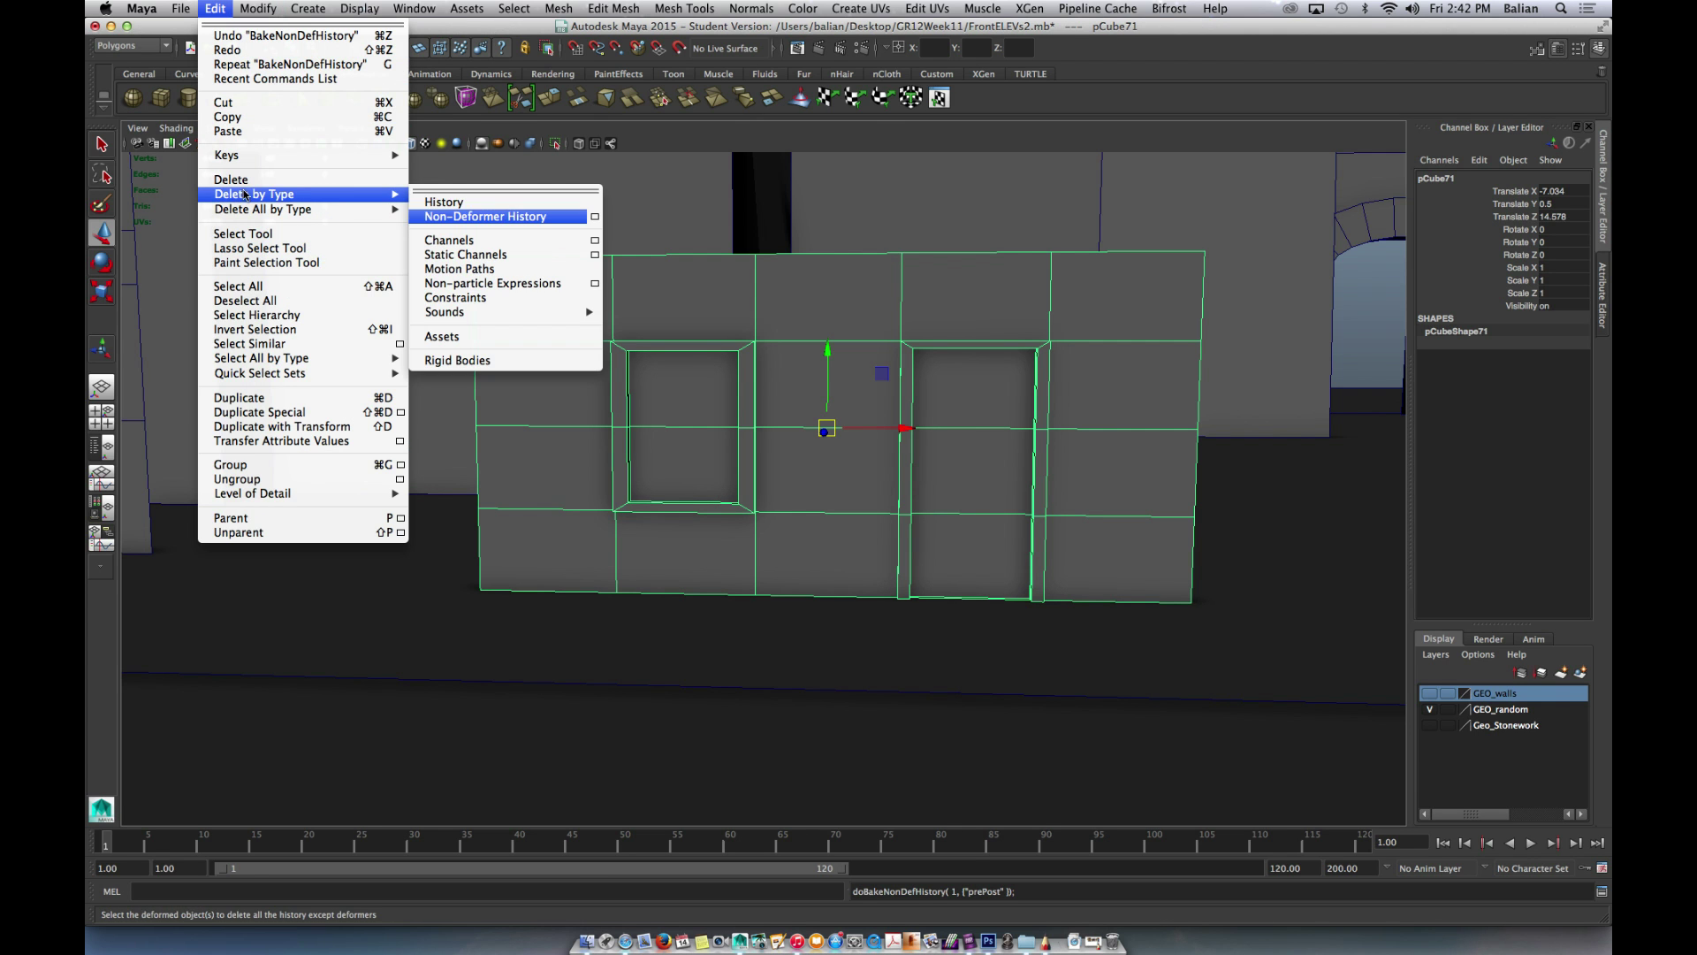
{"action": "left_click", "coordinate": [433, 203]}
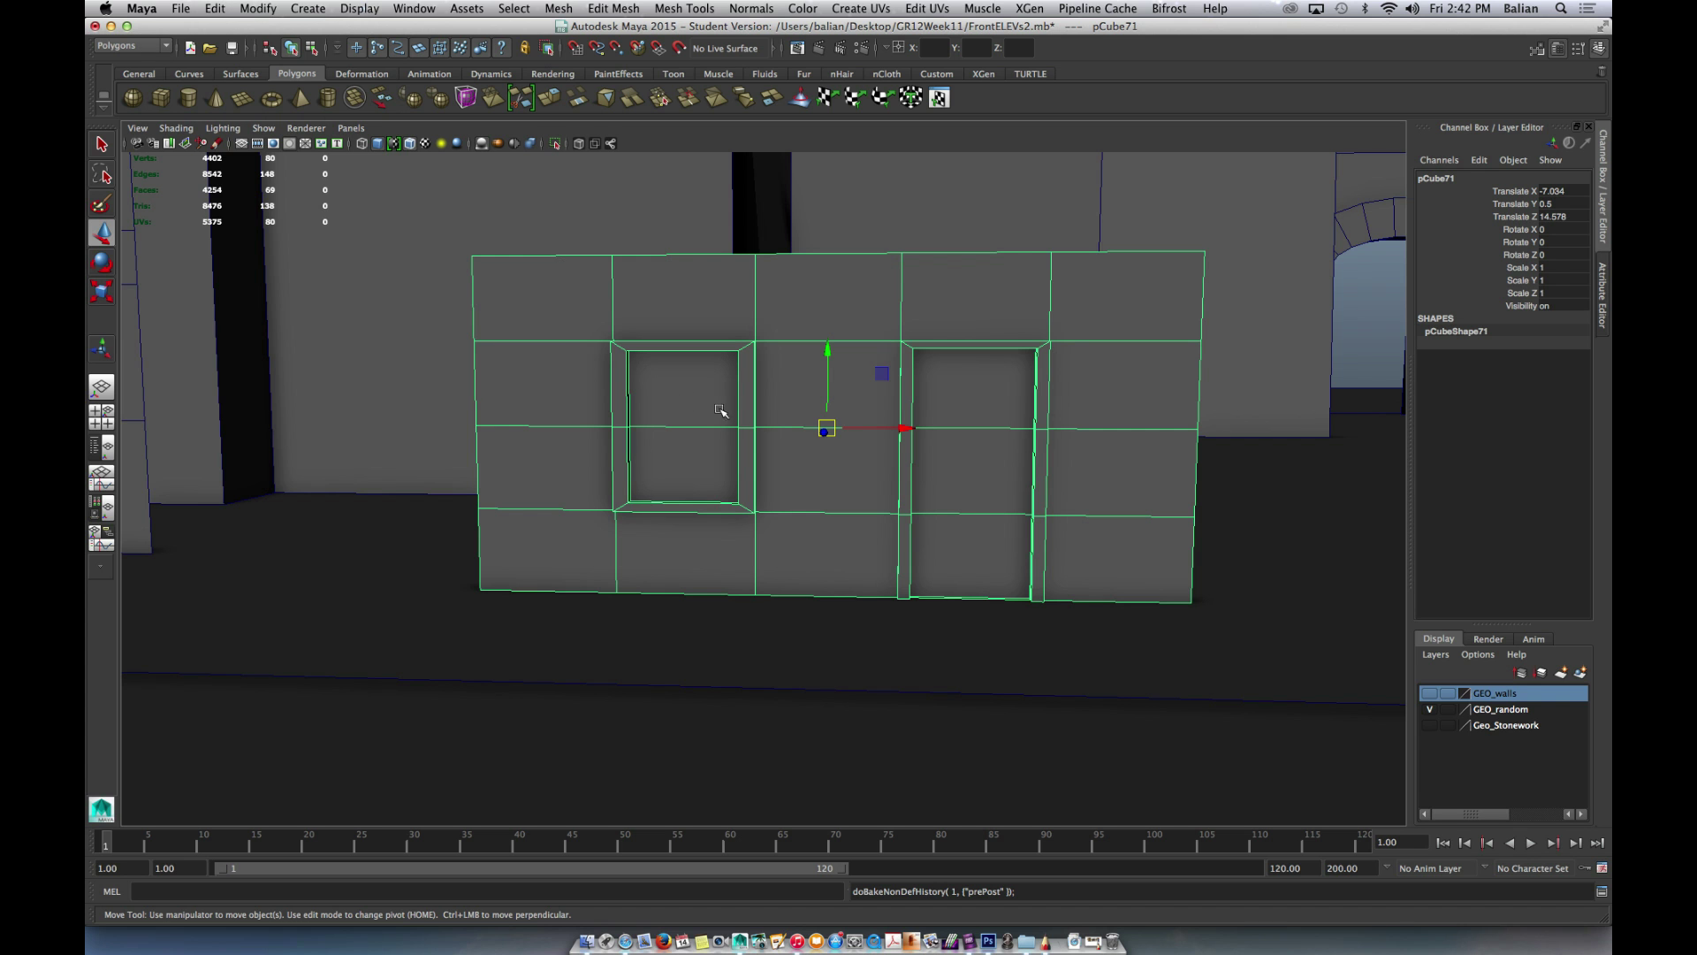
{"action": "scroll", "coordinate": [762, 416], "scroll_direction": "down", "scroll_amount": 5}
{"action": "left_click_drag", "start_coordinate": [762, 416], "coordinate": [168, 451], "text": "alt"}
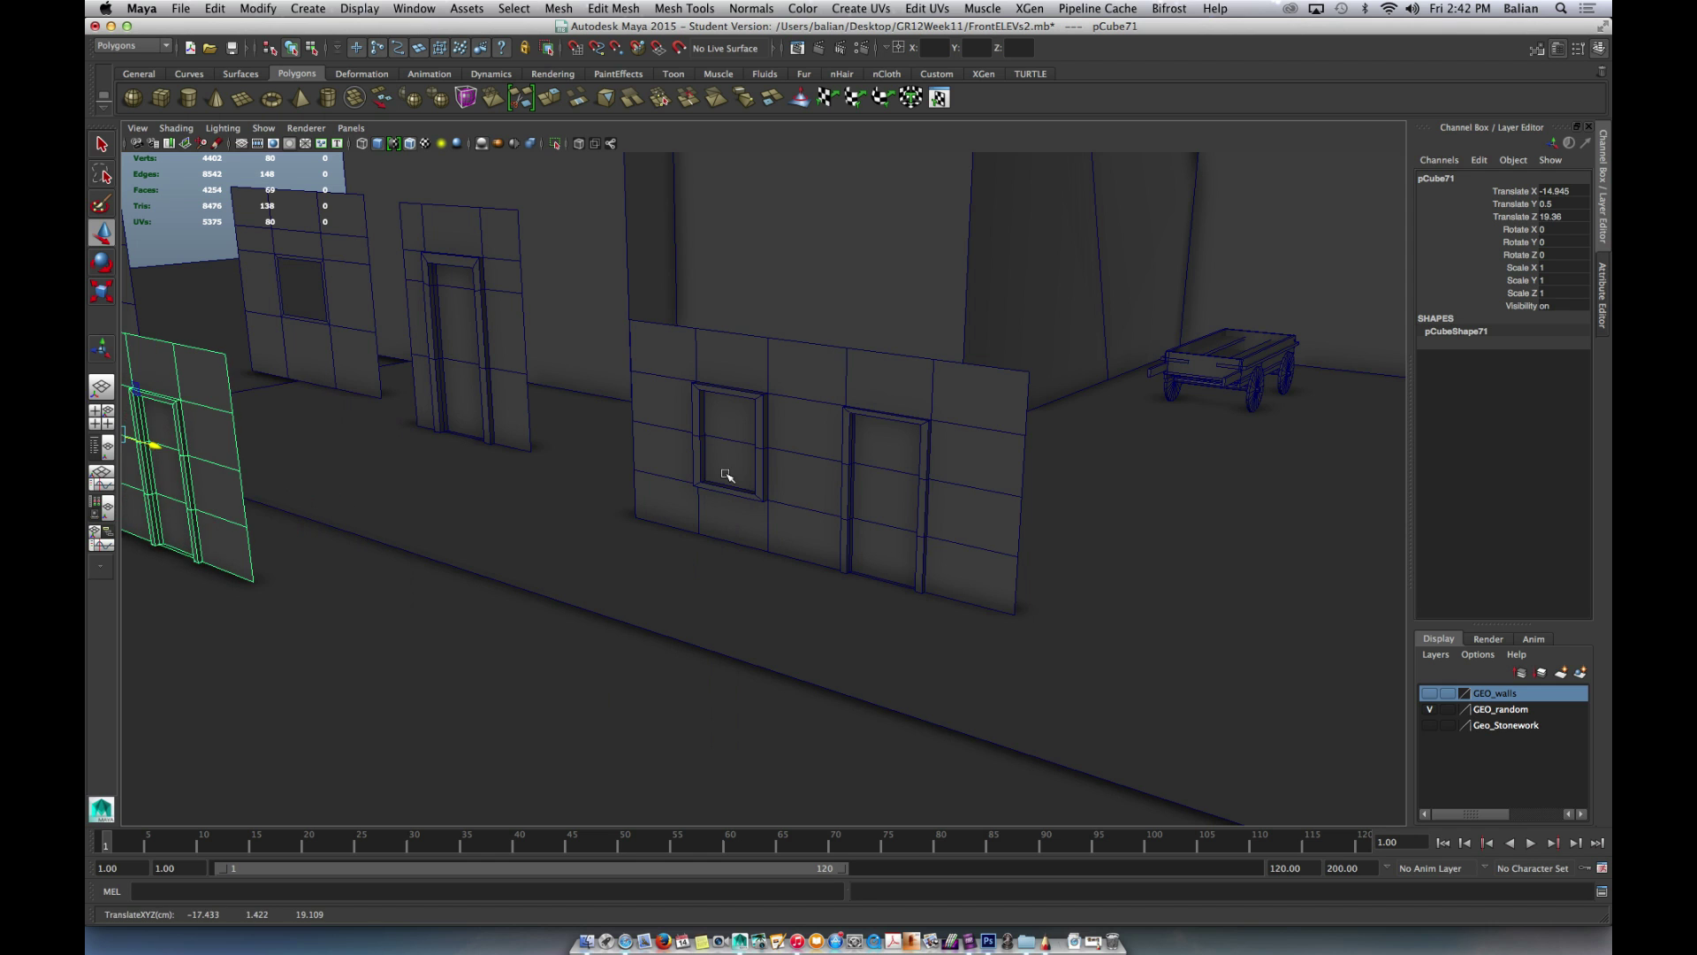
- Select pCube70, delete its history by type, and centre its pivot
{"action": "scroll", "coordinate": [879, 429], "scroll_direction": "down", "scroll_amount": 3}
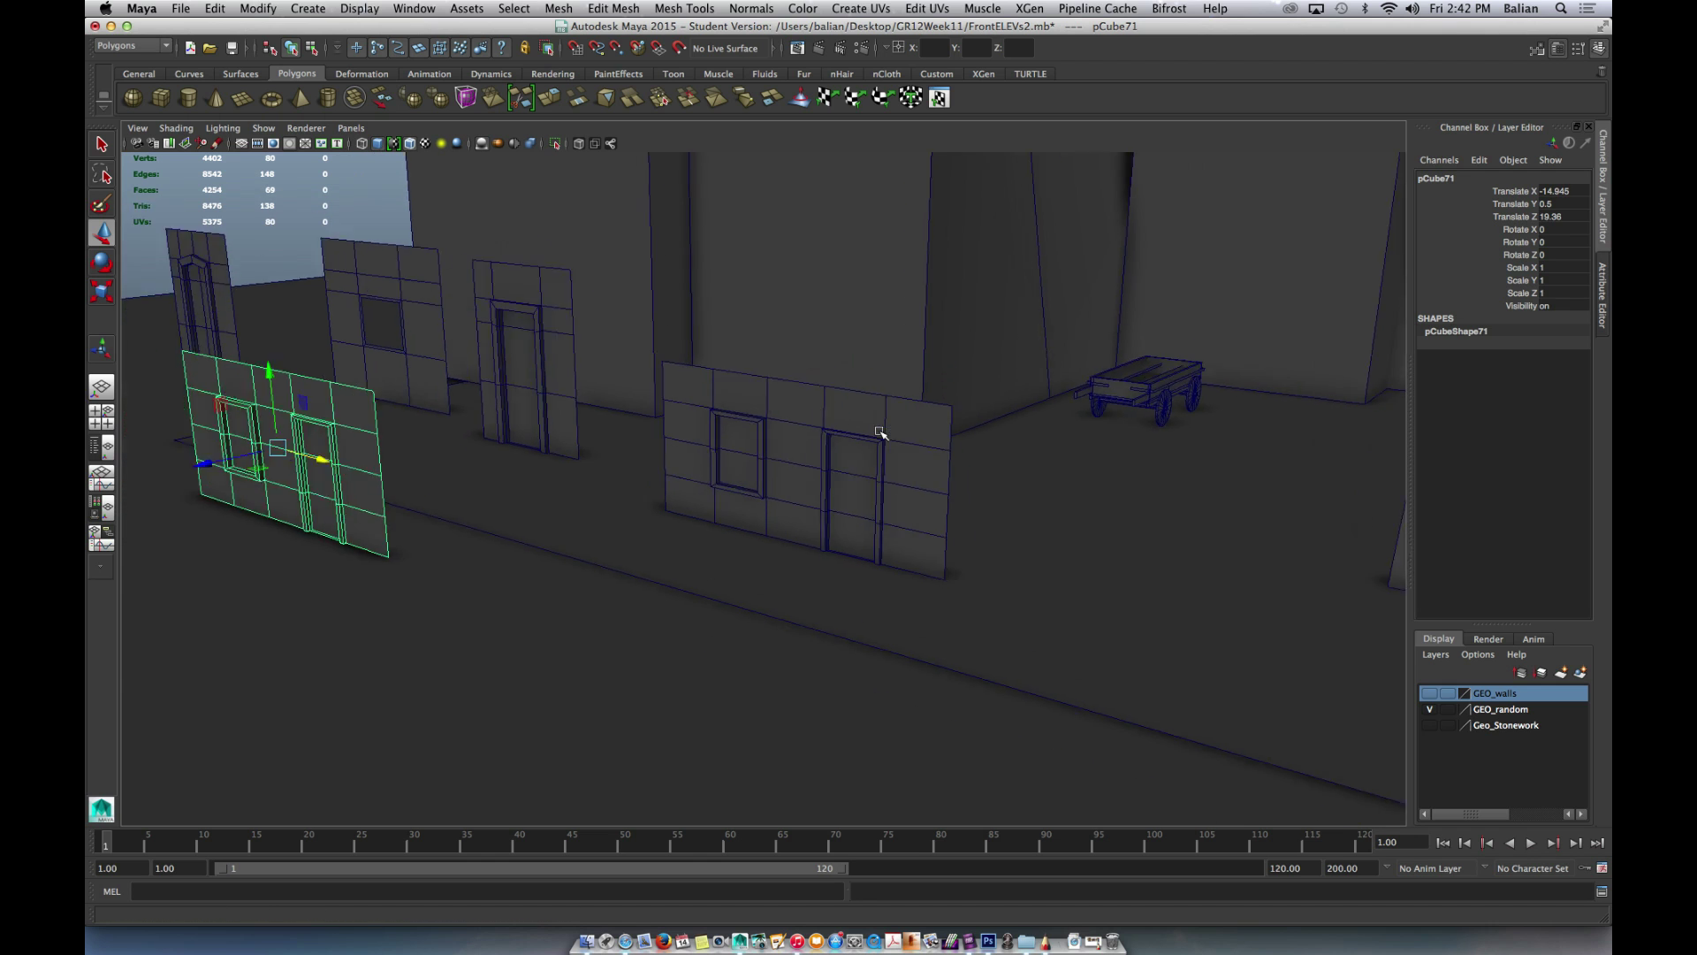
{"action": "scroll", "coordinate": [881, 434], "scroll_direction": "up", "scroll_amount": 5}
{"action": "scroll", "coordinate": [878, 433], "scroll_direction": "up", "scroll_amount": 3}
{"action": "left_click", "coordinate": [833, 417]}
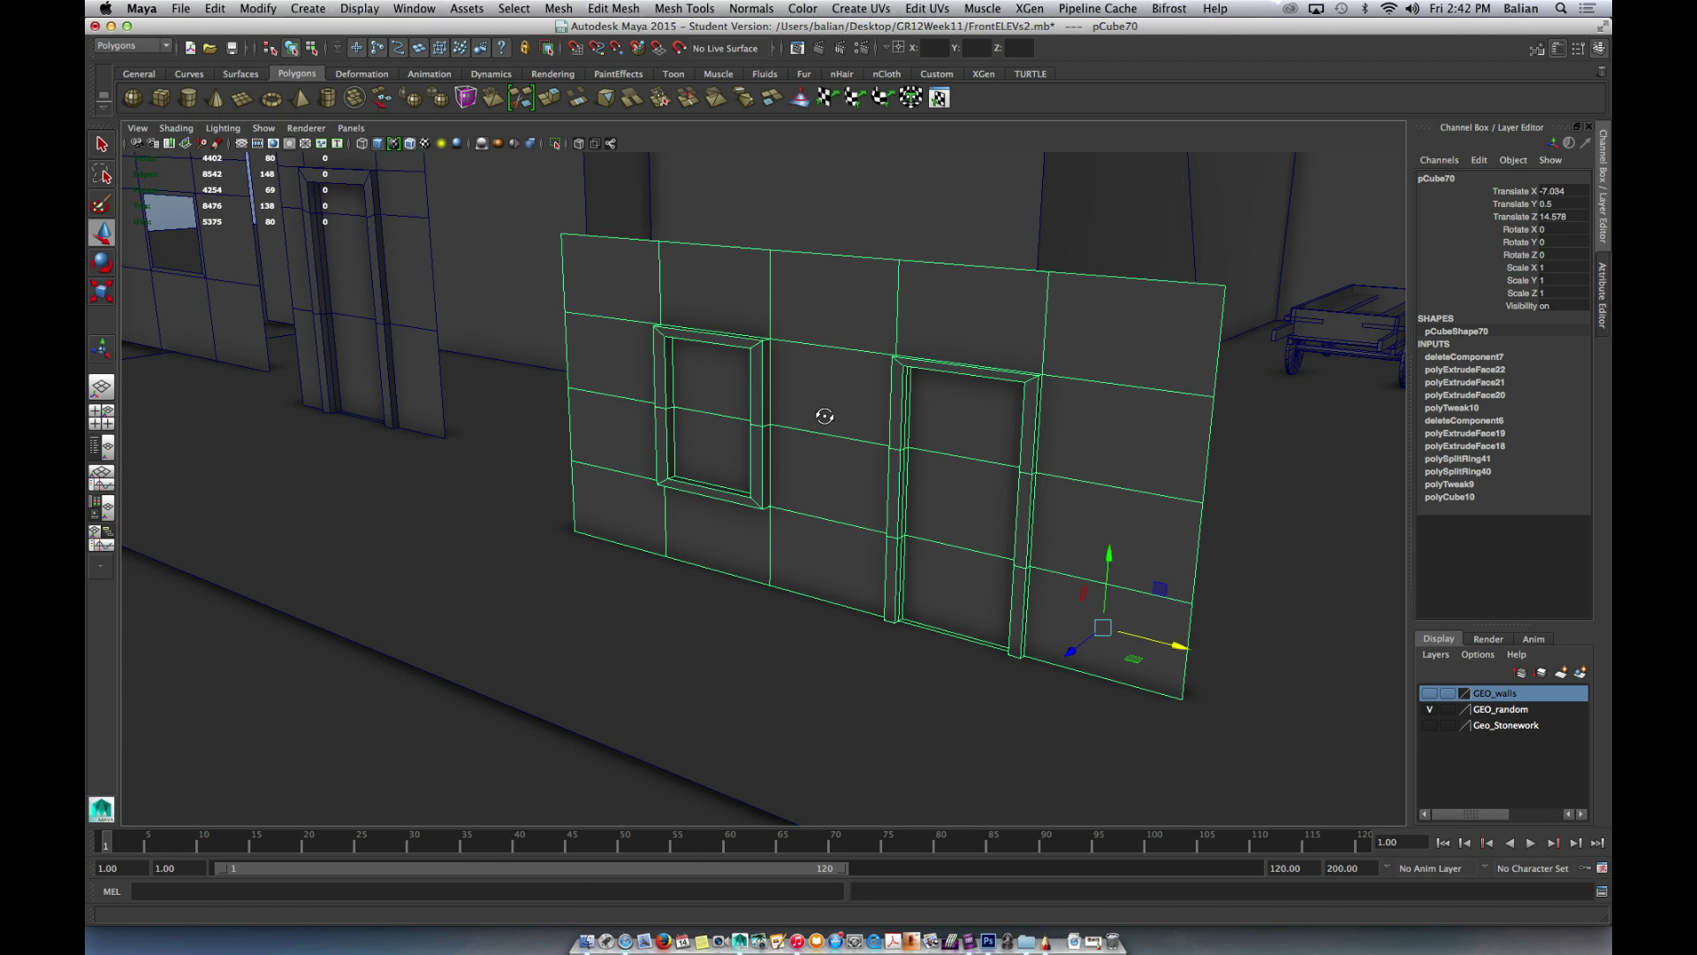
{"action": "left_click_drag", "start_coordinate": [822, 417], "coordinate": [840, 410], "text": "alt"}
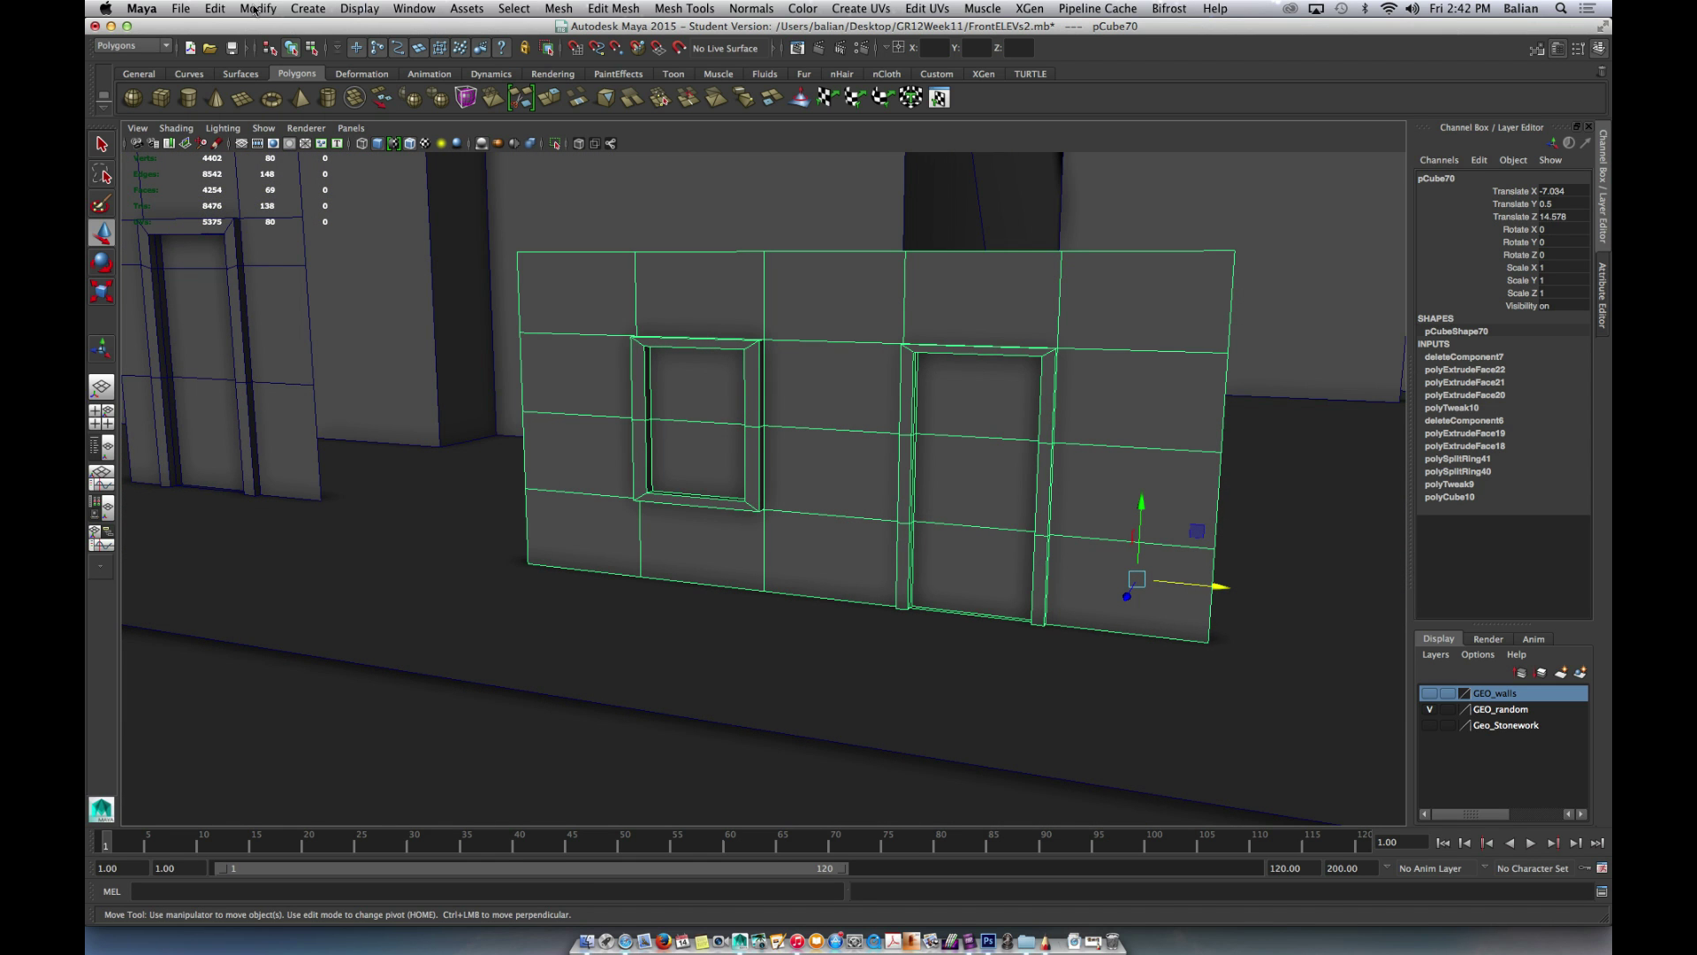
{"action": "left_click", "coordinate": [217, 8]}
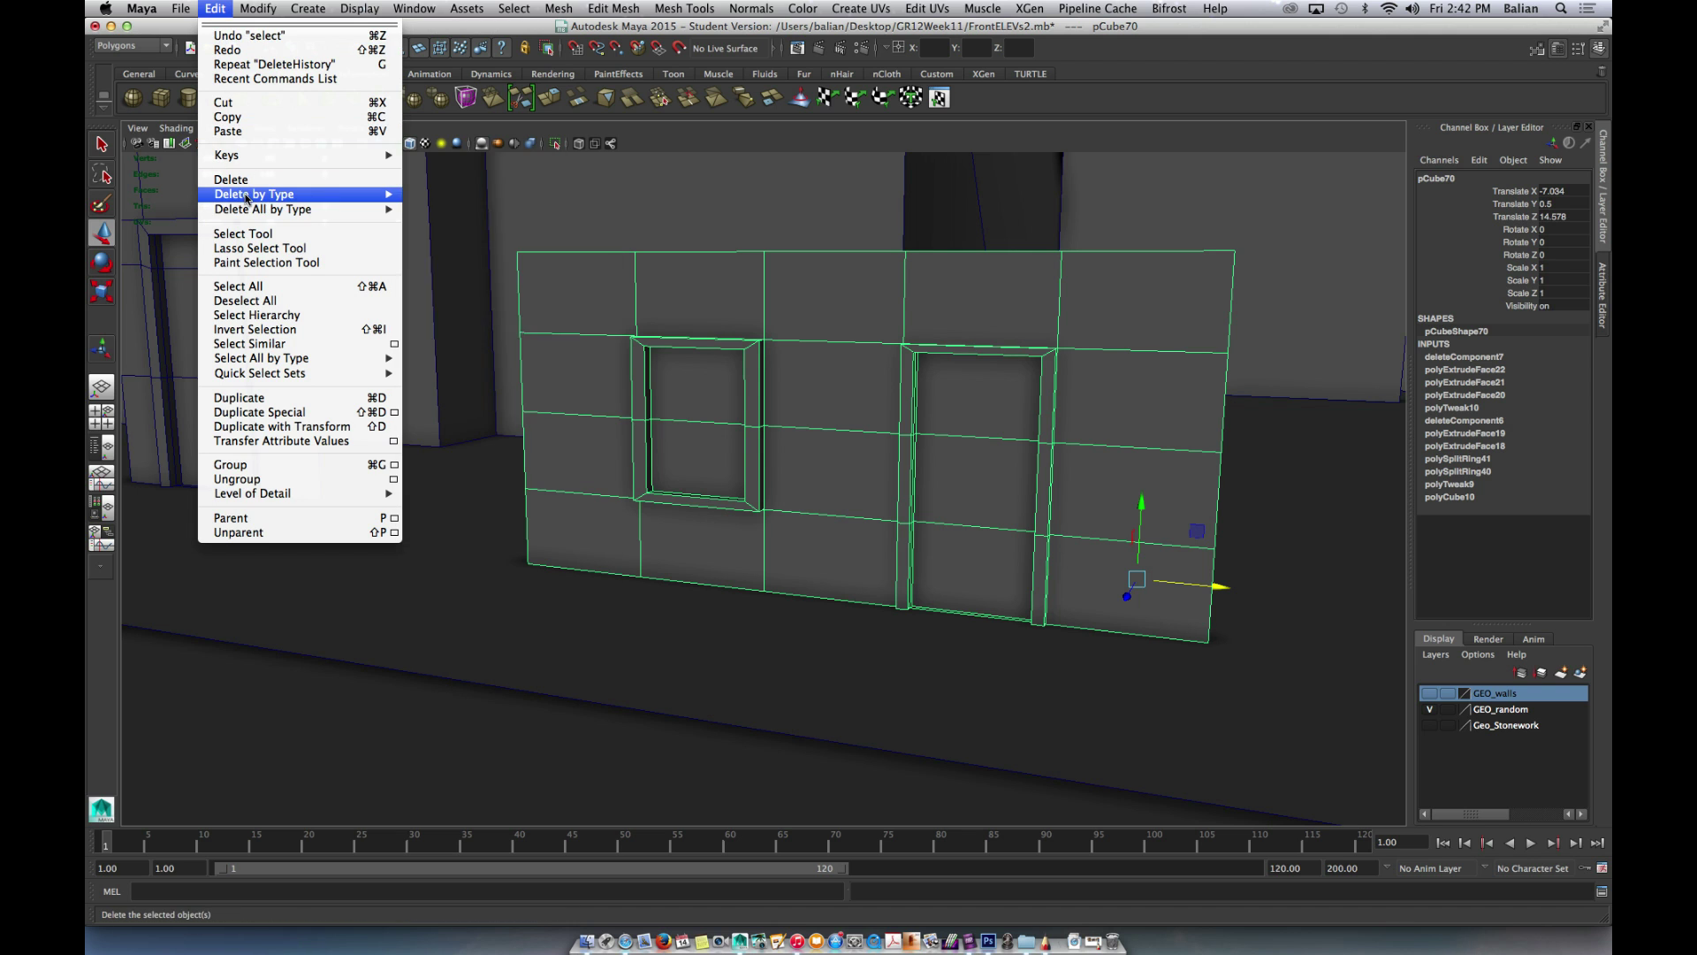
{"action": "mouse_move", "coordinate": [363, 195]}
{"action": "left_click", "coordinate": [461, 205]}
{"action": "left_click", "coordinate": [258, 8]}
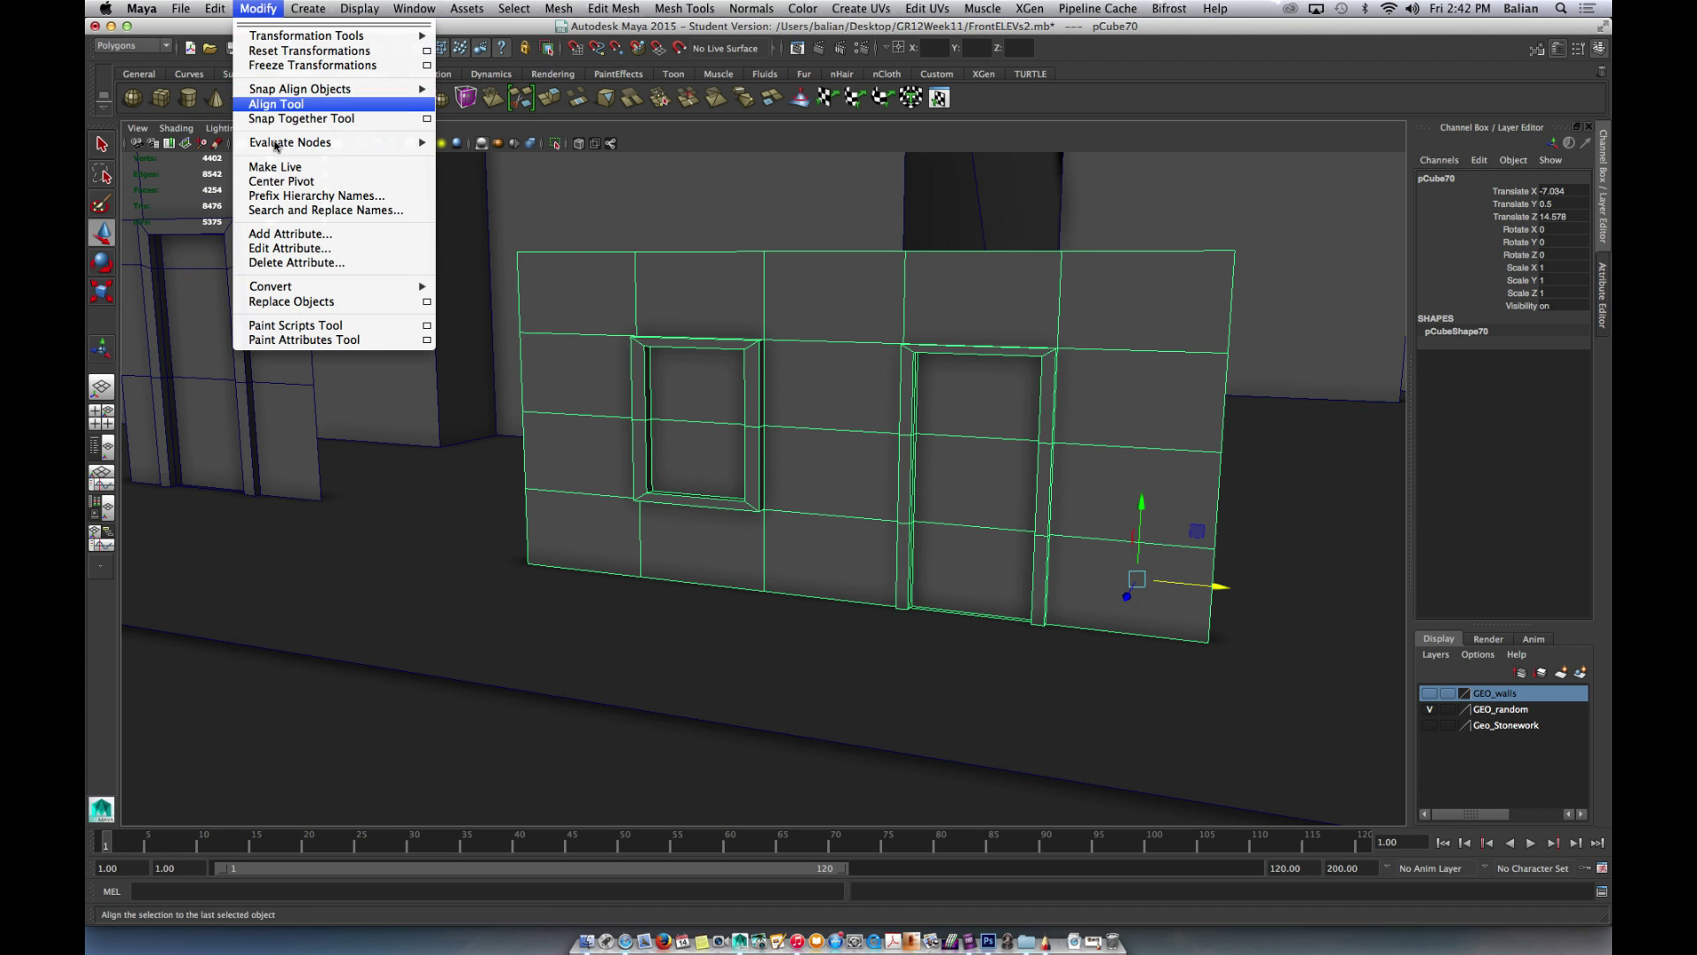
{"action": "left_click", "coordinate": [279, 181]}
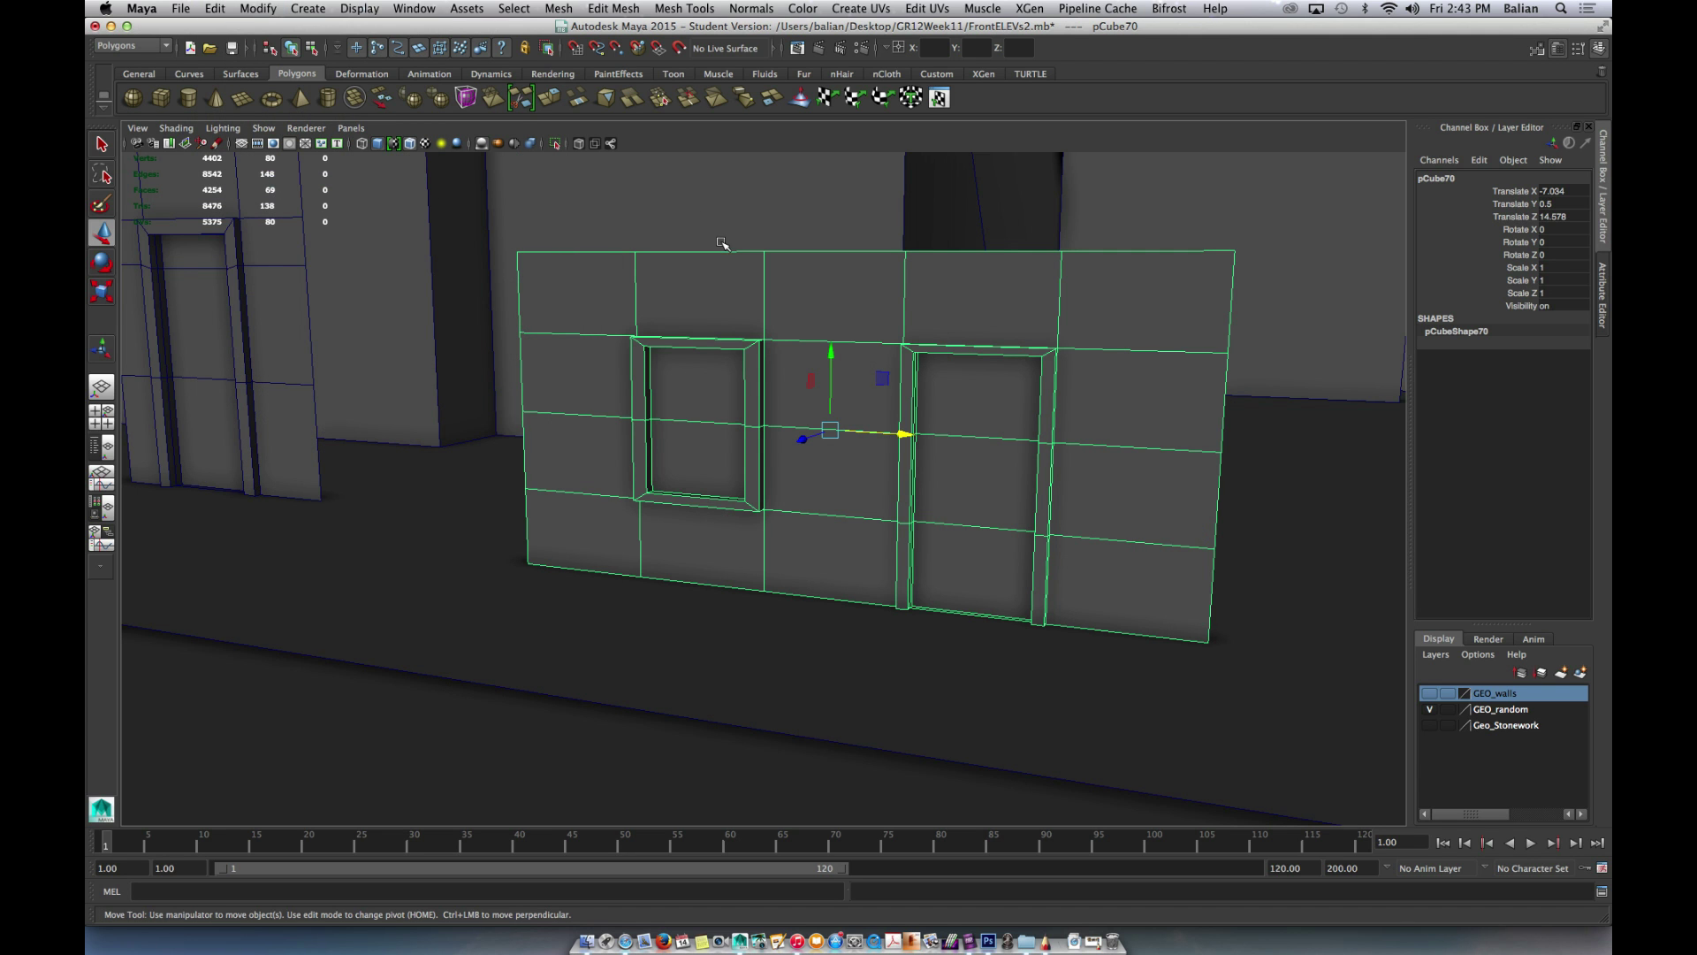
- Extract the selected window-section faces into a separate object, polySurface4
{"action": "right_click_drag", "start_coordinate": [801, 362], "coordinate": [796, 401]}
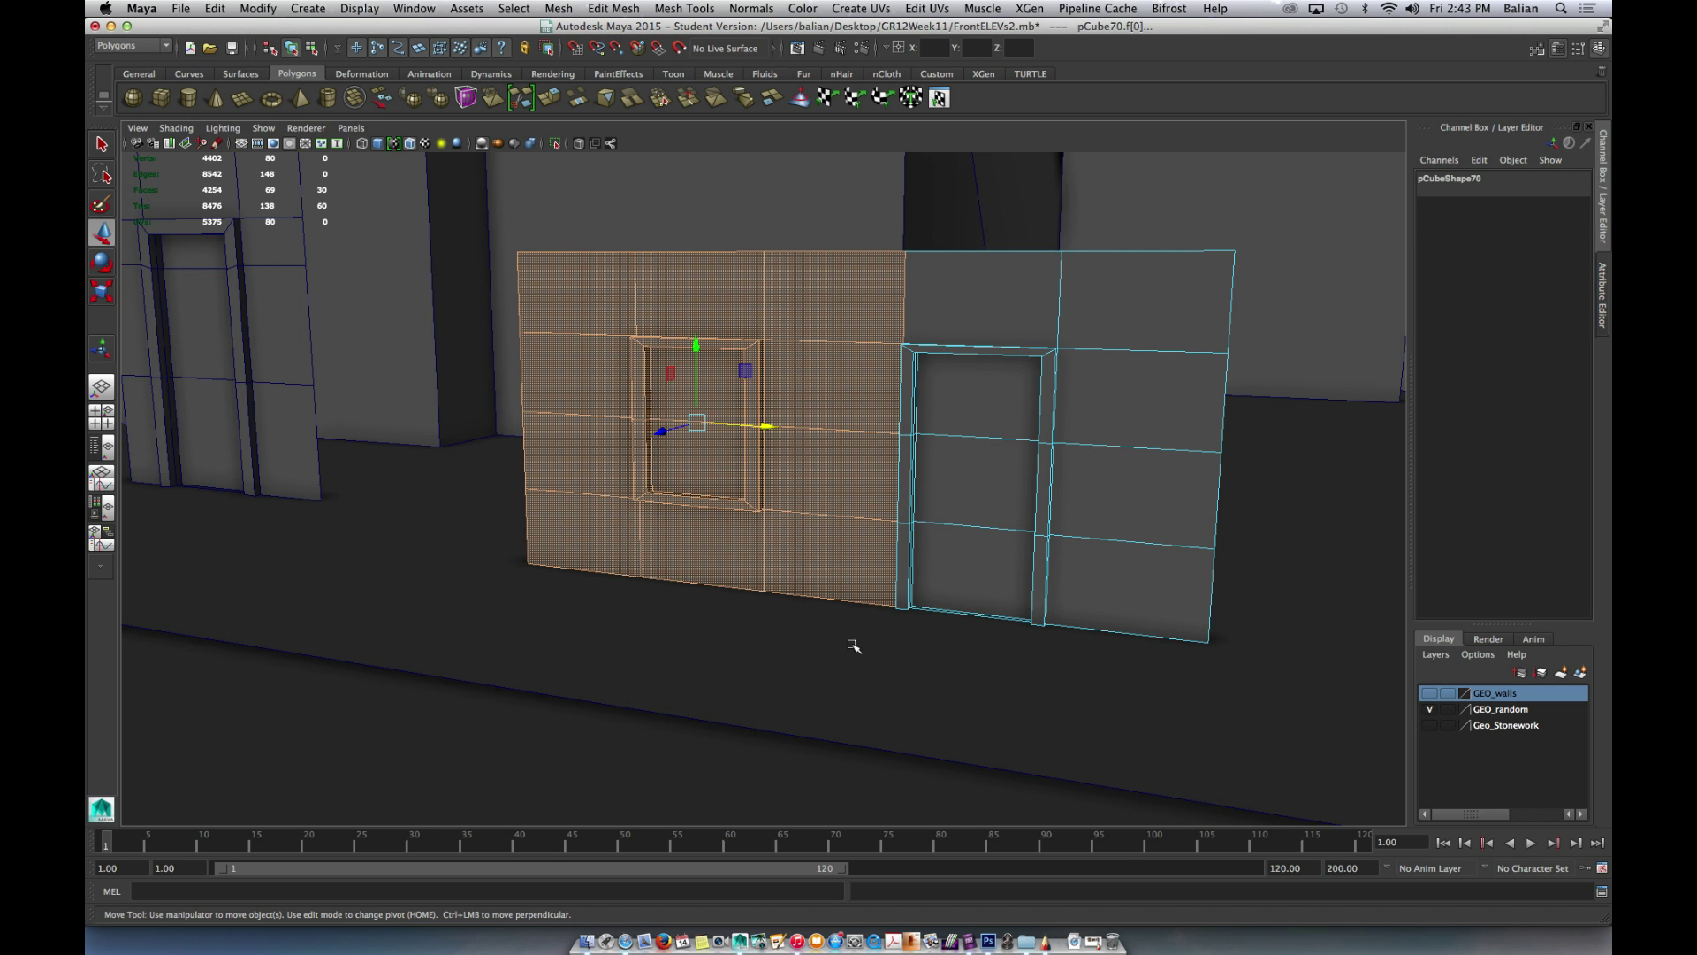
{"action": "left_click", "coordinate": [559, 8]}
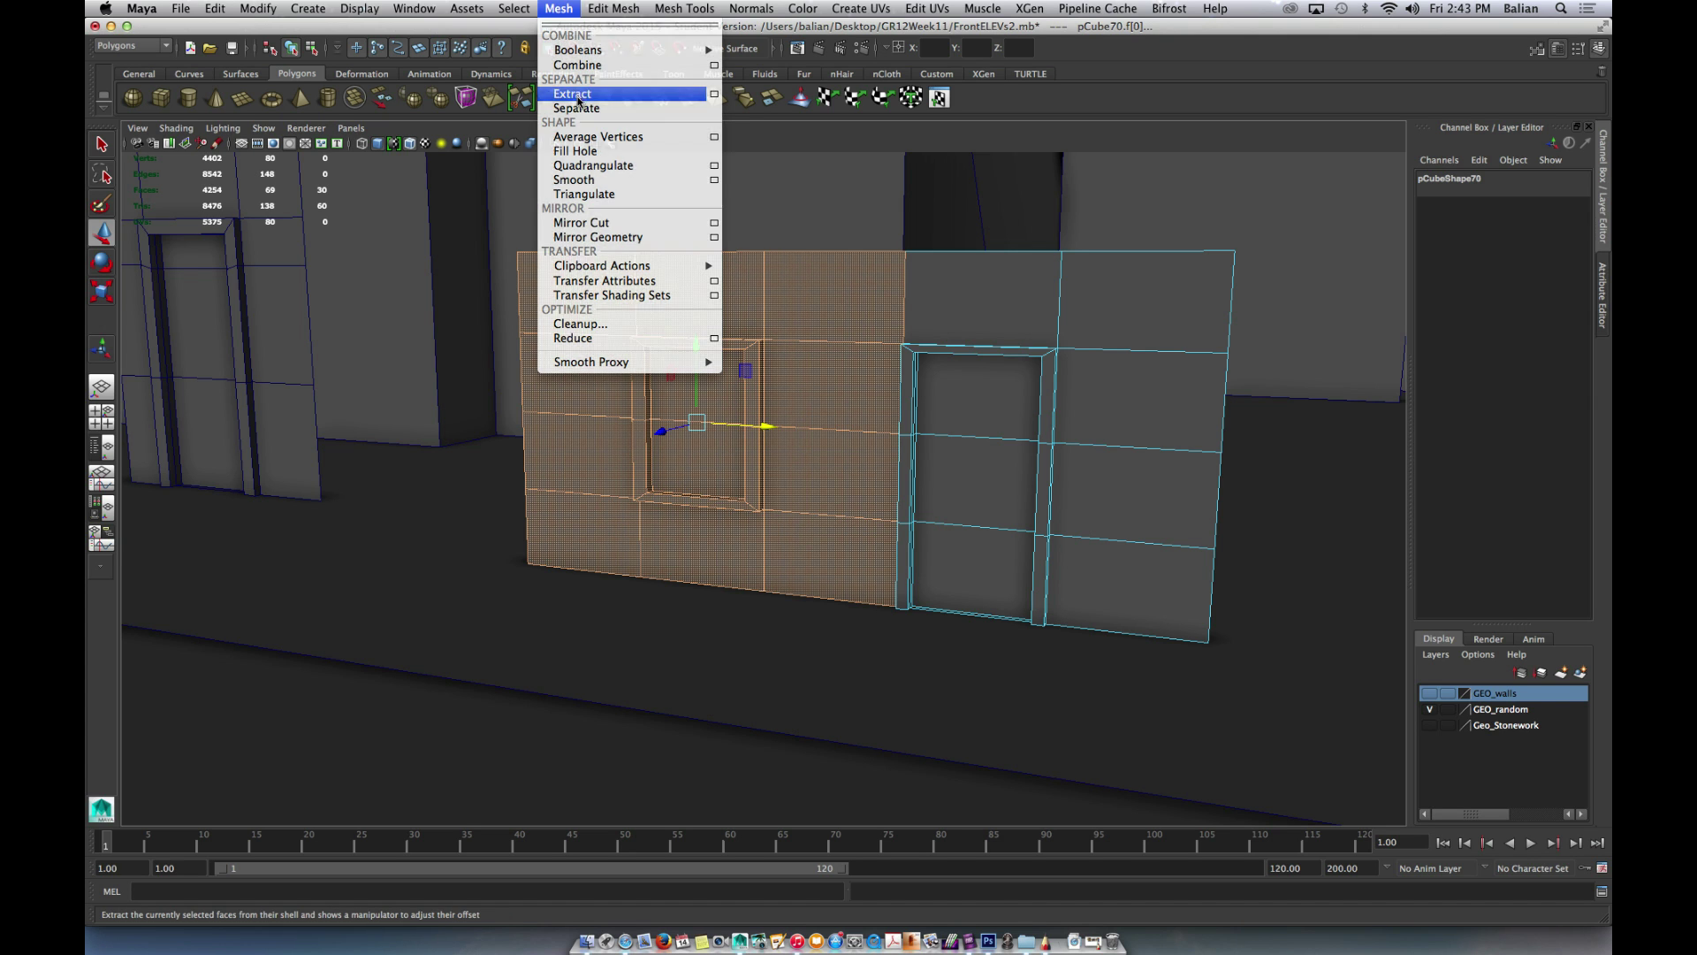
{"action": "left_click", "coordinate": [575, 94]}
- Centre polySurface4's pivot and move it left to Translate X -1.243
{"action": "right_click_drag", "start_coordinate": [793, 308], "coordinate": [831, 304]}
{"action": "left_click", "coordinate": [836, 308]}
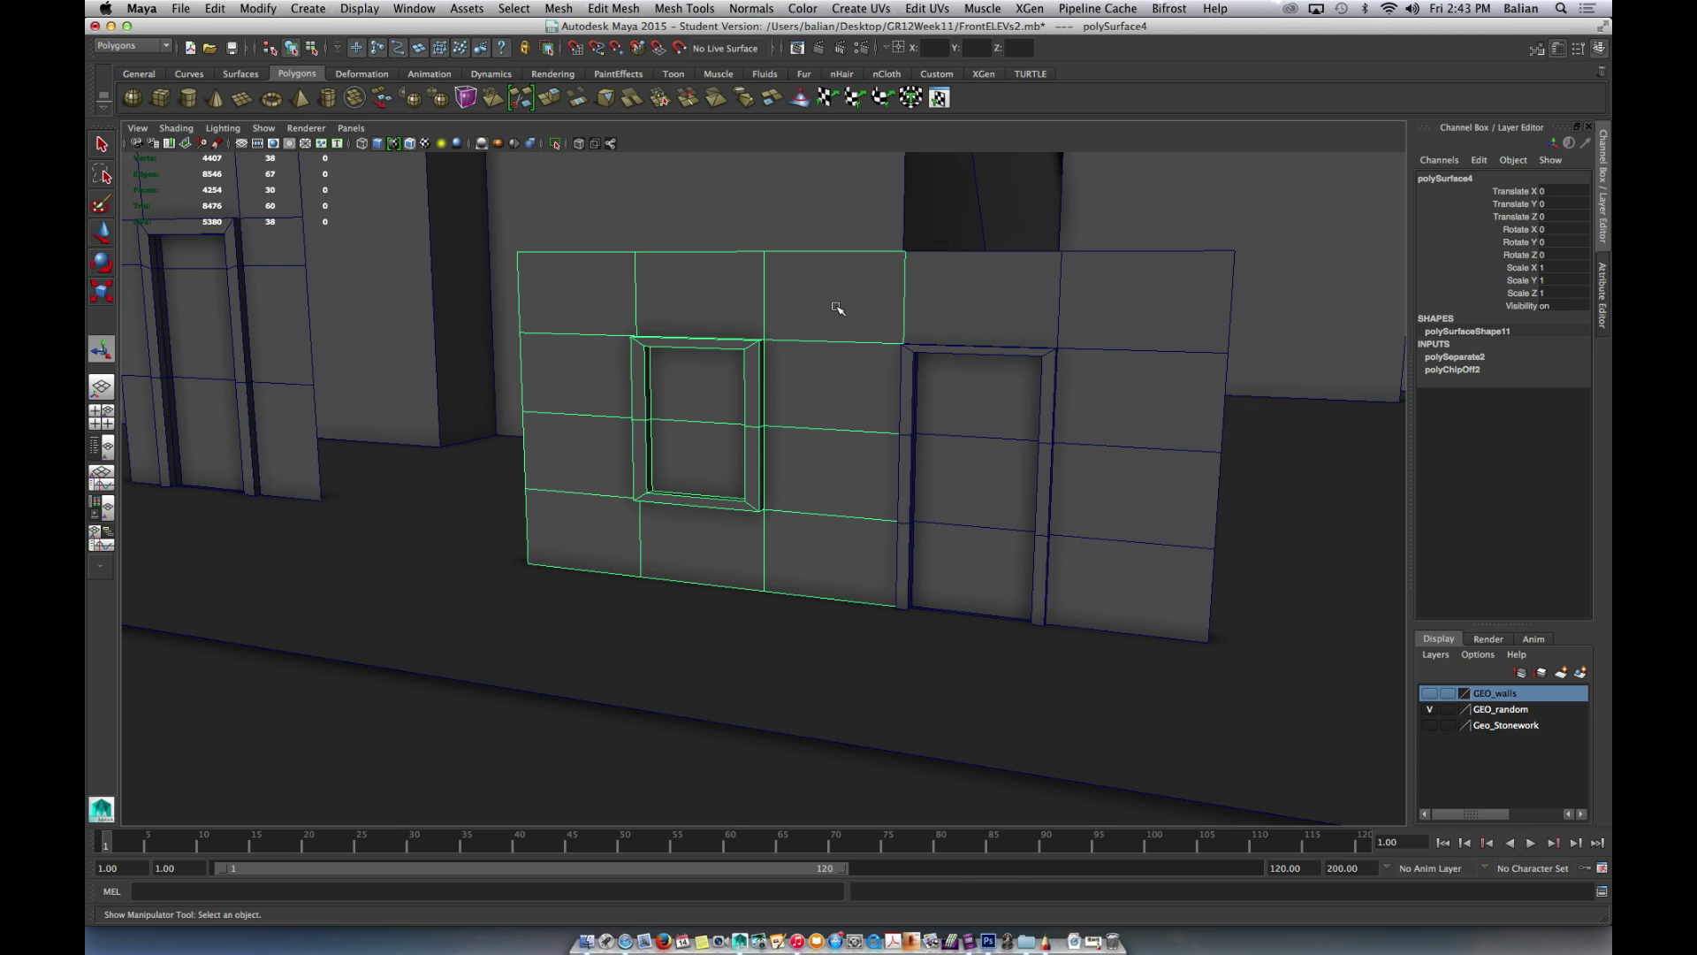
{"action": "key", "text": "w"}
{"action": "left_click", "coordinate": [302, 9]}
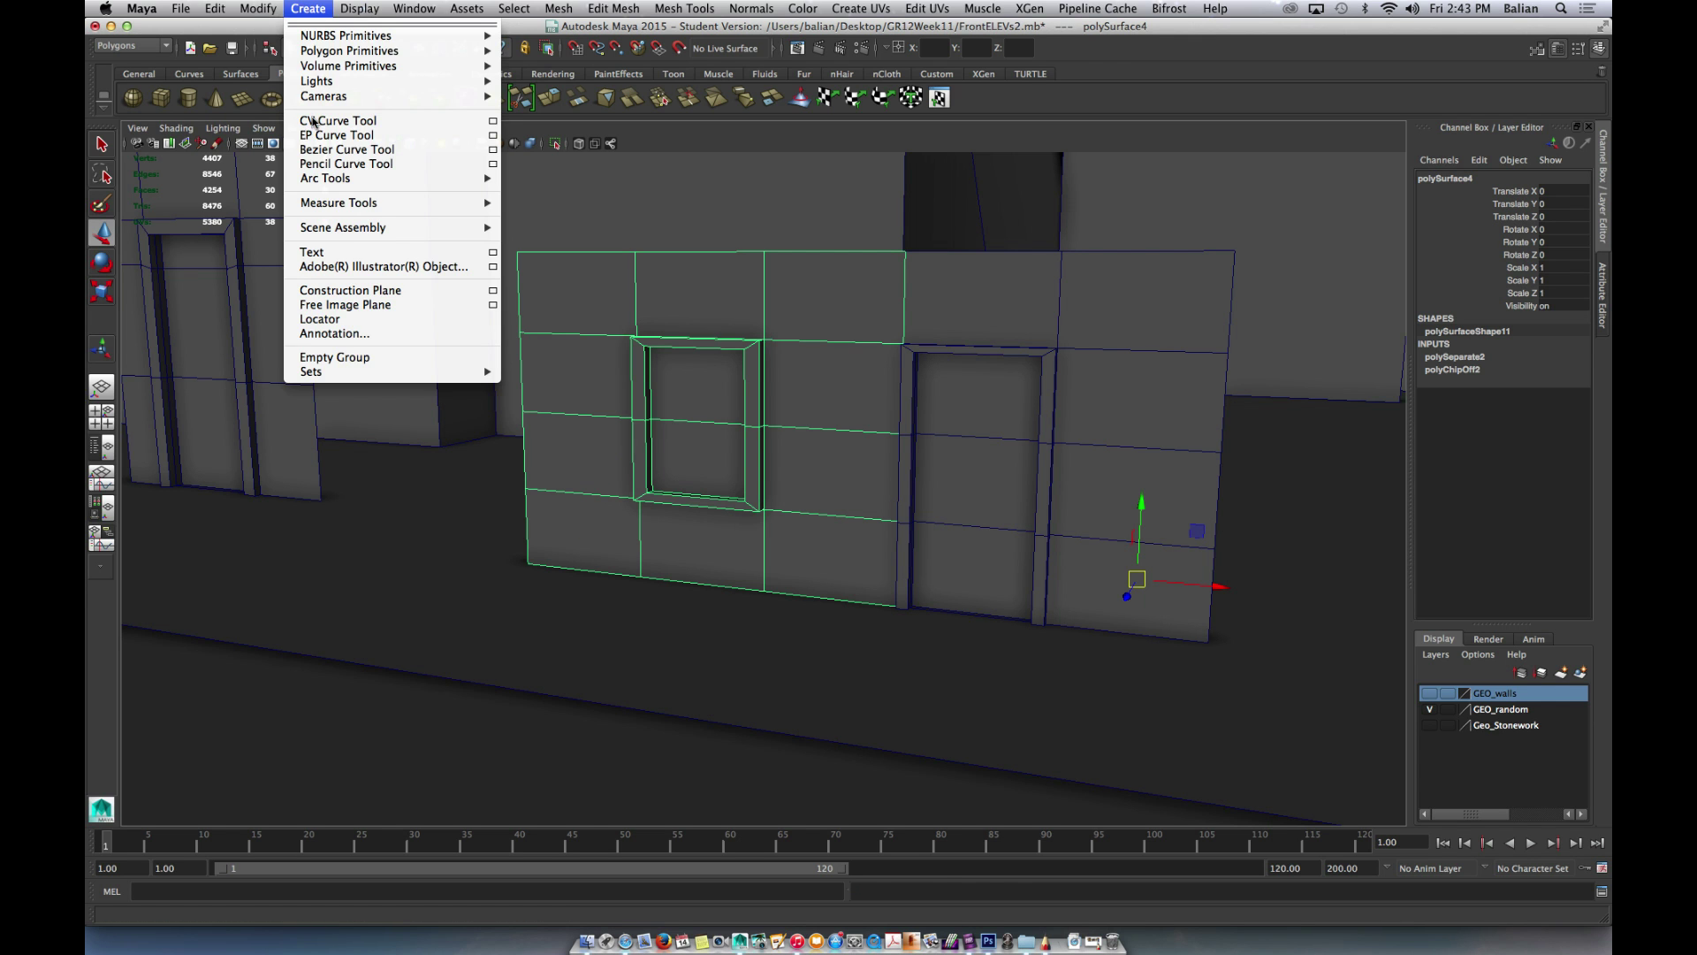
{"action": "mouse_move", "coordinate": [258, 9]}
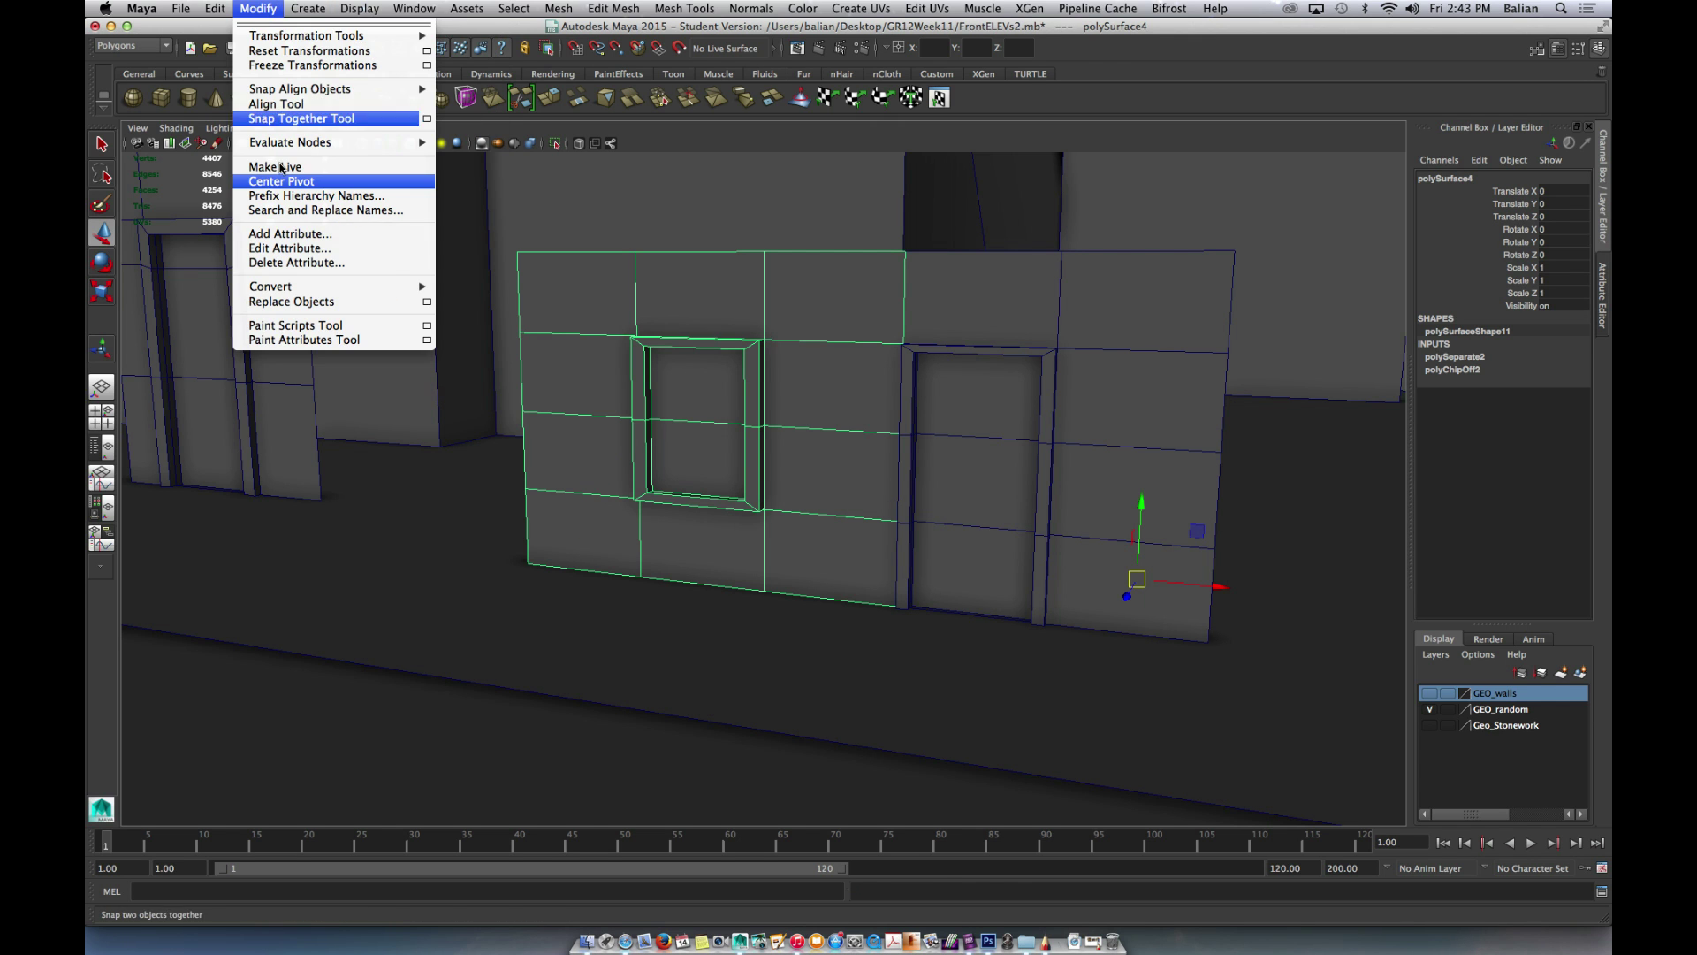
{"action": "left_click", "coordinate": [296, 177]}
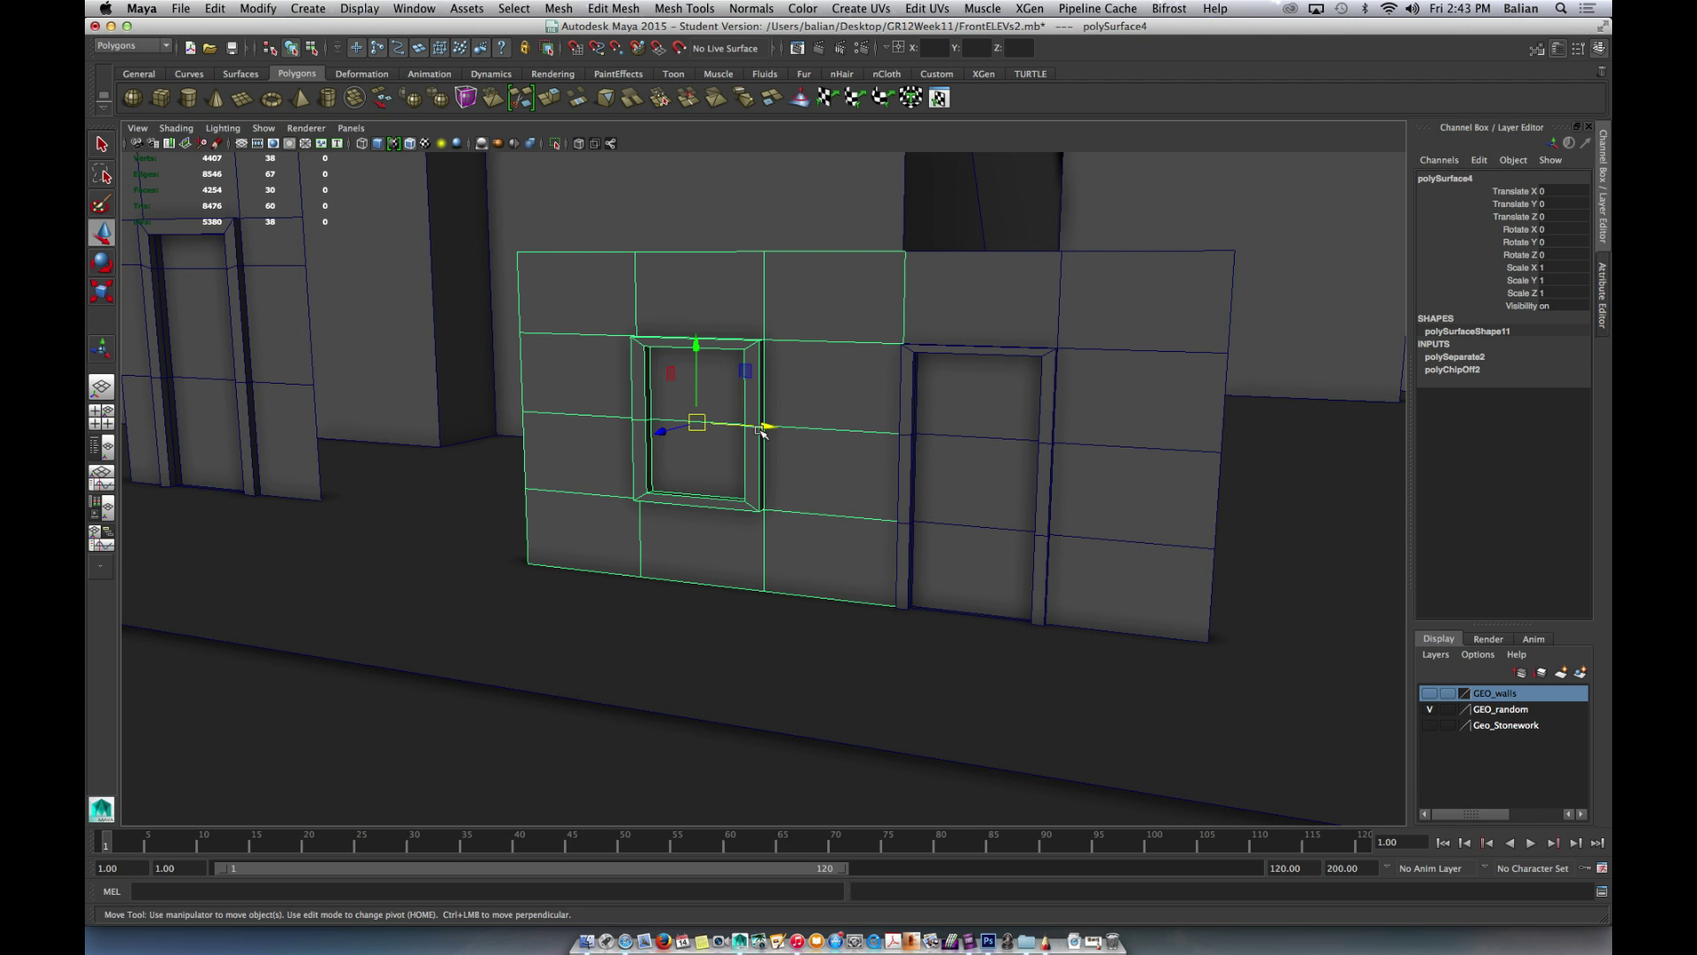
{"action": "left_click_drag", "start_coordinate": [769, 430], "coordinate": [641, 426]}
- Orbit the town scene, set the window wall to Vertex mode, and switch to Front view
{"action": "scroll", "coordinate": [674, 425], "scroll_direction": "down", "scroll_amount": 5}
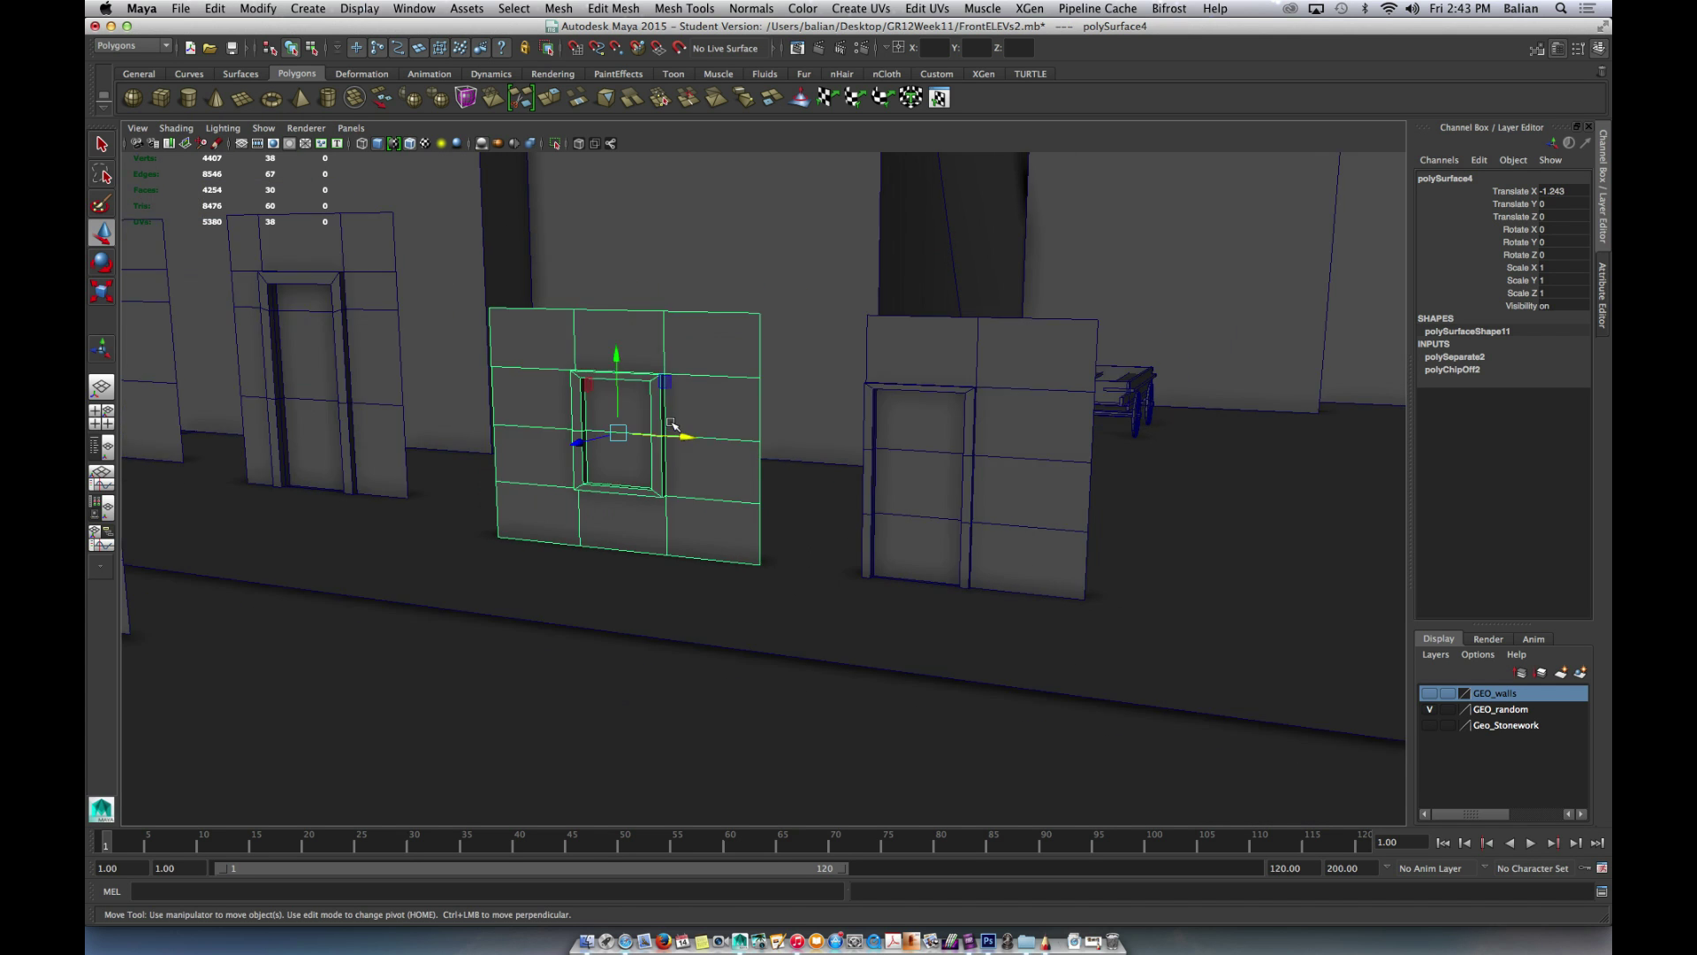
{"action": "scroll", "coordinate": [675, 425], "scroll_direction": "down", "scroll_amount": 6}
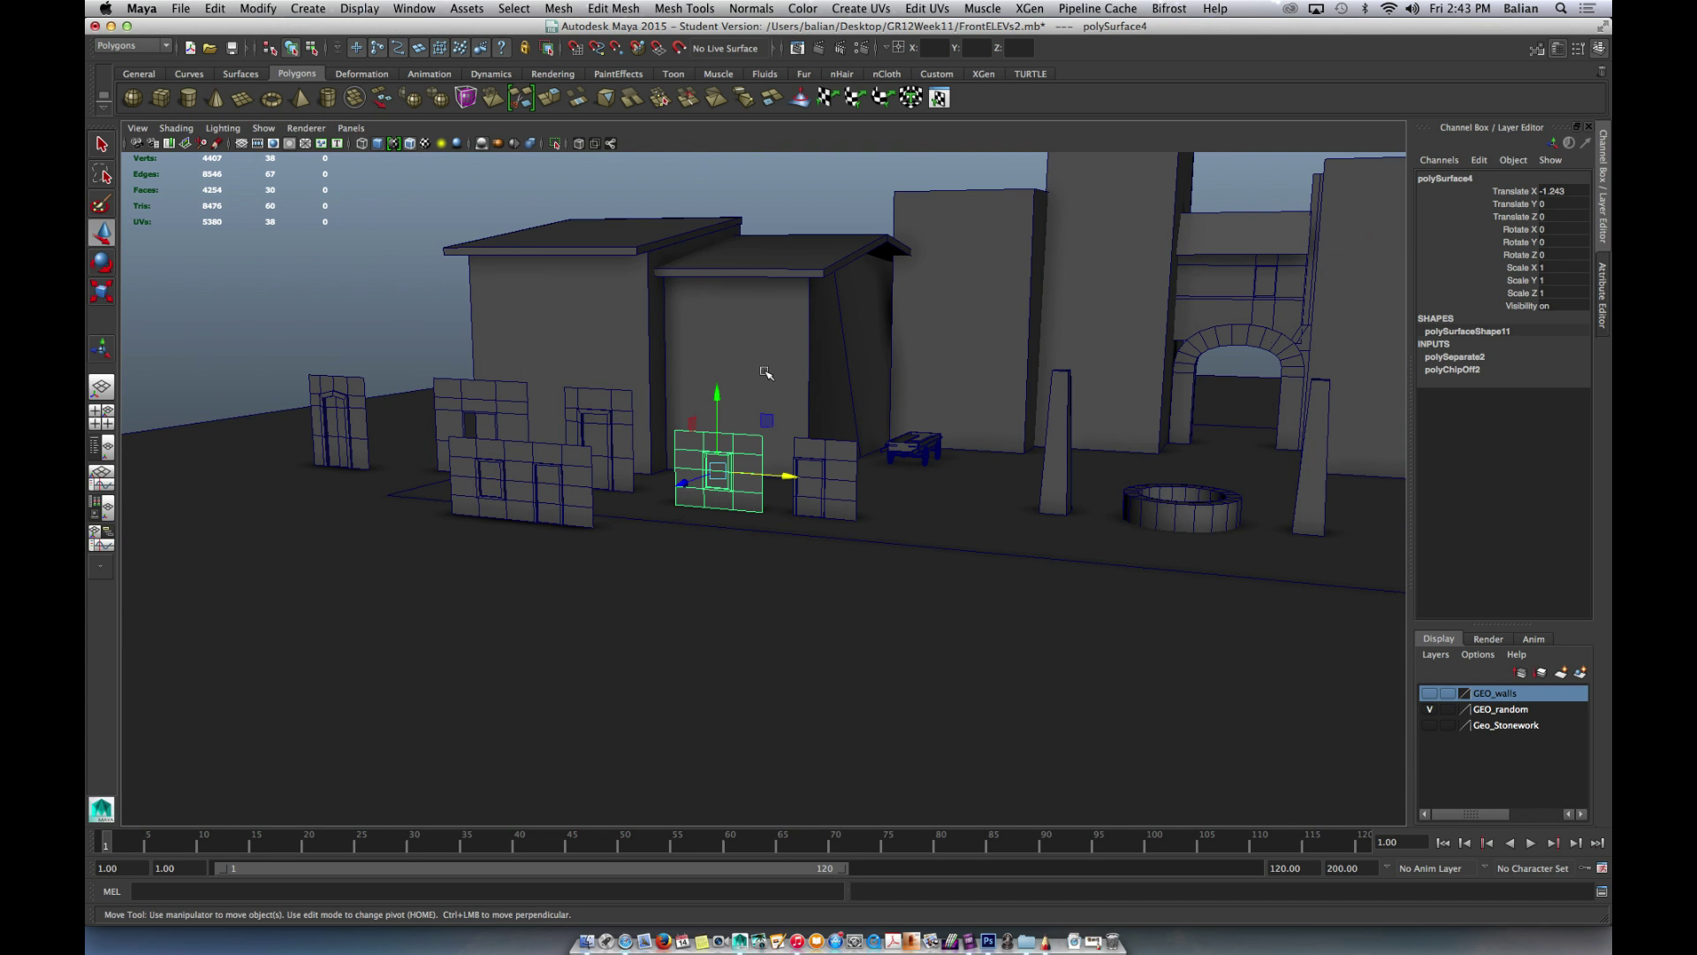
{"action": "left_click_drag", "start_coordinate": [909, 417], "coordinate": [1183, 411], "text": "alt"}
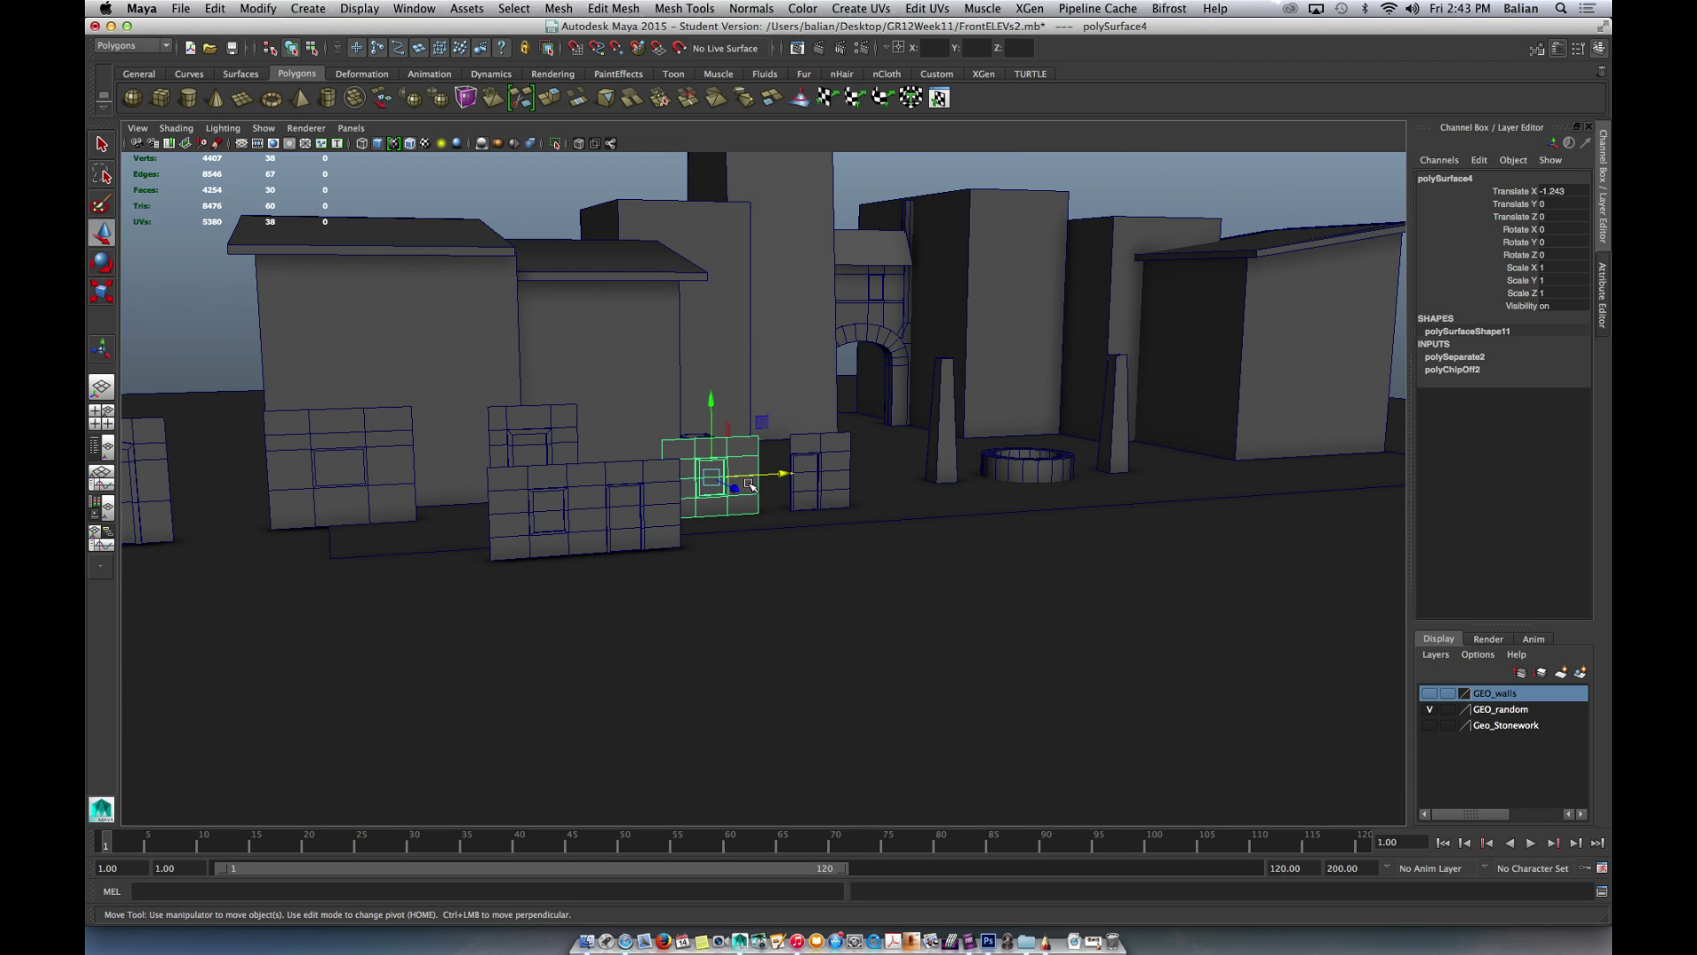
{"action": "scroll", "coordinate": [744, 473], "scroll_direction": "up", "scroll_amount": 5}
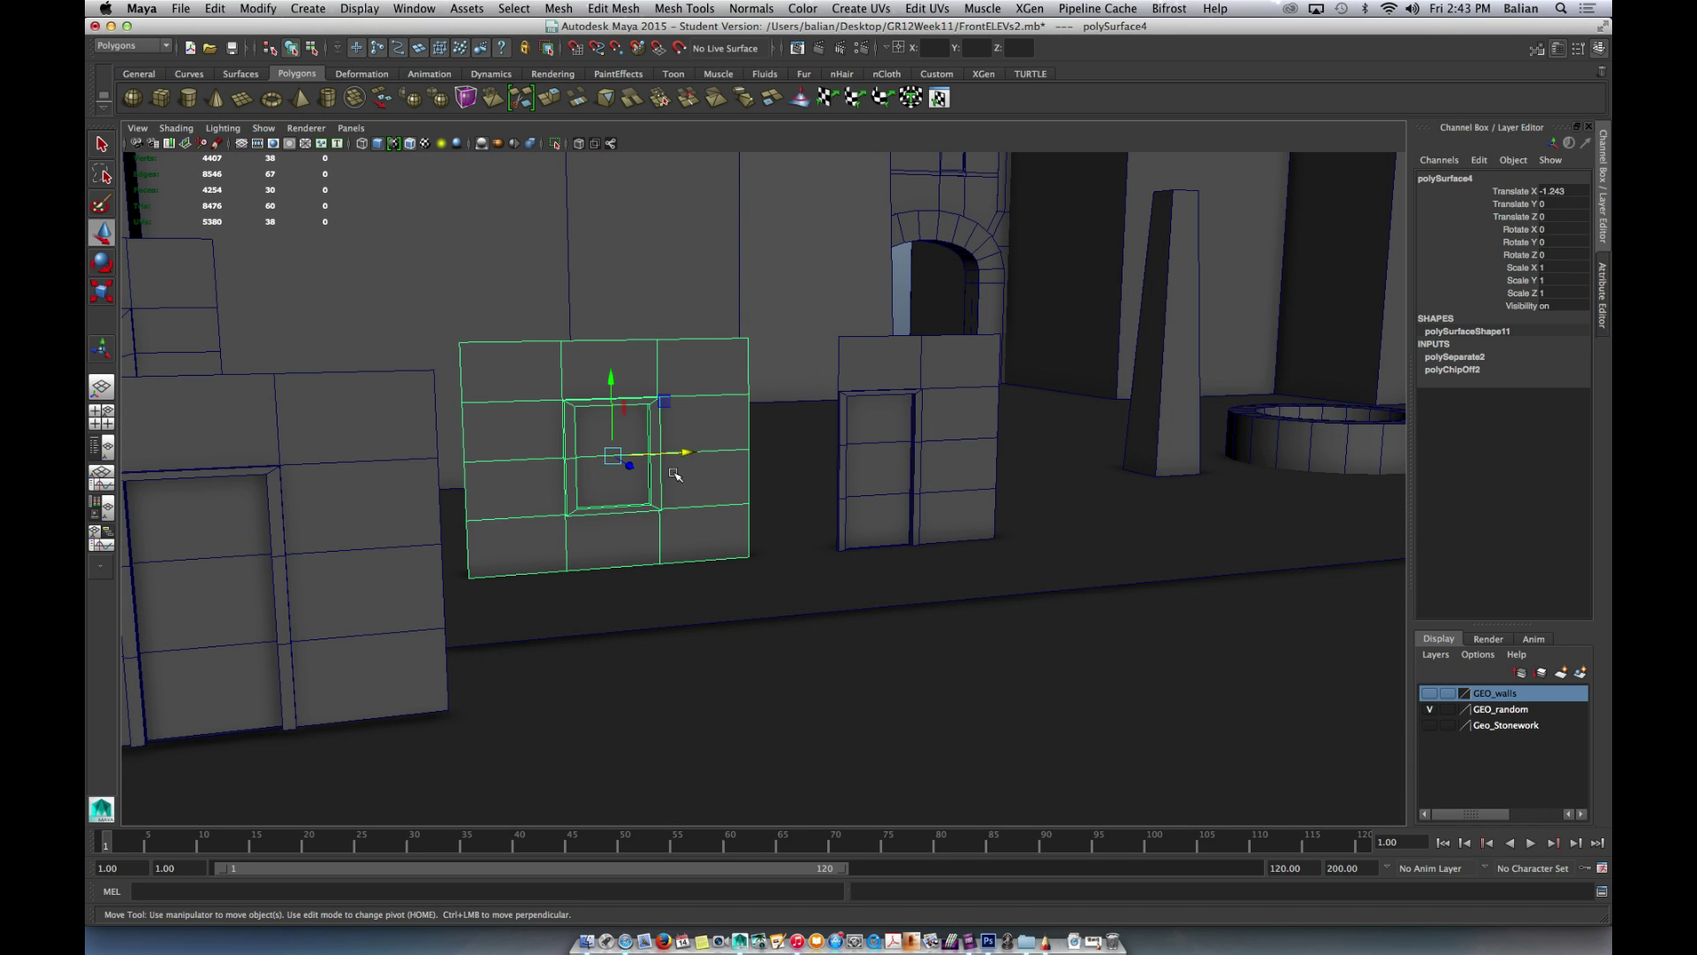
{"action": "scroll", "coordinate": [681, 451], "scroll_direction": "up", "scroll_amount": 4}
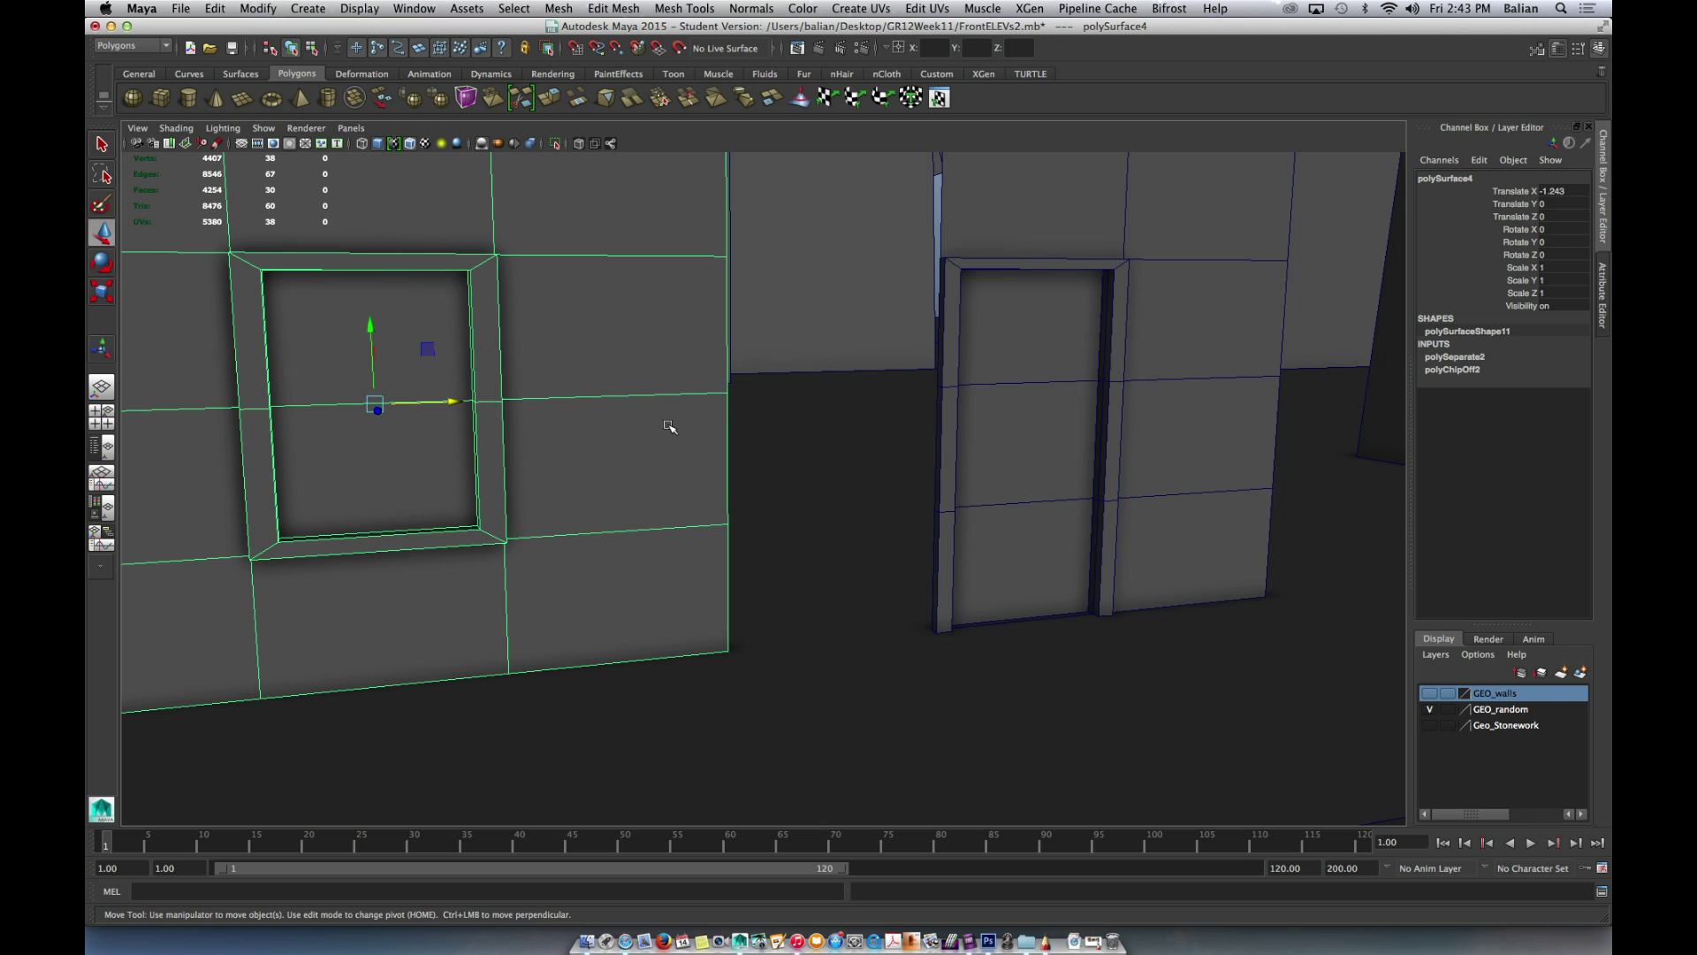
{"action": "scroll", "coordinate": [669, 427], "scroll_direction": "down", "scroll_amount": 5}
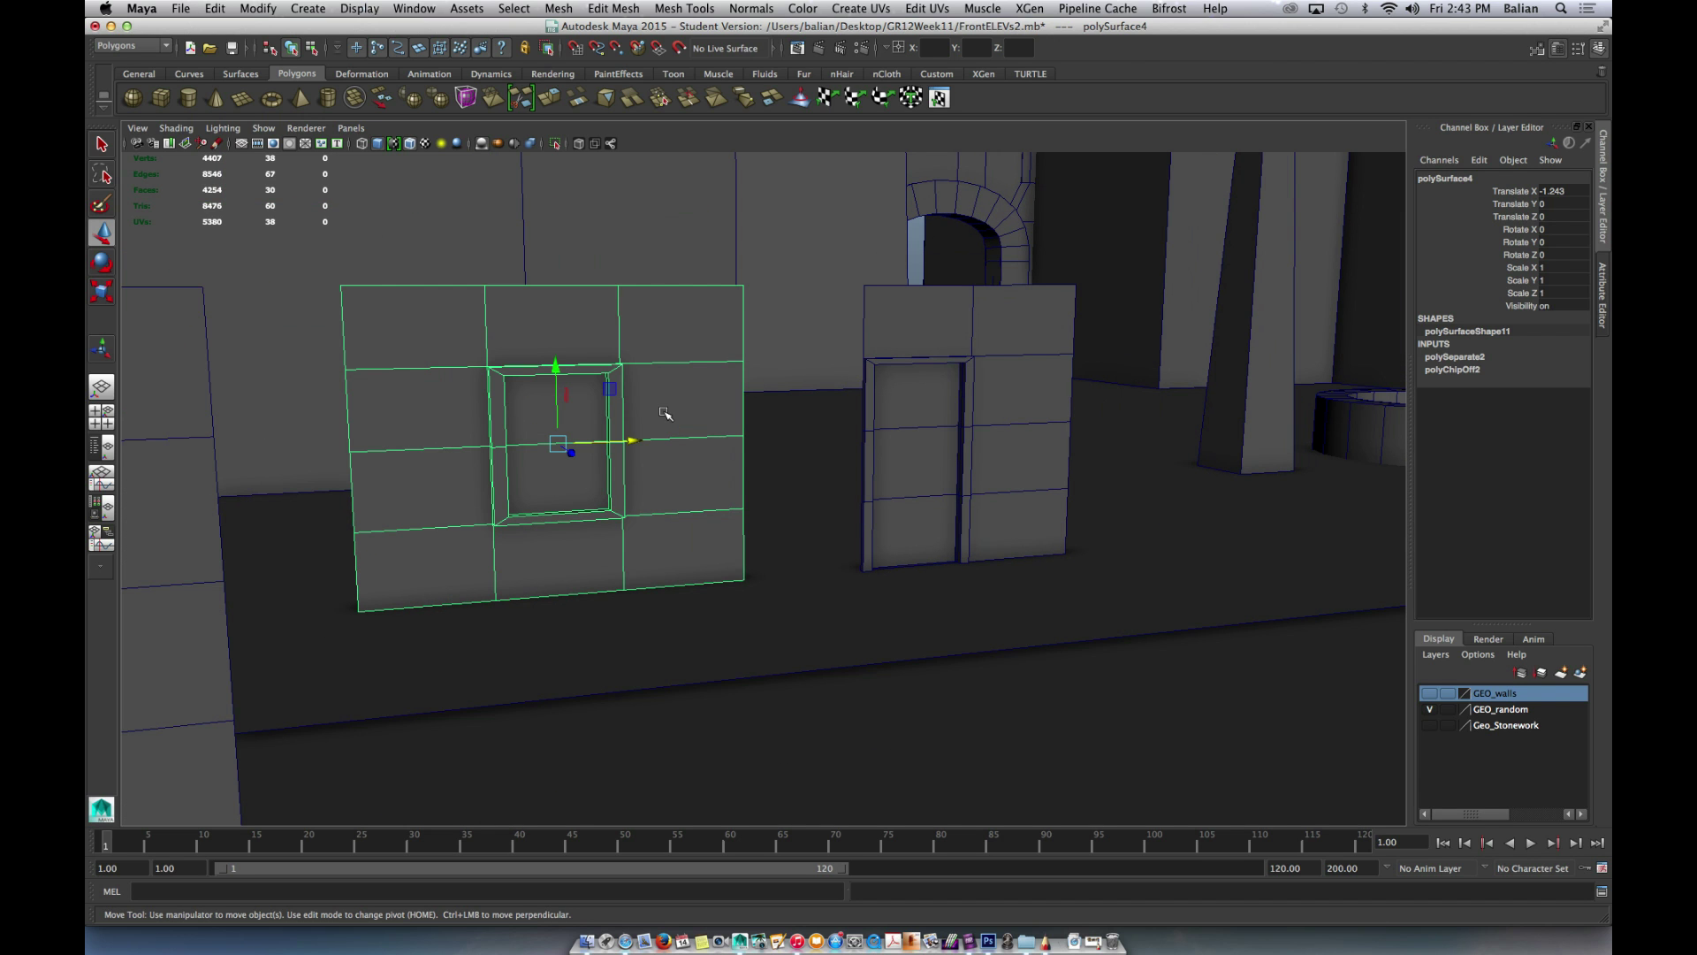
{"action": "right_click_drag", "start_coordinate": [665, 414], "coordinate": [594, 414]}
{"action": "key", "text": "space"}
{"action": "left_click_drag", "start_coordinate": [582, 409], "coordinate": [567, 444]}
- Narrow the window wall by moving its right and left vertex columns inward
{"action": "scroll", "coordinate": [584, 556], "scroll_direction": "up", "scroll_amount": 3}
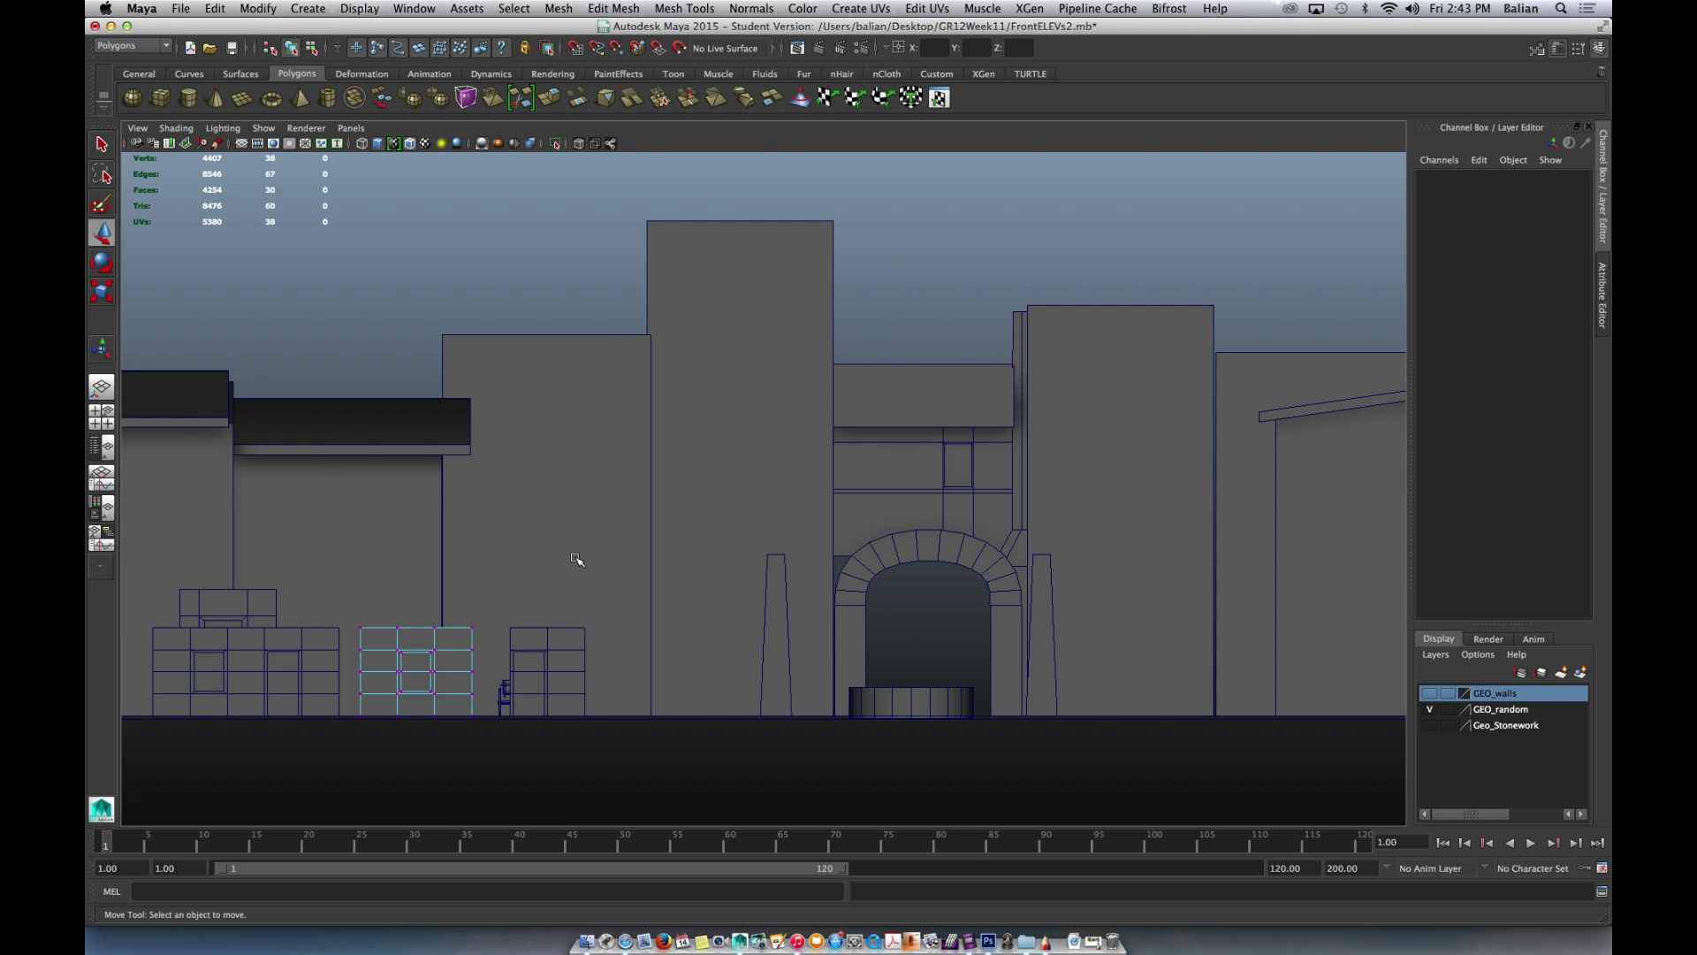
{"action": "scroll", "coordinate": [575, 577], "scroll_direction": "down", "scroll_amount": 5}
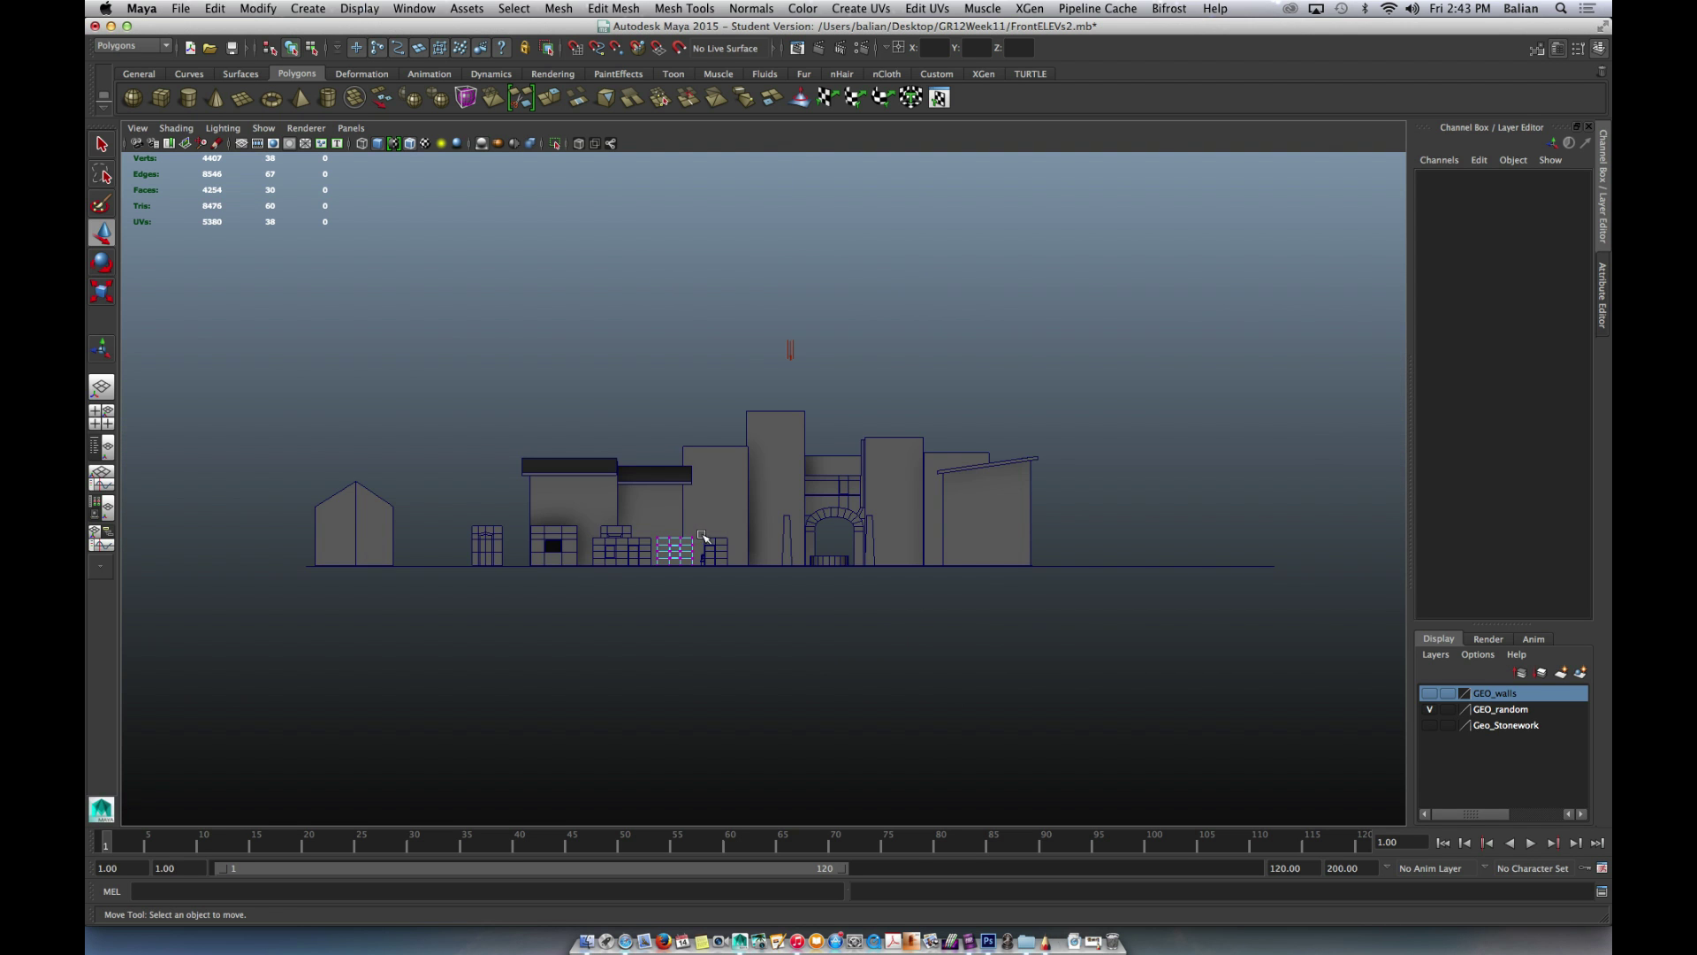
{"action": "scroll", "coordinate": [701, 539], "scroll_direction": "up", "scroll_amount": 4}
{"action": "middle_click_drag", "start_coordinate": [525, 632], "coordinate": [753, 382], "text": "alt"}
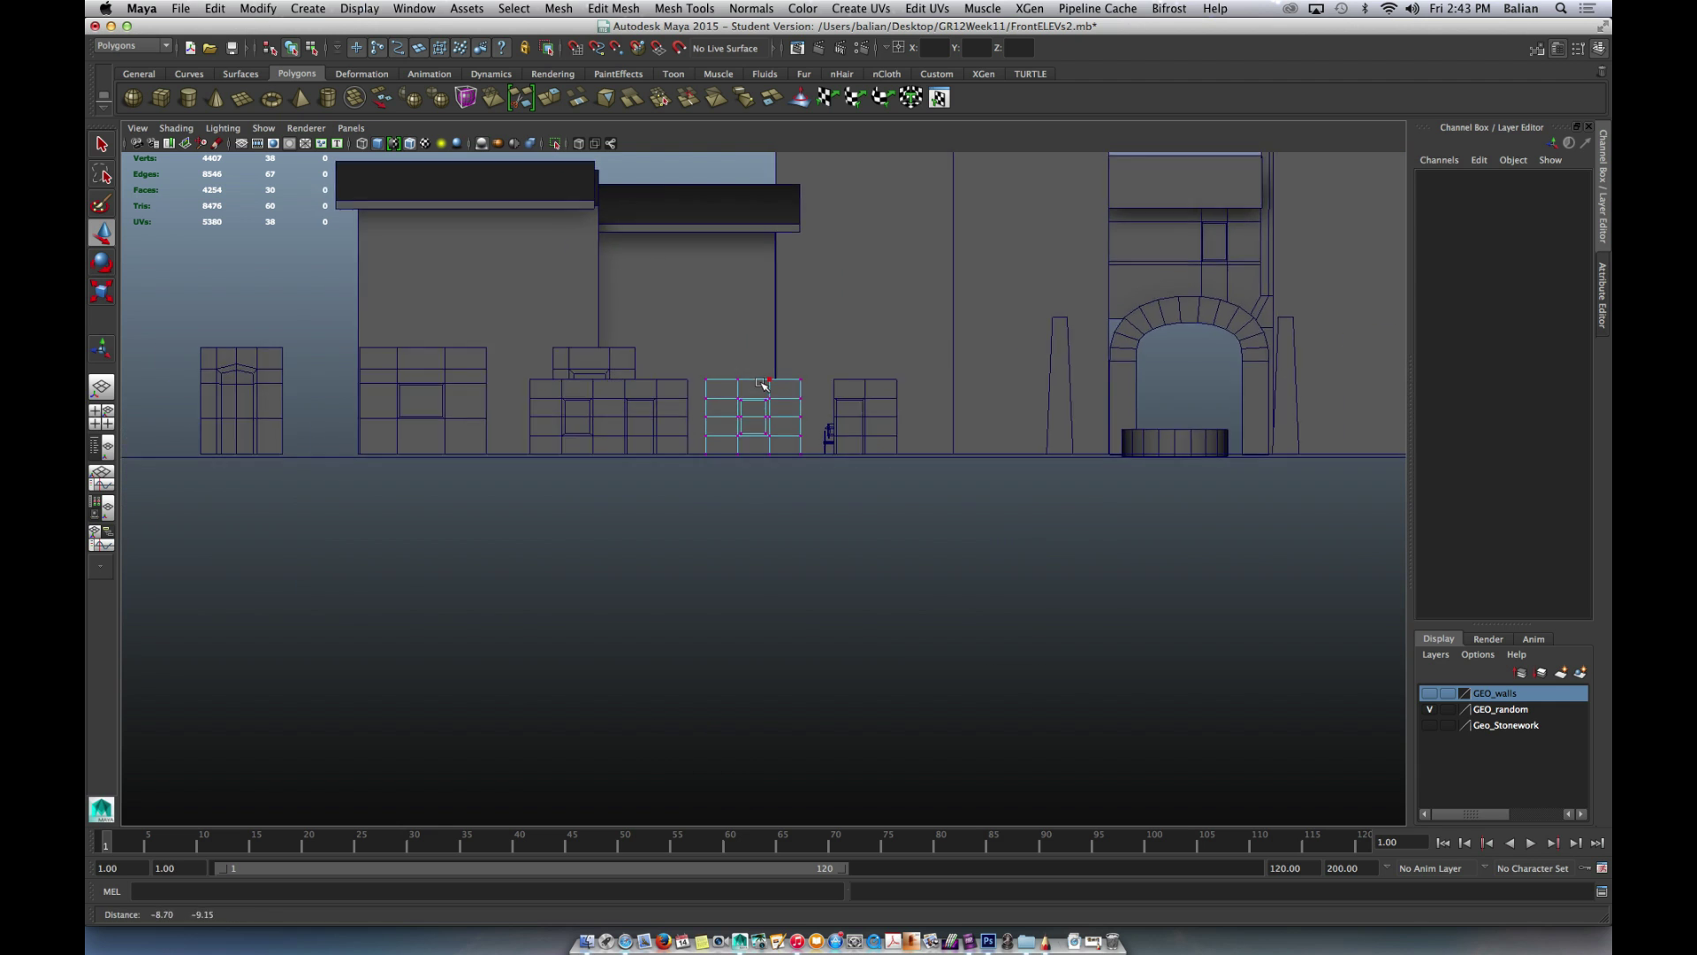
{"action": "scroll", "coordinate": [752, 376], "scroll_direction": "up", "scroll_amount": 5}
{"action": "left_click_drag", "start_coordinate": [888, 183], "coordinate": [856, 447]}
{"action": "left_click_drag", "start_coordinate": [943, 295], "coordinate": [888, 292]}
{"action": "left_click_drag", "start_coordinate": [622, 195], "coordinate": [650, 402]}
{"action": "left_click_drag", "start_coordinate": [669, 293], "coordinate": [725, 303]}
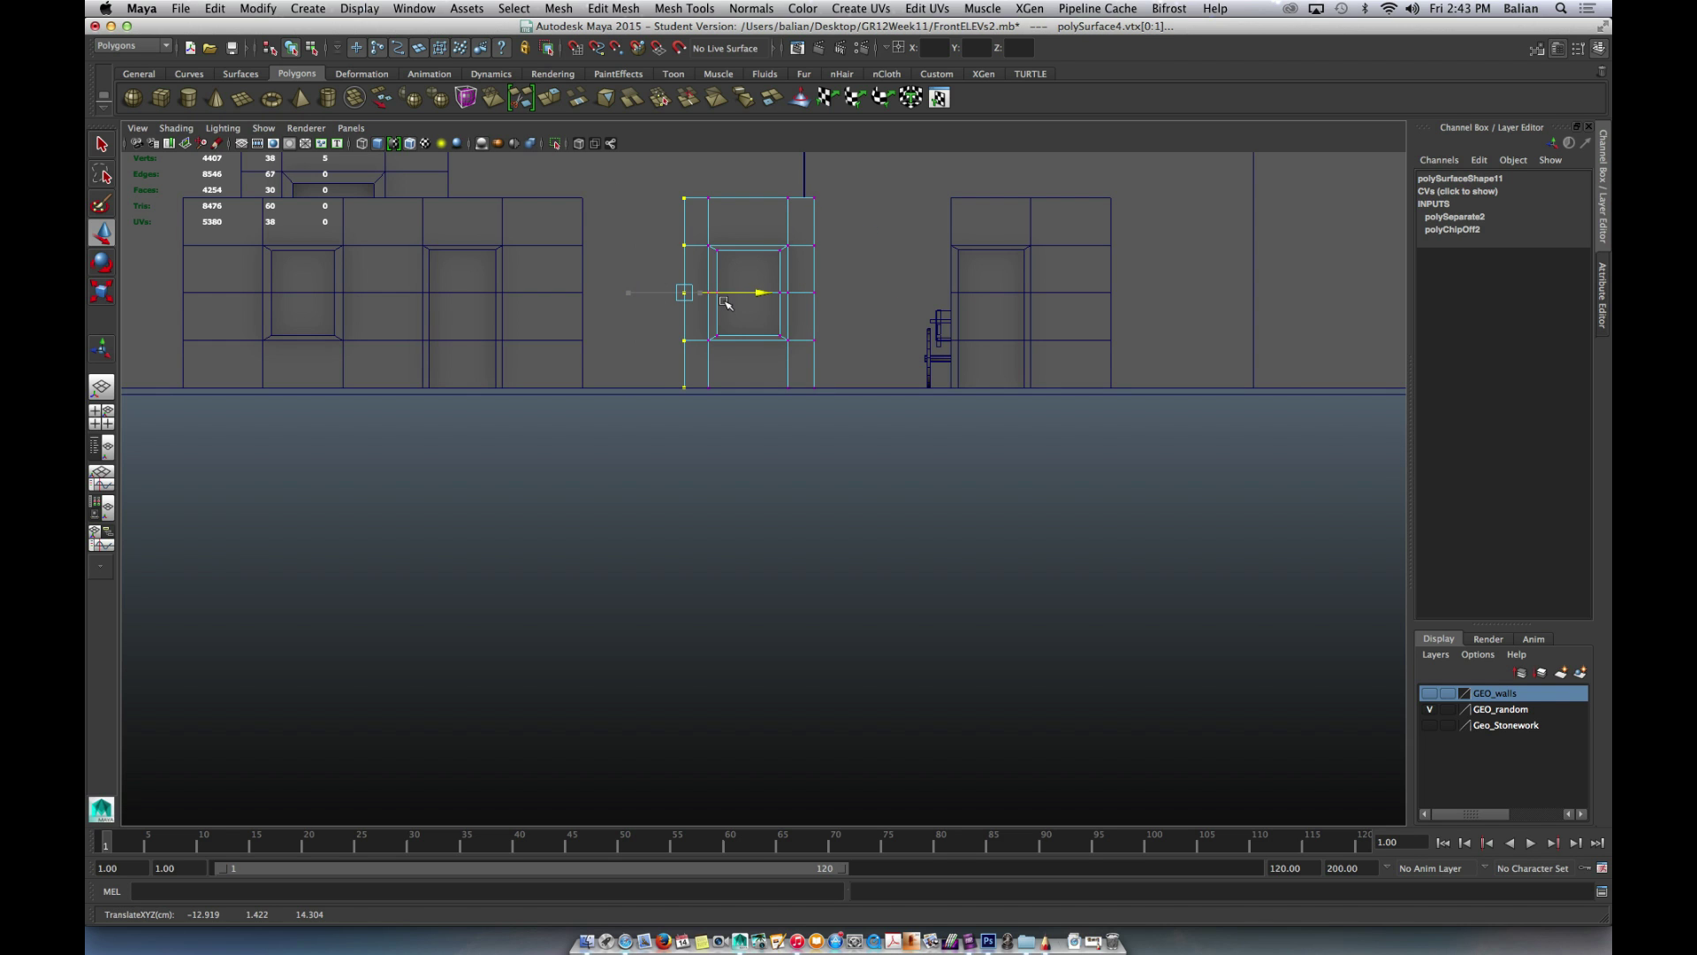
- Return to Object mode and select the door wall piece
{"action": "right_click_drag", "start_coordinate": [811, 237], "coordinate": [882, 218]}
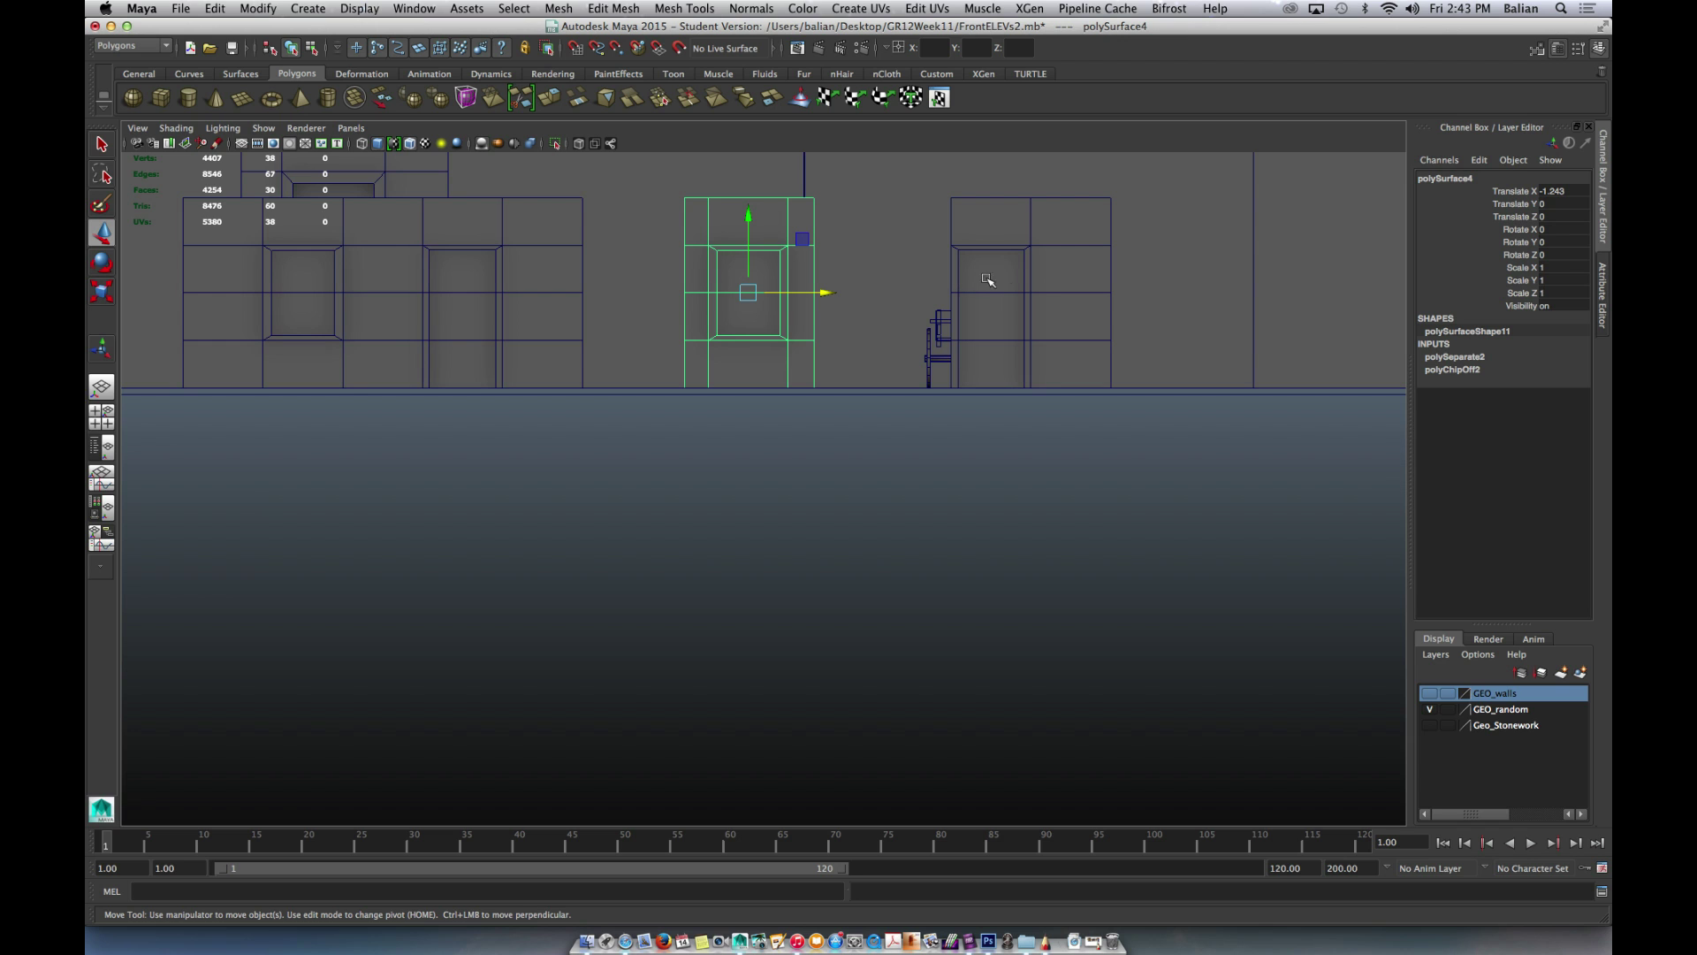
{"action": "left_click", "coordinate": [993, 232]}
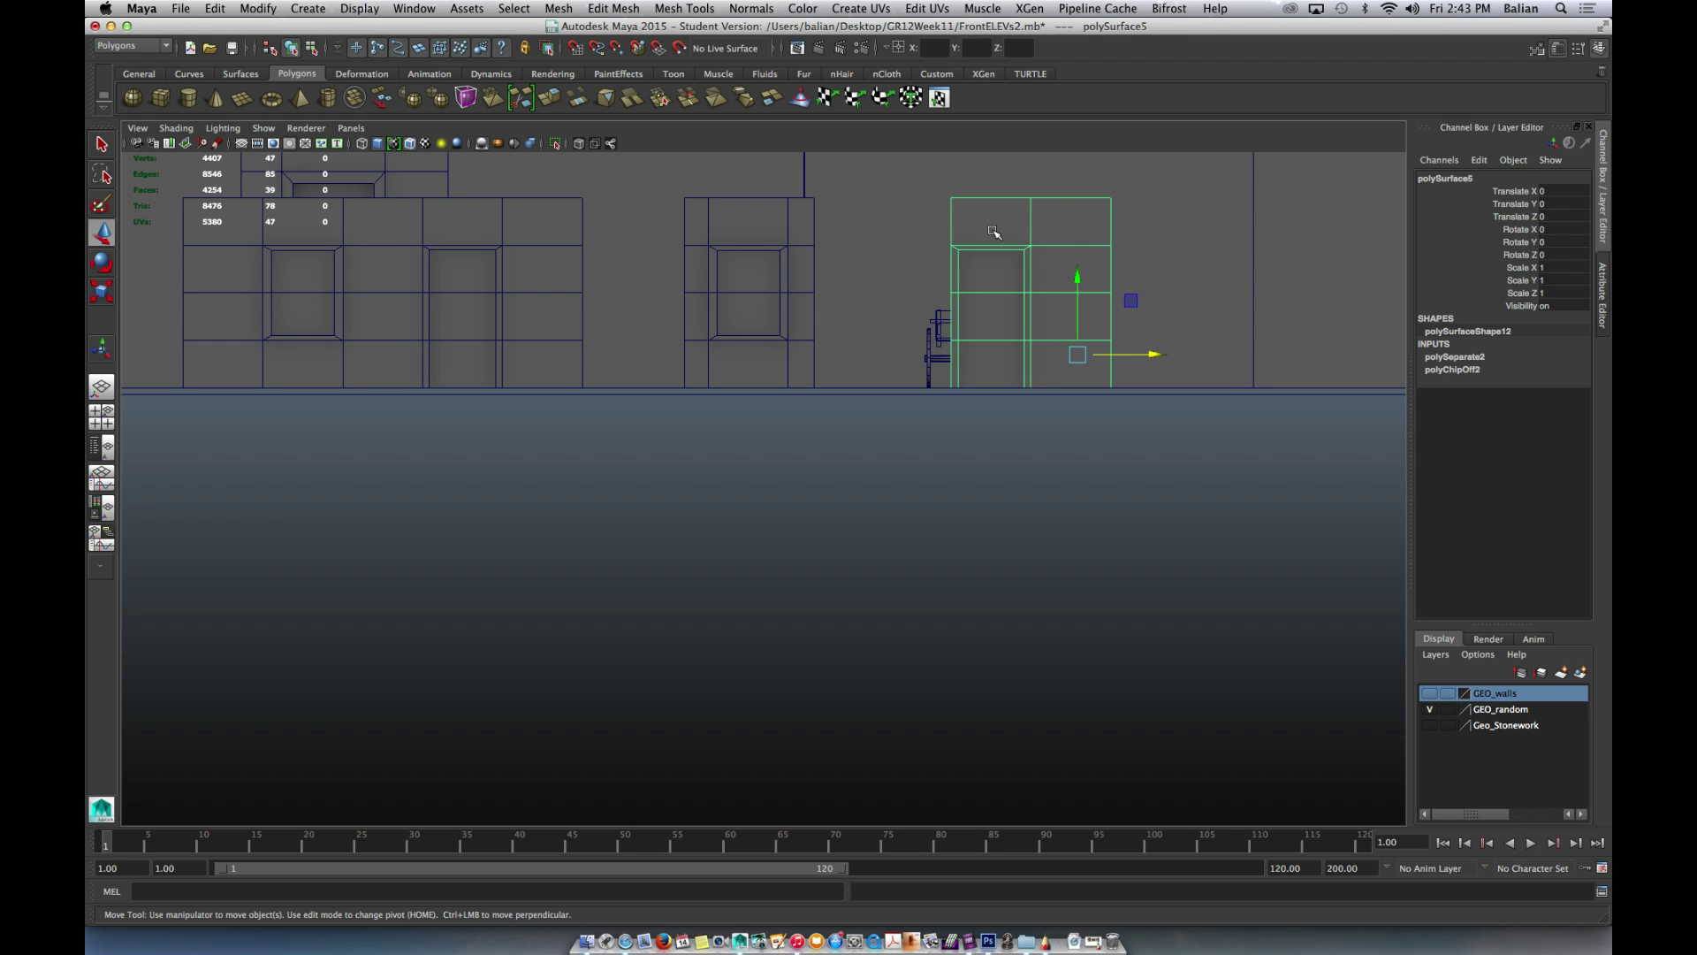
{"action": "scroll", "coordinate": [994, 232], "scroll_direction": "down", "scroll_amount": 5}
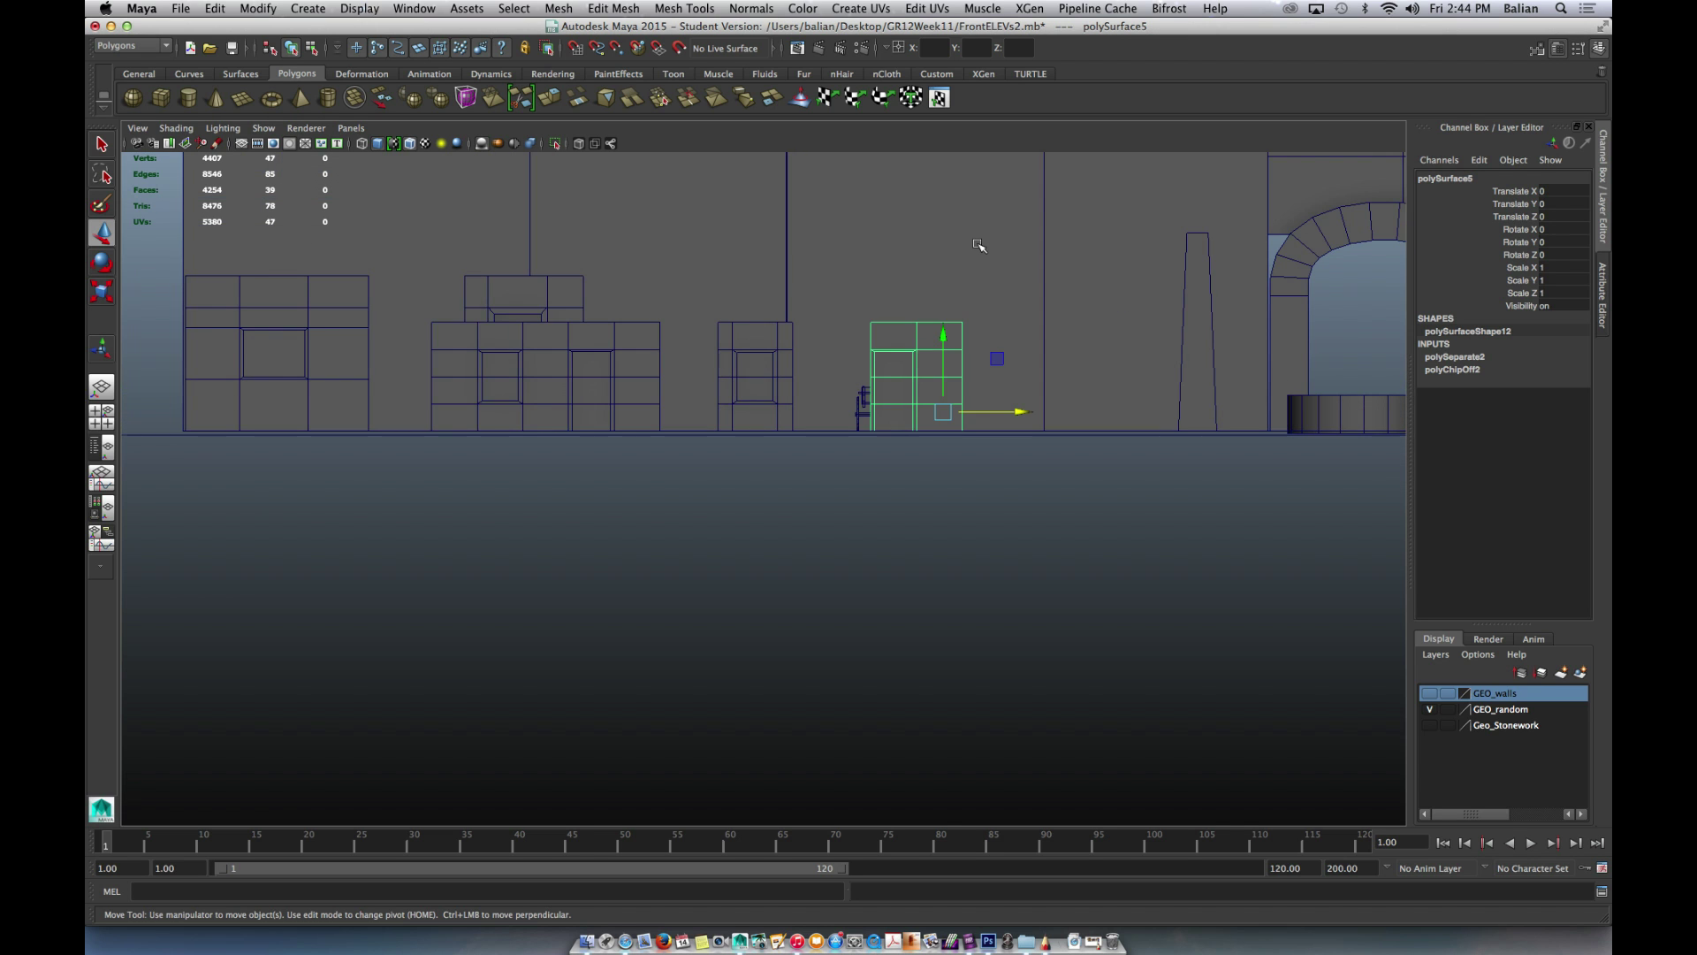
{"action": "scroll", "coordinate": [979, 245], "scroll_direction": "down", "scroll_amount": 2}
{"action": "scroll", "coordinate": [900, 345], "scroll_direction": "up", "scroll_amount": 4}
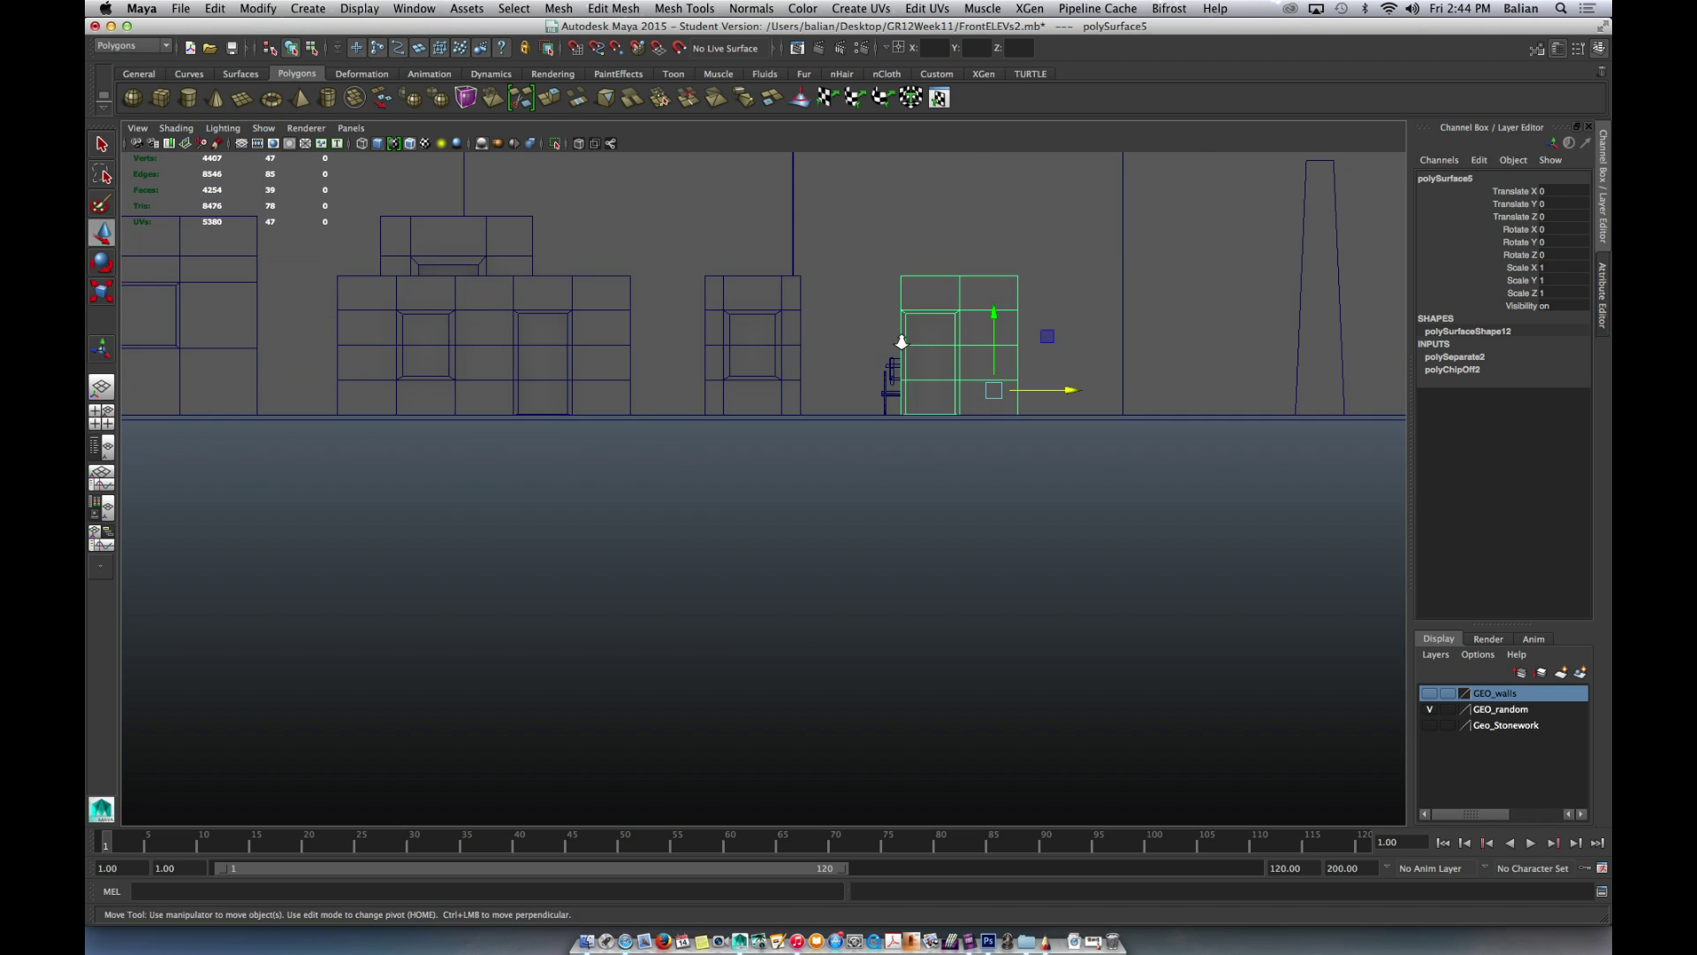
- In Perspective view, select the three edges down the door wall's left border
{"action": "key", "text": "space"}
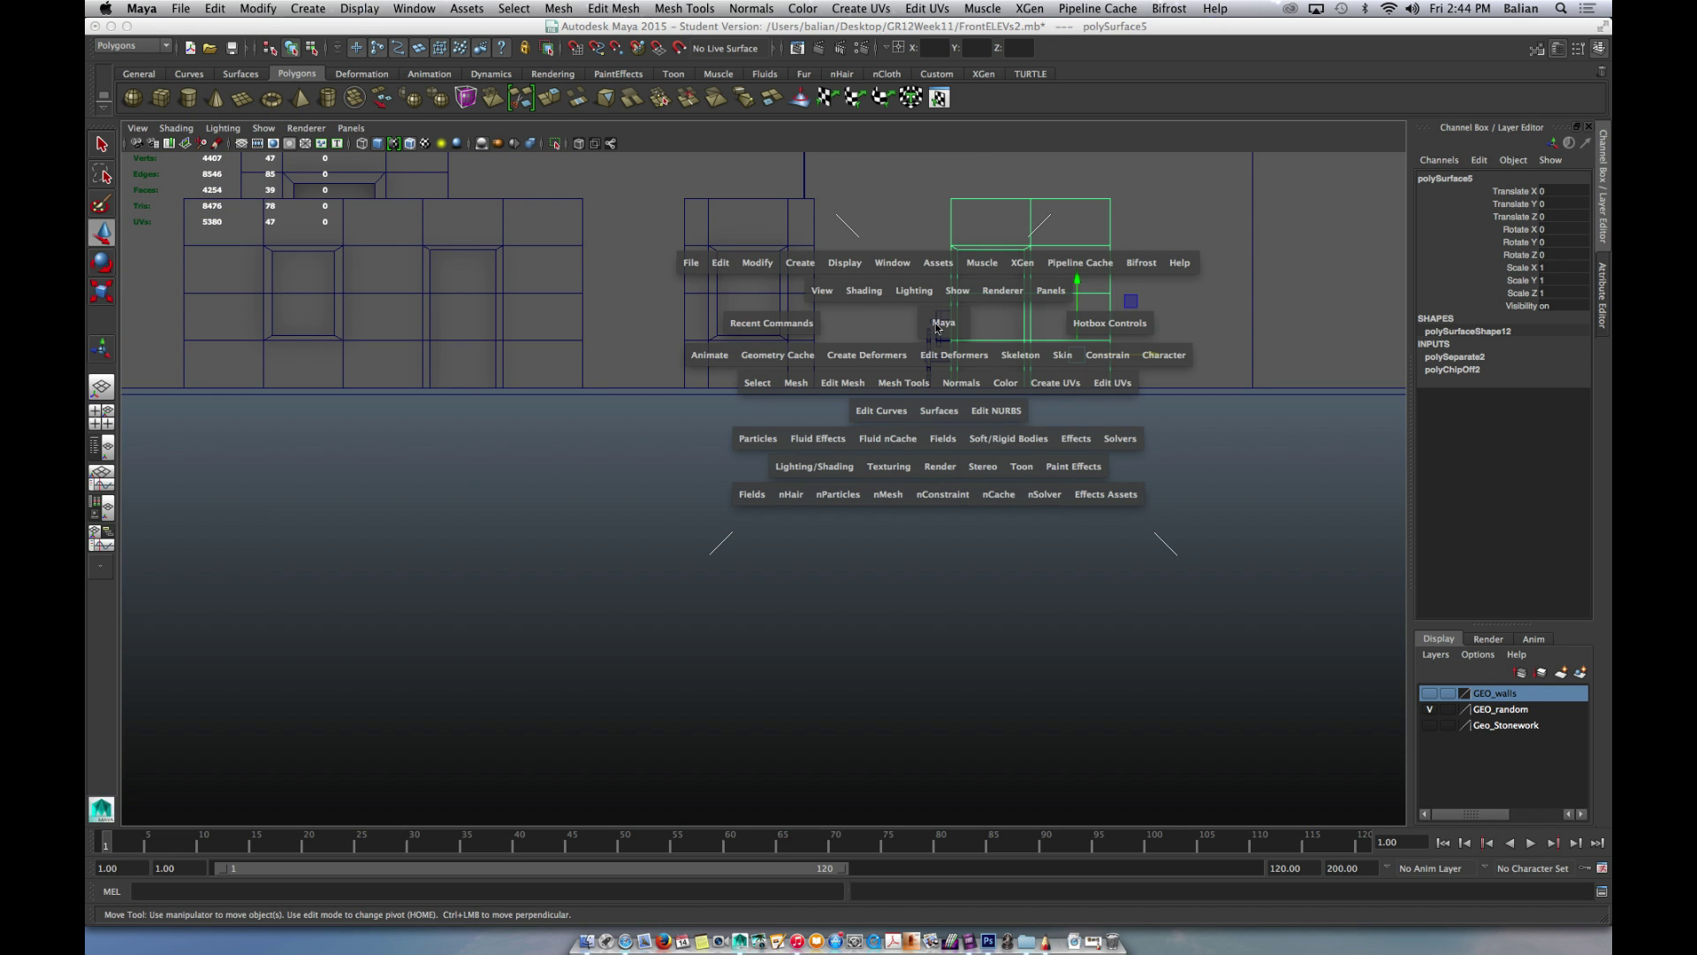
{"action": "left_click_drag", "start_coordinate": [938, 327], "coordinate": [909, 360]}
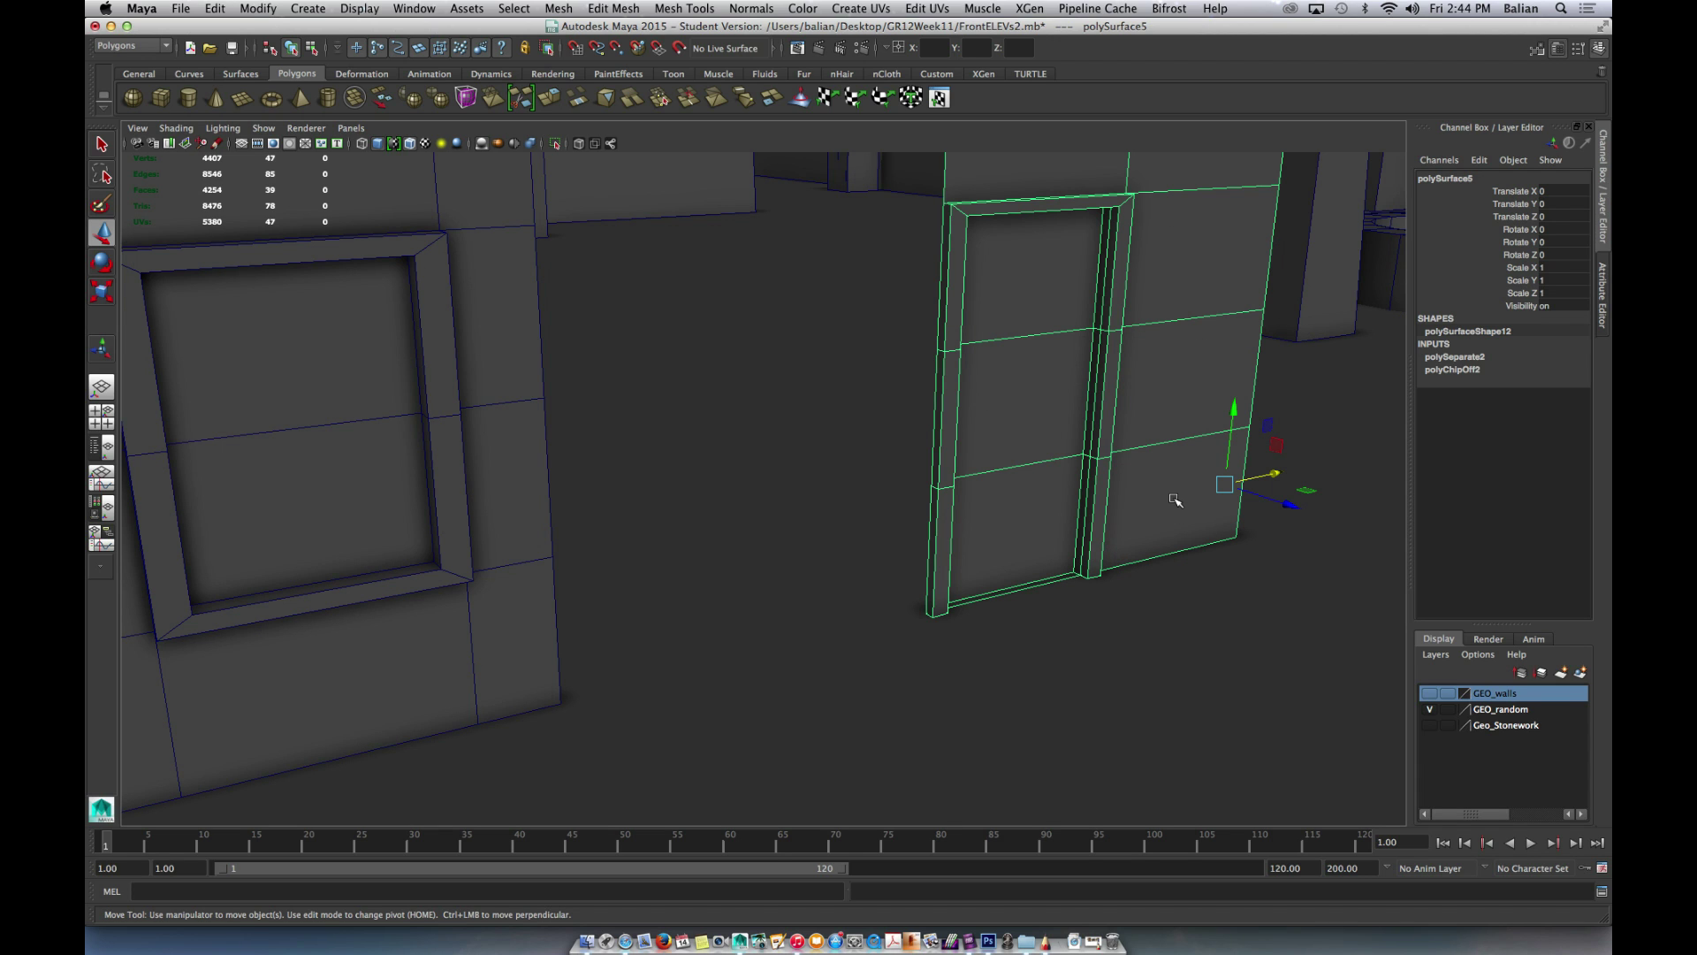
{"action": "left_click_drag", "start_coordinate": [922, 236], "coordinate": [955, 223], "text": "alt"}
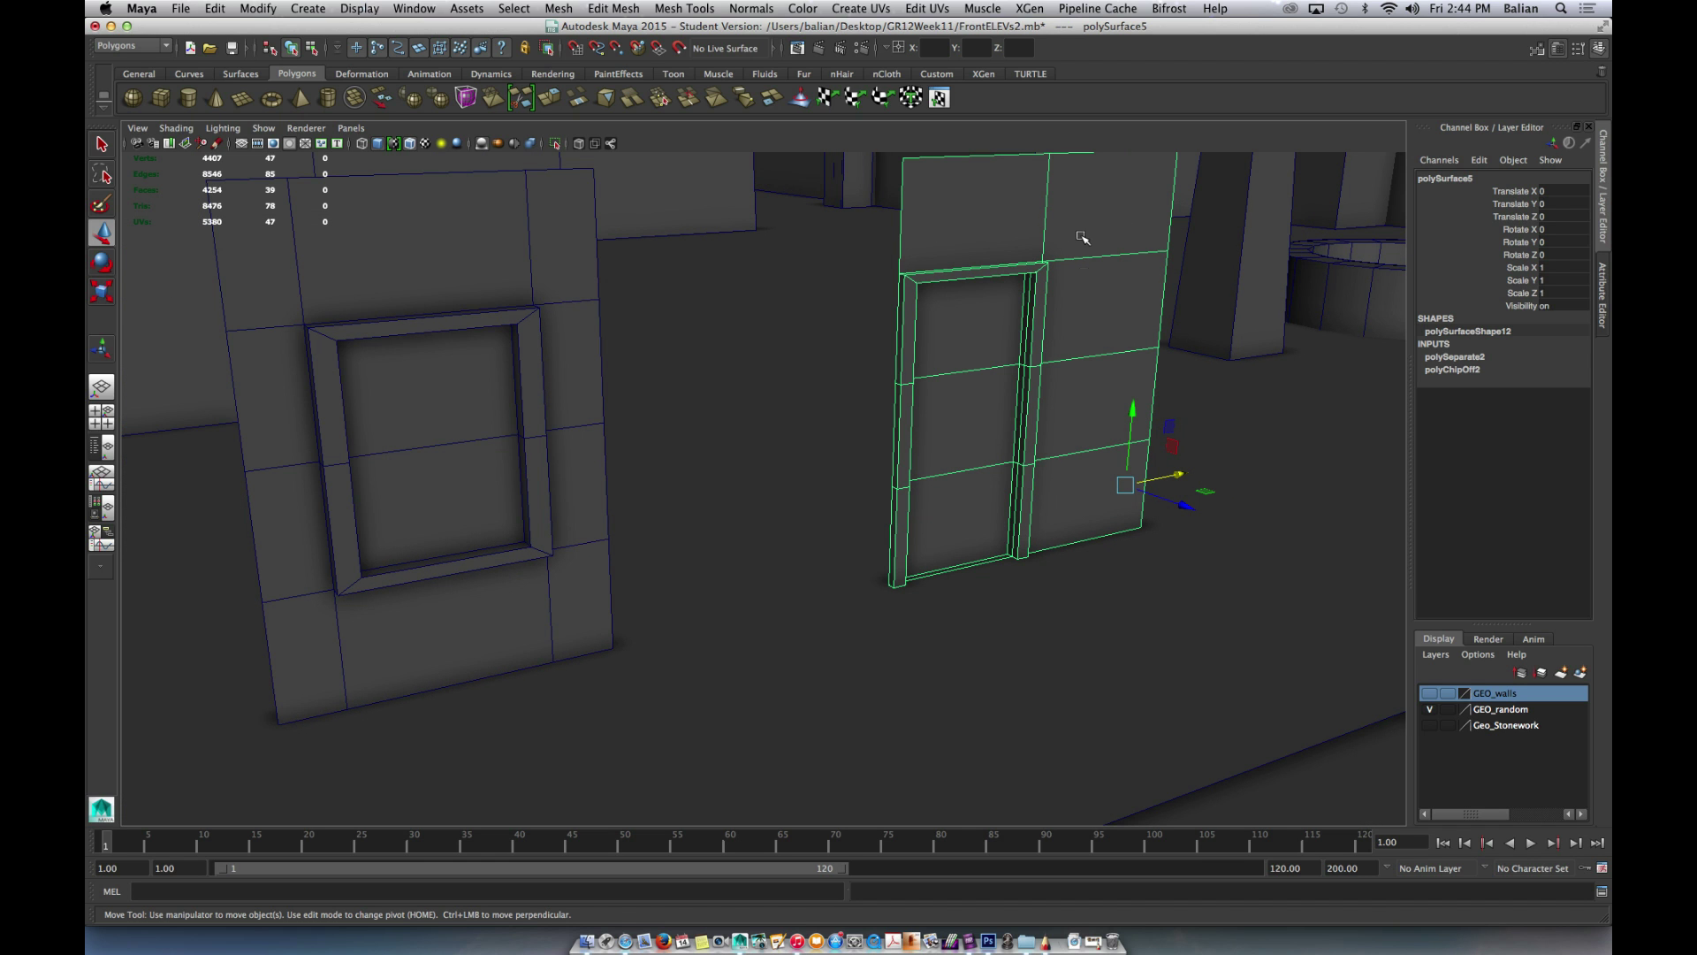
{"action": "left_click_drag", "start_coordinate": [934, 229], "coordinate": [899, 328], "text": "alt"}
{"action": "right_click_drag", "start_coordinate": [891, 281], "coordinate": [896, 244]}
{"action": "left_click", "coordinate": [896, 244]}
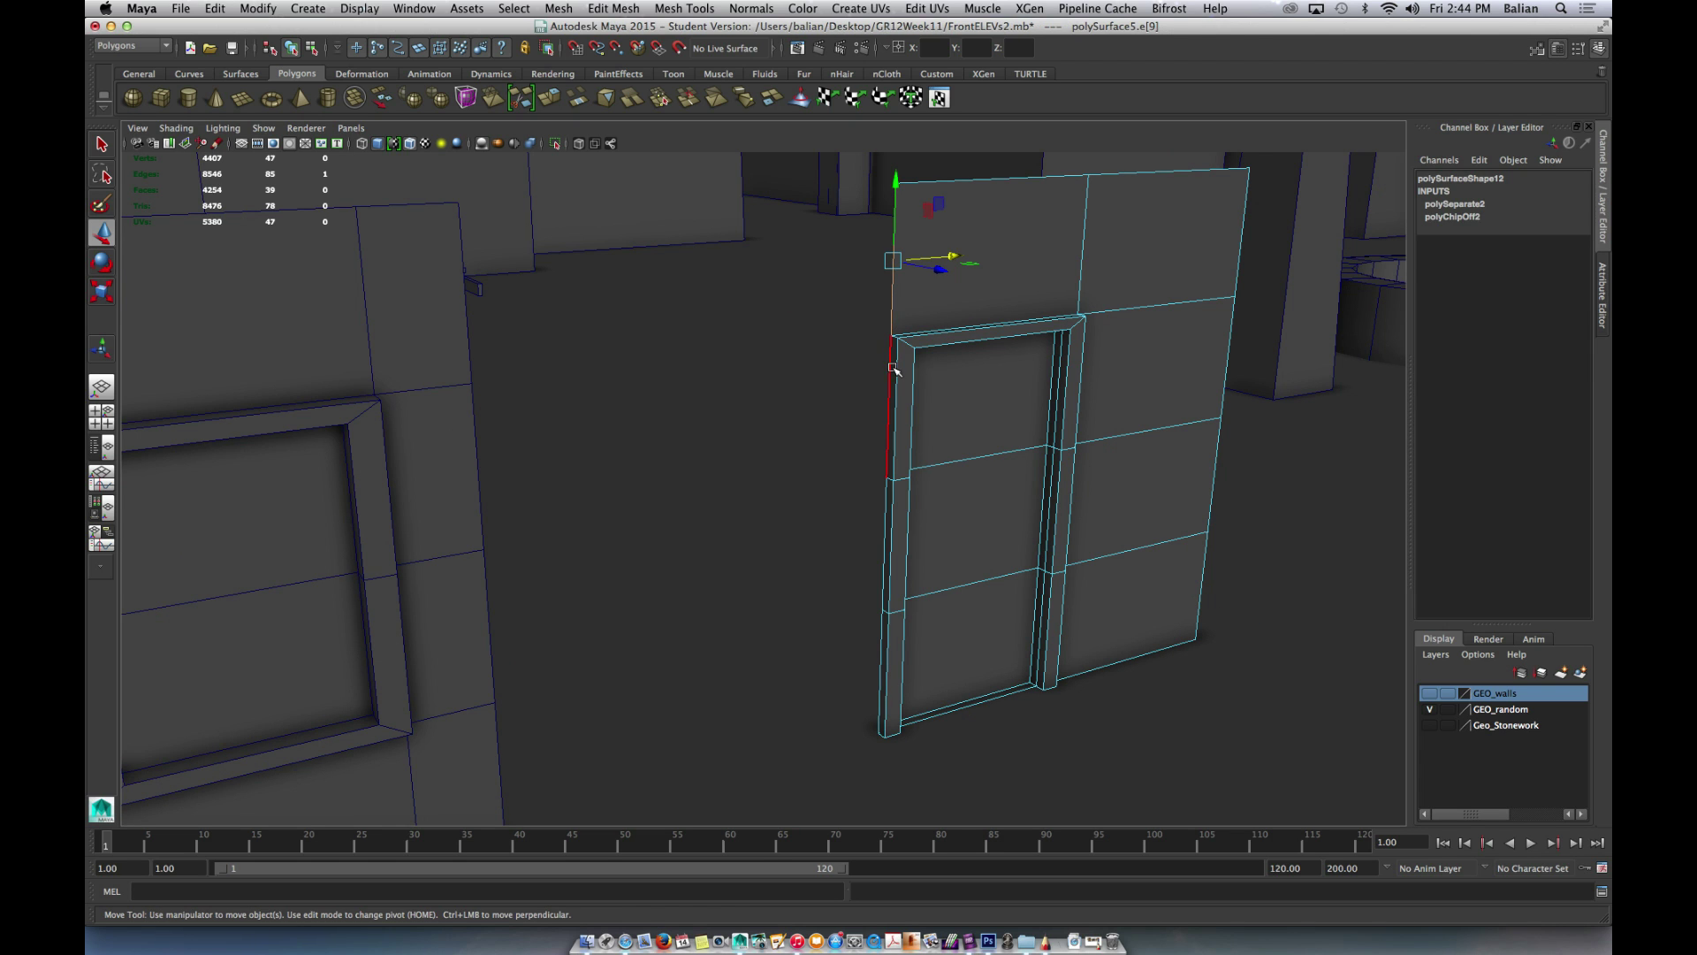
{"action": "left_click", "coordinate": [890, 398], "text": "shift"}
{"action": "left_click", "coordinate": [877, 543], "text": "shift"}
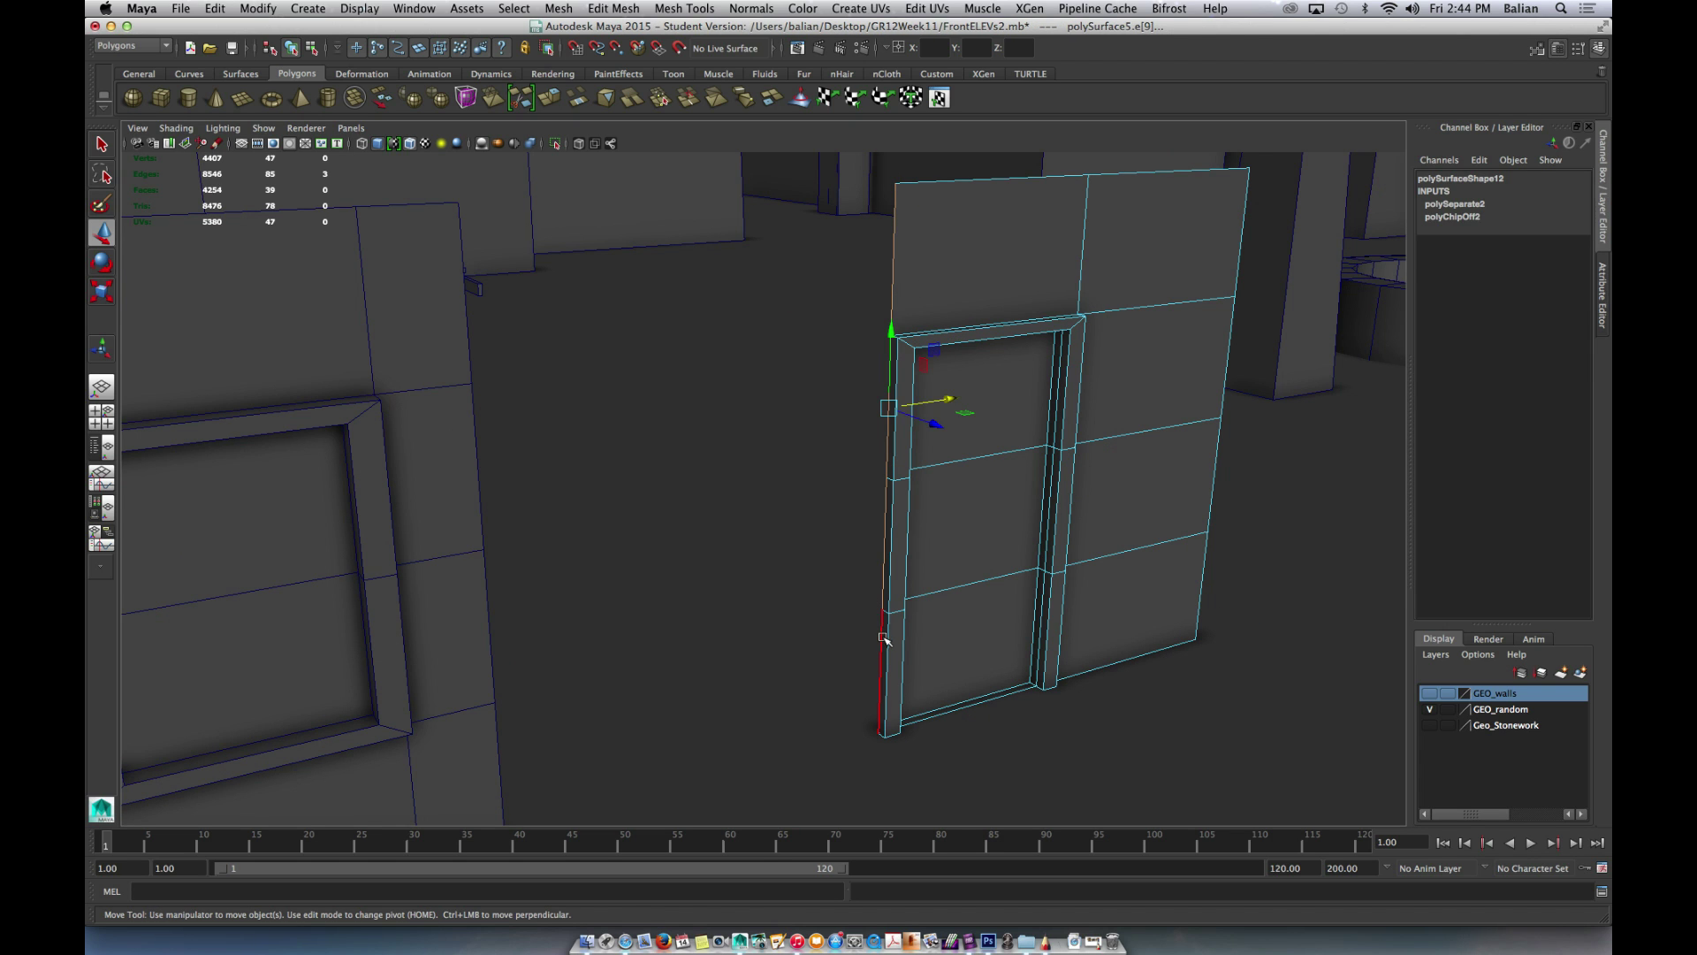
- Extrude the door wall's left edges and push them -0.623 left along world X to widen the panel
{"action": "left_click", "coordinate": [881, 619], "text": "shift"}
{"action": "left_click", "coordinate": [554, 98]}
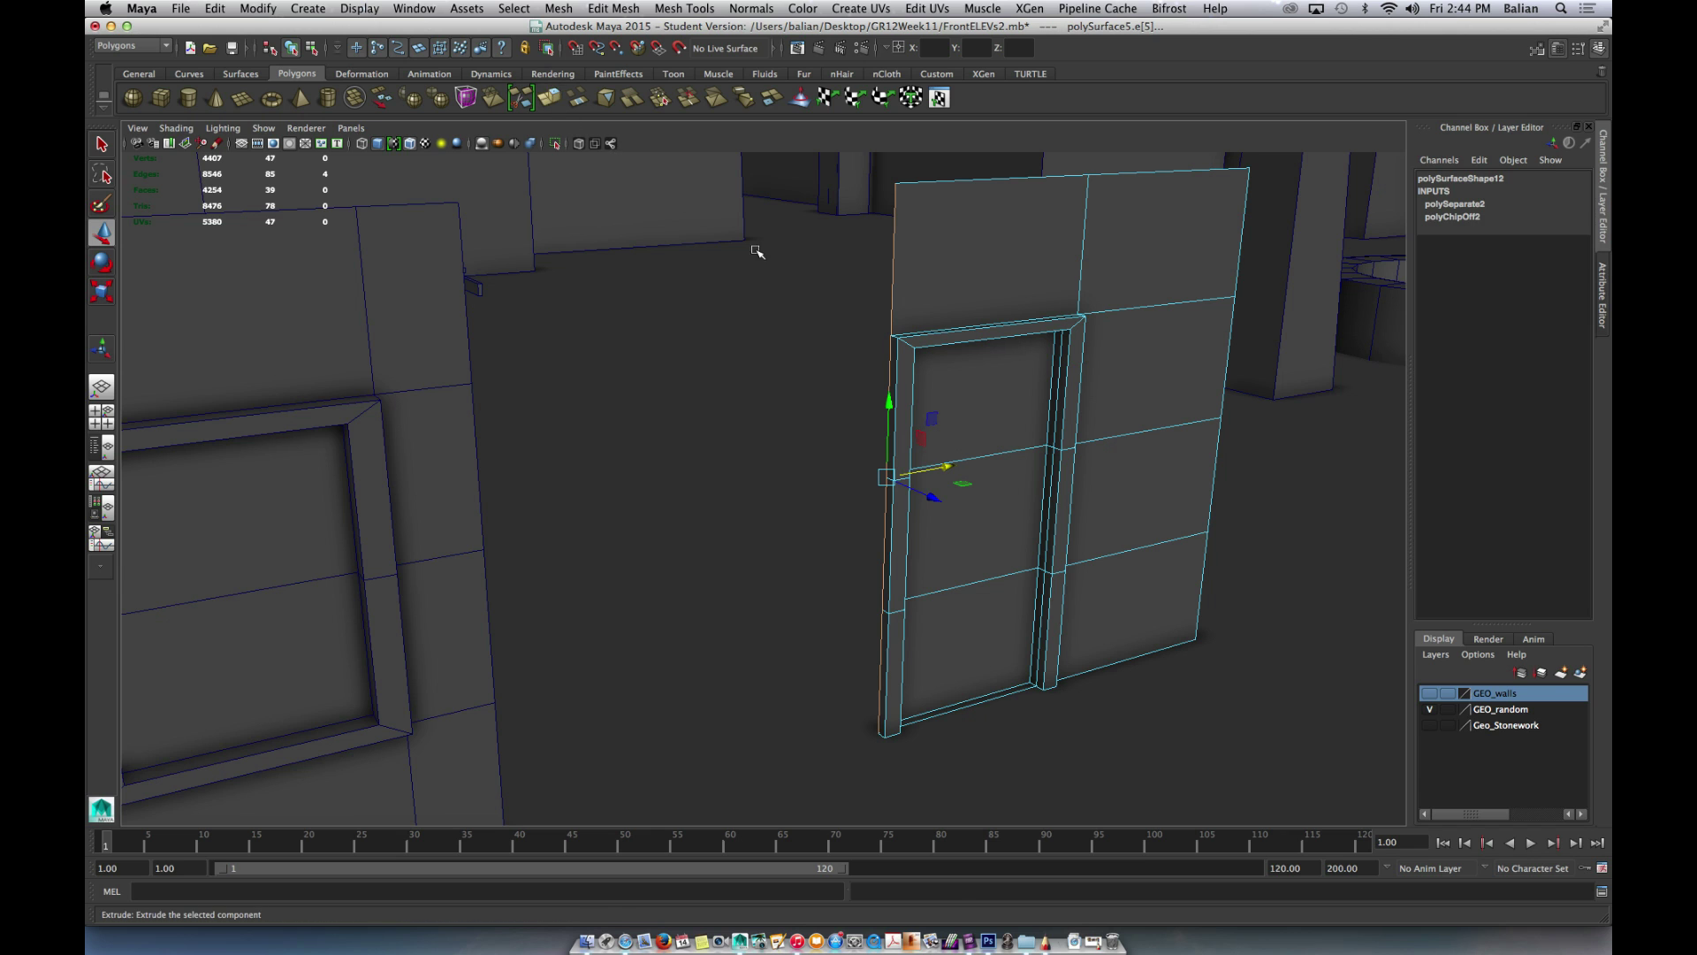
{"action": "left_click_drag", "start_coordinate": [842, 688], "coordinate": [639, 696]}
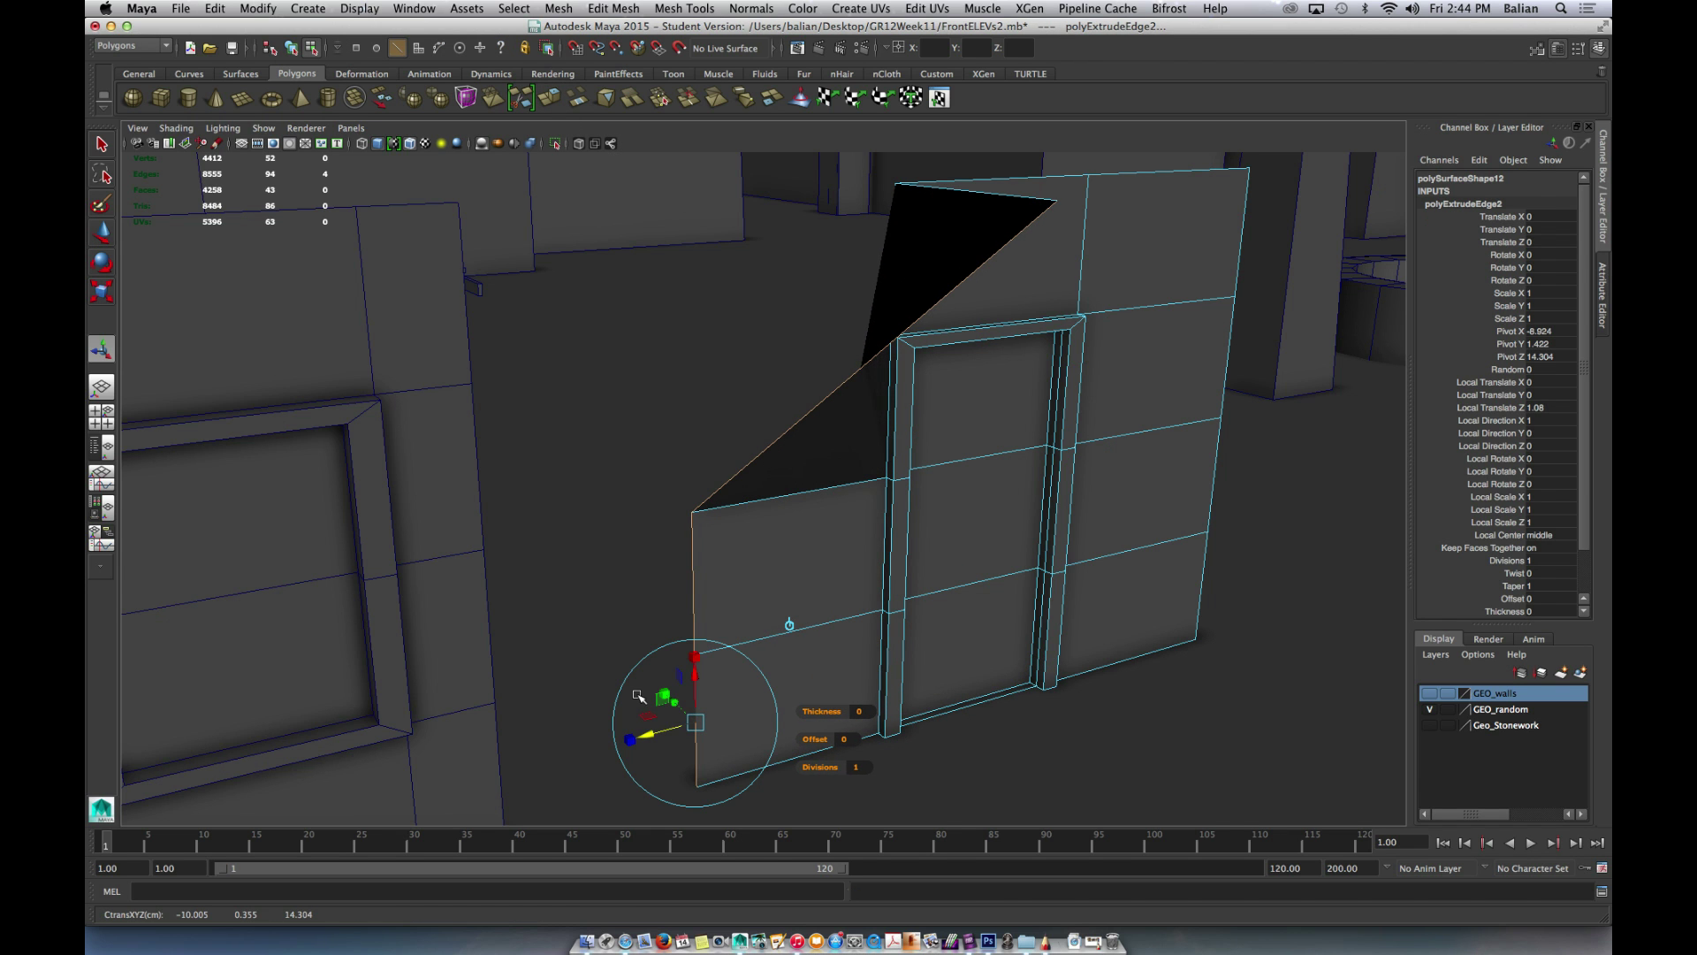
{"action": "key", "text": "ctrl+z"}
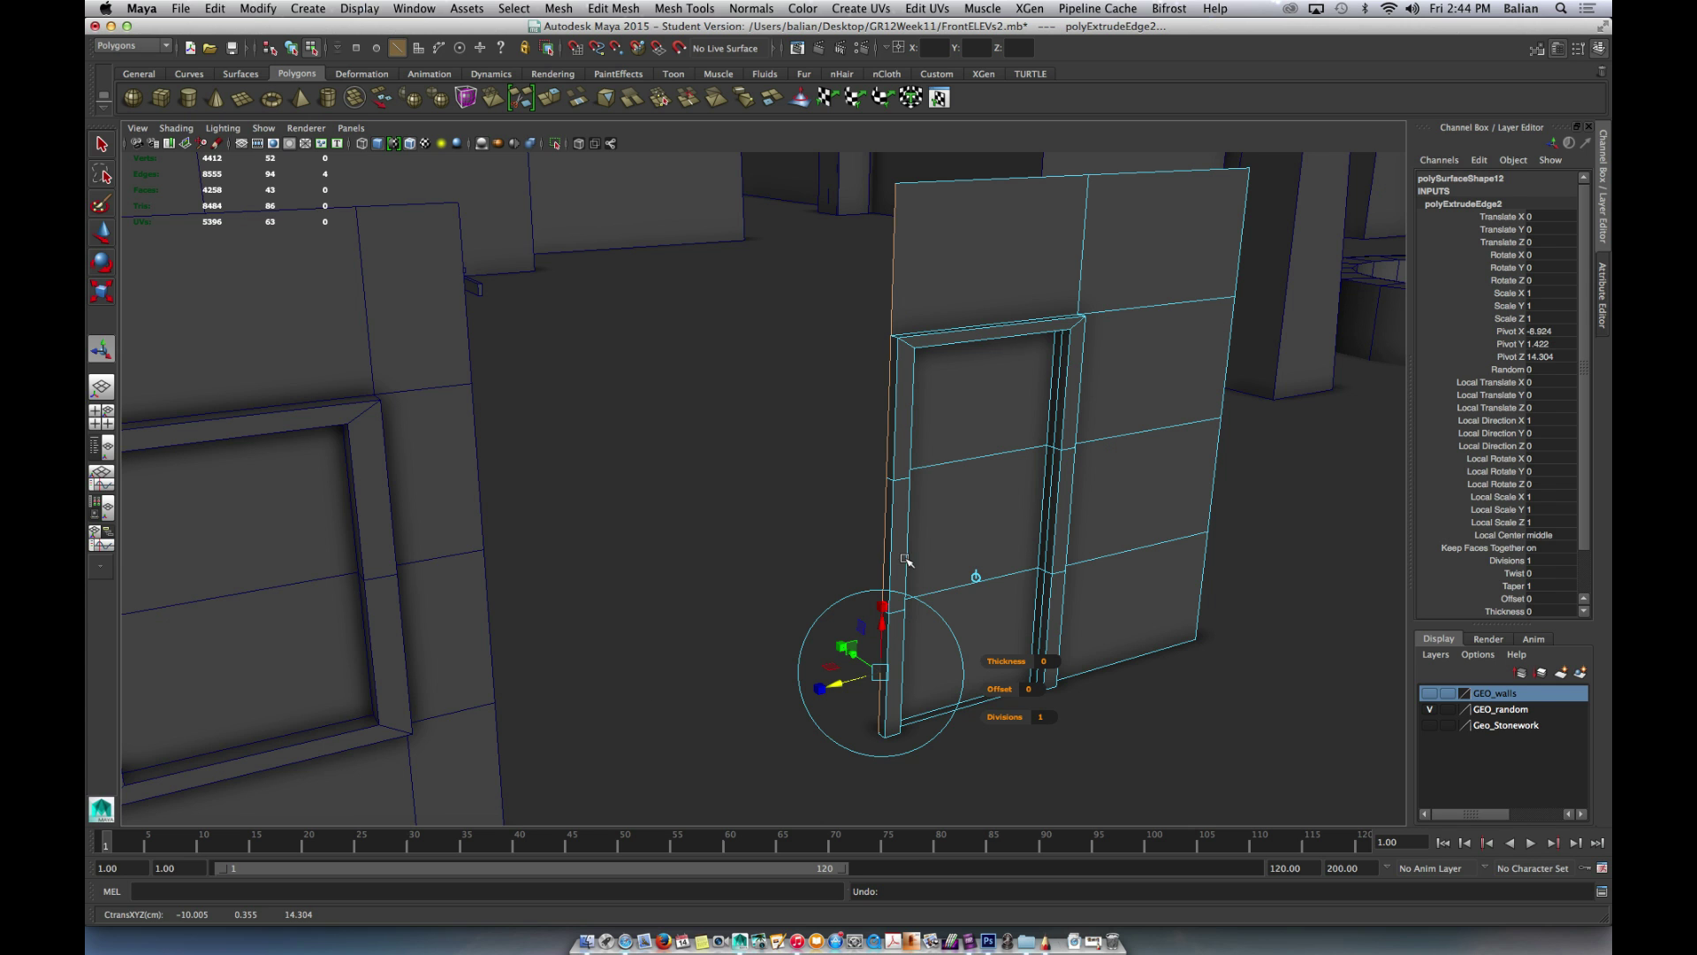
{"action": "scroll", "coordinate": [972, 574], "scroll_direction": "up", "scroll_amount": 5}
{"action": "middle_click_drag", "start_coordinate": [958, 587], "coordinate": [939, 473], "text": "alt"}
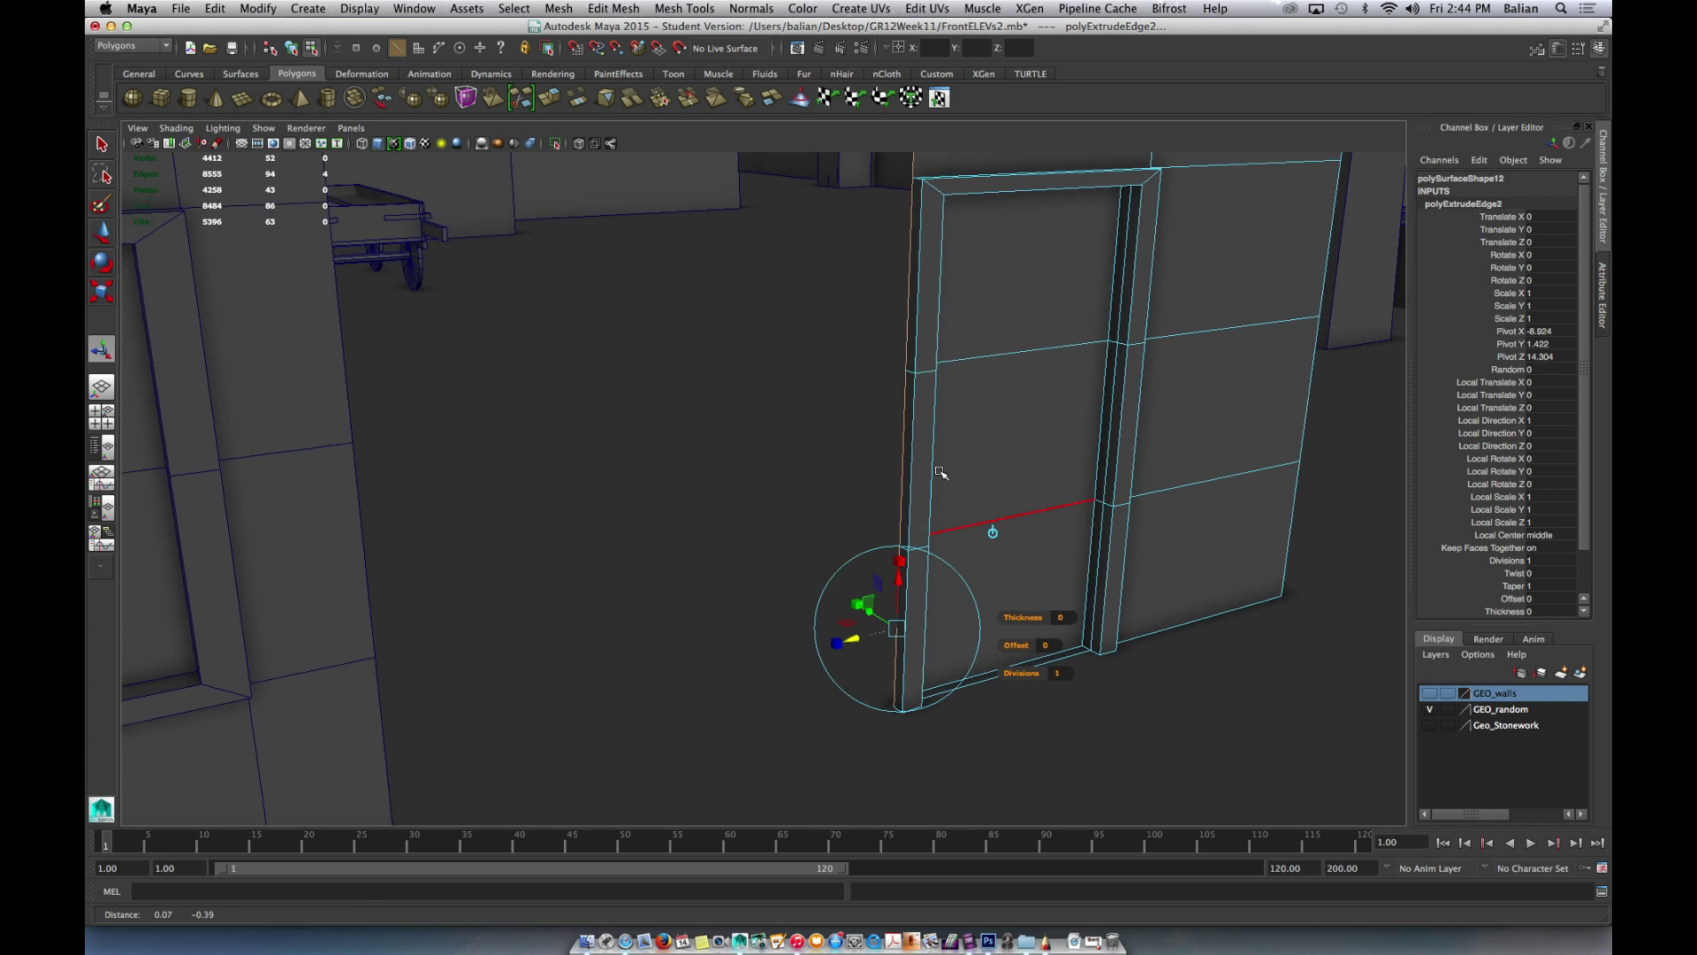
{"action": "left_click", "coordinate": [993, 531]}
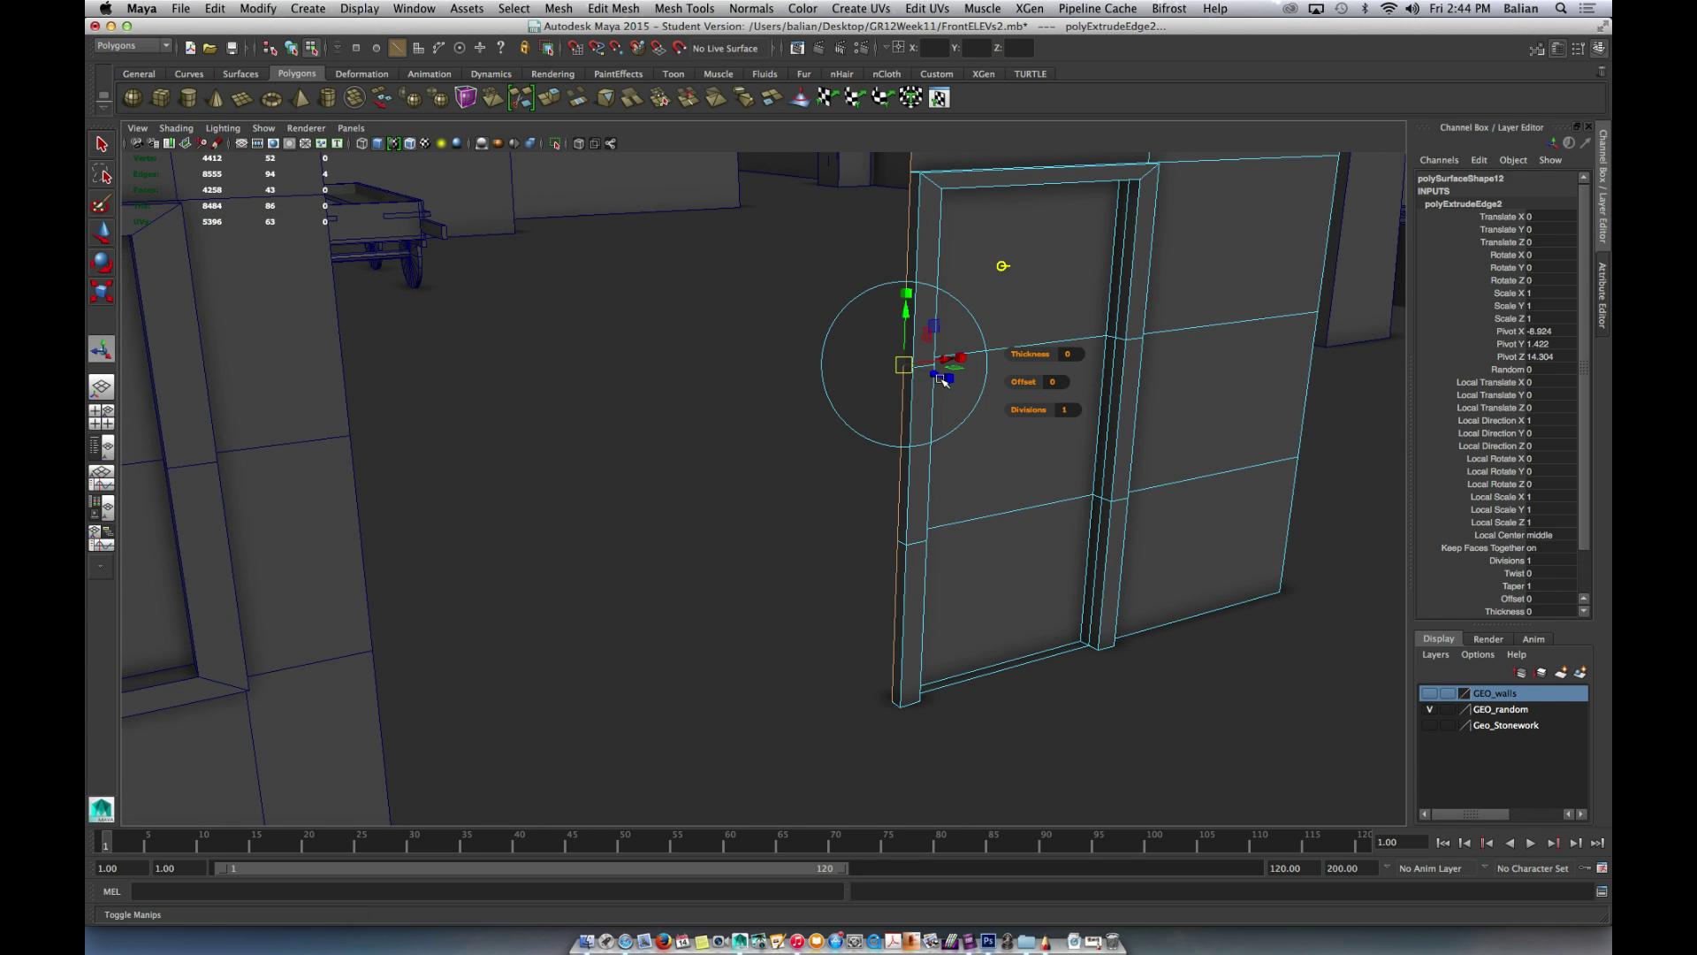
{"action": "left_click_drag", "start_coordinate": [946, 364], "coordinate": [877, 352]}
{"action": "right_click_drag", "start_coordinate": [883, 326], "coordinate": [936, 308]}
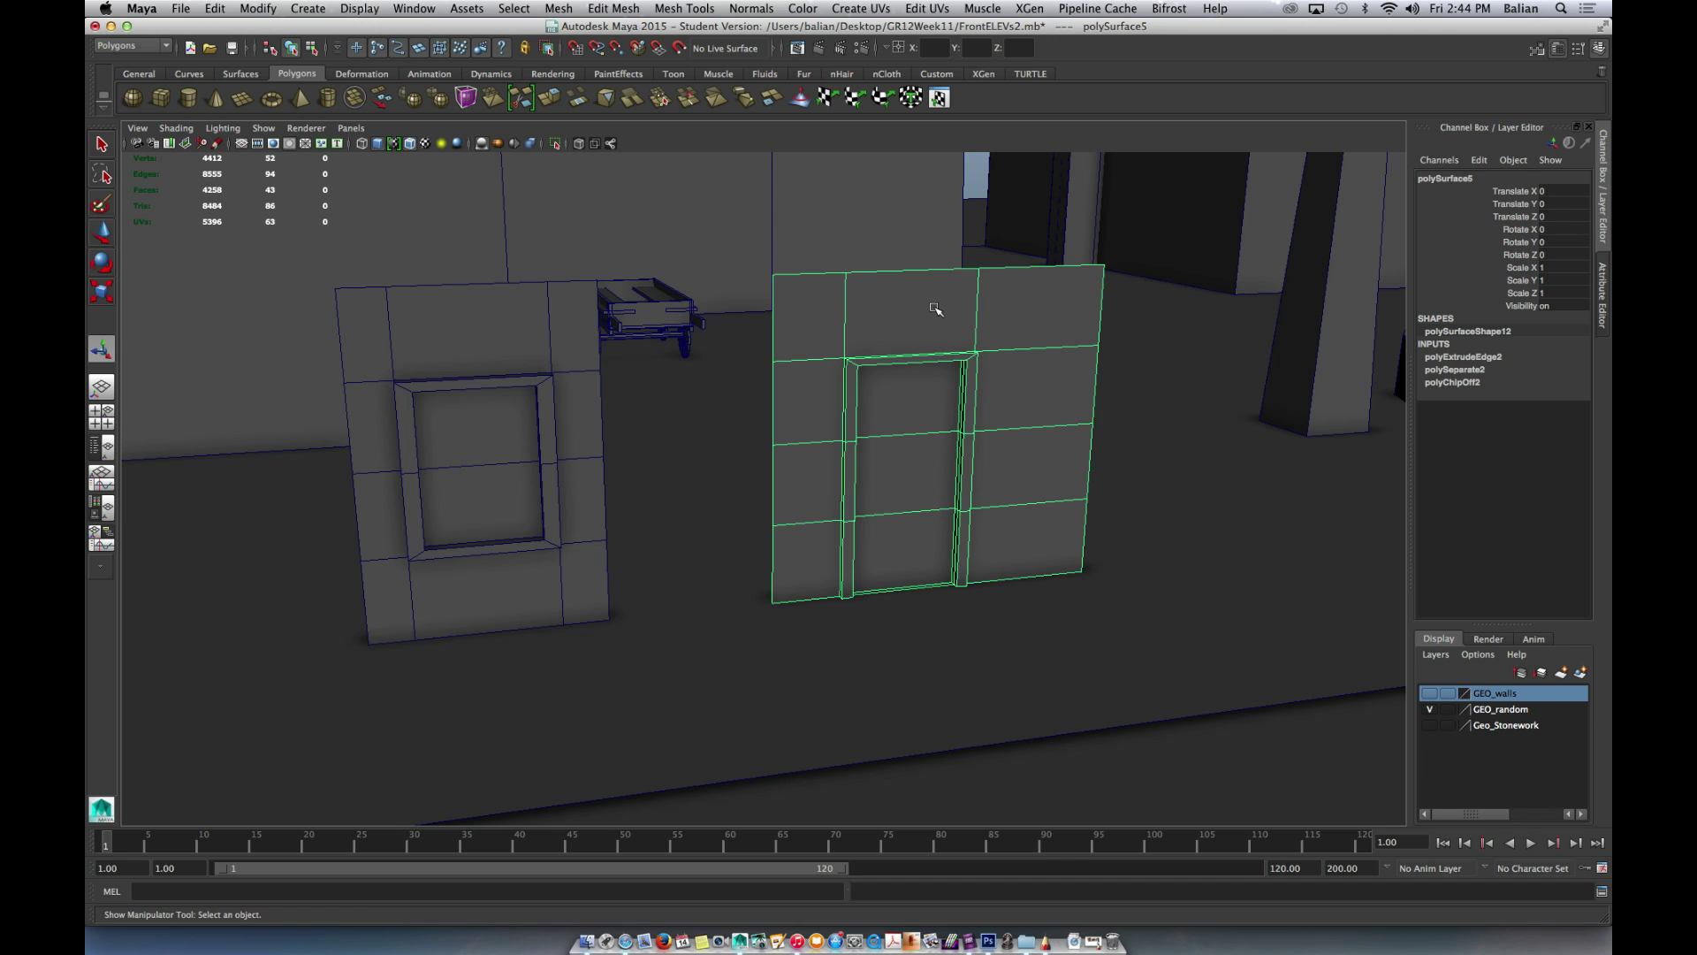
- Centre the door wall's pivot, then duplicate it and move the copy to X 3.678, Z 3.023
{"action": "left_click", "coordinate": [254, 9]}
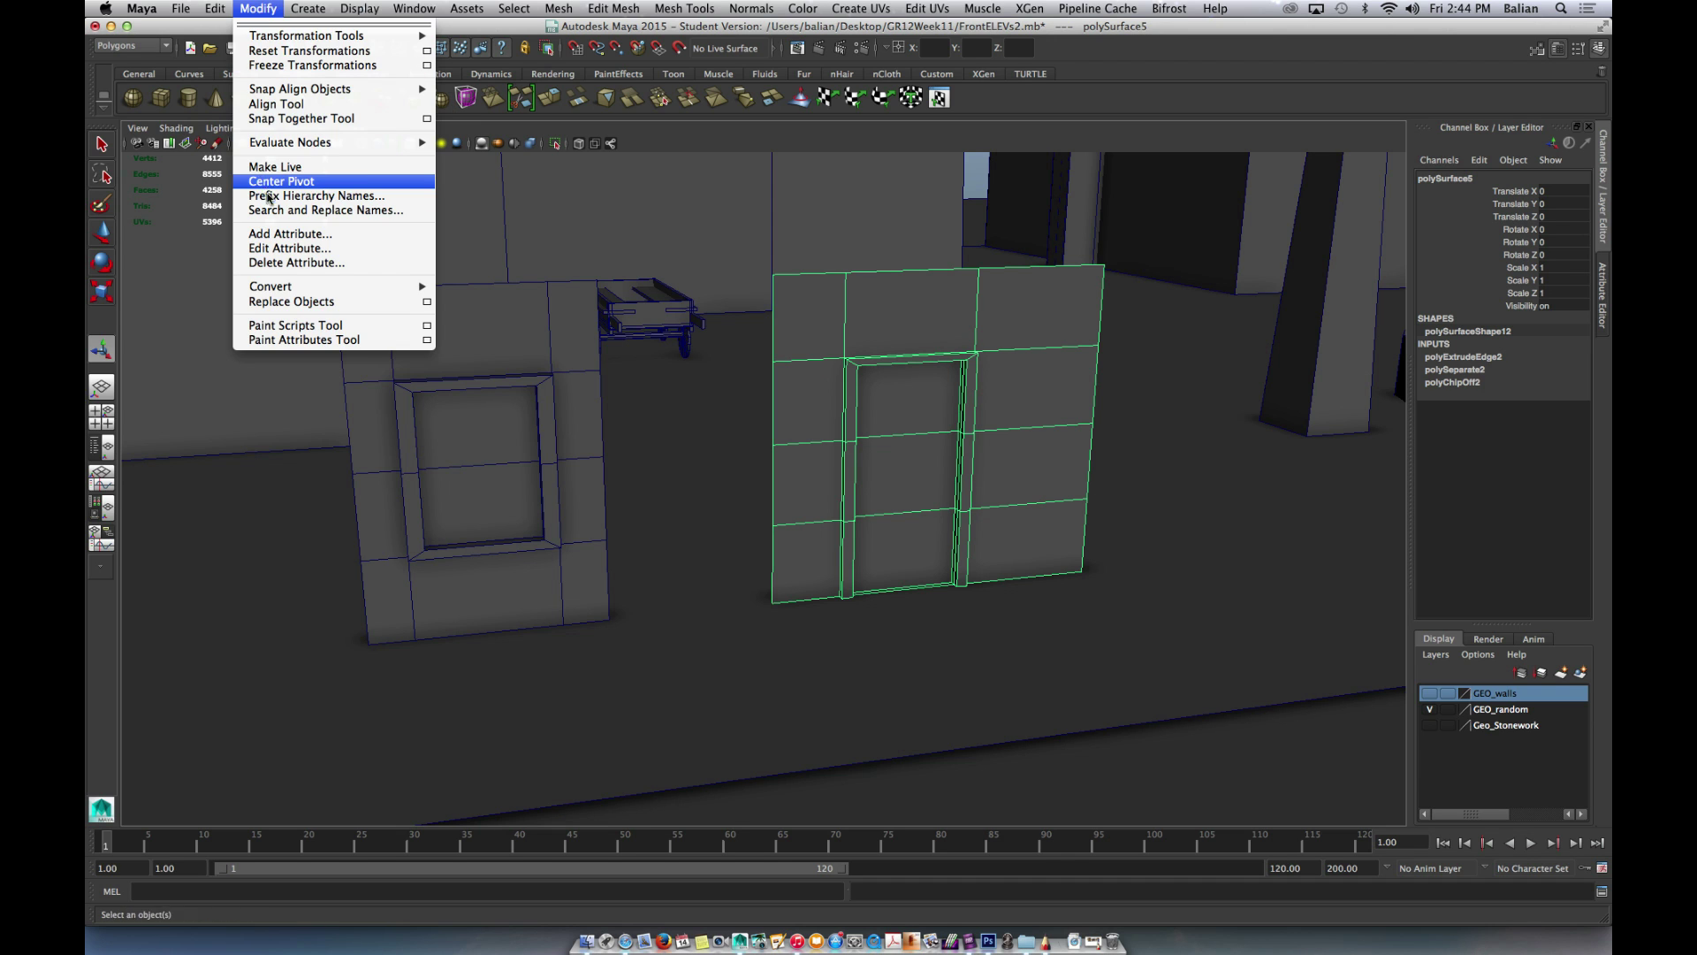
{"action": "left_click", "coordinate": [269, 185]}
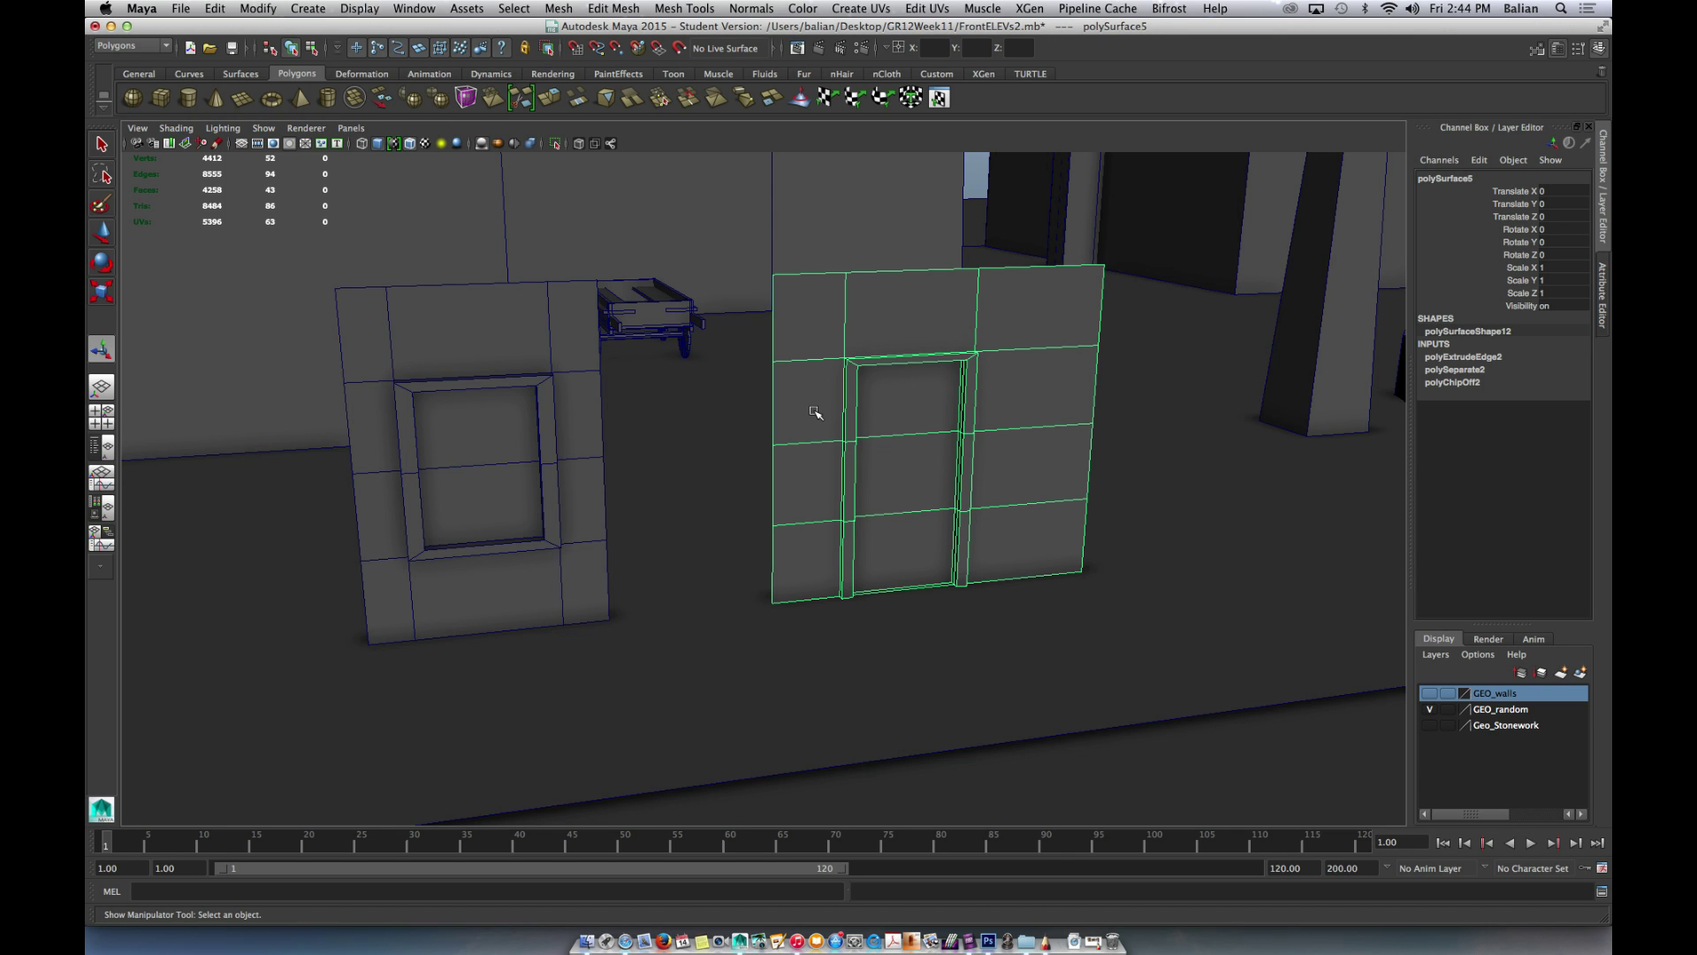
{"action": "key", "text": "w"}
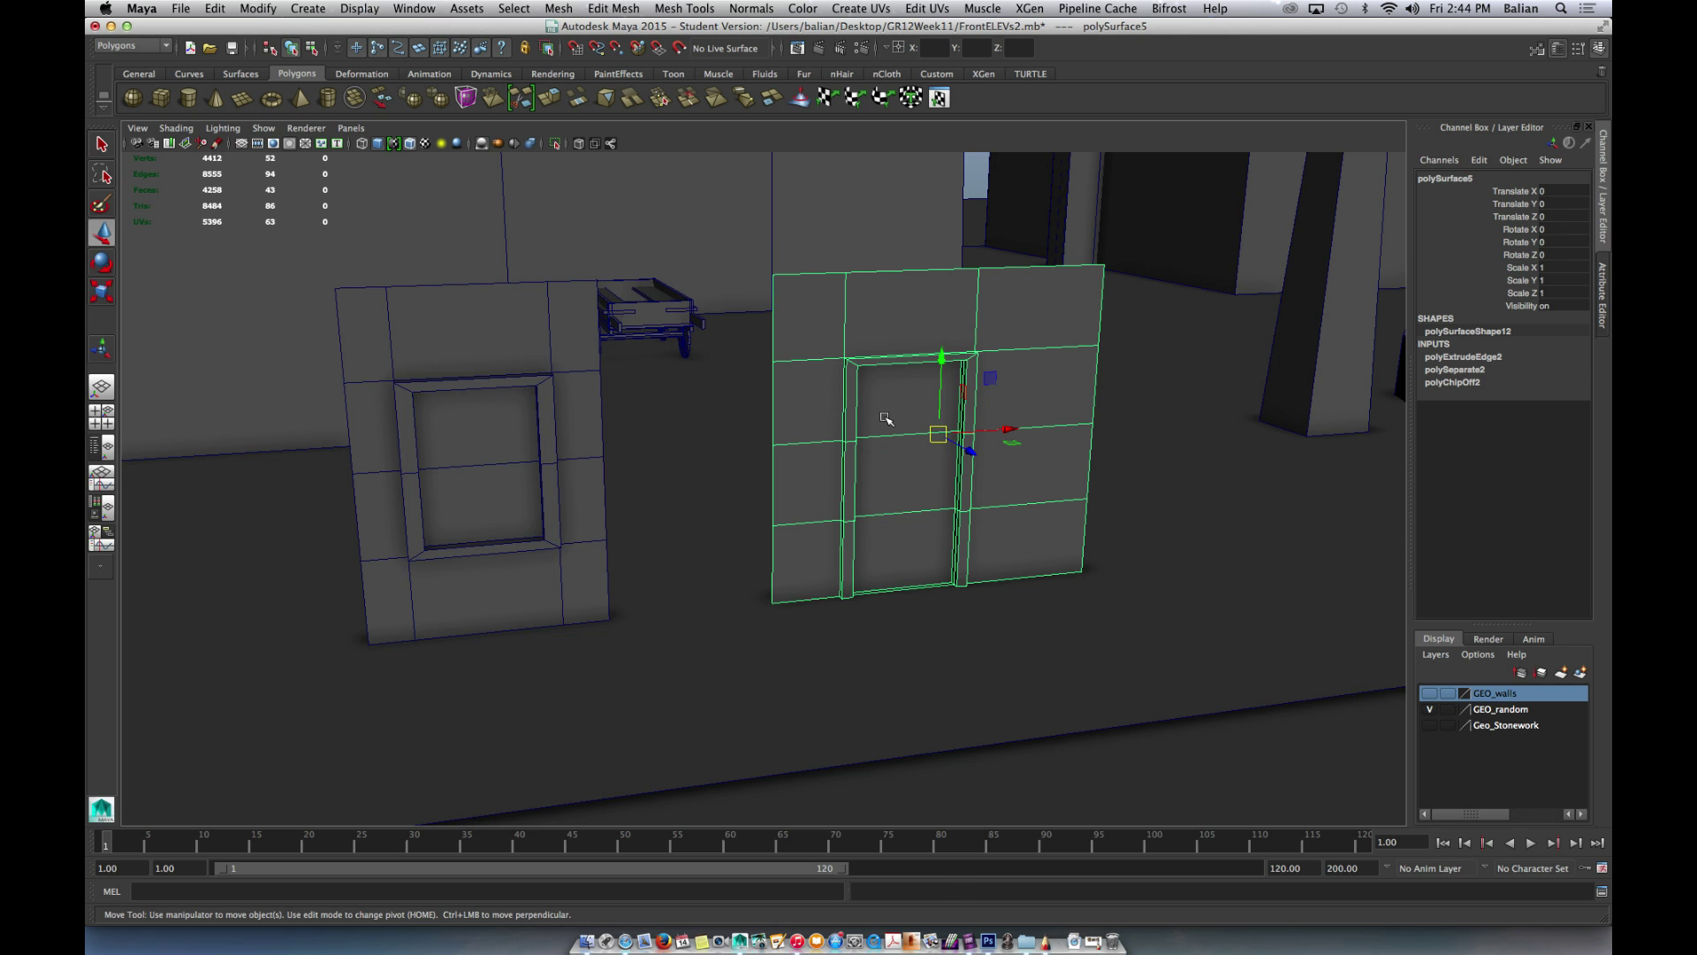
{"action": "key", "text": "ctrl+d"}
{"action": "left_click_drag", "start_coordinate": [961, 429], "coordinate": [1317, 404]}
{"action": "middle_click_drag", "start_coordinate": [1317, 404], "coordinate": [884, 437], "text": "alt"}
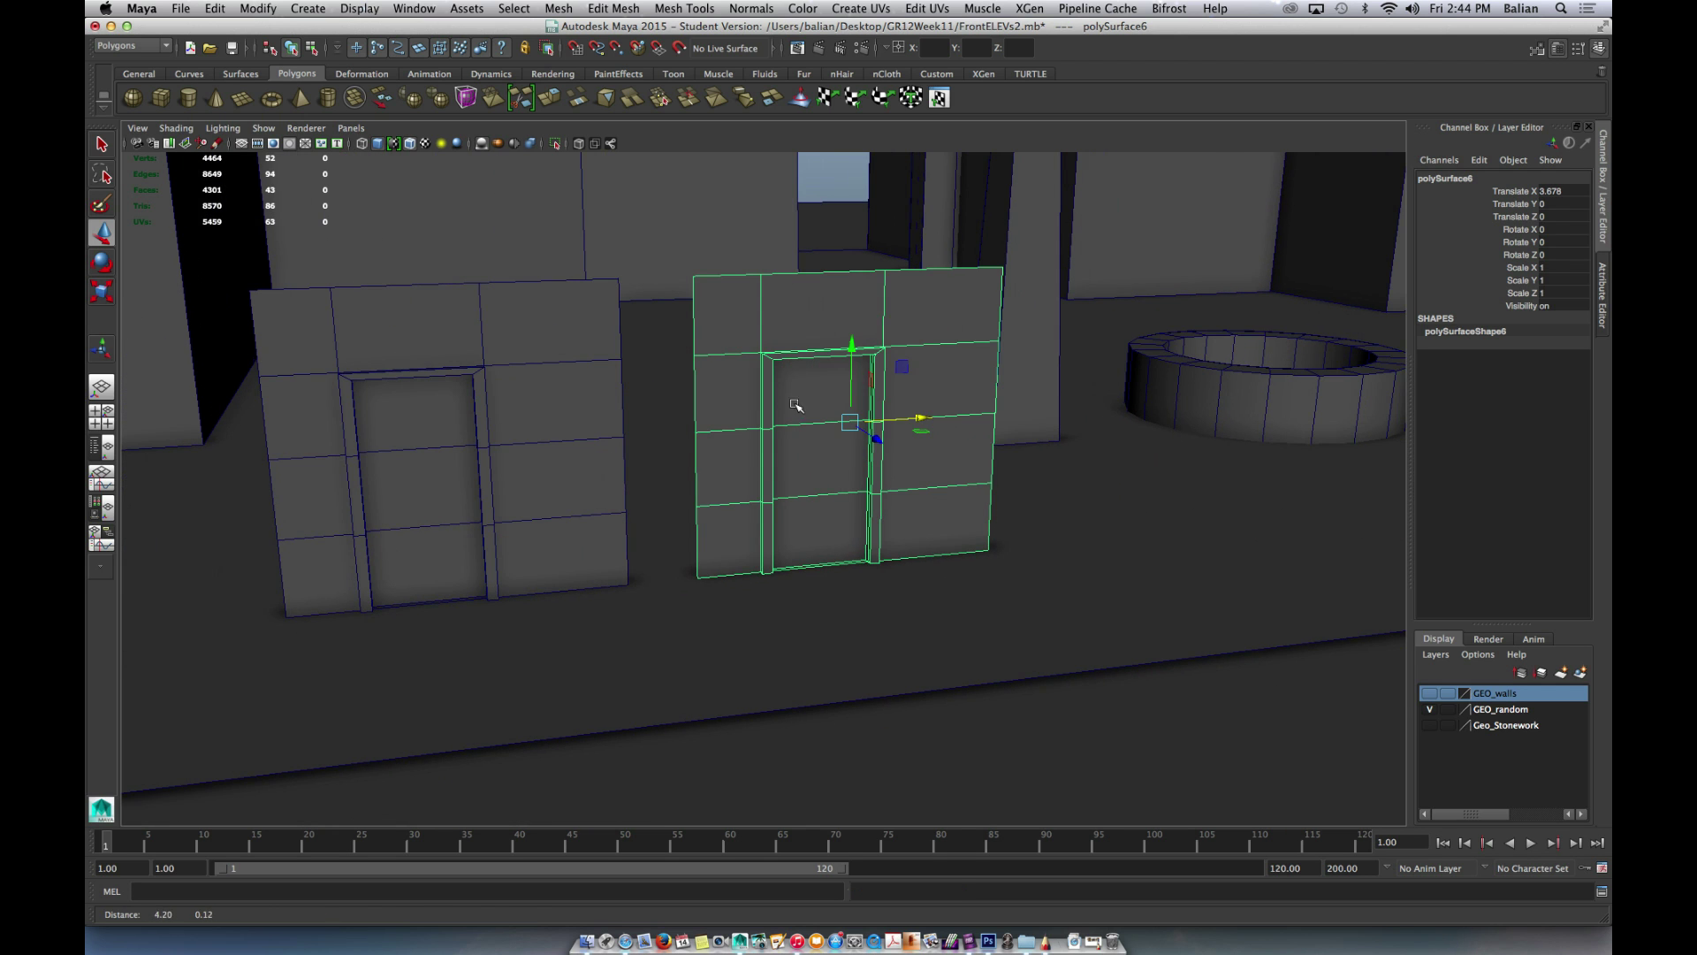
{"action": "middle_click_drag", "start_coordinate": [939, 497], "coordinate": [954, 521]}
{"action": "left_click_drag", "start_coordinate": [954, 521], "coordinate": [900, 417], "text": "alt"}
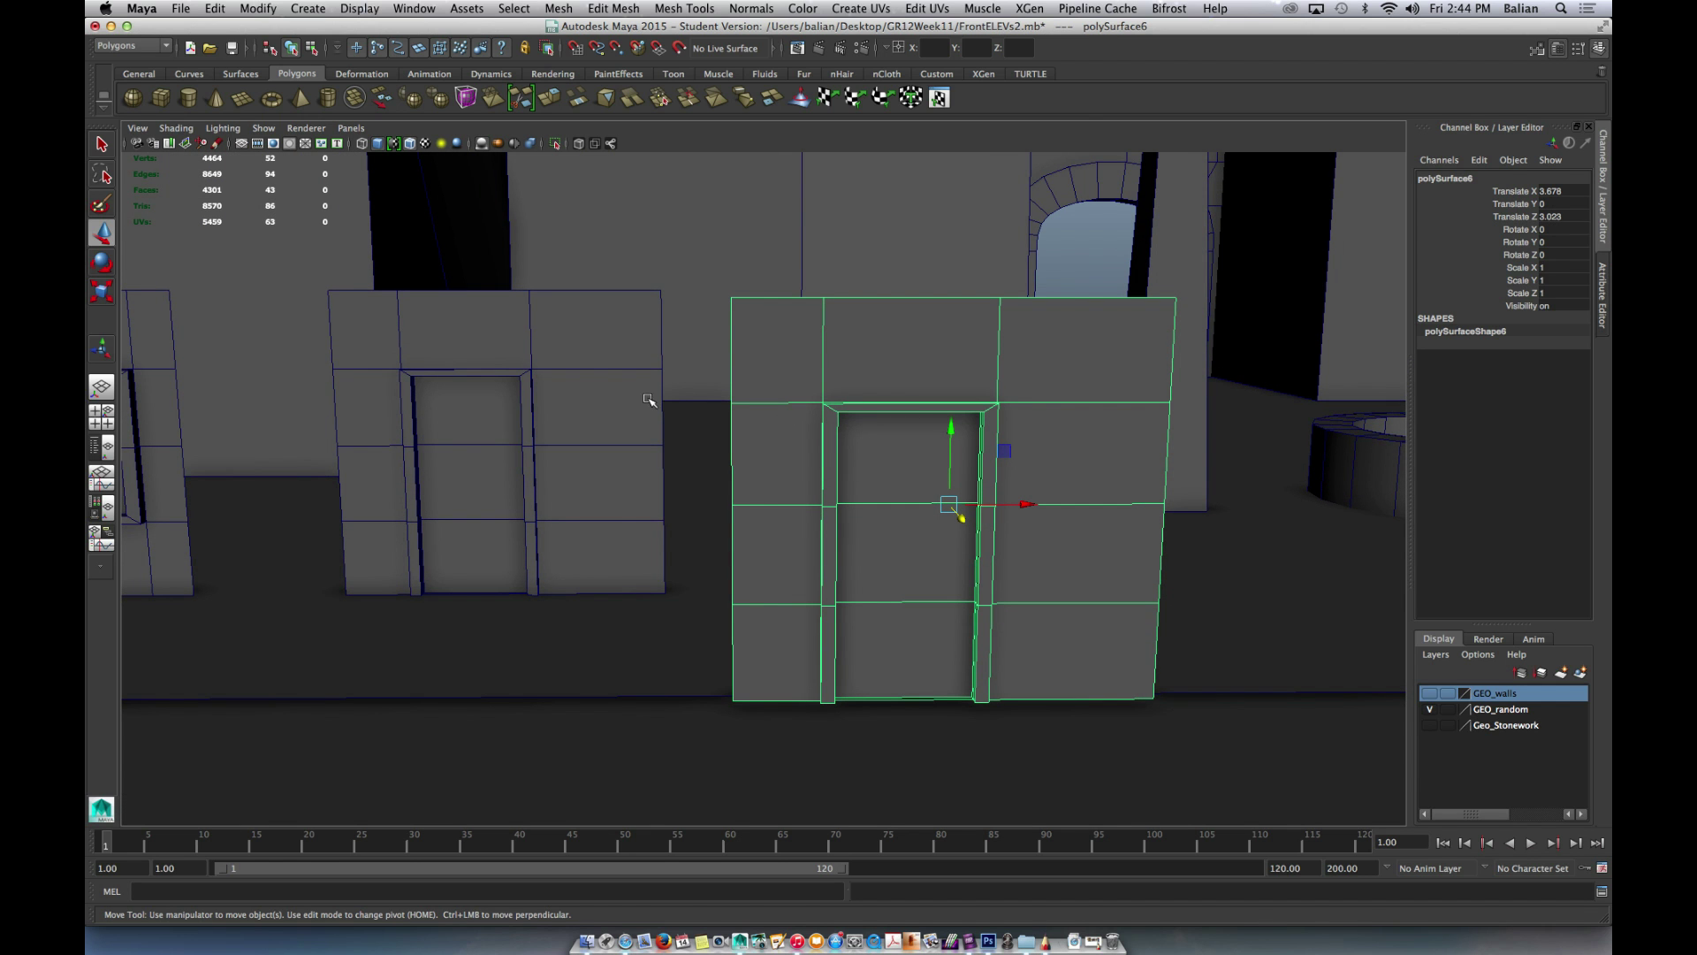
{"action": "left_click_drag", "start_coordinate": [665, 409], "coordinate": [660, 395], "text": "alt"}
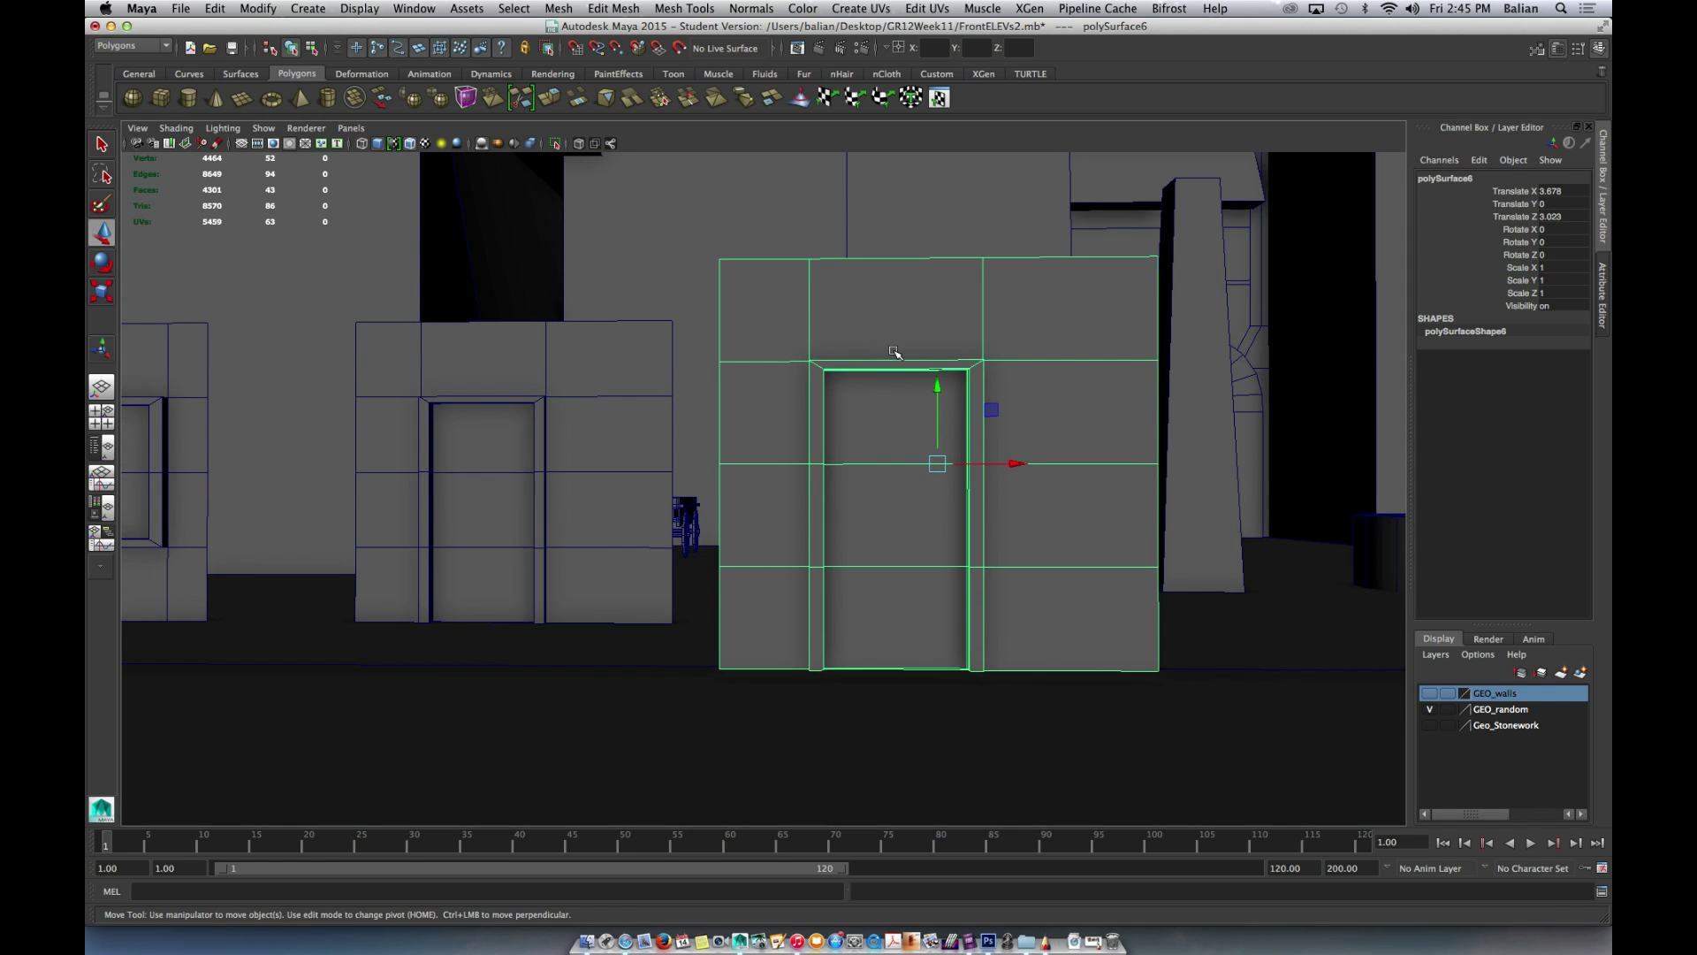
{"action": "scroll", "coordinate": [902, 347], "scroll_direction": "up", "scroll_amount": 3}
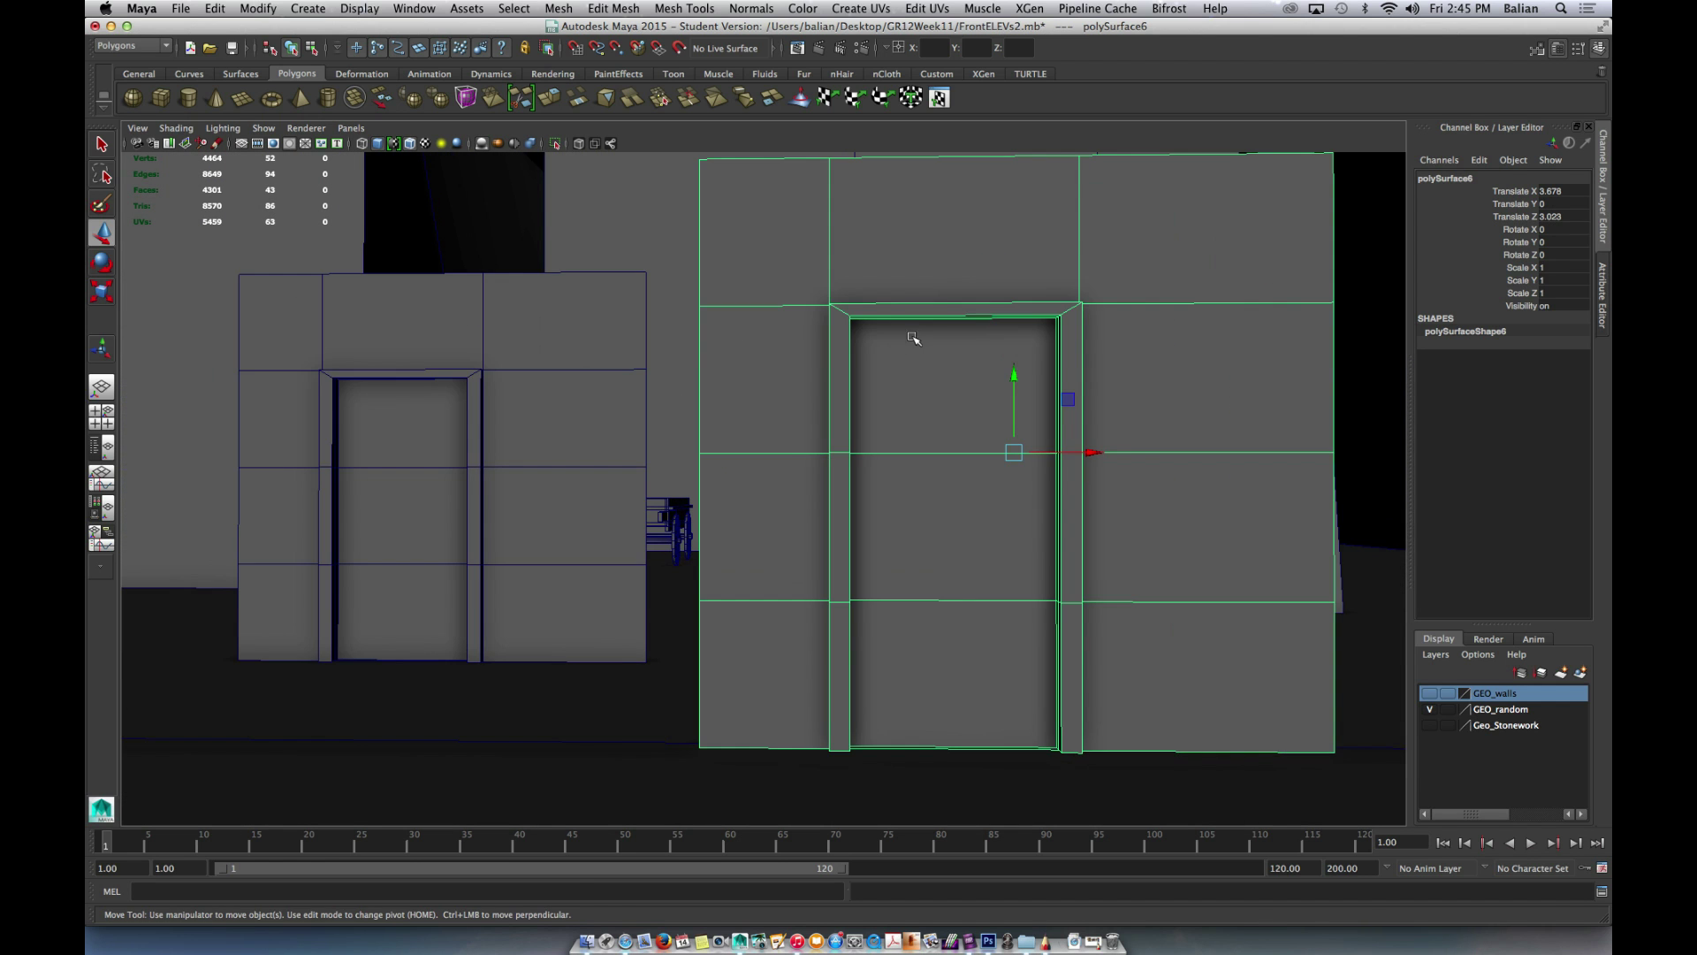
- Insert three vertical edge loops through the copied door's top edge, then switch to Front view
{"action": "left_click", "coordinate": [695, 9]}
{"action": "left_click", "coordinate": [690, 195]}
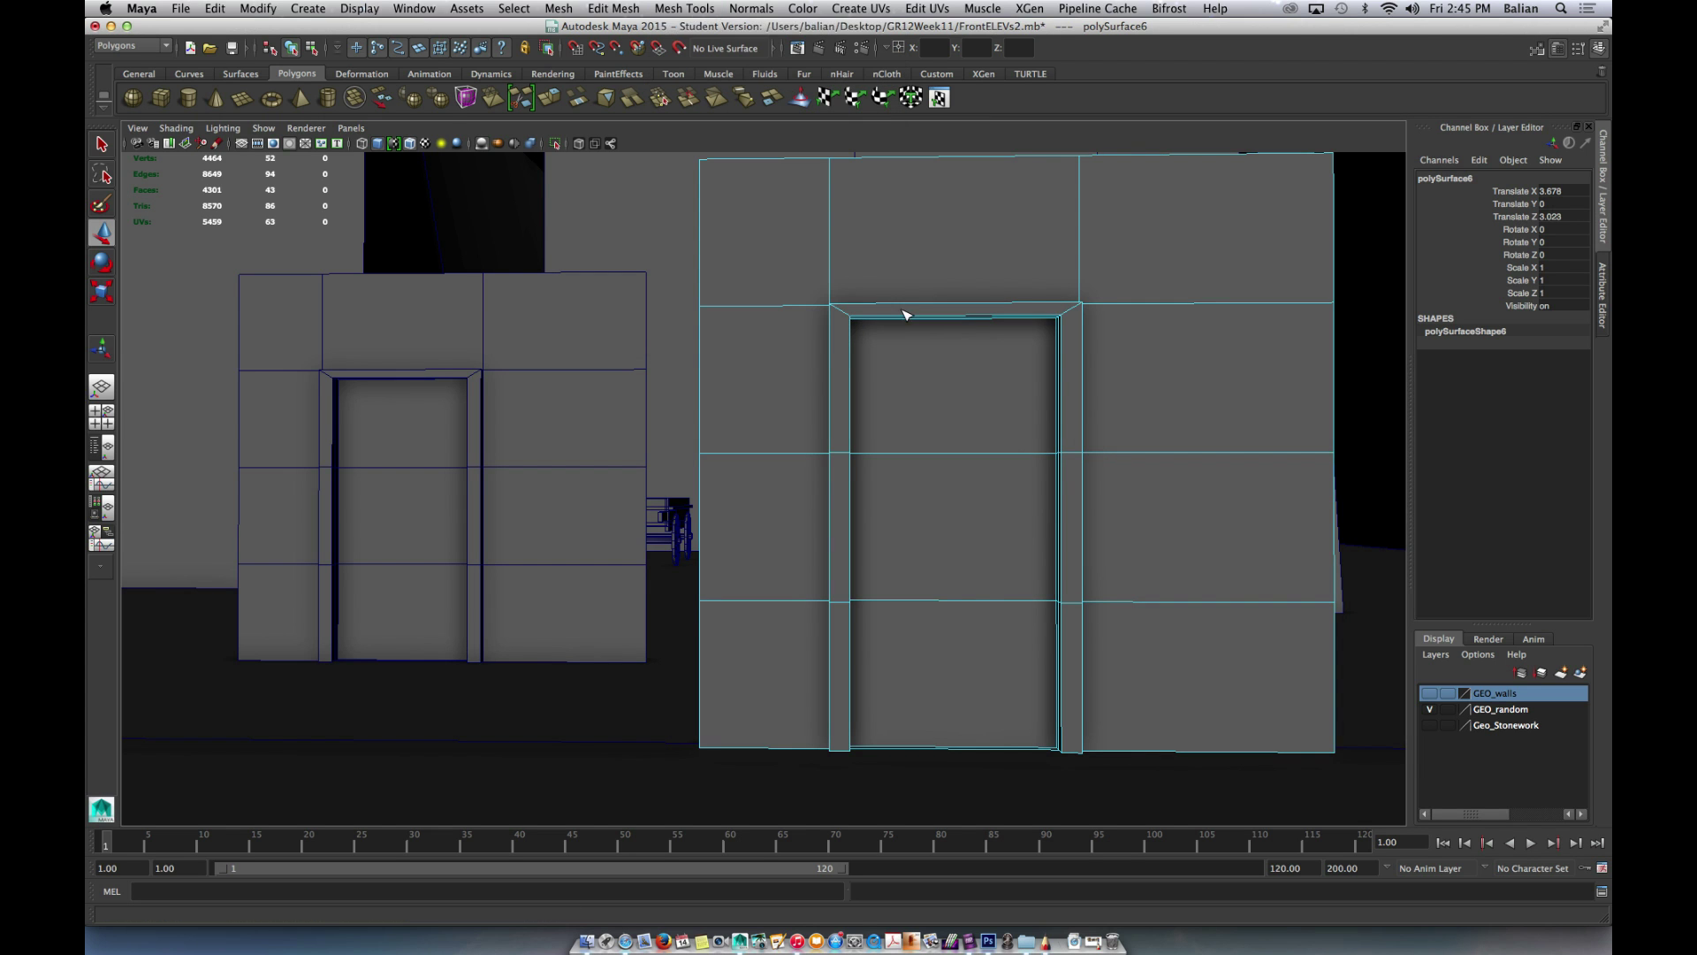
{"action": "left_click", "coordinate": [955, 319]}
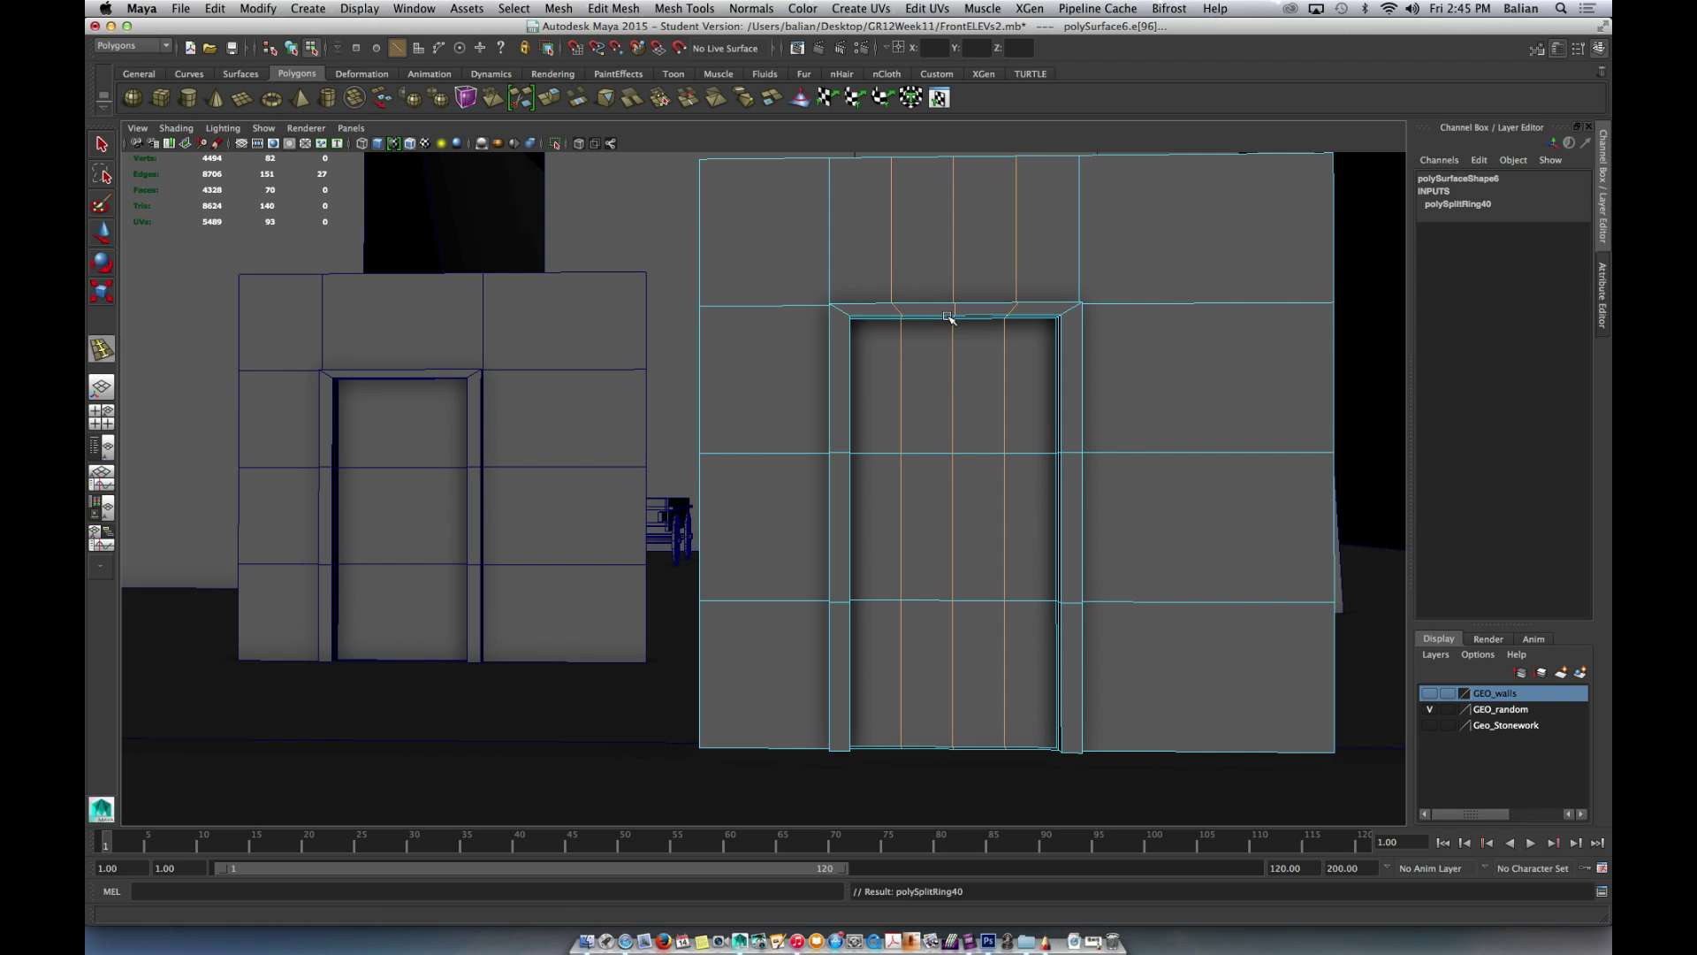
{"action": "key", "text": "w"}
{"action": "scroll", "coordinate": [931, 310], "scroll_direction": "up", "scroll_amount": 1}
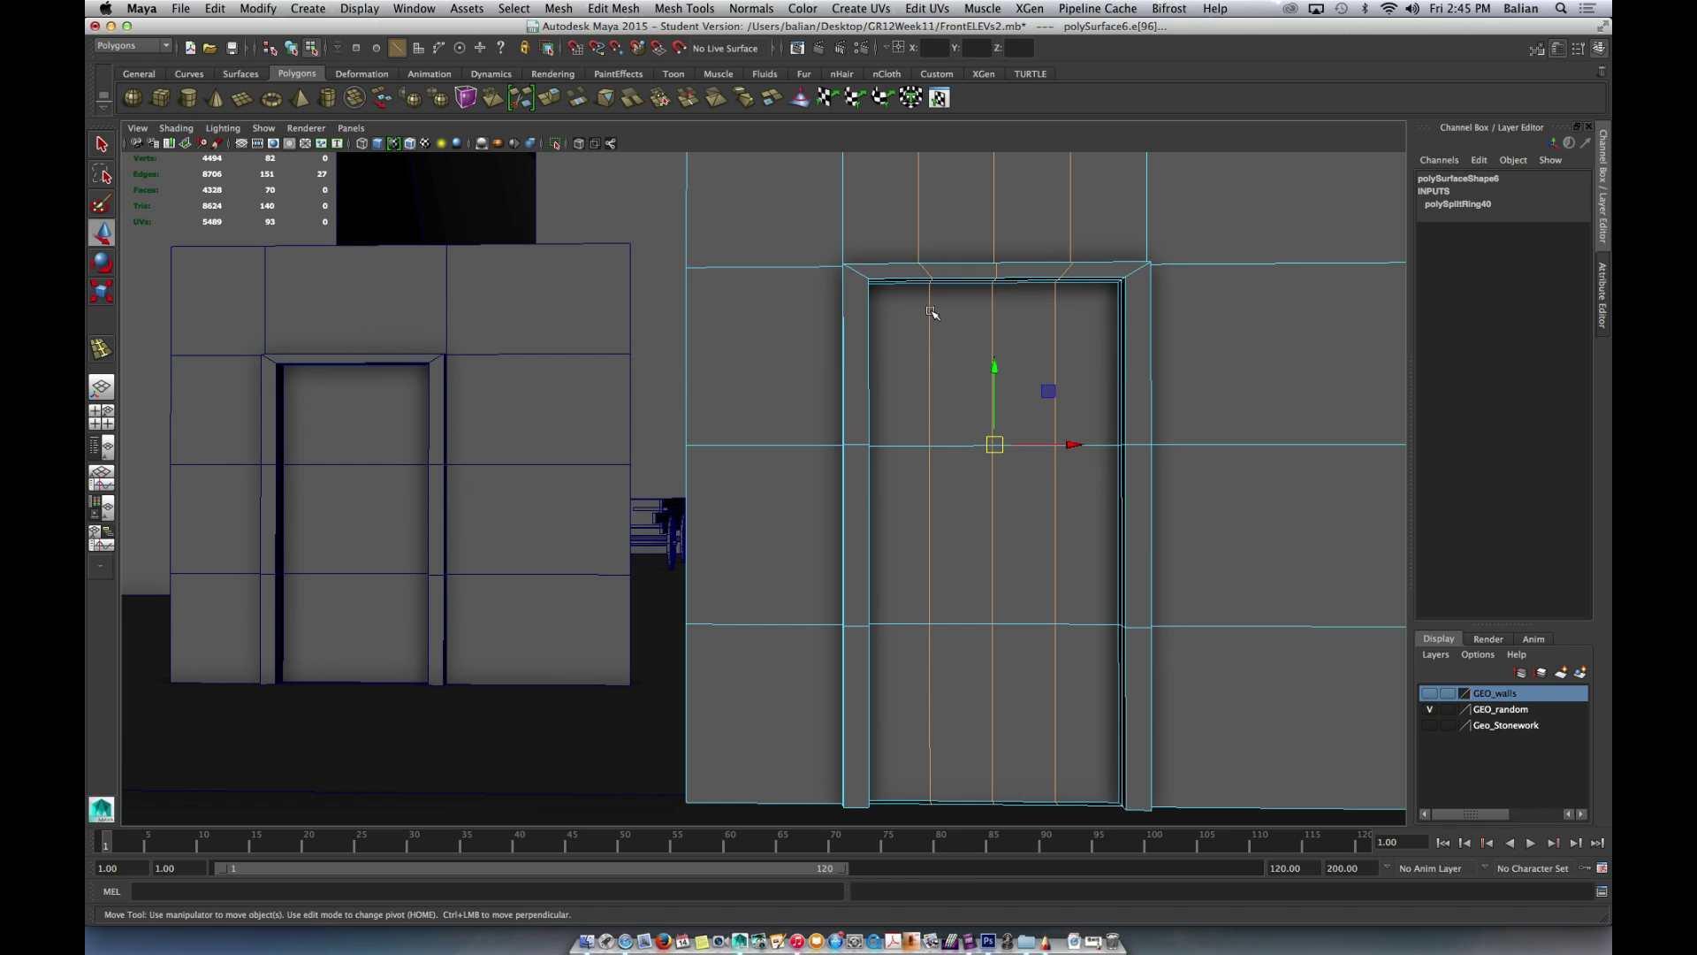
{"action": "key", "text": "space"}
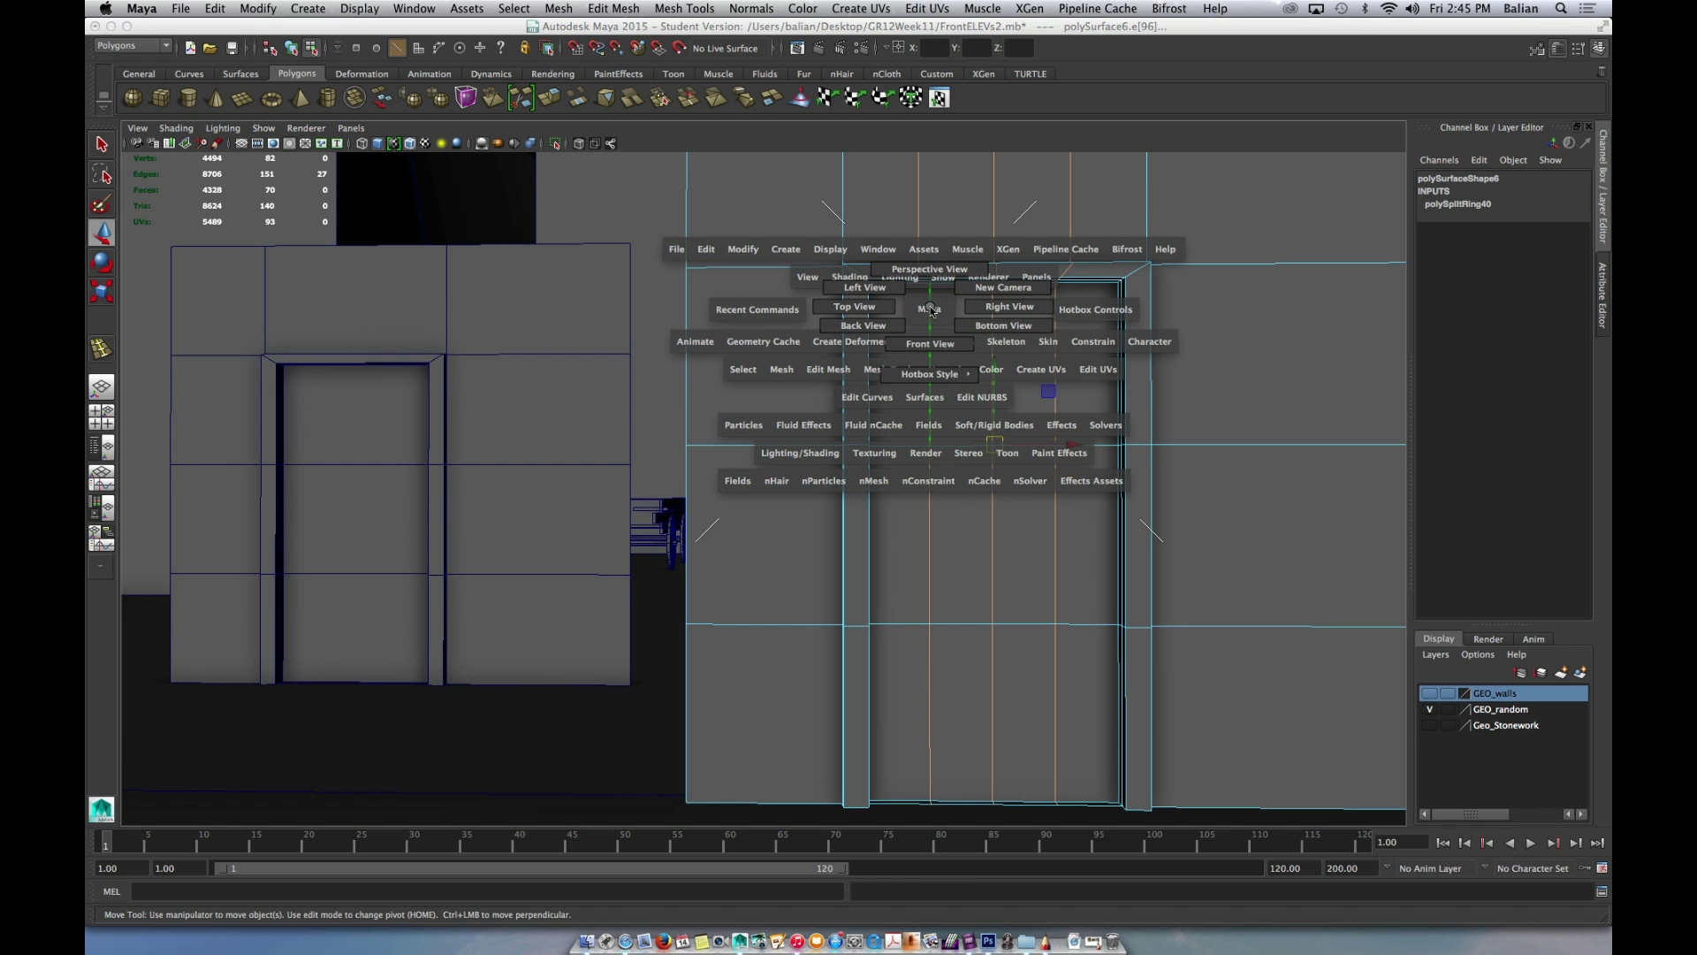
{"action": "left_click_drag", "start_coordinate": [931, 310], "coordinate": [924, 343]}
{"action": "scroll", "coordinate": [1155, 243], "scroll_direction": "up", "scroll_amount": 3}
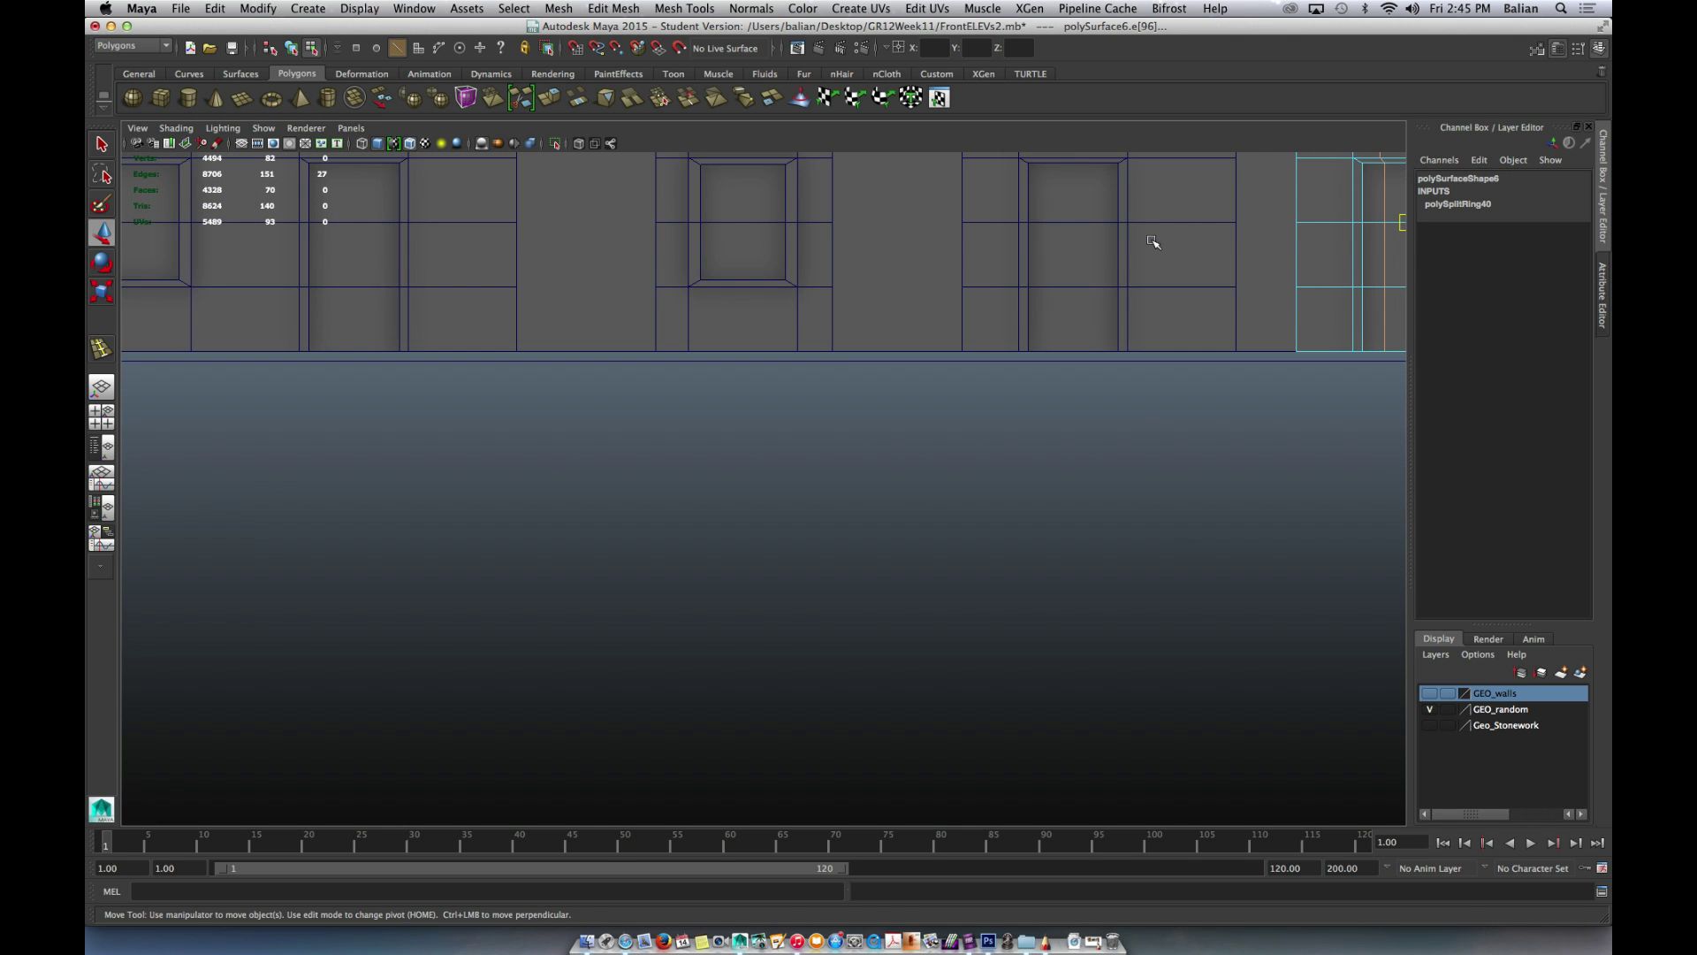
- In vertex mode, select the five door-top vertices and raise the middle one into a peak
{"action": "scroll", "coordinate": [633, 492], "scroll_direction": "down", "scroll_amount": 2}
{"action": "key", "text": "f"}
{"action": "scroll", "coordinate": [782, 402], "scroll_direction": "up", "scroll_amount": 3}
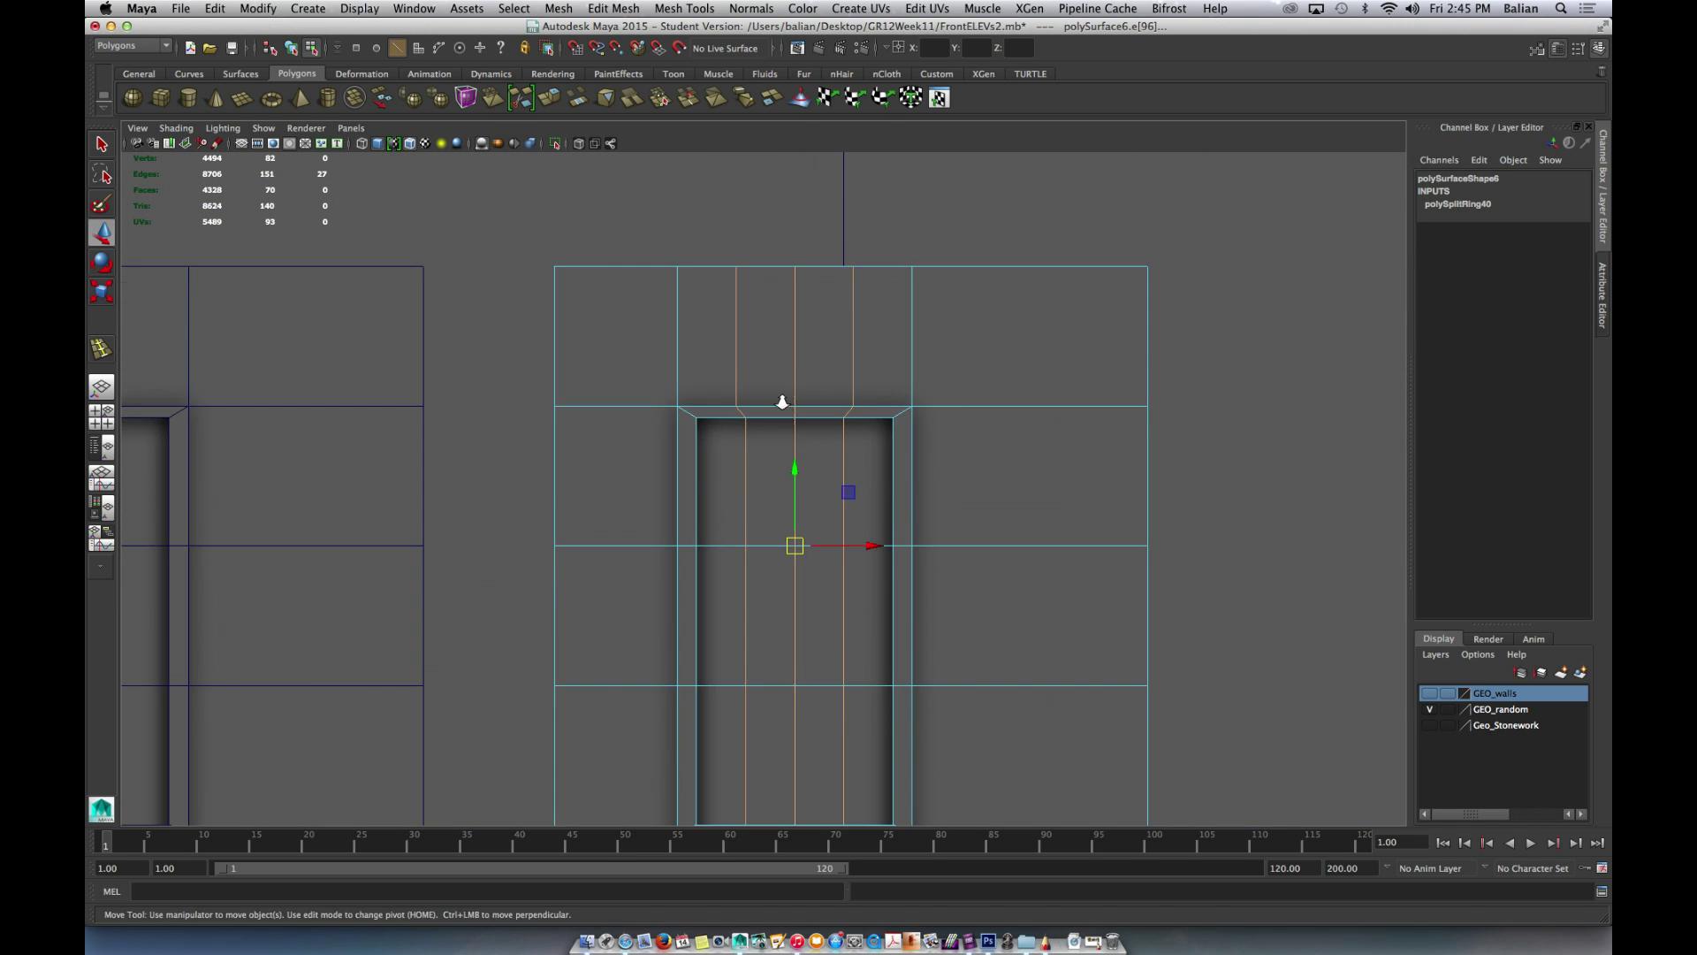
{"action": "scroll", "coordinate": [782, 402], "scroll_direction": "up", "scroll_amount": 2}
{"action": "right_click_drag", "start_coordinate": [775, 381], "coordinate": [712, 383]}
{"action": "left_click_drag", "start_coordinate": [777, 345], "coordinate": [846, 408]}
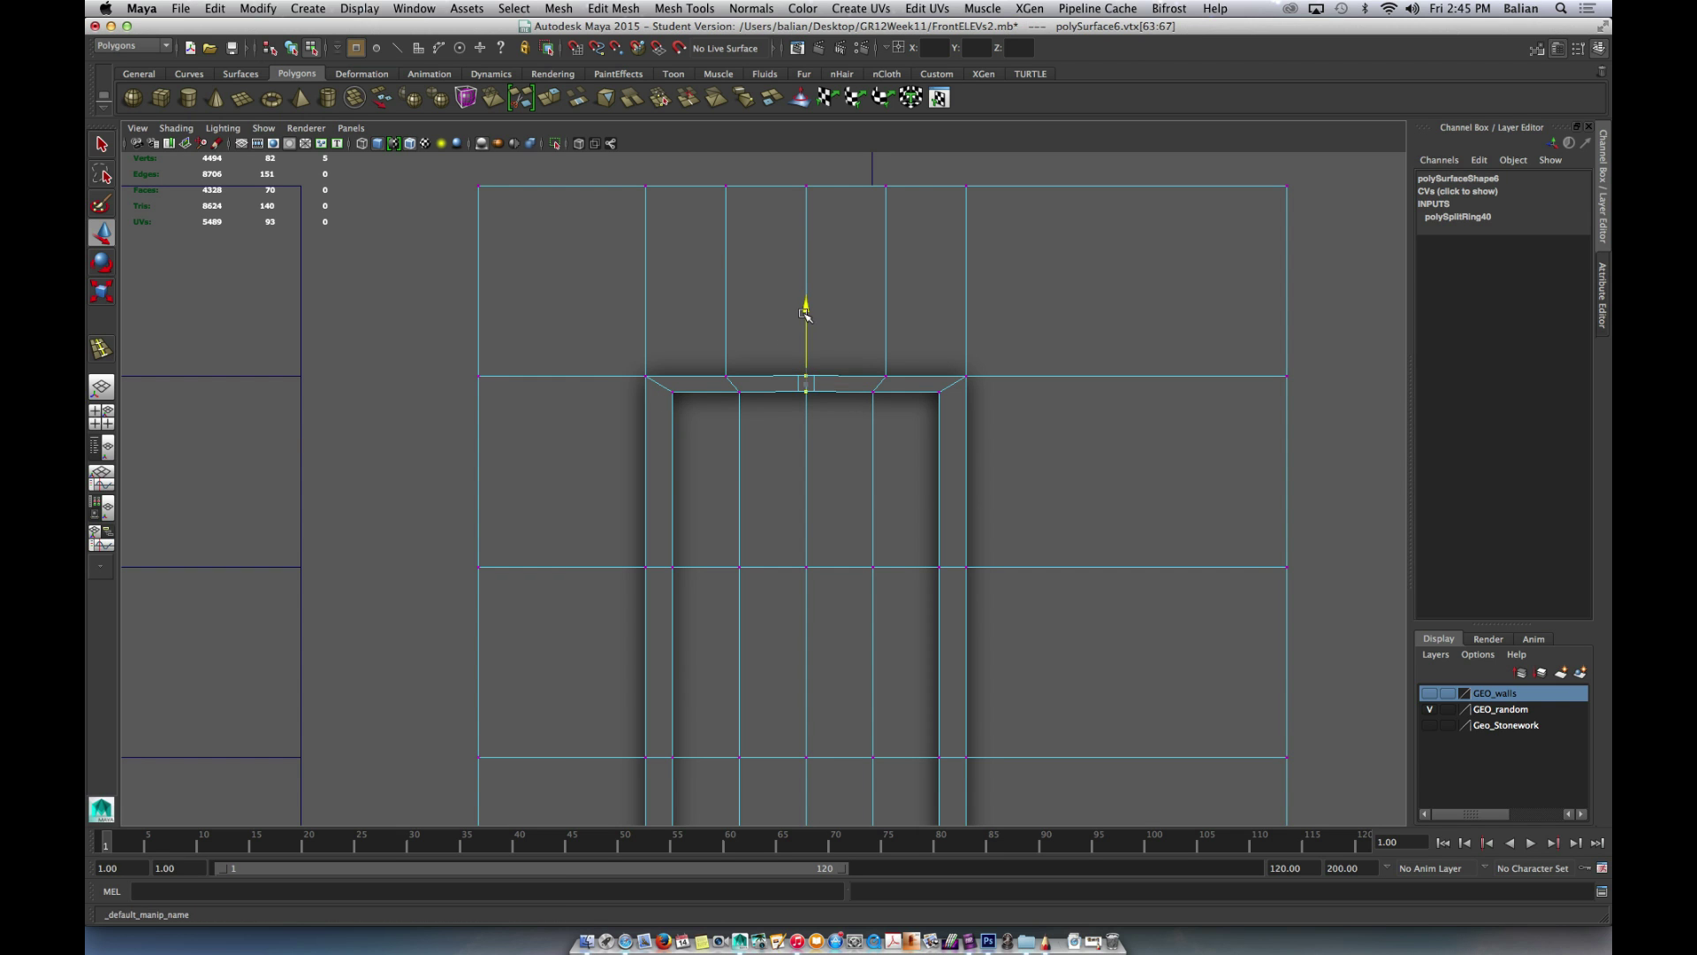
{"action": "left_click_drag", "start_coordinate": [805, 311], "coordinate": [806, 275]}
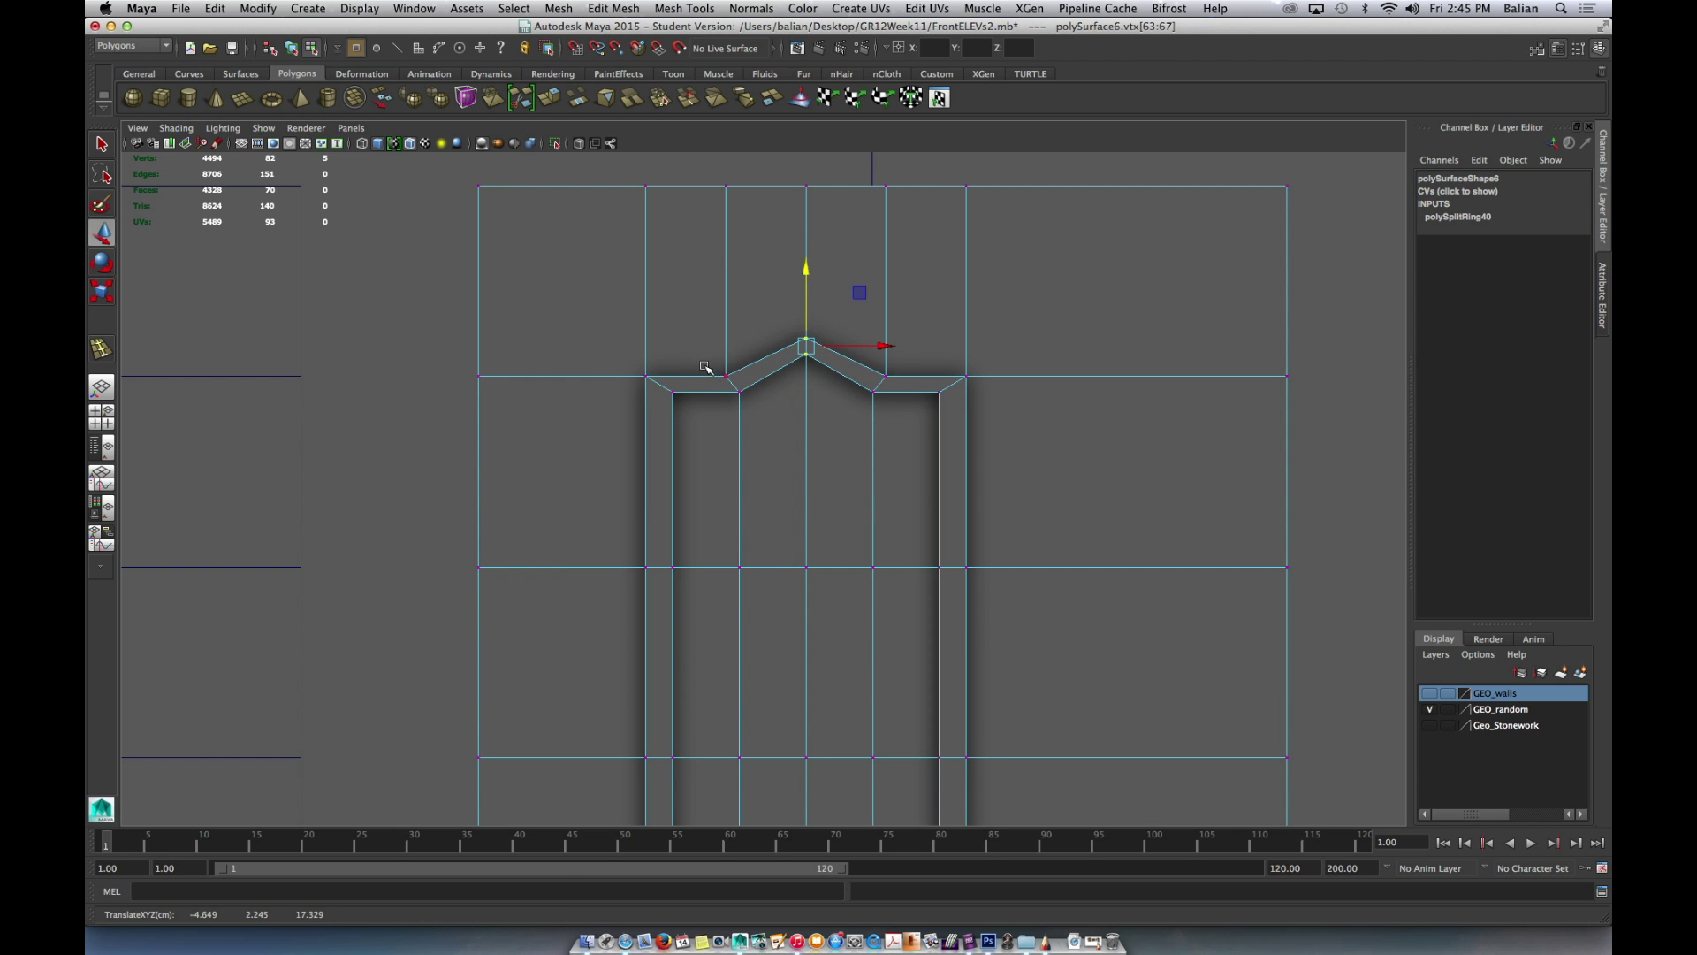
- Reselect the arch vertex rows and nudge them upward into a smooth rounded curve
{"action": "left_click_drag", "start_coordinate": [704, 366], "coordinate": [886, 403]}
{"action": "left_click", "coordinate": [810, 327], "text": "shift"}
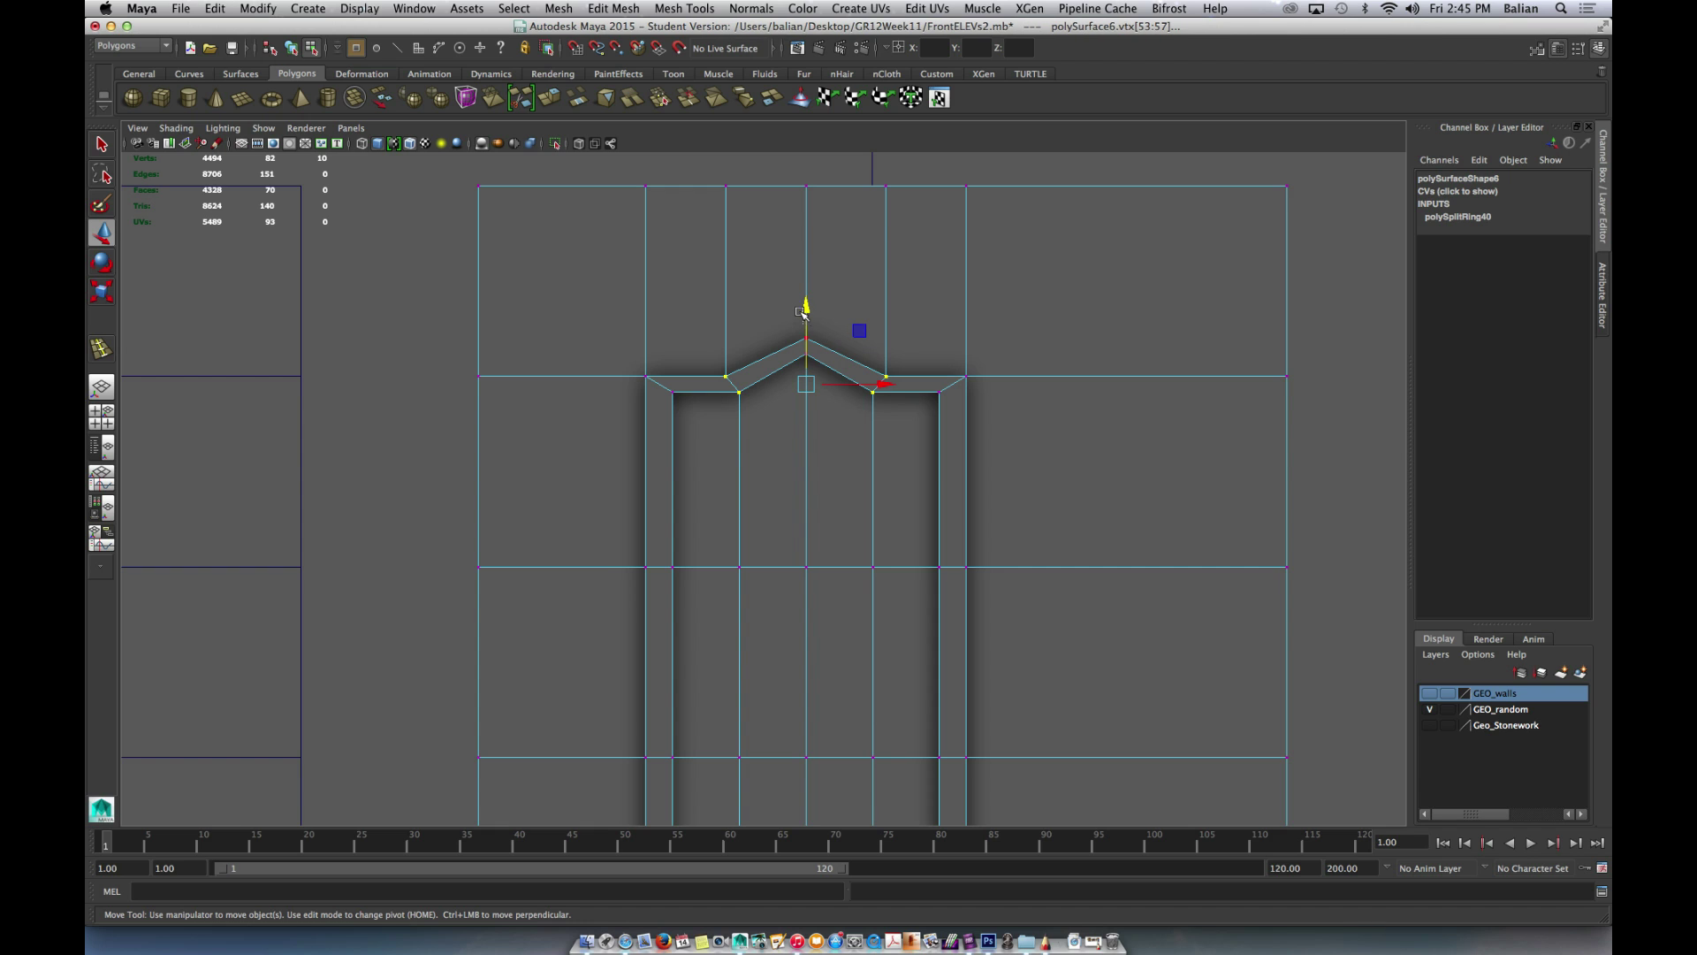
{"action": "left_click", "coordinate": [736, 356]}
{"action": "left_click_drag", "start_coordinate": [705, 369], "coordinate": [902, 412]}
{"action": "left_click_drag", "start_coordinate": [801, 315], "coordinate": [836, 347]}
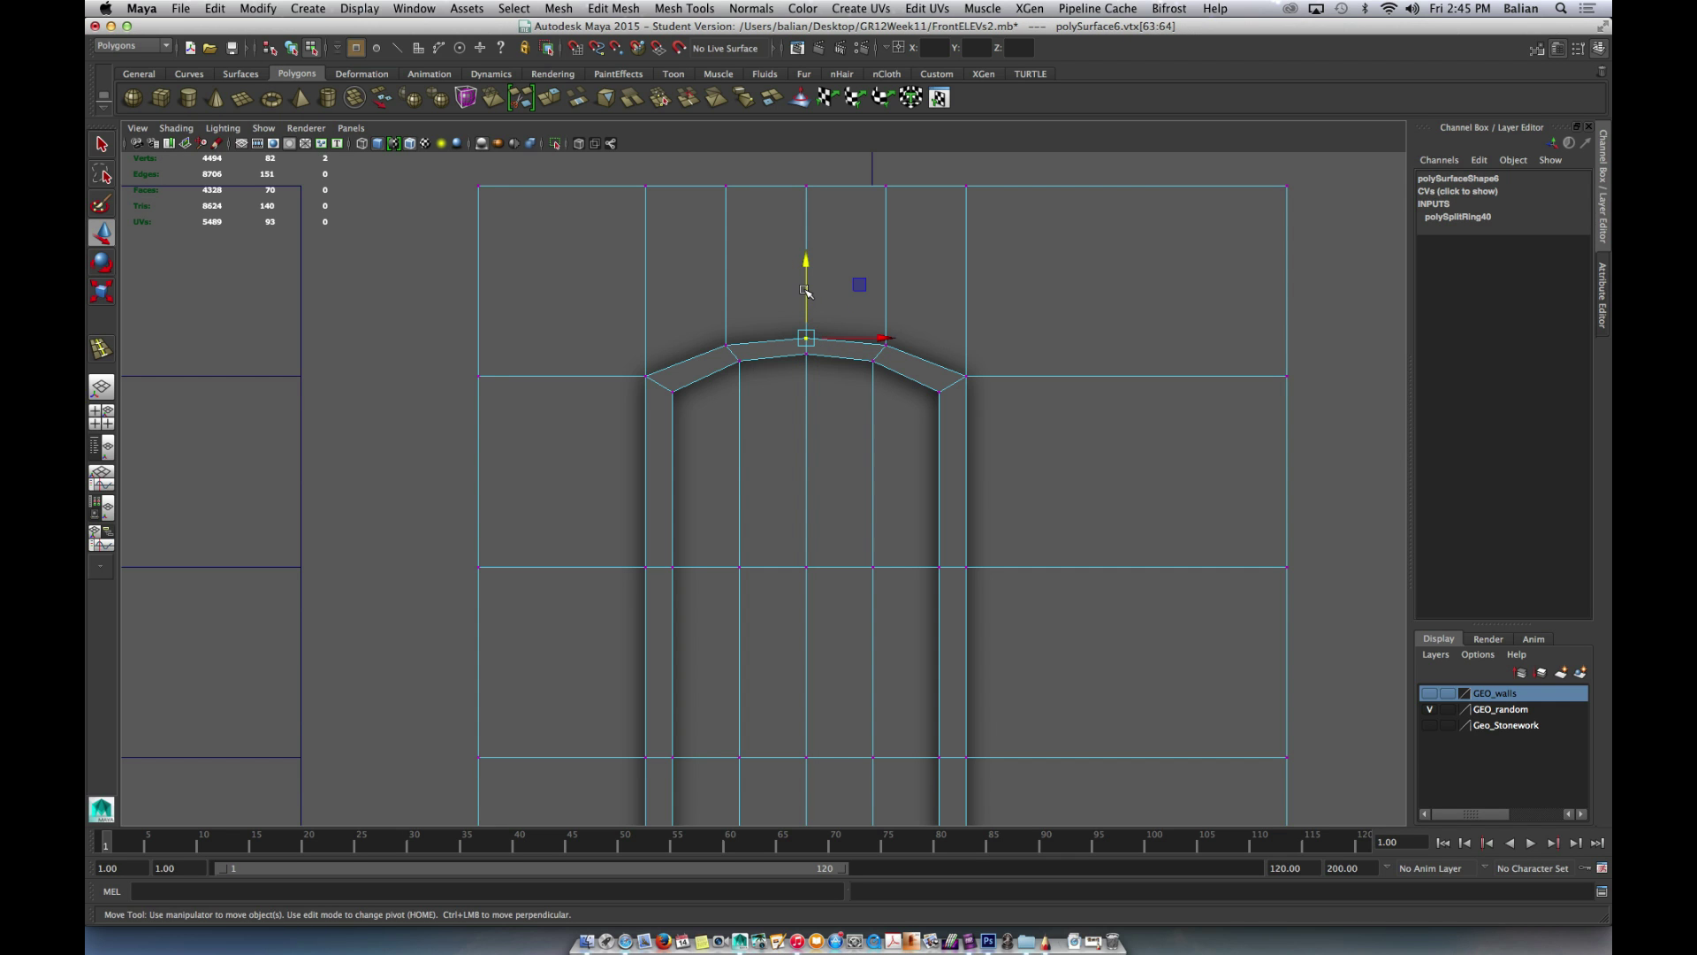
{"action": "left_click_drag", "start_coordinate": [806, 290], "coordinate": [805, 283]}
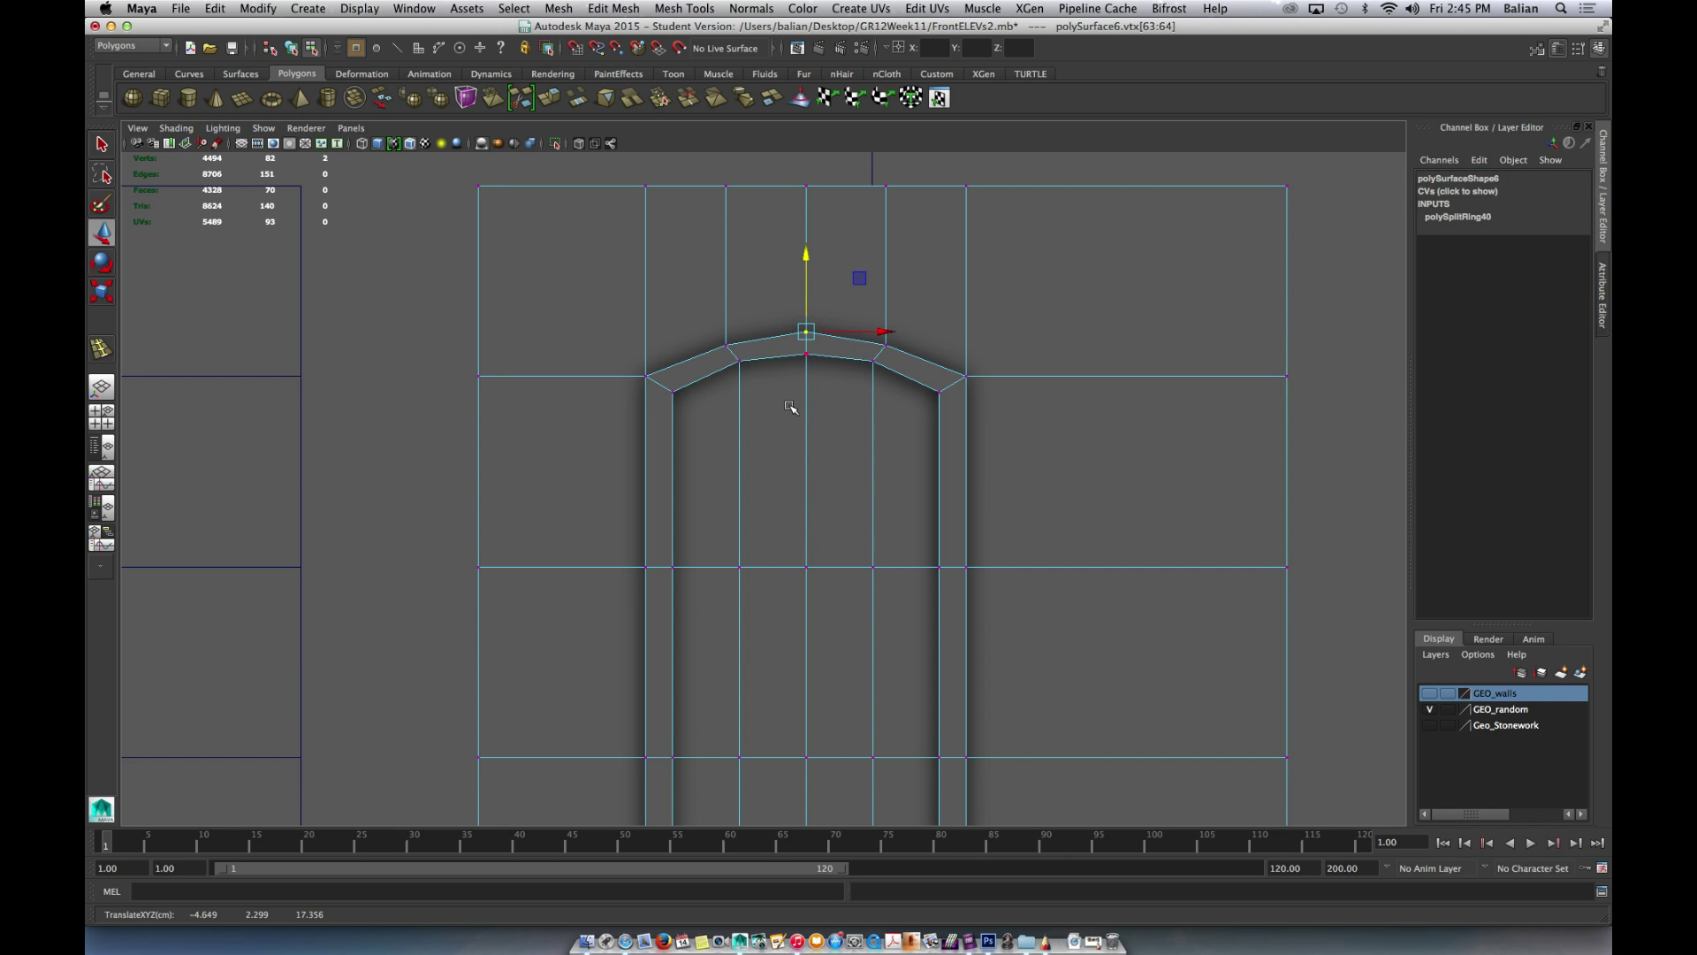
{"action": "left_click_drag", "start_coordinate": [785, 398], "coordinate": [808, 304]}
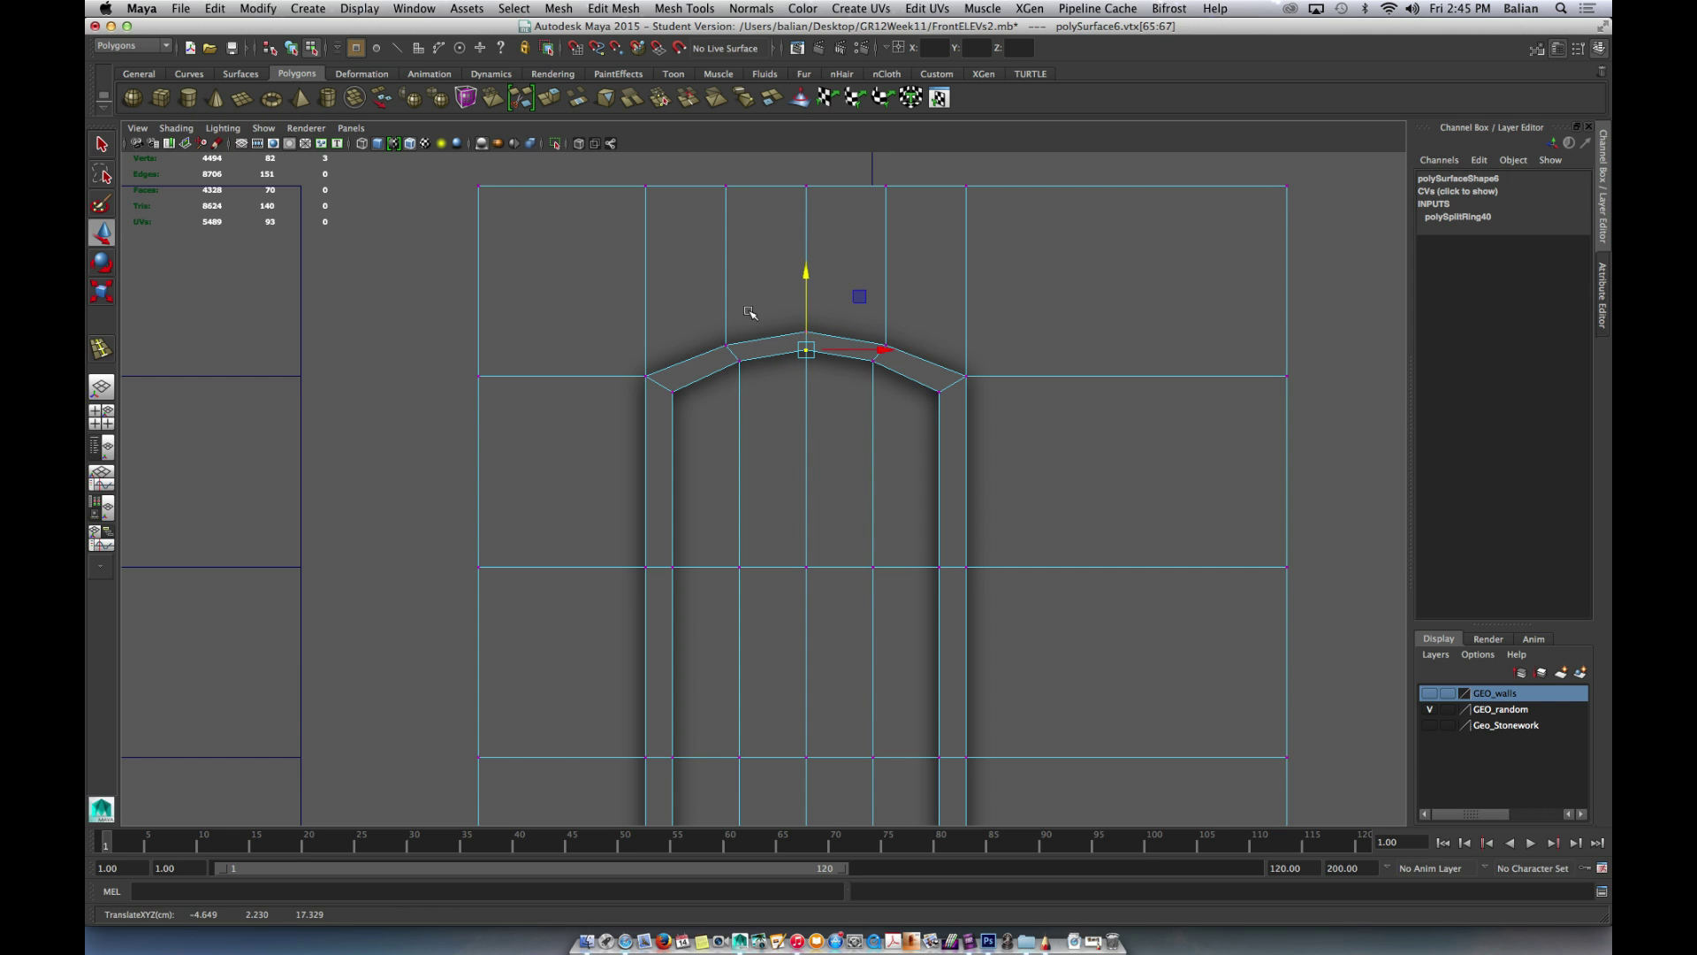
{"action": "left_click_drag", "start_coordinate": [685, 290], "coordinate": [944, 356]}
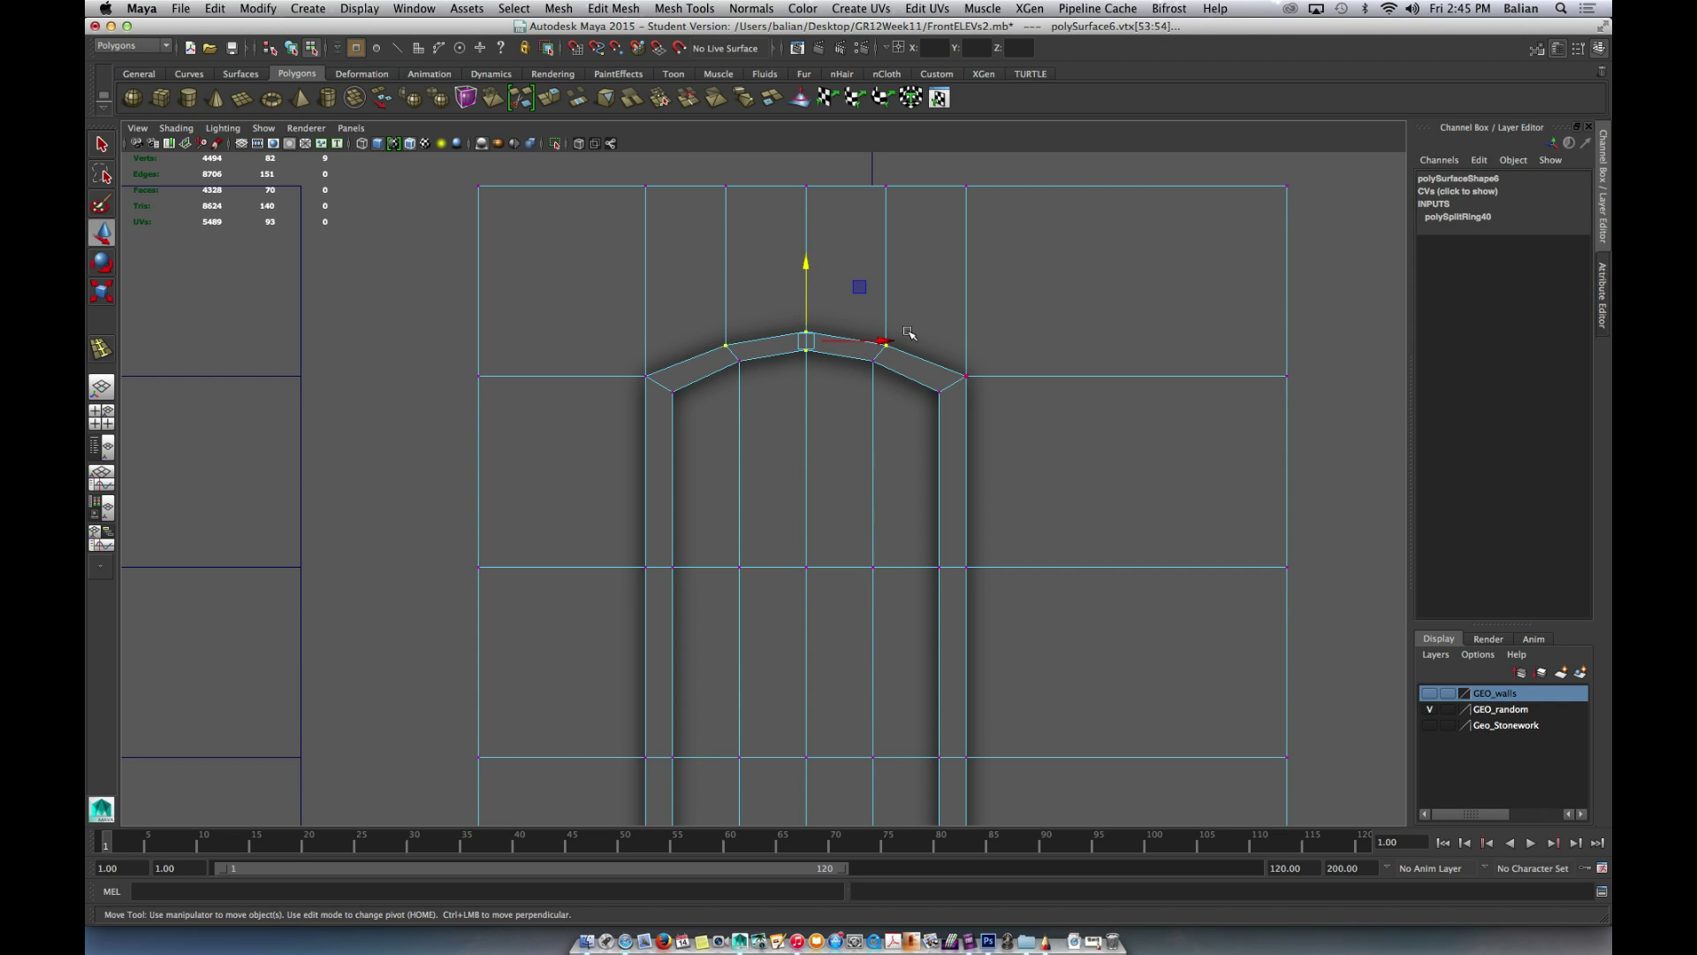
{"action": "left_click_drag", "start_coordinate": [788, 432], "coordinate": [808, 285]}
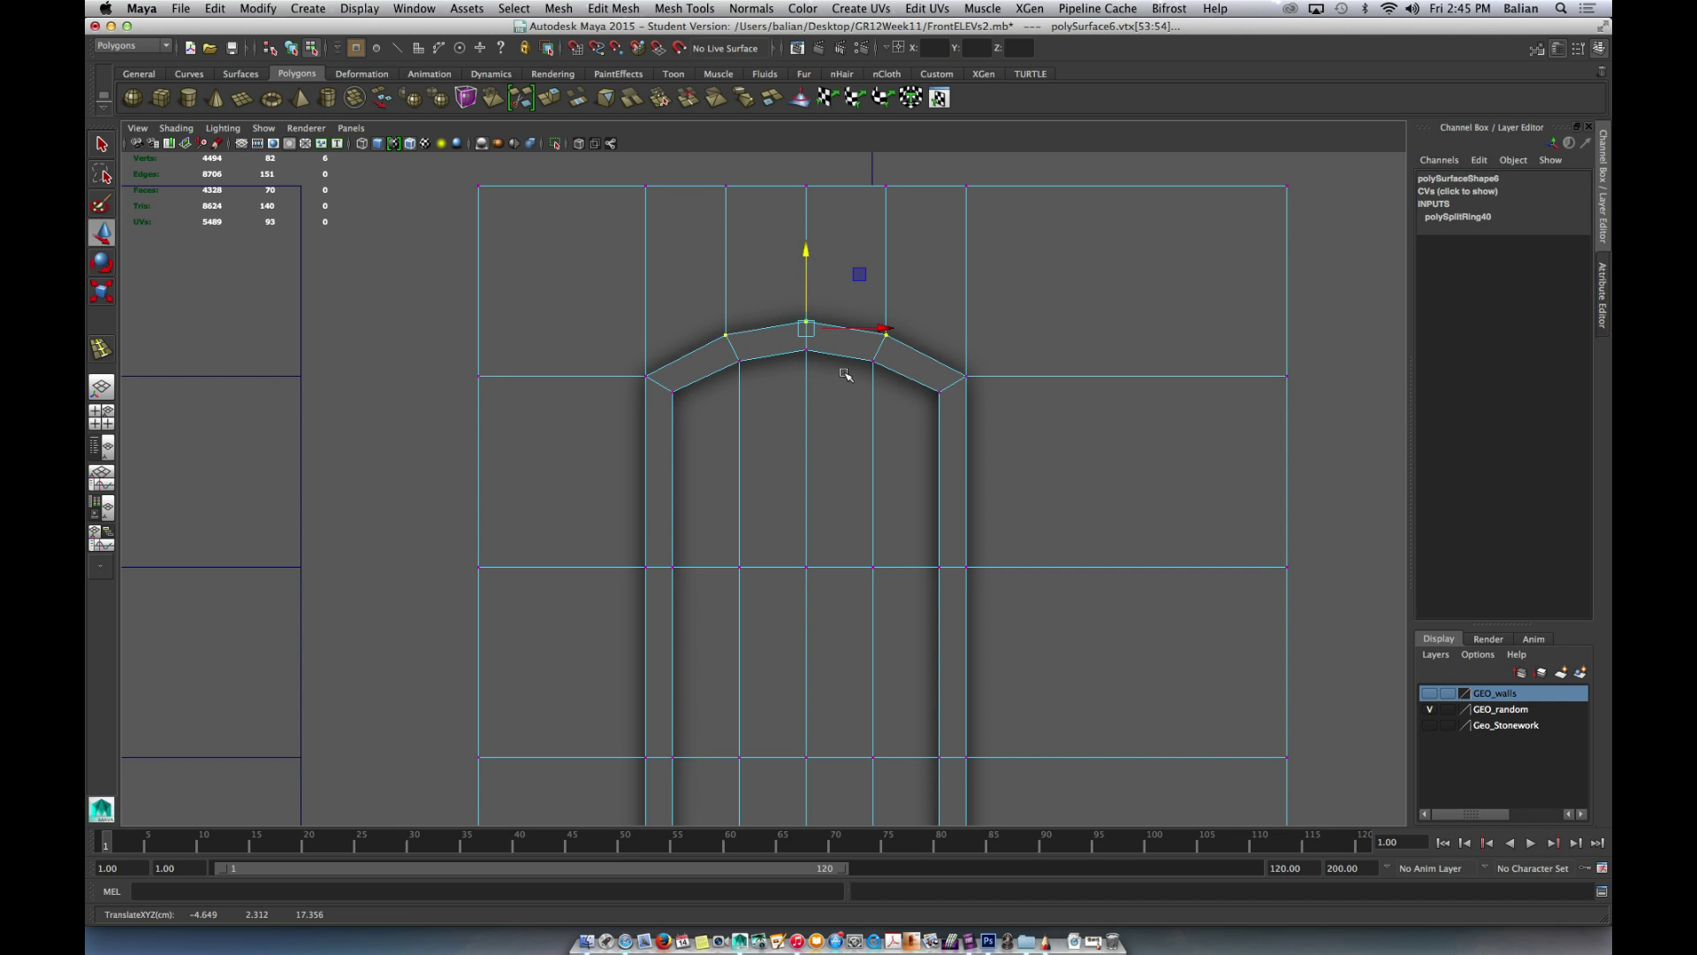
{"action": "scroll", "coordinate": [828, 392], "scroll_direction": "down", "scroll_amount": 5}
{"action": "scroll", "coordinate": [823, 410], "scroll_direction": "up", "scroll_amount": 2}
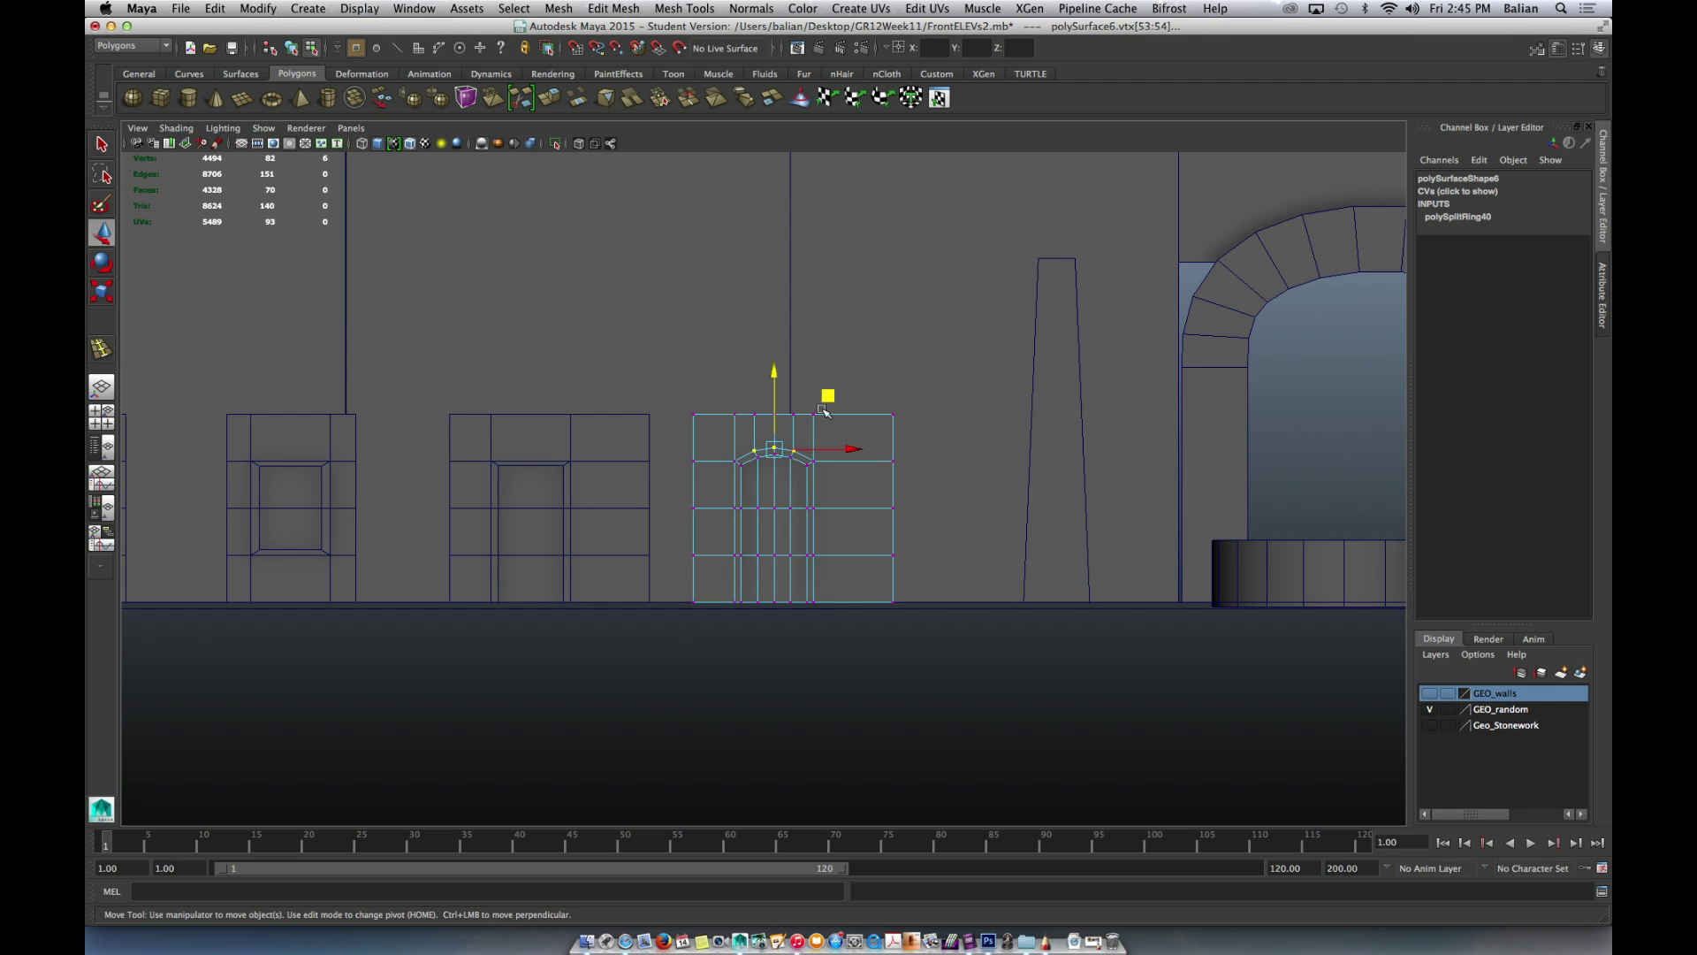
{"action": "right_click_drag", "start_coordinate": [873, 436], "coordinate": [902, 430]}
{"action": "left_click", "coordinate": [882, 446]}
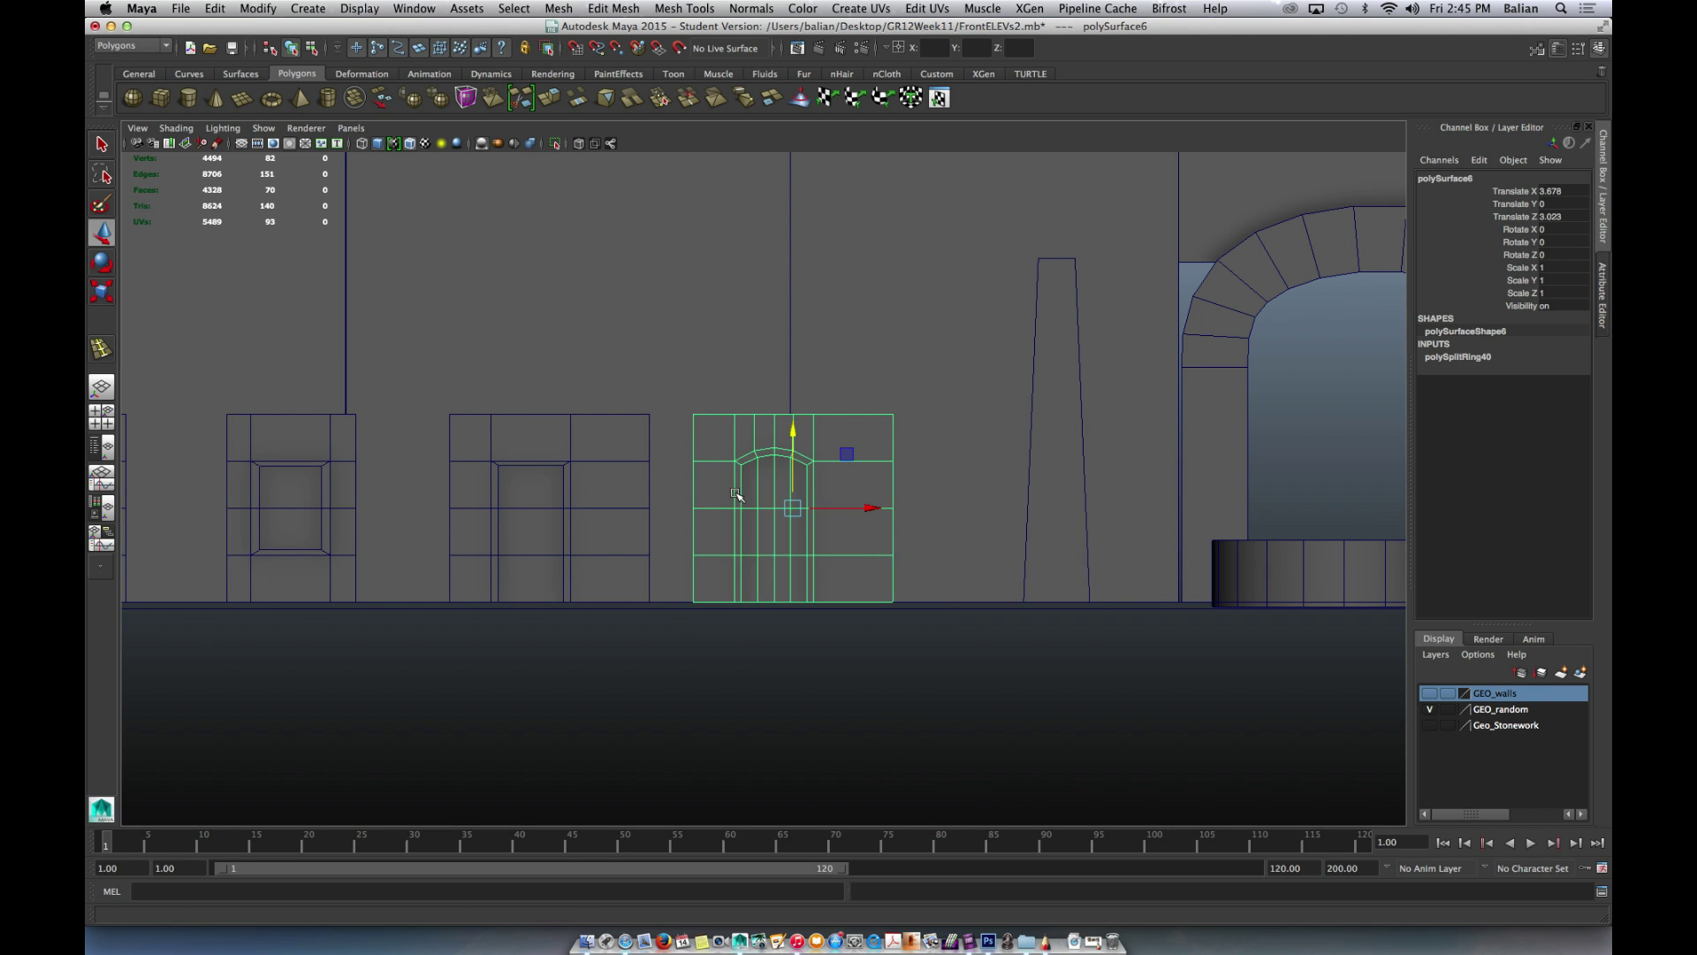
{"action": "scroll", "coordinate": [739, 493], "scroll_direction": "up", "scroll_amount": 3}
{"action": "middle_click_drag", "start_coordinate": [415, 551], "coordinate": [630, 432], "text": "alt"}
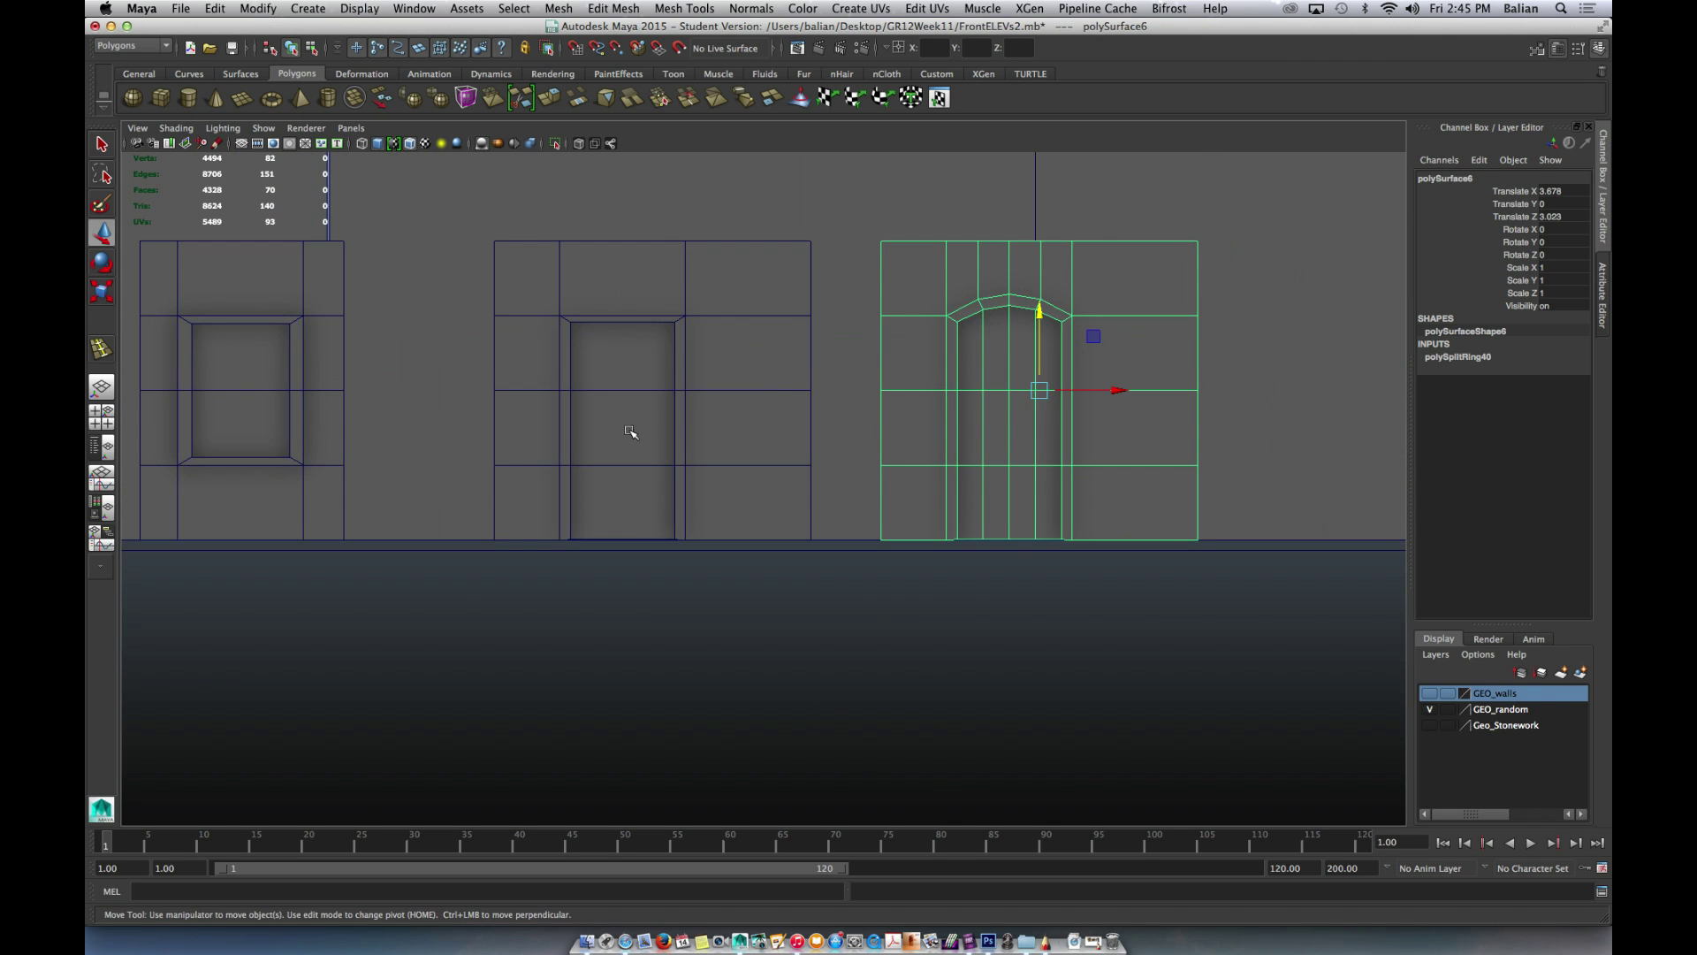
{"action": "scroll", "coordinate": [760, 407], "scroll_direction": "down", "scroll_amount": 3}
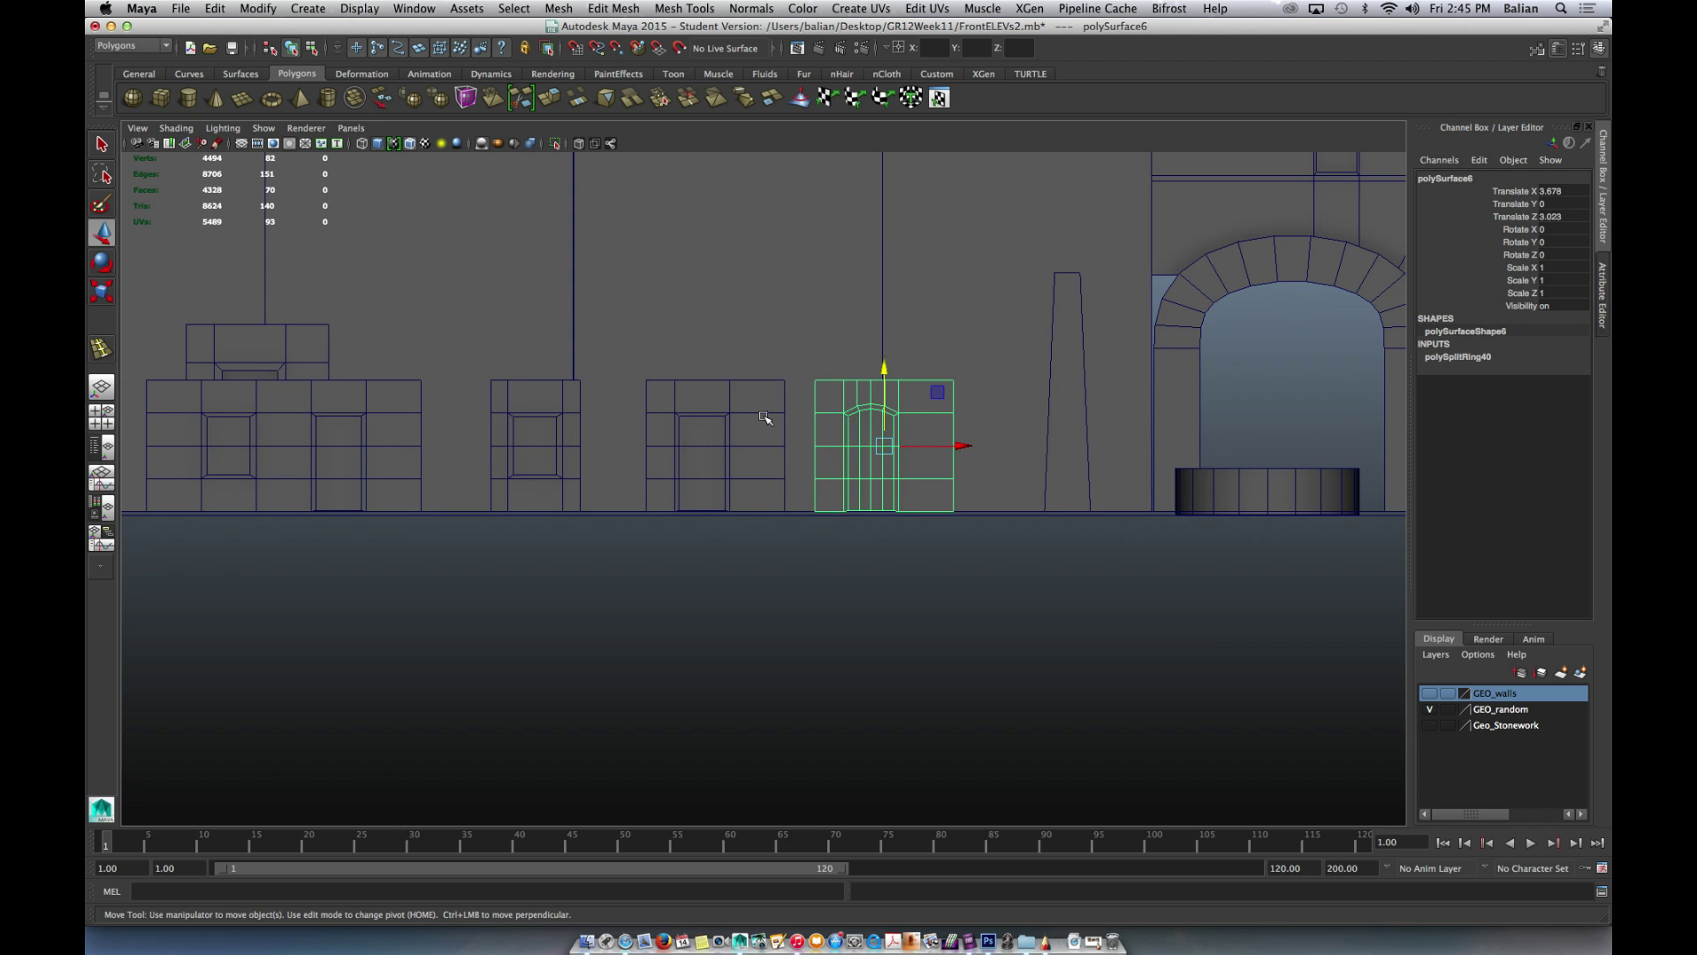
{"action": "left_click_drag", "start_coordinate": [771, 443], "coordinate": [719, 425], "text": "alt"}
{"action": "key", "text": "space"}
{"action": "scroll", "coordinate": [719, 425], "scroll_direction": "down", "scroll_amount": 10}
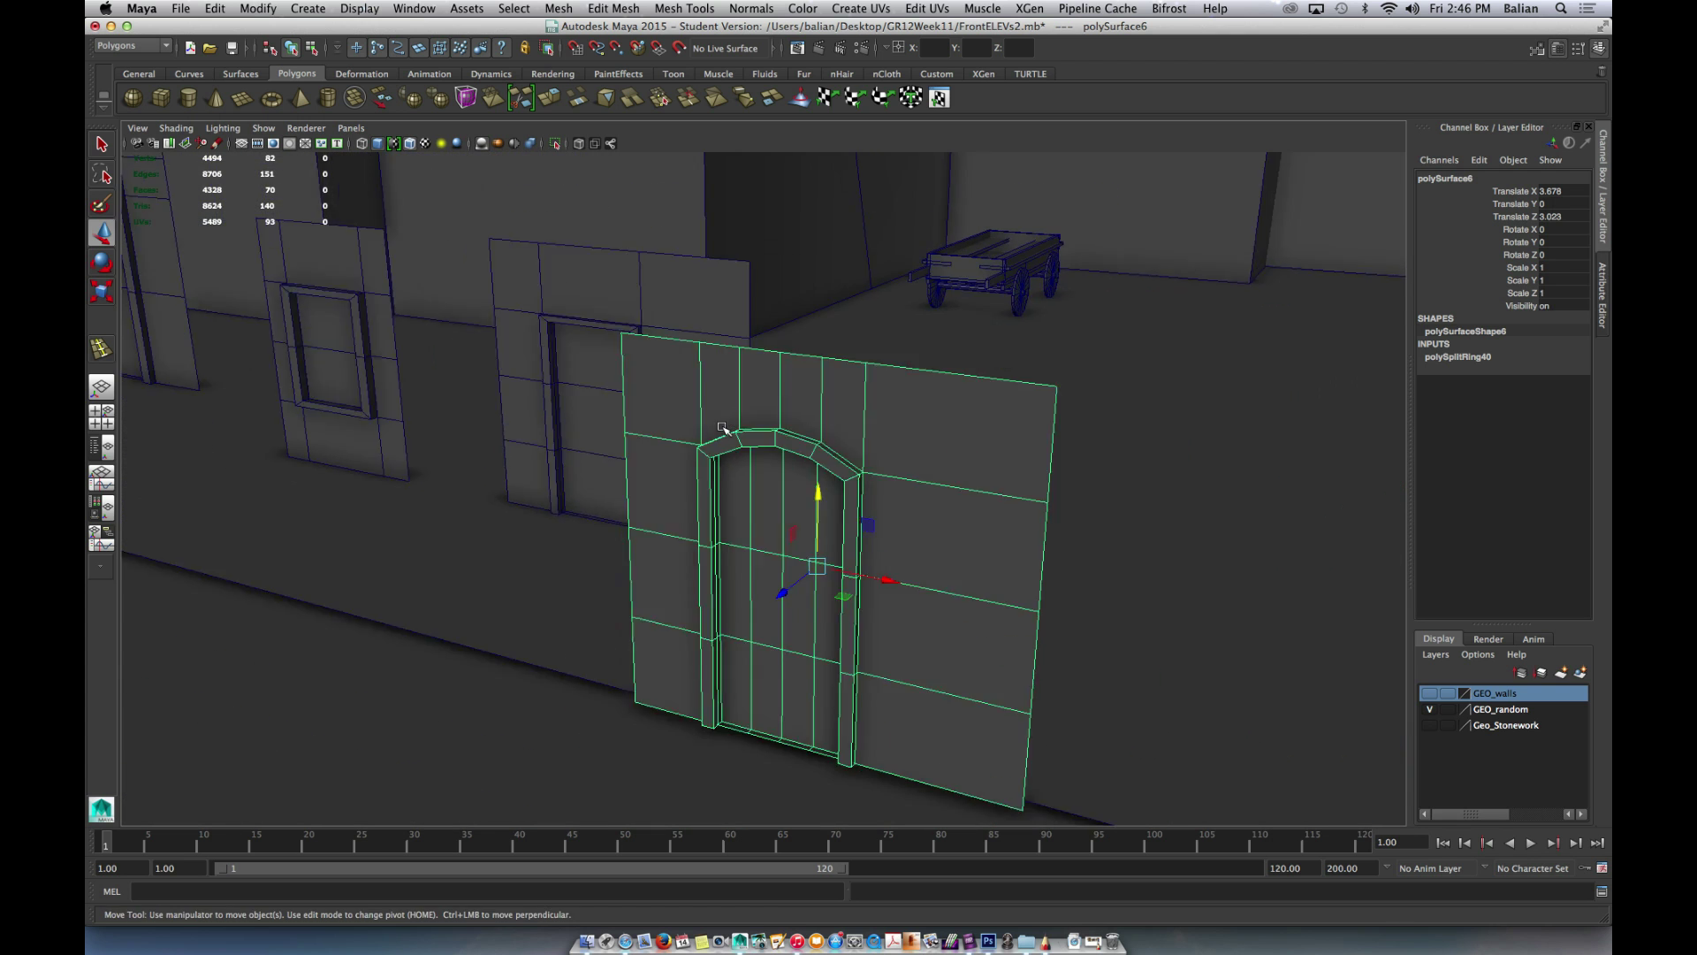
{"action": "left_click_drag", "start_coordinate": [603, 465], "coordinate": [697, 455], "text": "alt"}
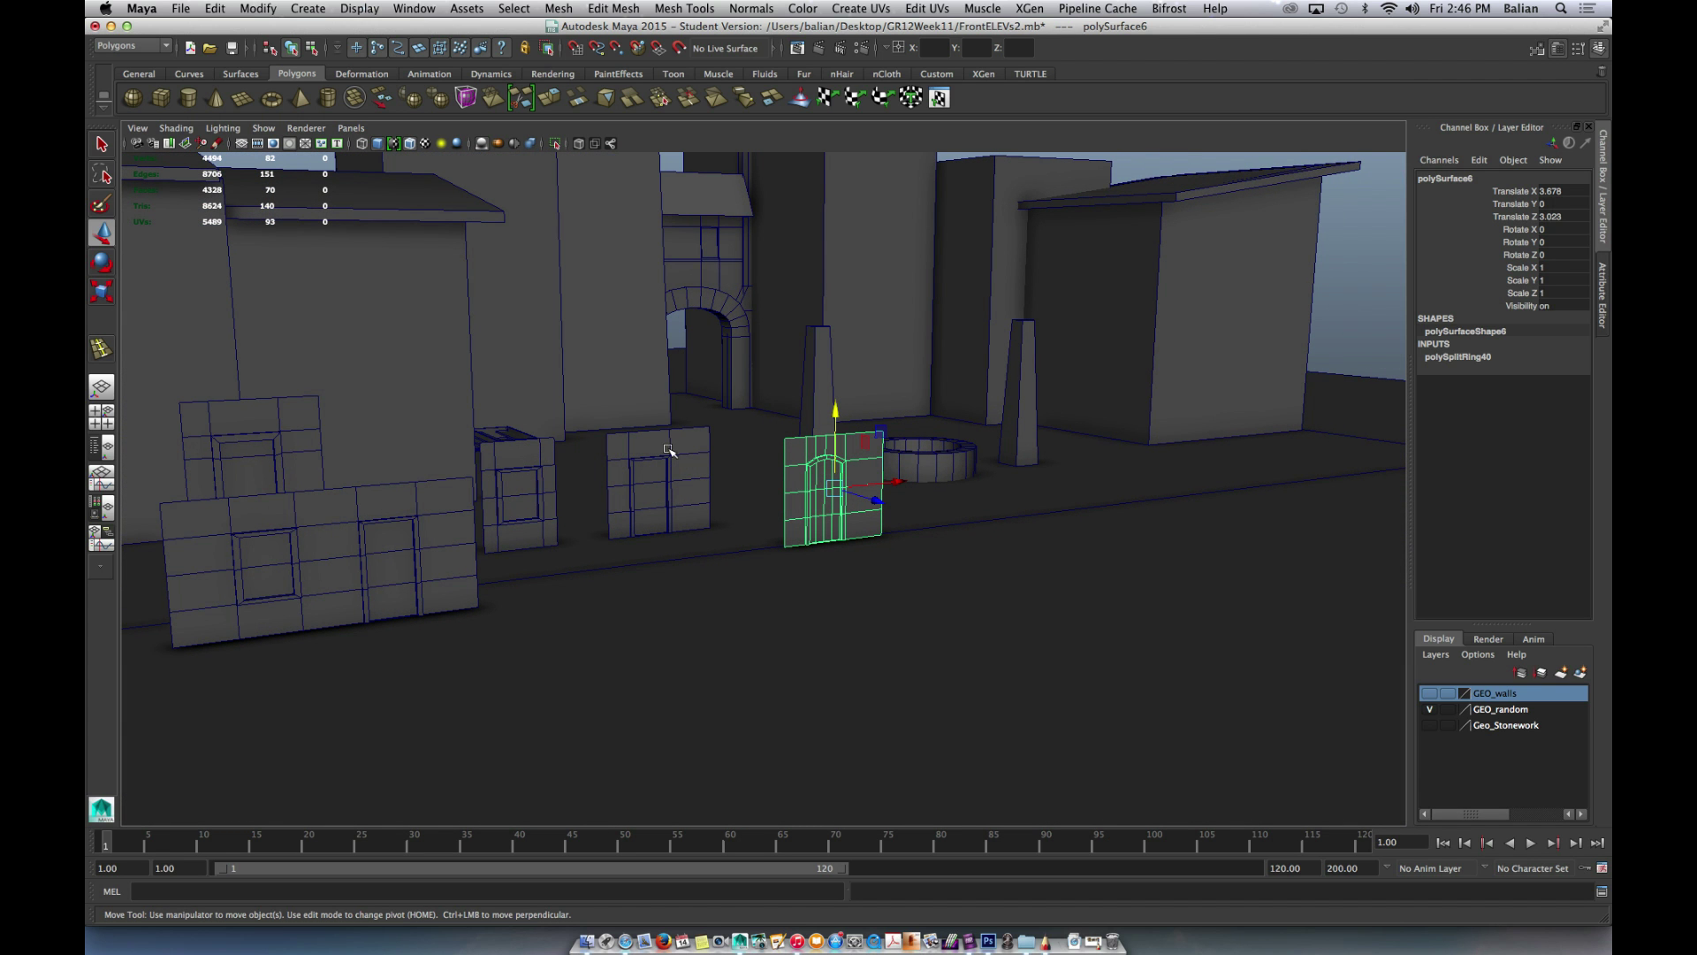
{"action": "scroll", "coordinate": [729, 456], "scroll_direction": "up", "scroll_amount": 5}
{"action": "middle_click_drag", "start_coordinate": [728, 455], "coordinate": [928, 368], "text": "alt"}
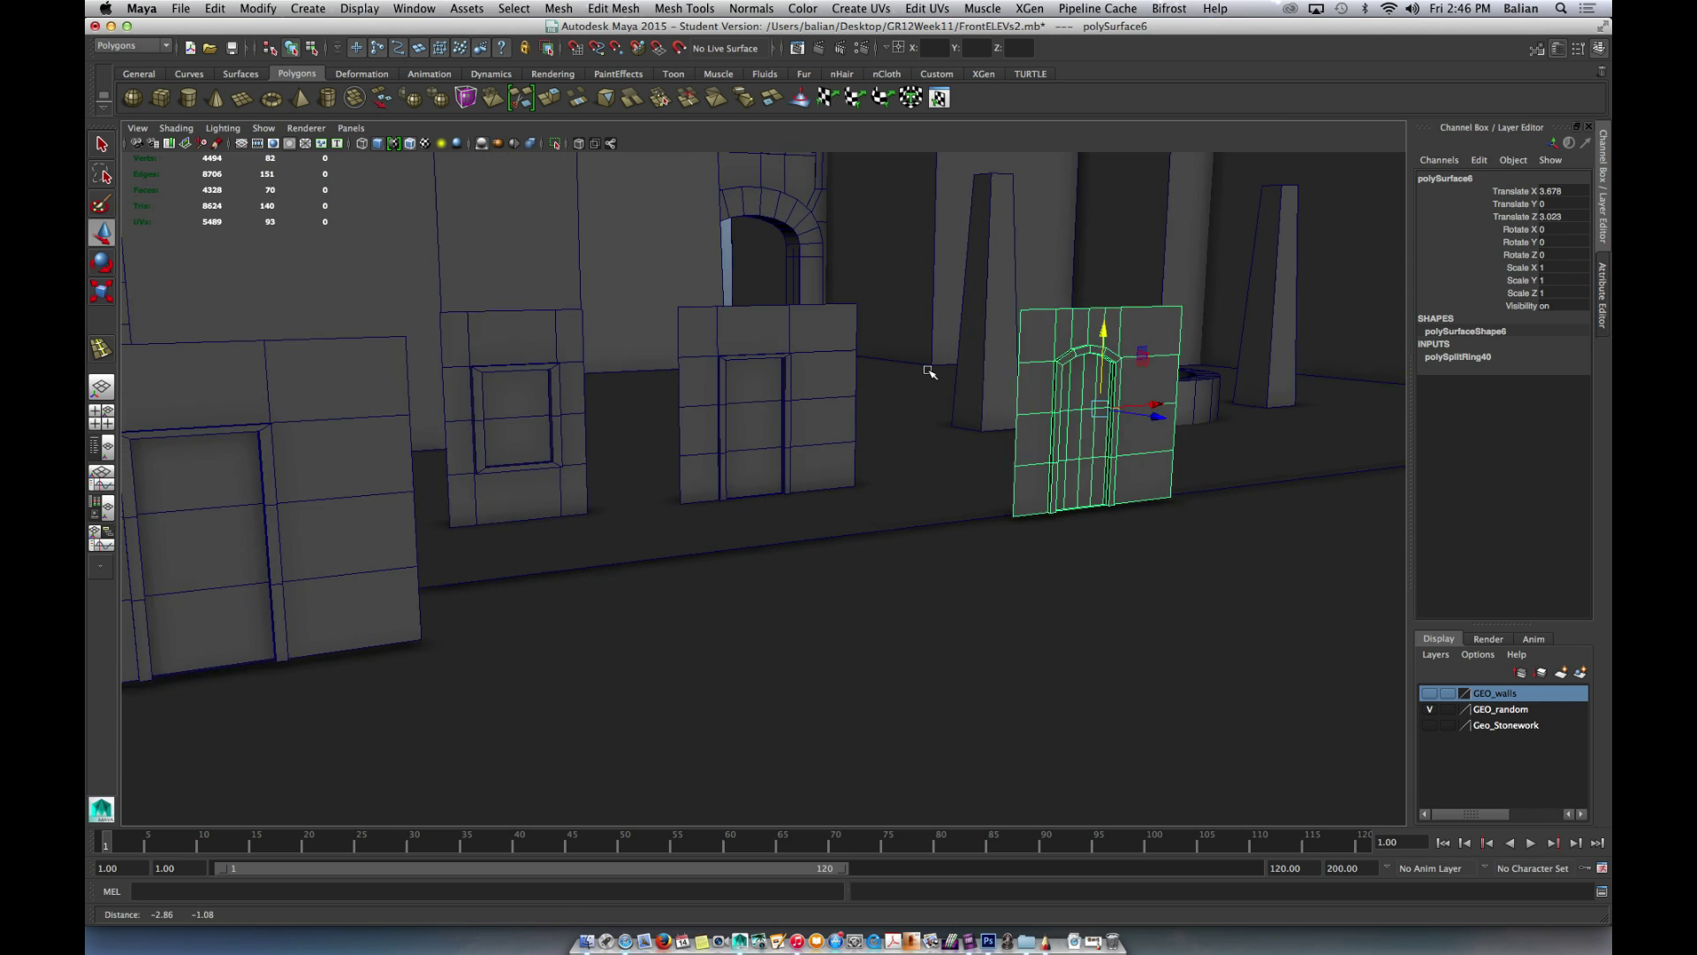
{"action": "scroll", "coordinate": [928, 367], "scroll_direction": "down", "scroll_amount": 2}
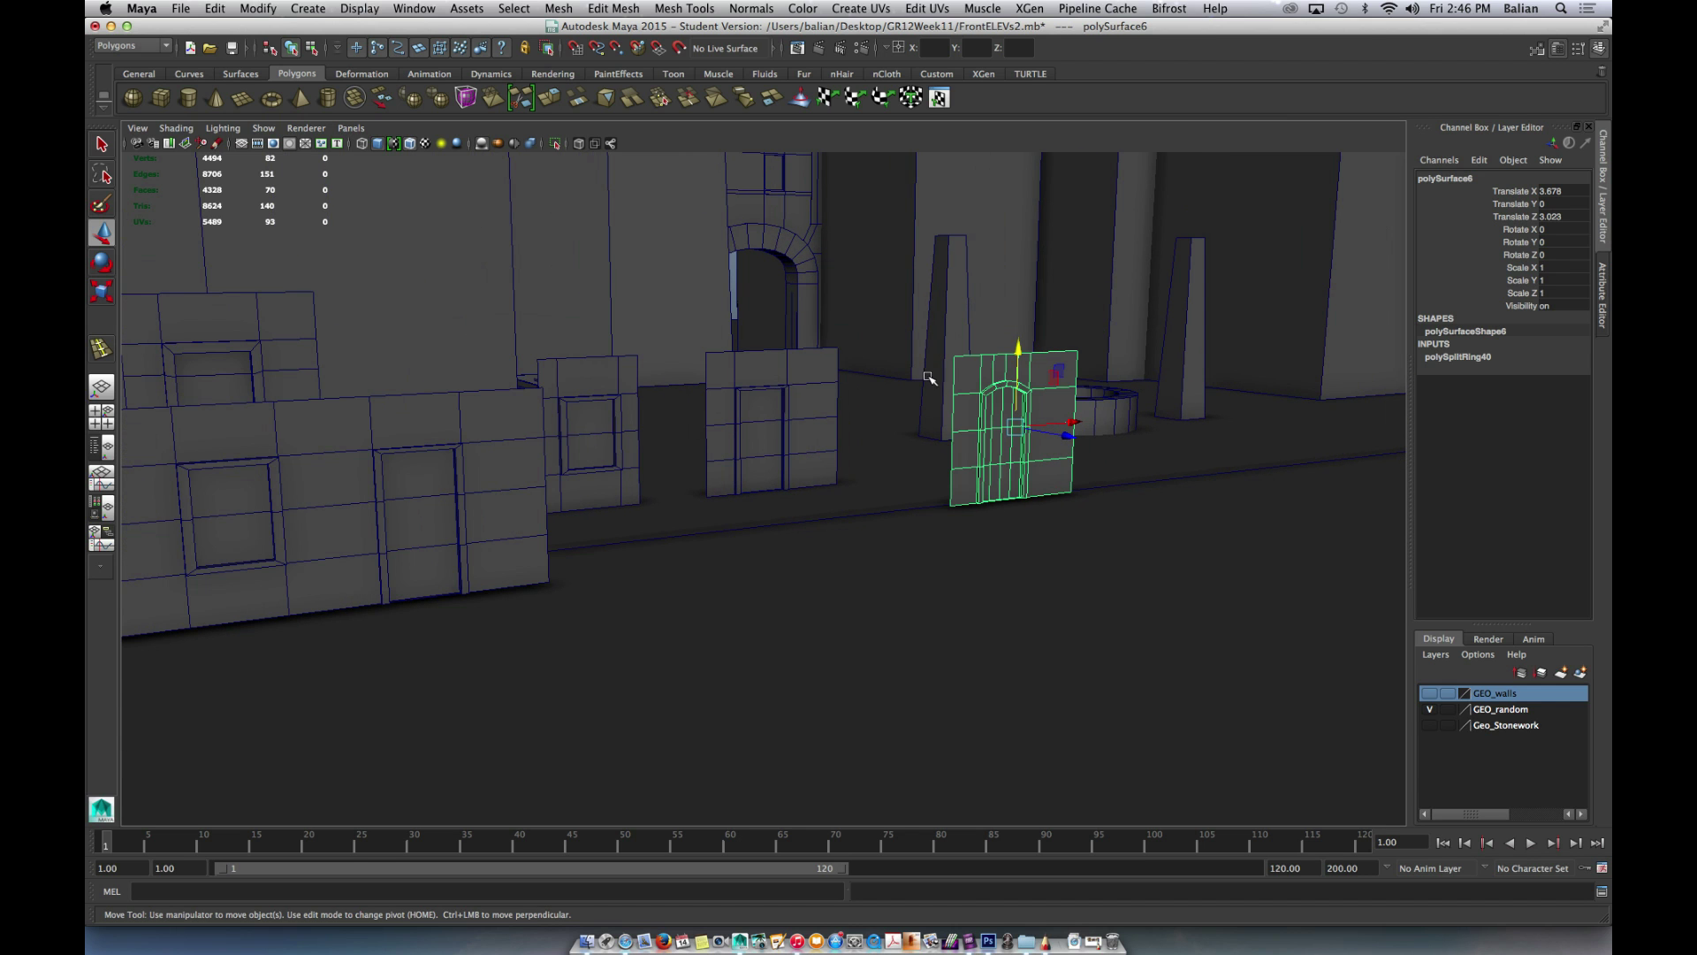
{"action": "left_click", "coordinate": [970, 943]}
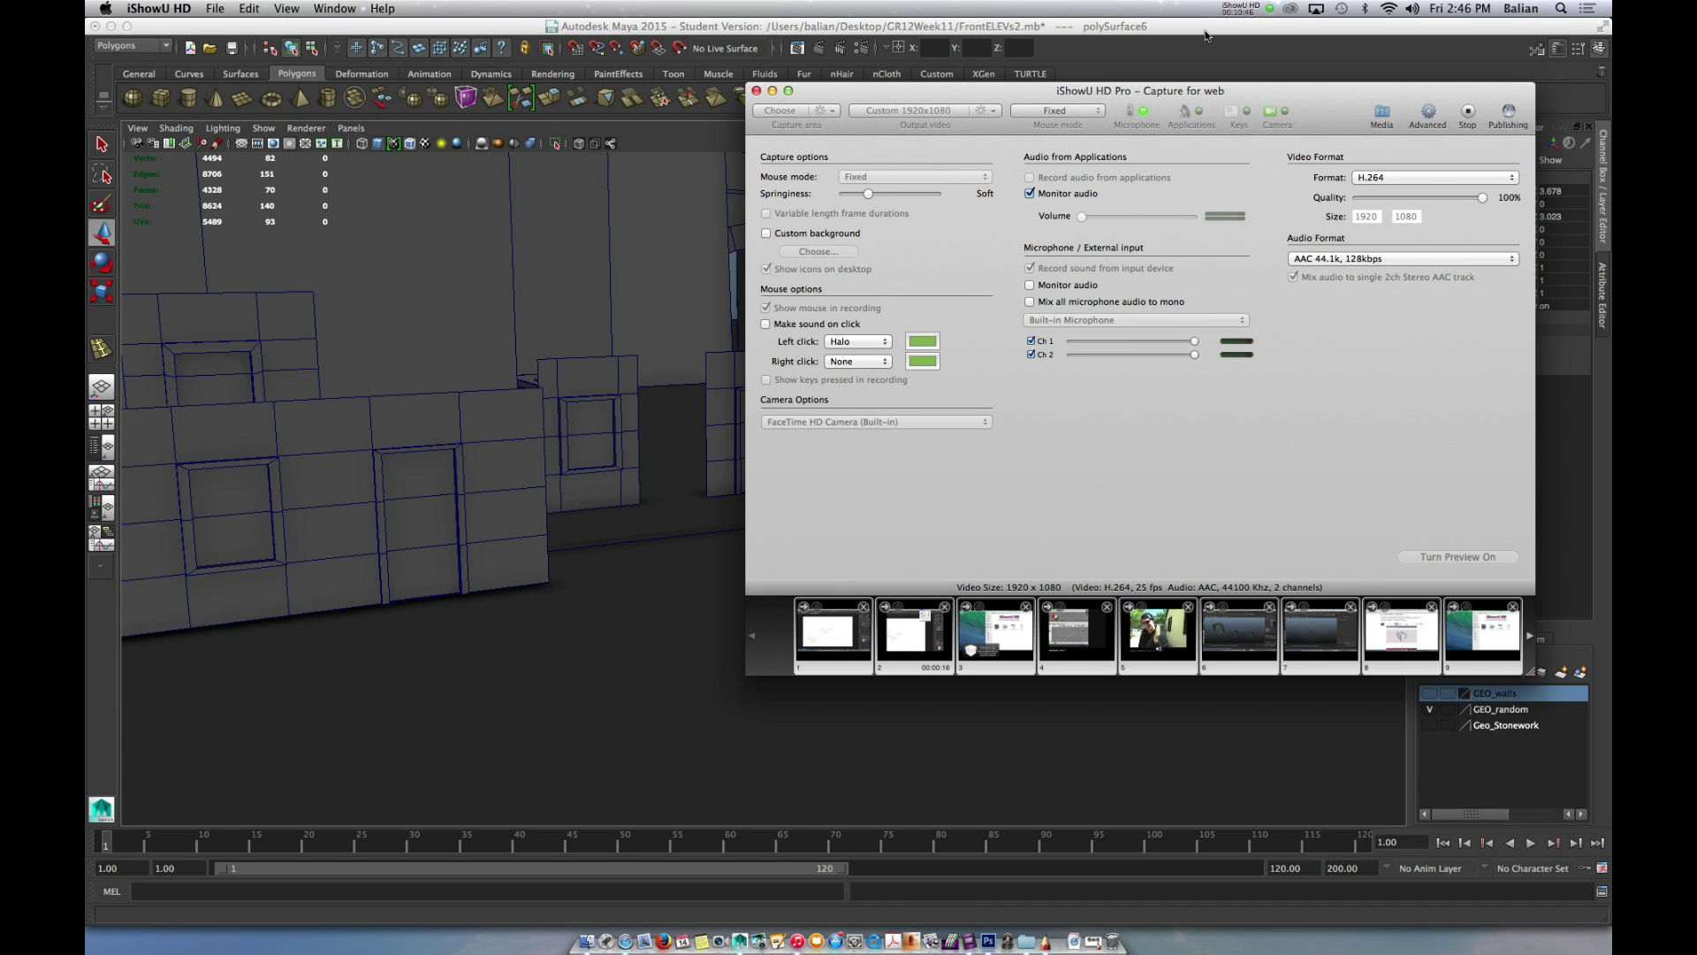
{"action": "left_click", "coordinate": [1270, 9]}
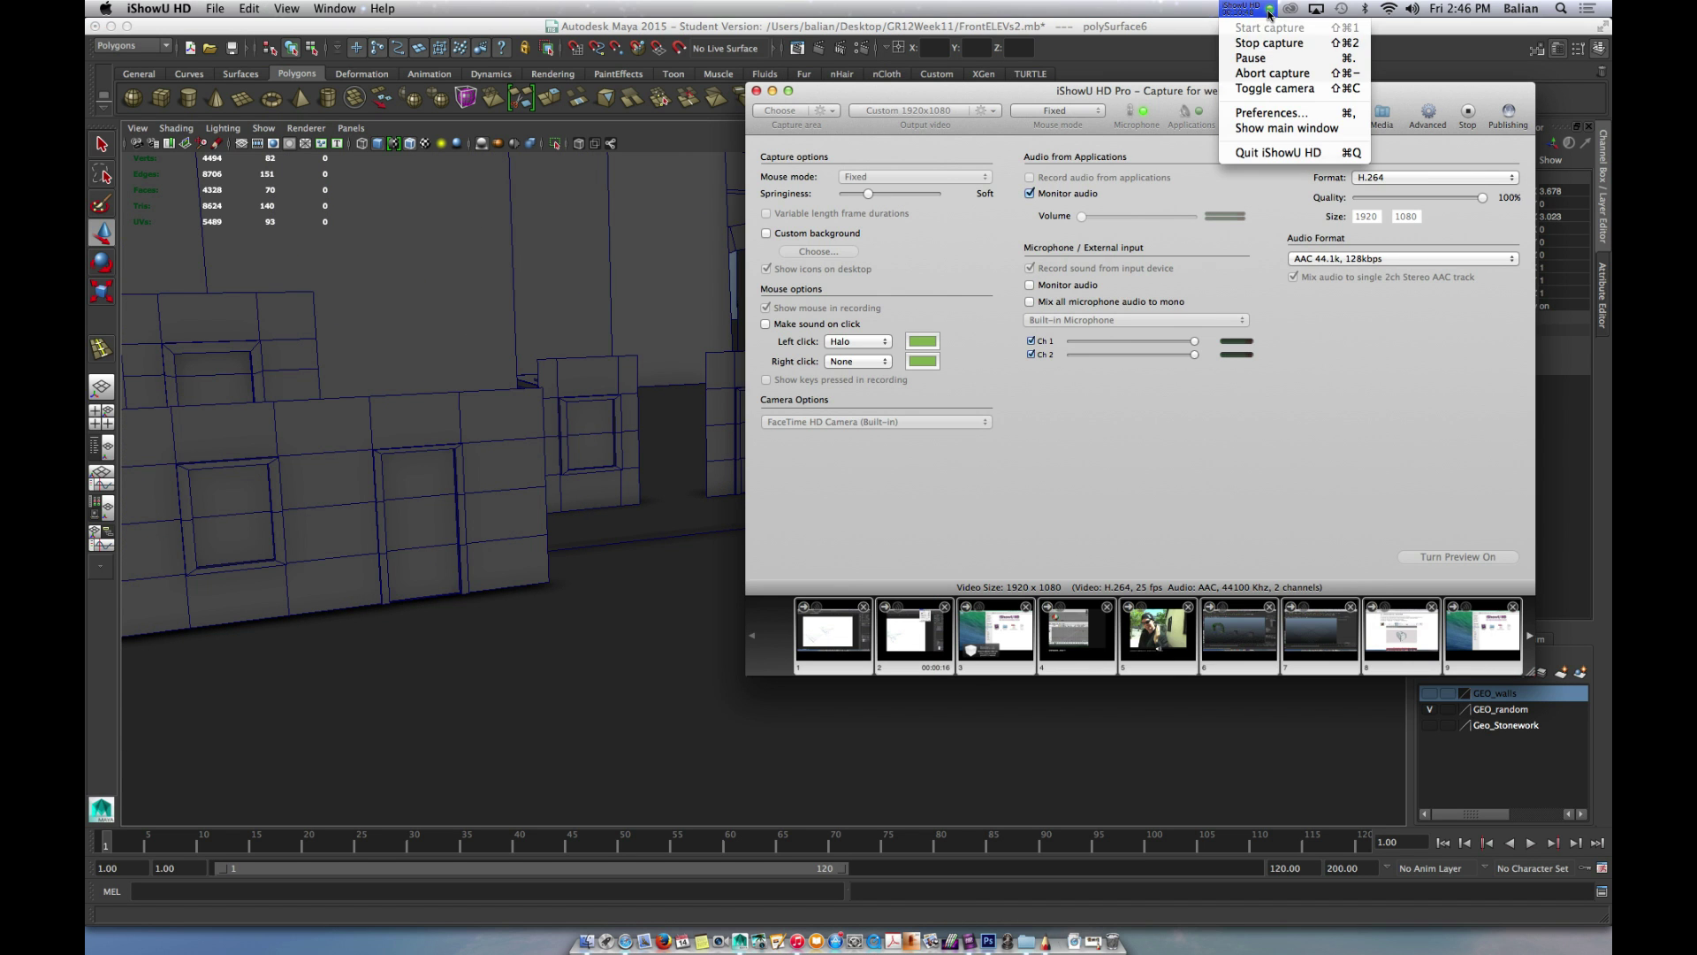